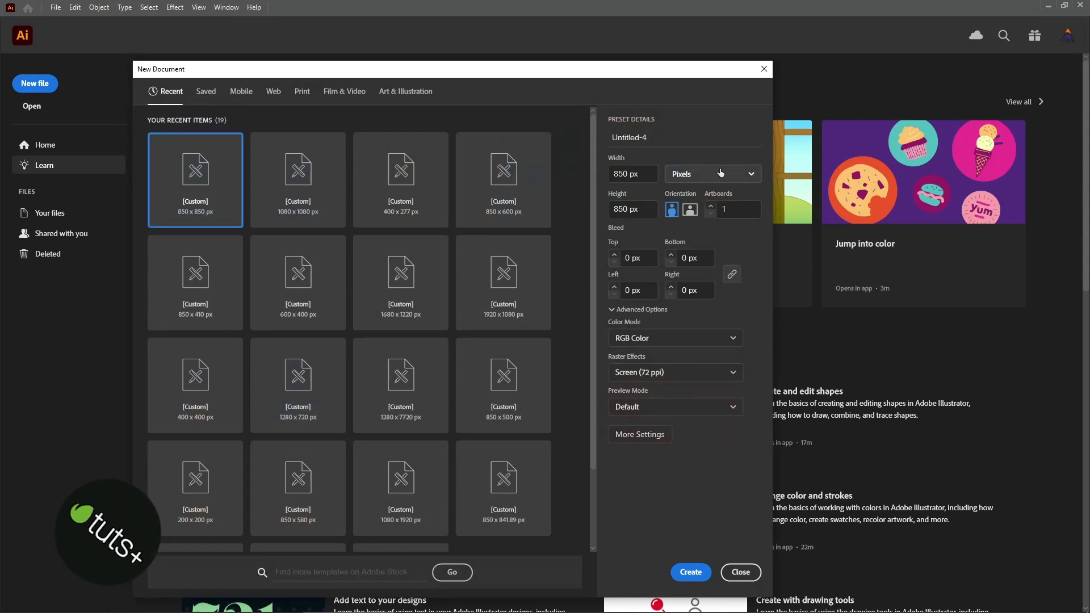
# - Create a new 850 x 850 px document with RGB Color mode and Screen (72 ppi) raster effects
pyautogui.click(719, 201)
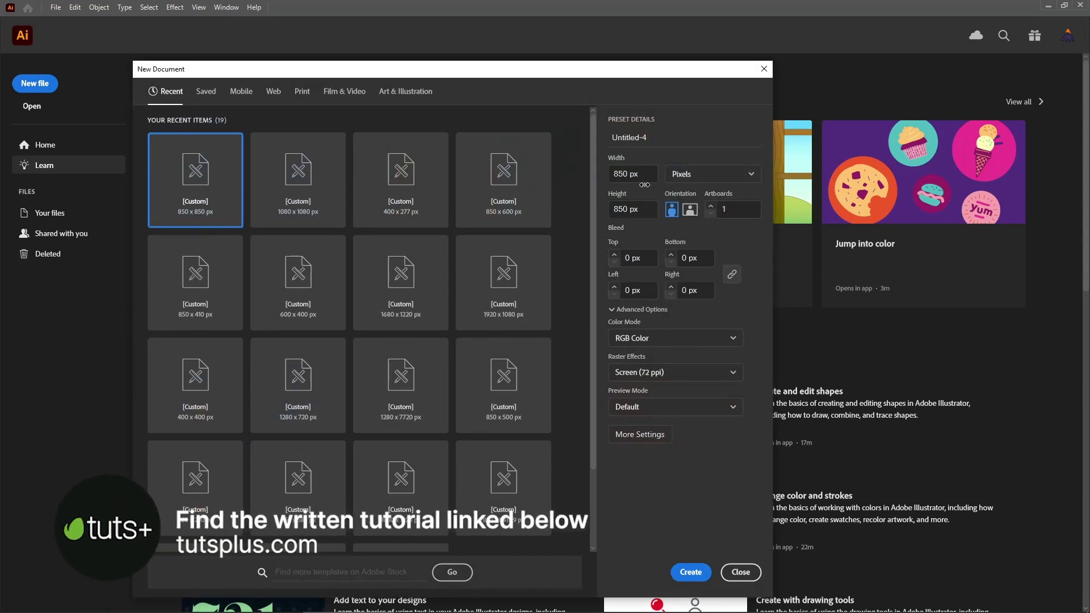
pyautogui.click(648, 174)
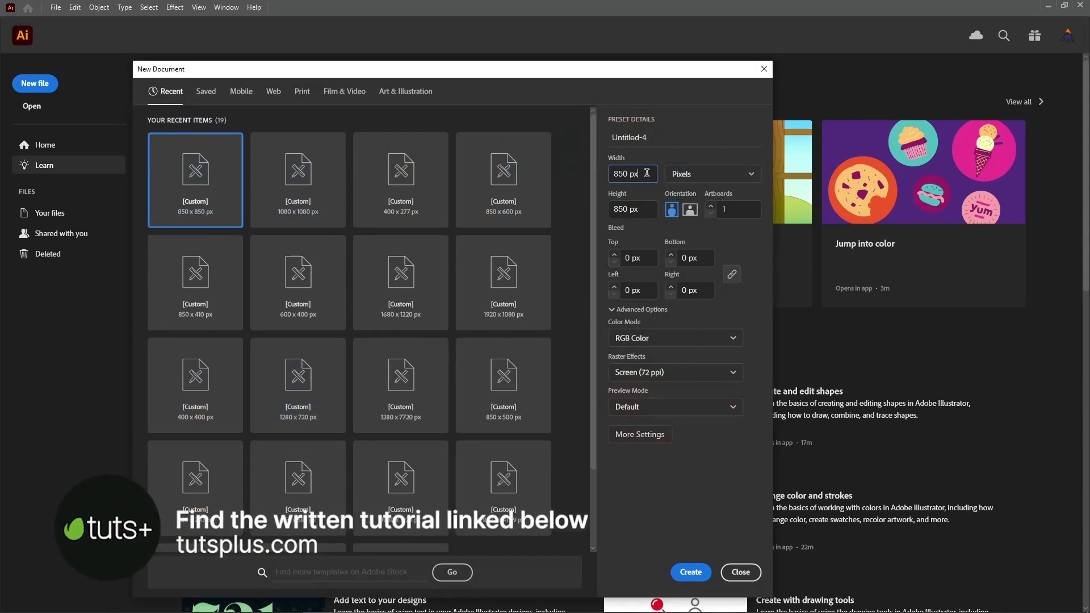
pyautogui.click(648, 210)
pyautogui.click(731, 339)
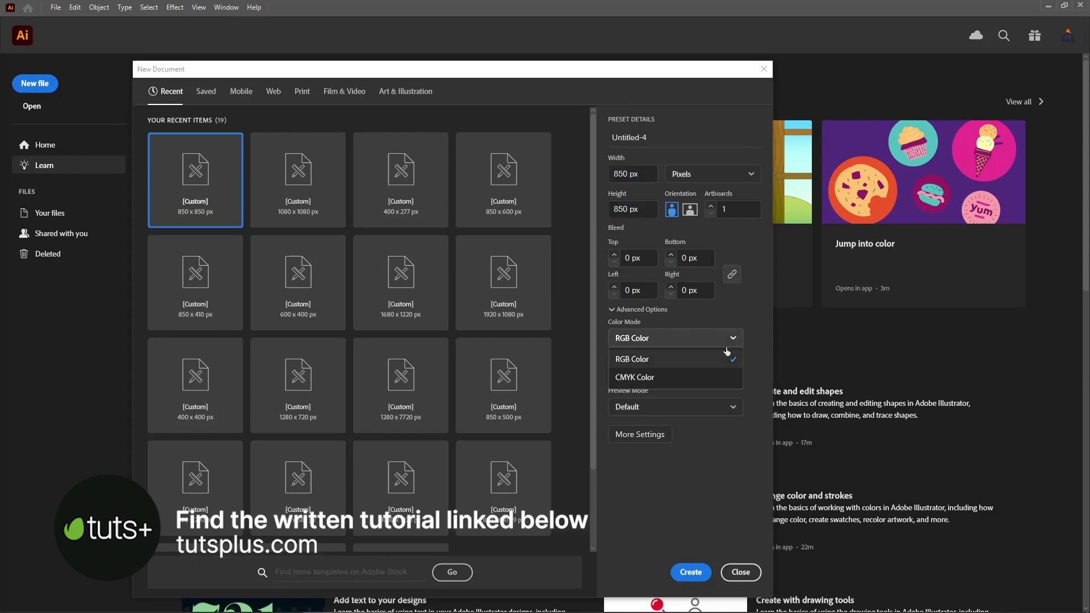
pyautogui.click(716, 357)
pyautogui.click(720, 372)
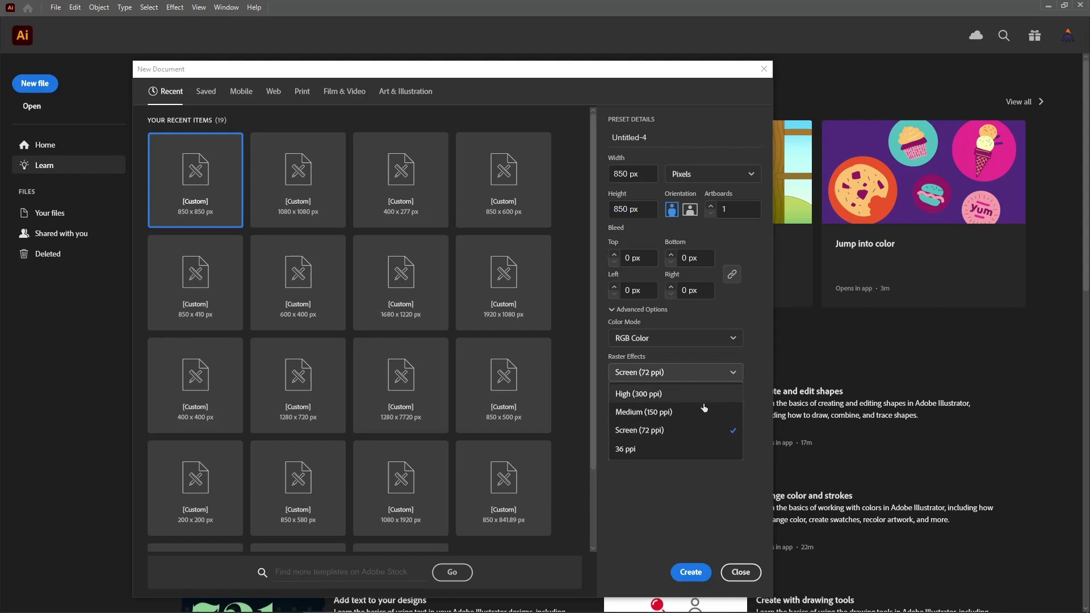
pyautogui.click(693, 435)
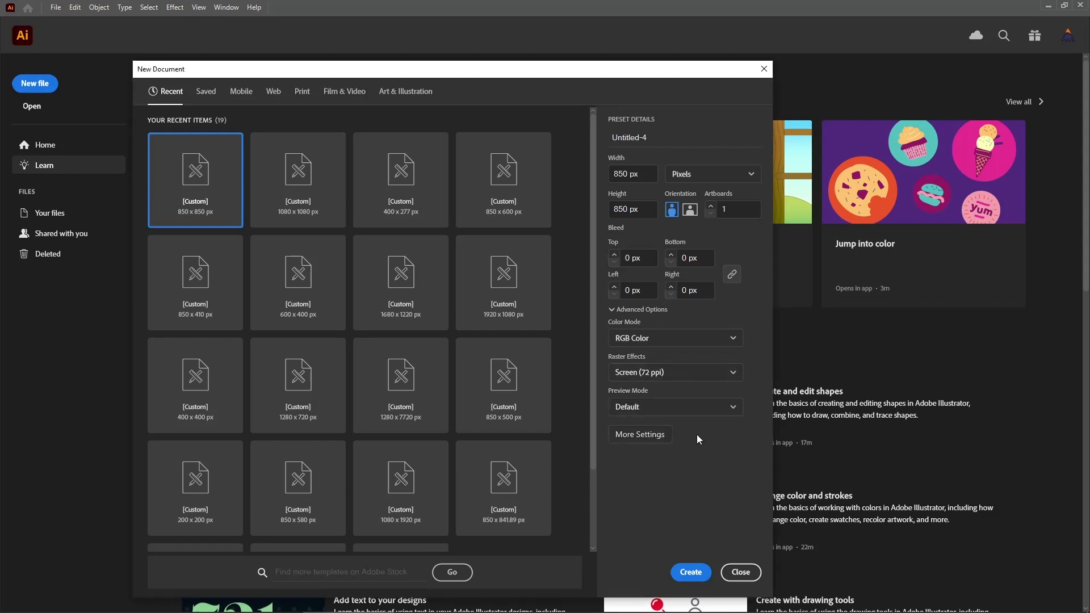
pyautogui.click(691, 573)
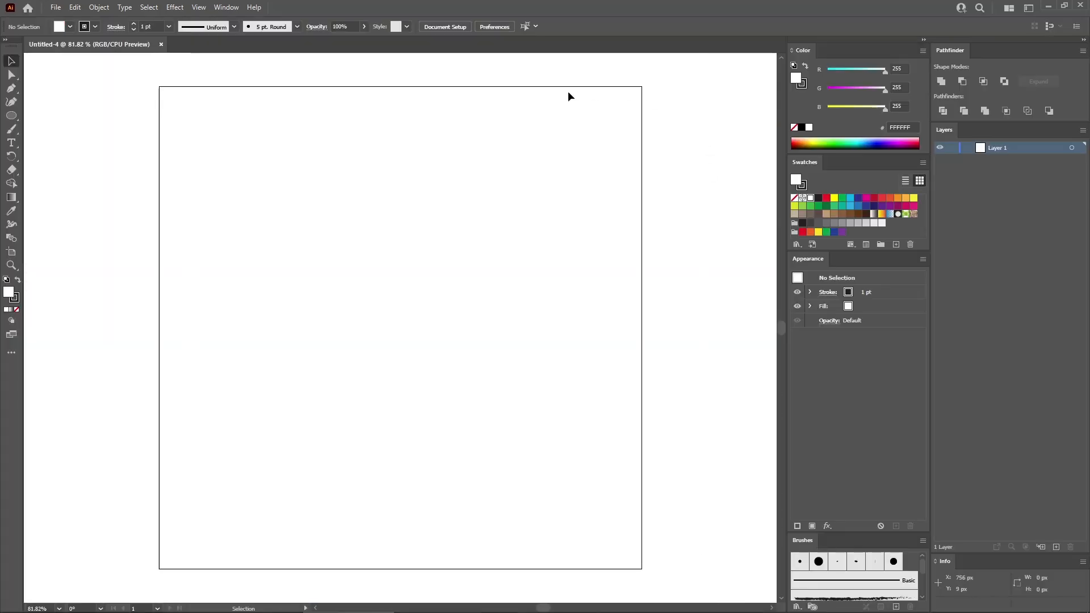
pyautogui.hotkey('ctrl', '0')
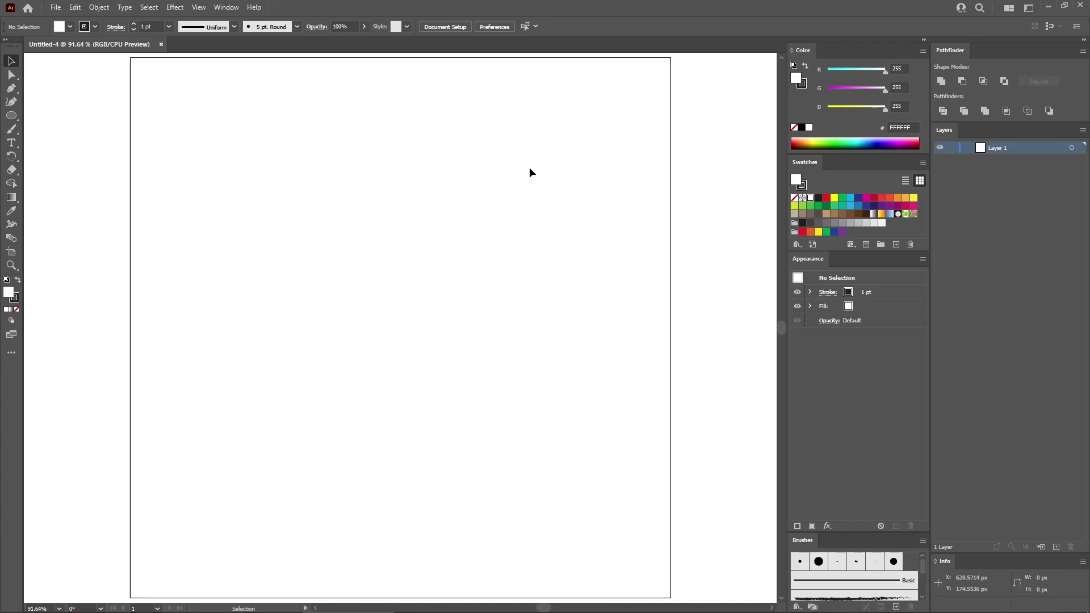
pyautogui.click(229, 9)
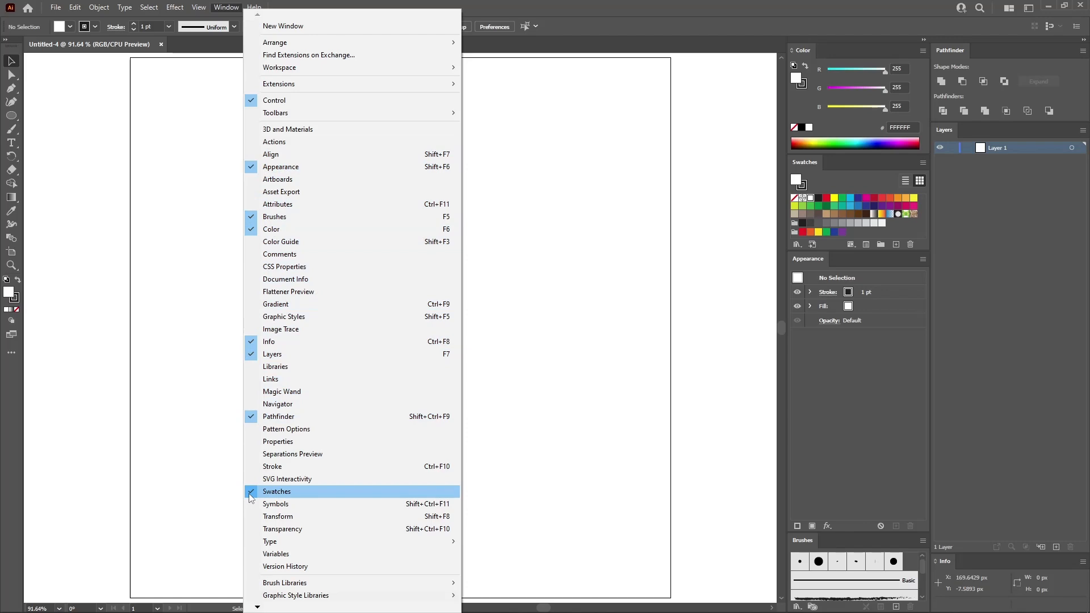
pyautogui.click(208, 320)
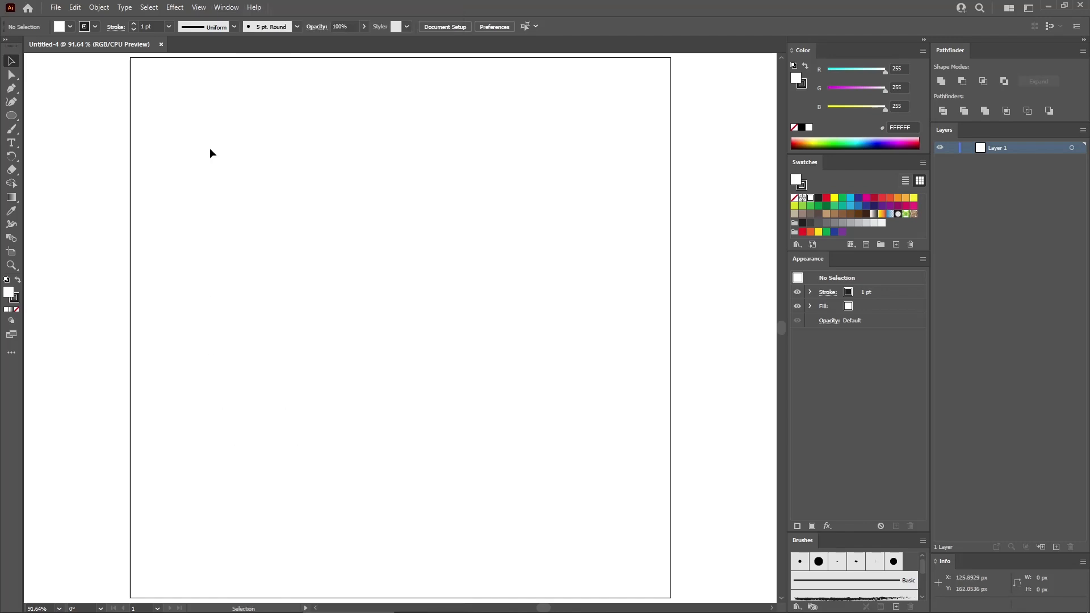
# - Show the document grid and turn on Snap to Grid
pyautogui.click(200, 8)
pyautogui.click(268, 488)
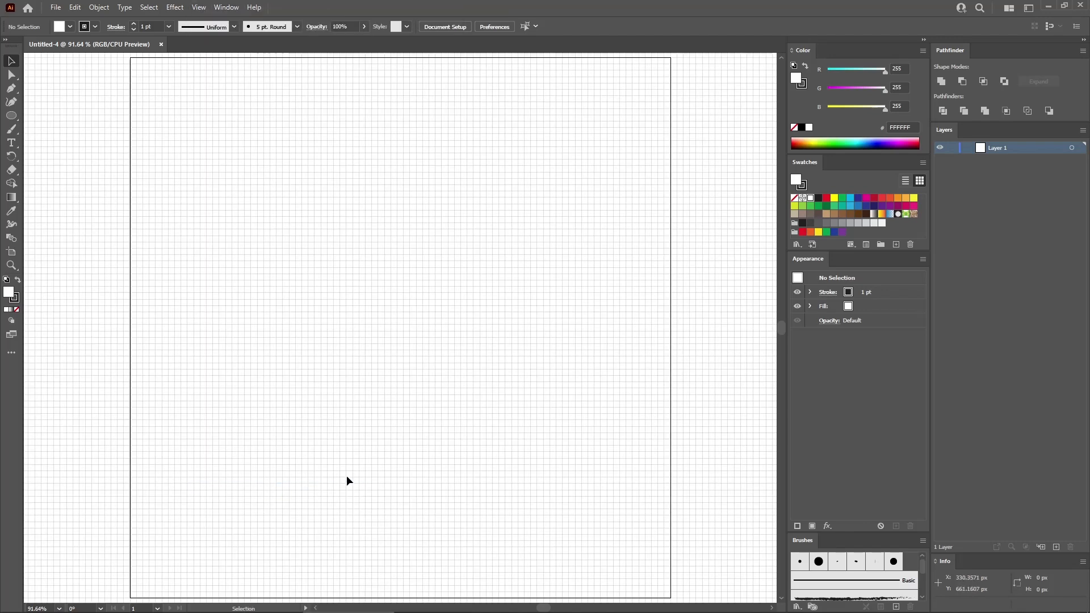
pyautogui.click(198, 8)
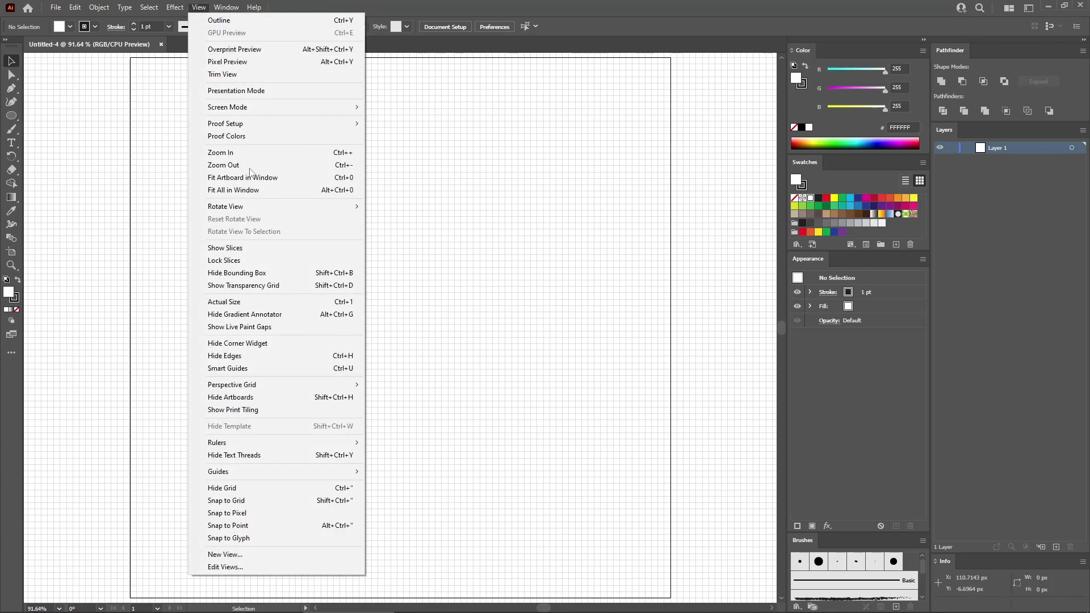
pyautogui.click(258, 500)
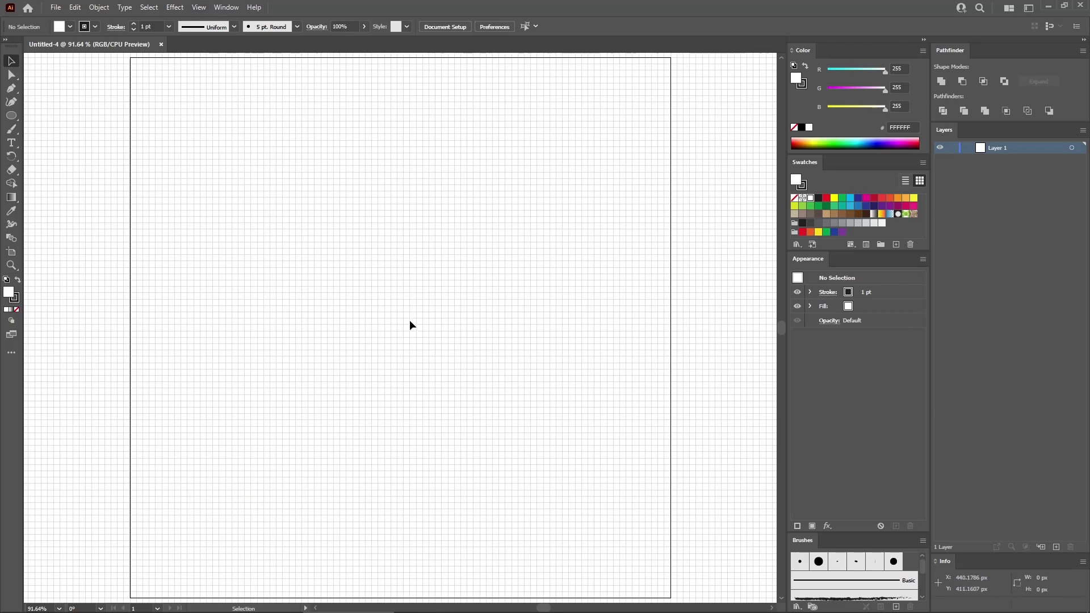
# - Set the gridline spacing to every 5 px in the Guides & Grid preferences
pyautogui.click(75, 7)
pyautogui.moveTo(244, 368)
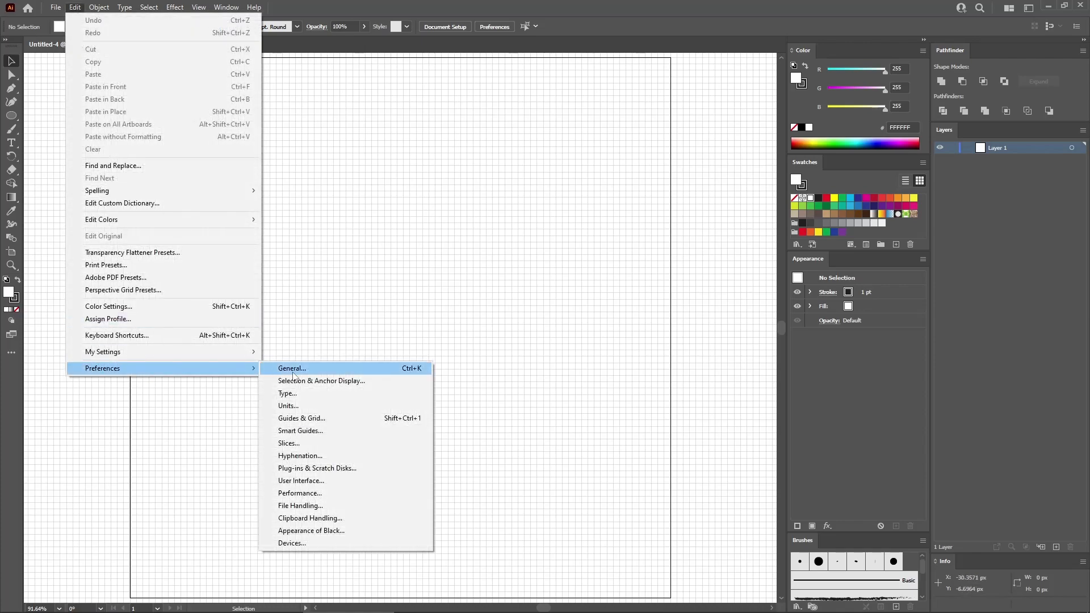
pyautogui.click(316, 421)
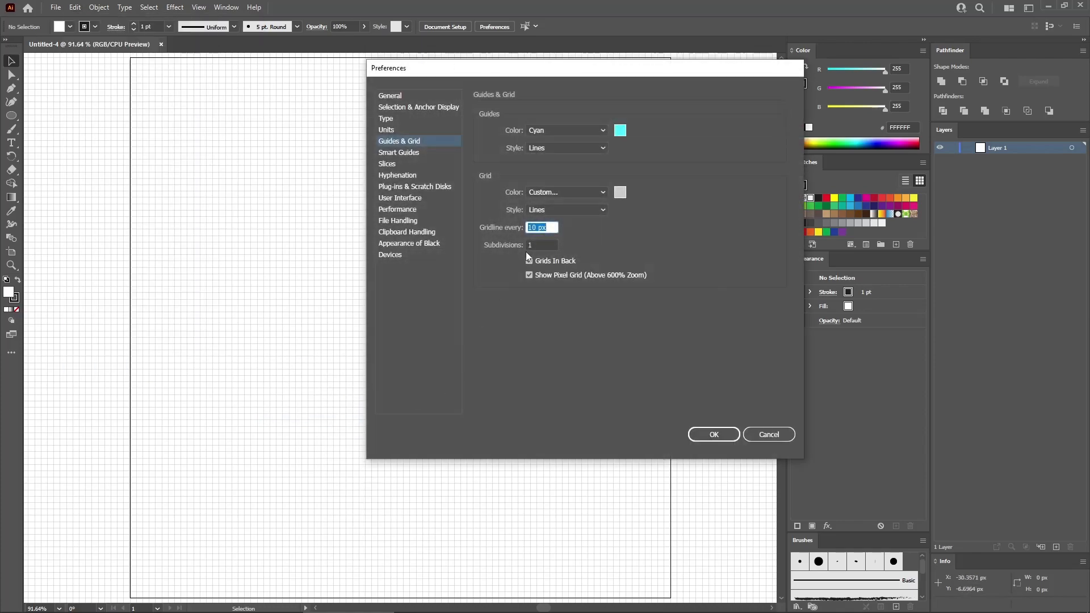
pyautogui.write('5')
pyautogui.click(715, 436)
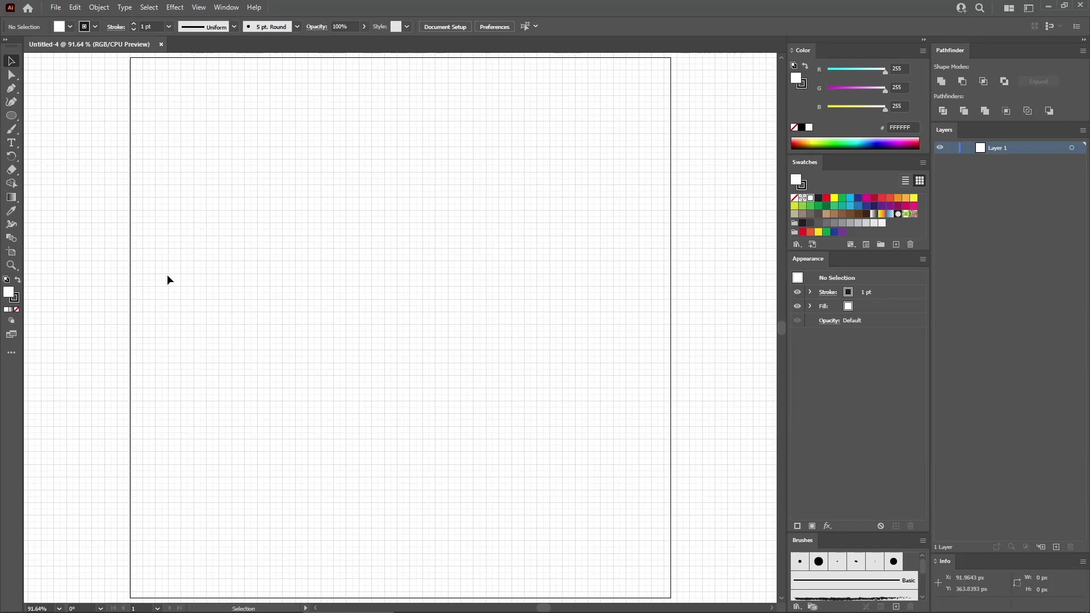
# - Create an ellipse 10 px wide and 2 px high on the artboard
pyautogui.click(12, 116)
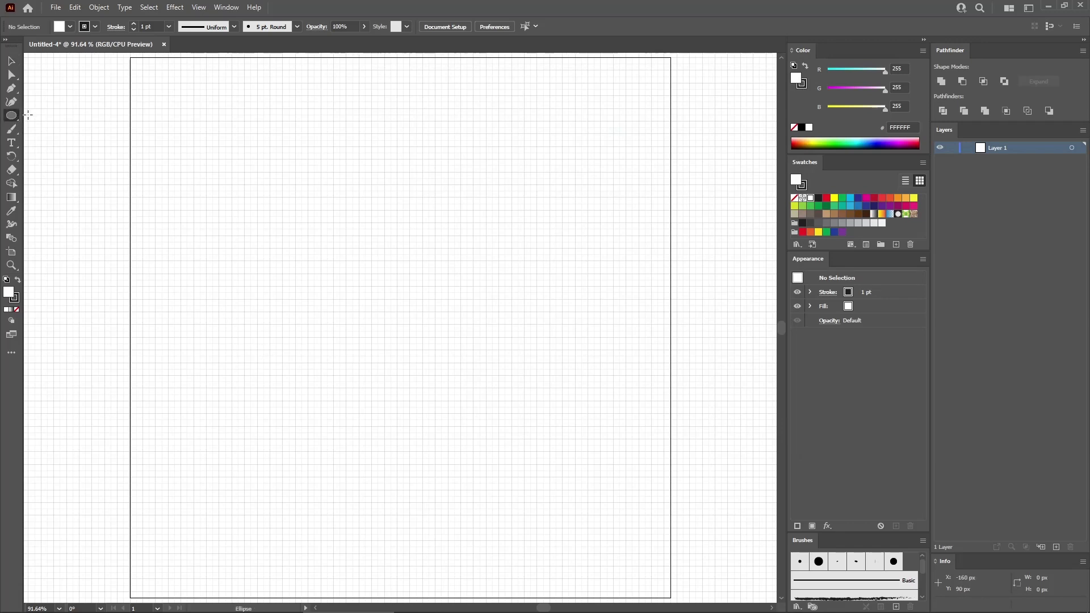
pyautogui.click(357, 218)
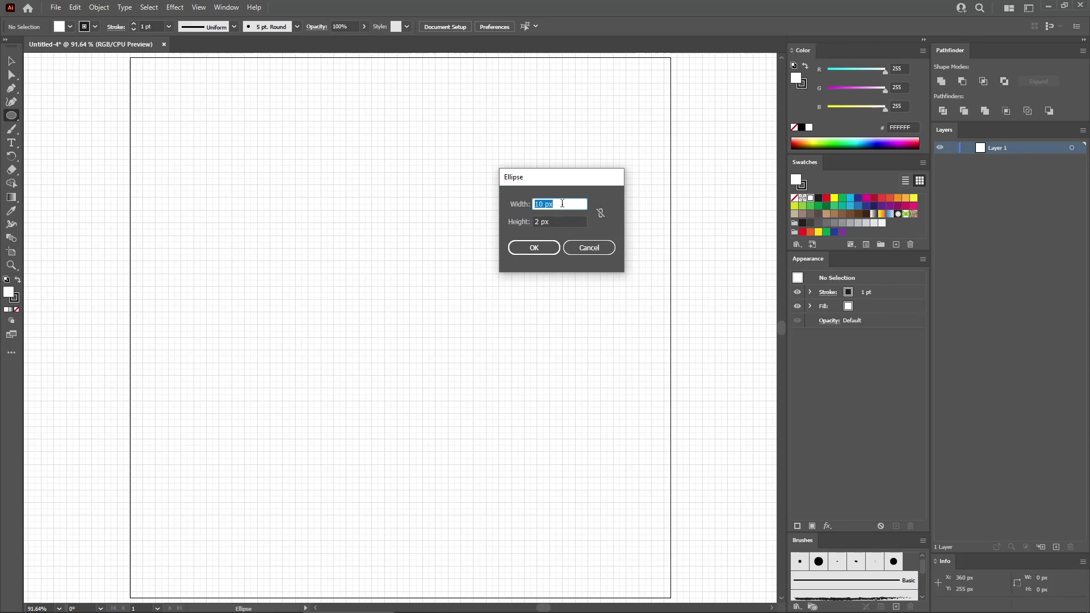
pyautogui.press('Tab')
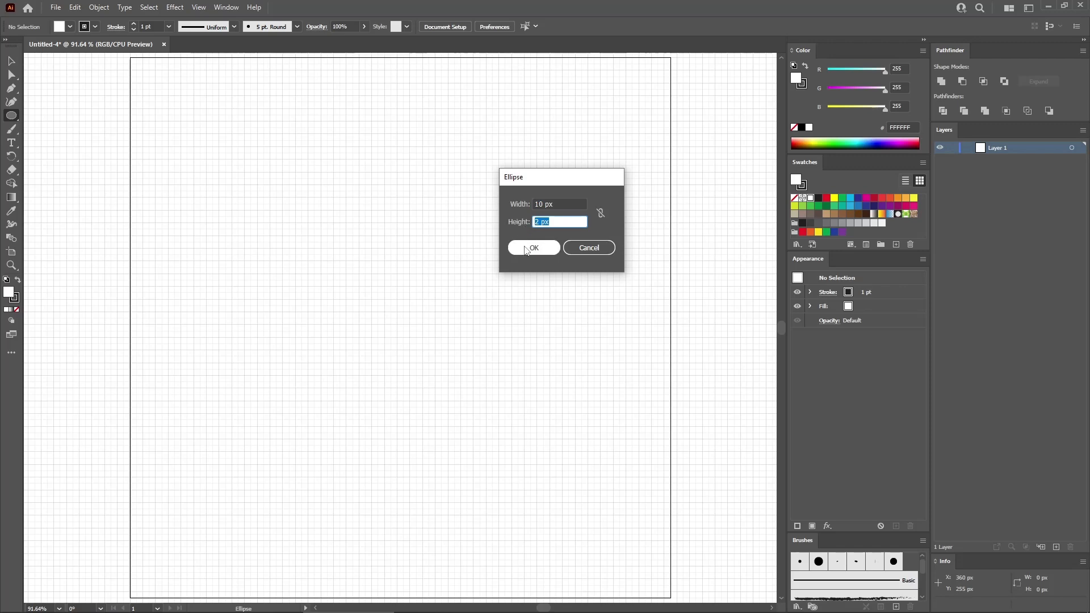
pyautogui.click(531, 249)
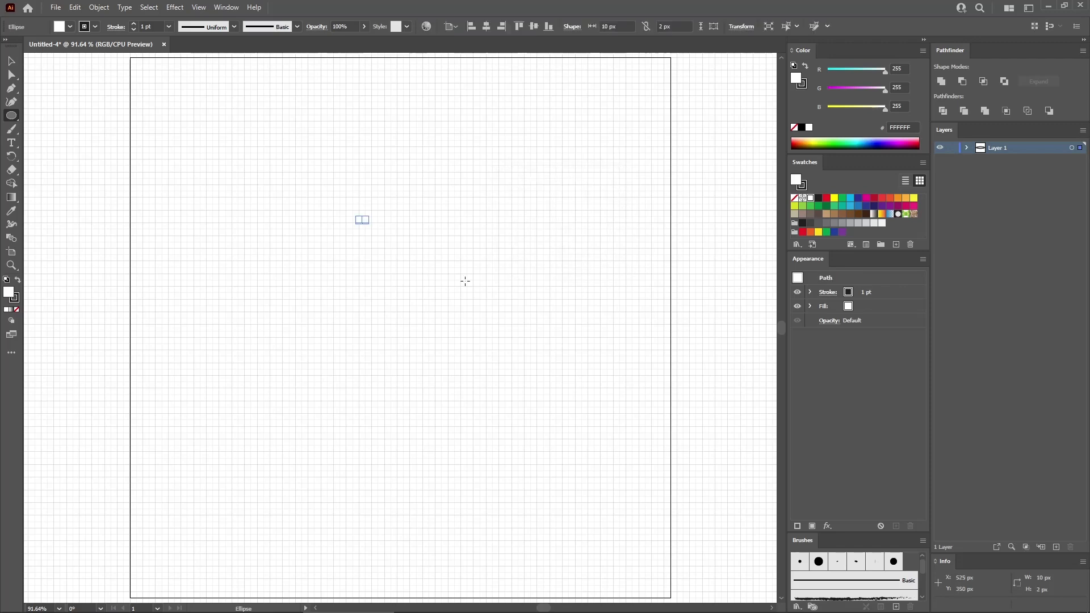
# - Remove the small ellipse's stroke and fill the shape with the Black swatch
pyautogui.hotkey('ctrl', '+')
pyautogui.hotkey('ctrl', '+')
pyautogui.hotkey('ctrl', '+')
pyautogui.hotkey('ctrl', '+')
pyautogui.hotkey('ctrl', '+')
pyautogui.hotkey('ctrl', '+')
pyautogui.hotkey('ctrl', '+')
pyautogui.hotkey('ctrl', '+')
pyautogui.hotkey('ctrl', '+')
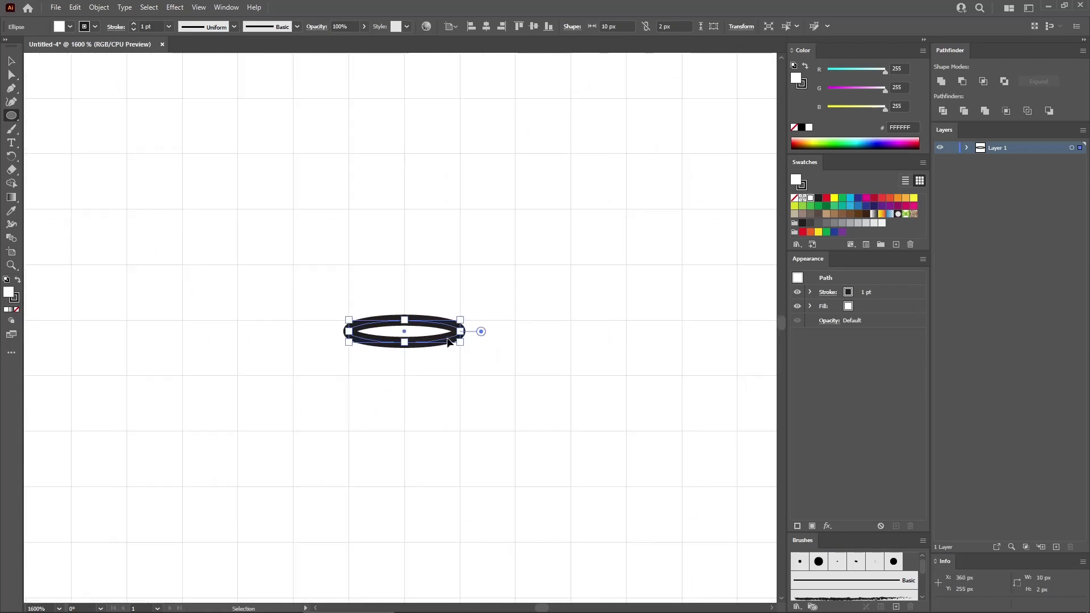
pyautogui.hotkey('ctrl', '+')
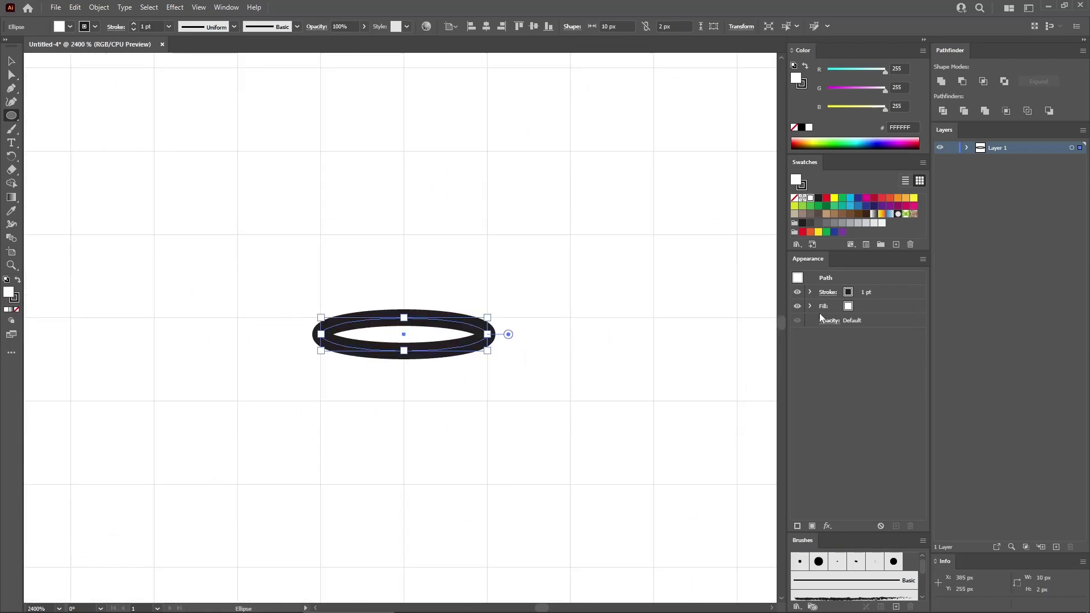
pyautogui.click(873, 294)
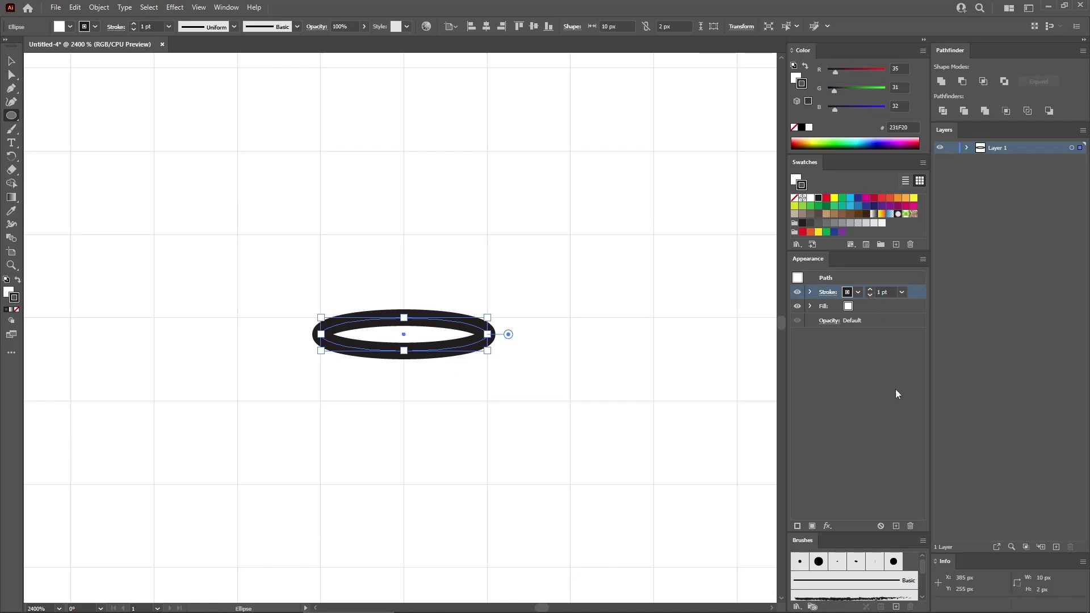
pyautogui.click(913, 527)
pyautogui.click(874, 305)
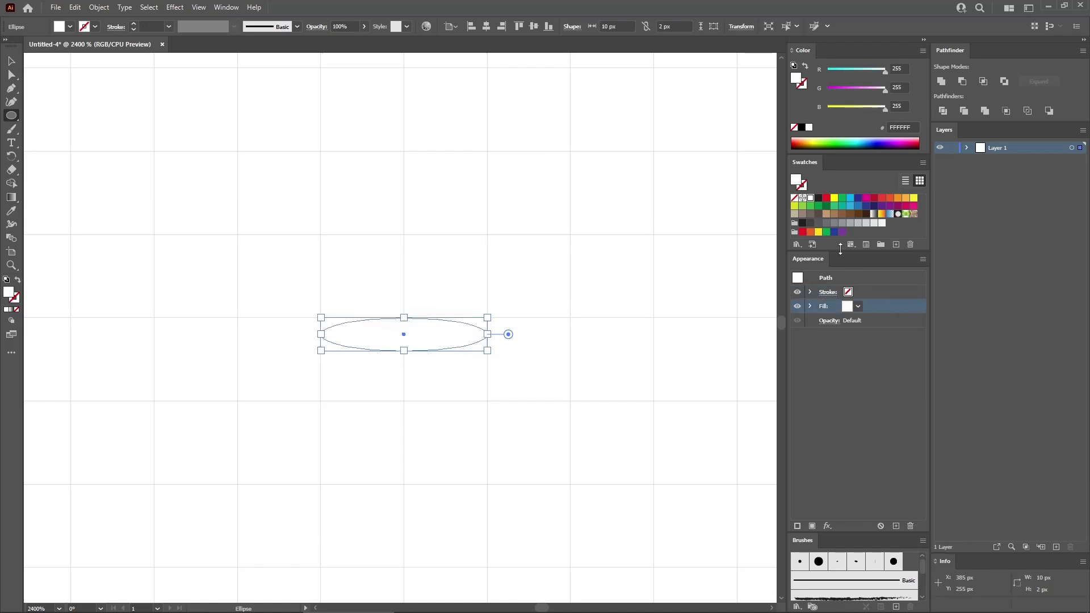
pyautogui.click(818, 199)
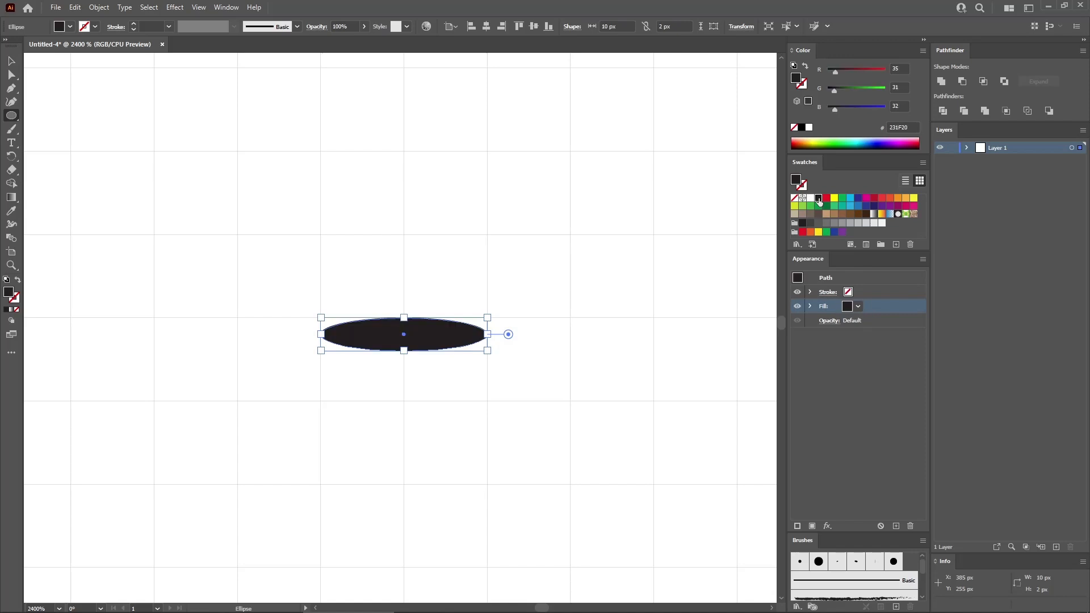
# - Redefine the Black swatch as pure black with R 0, G 0, B 0
pyautogui.doubleClick(819, 200)
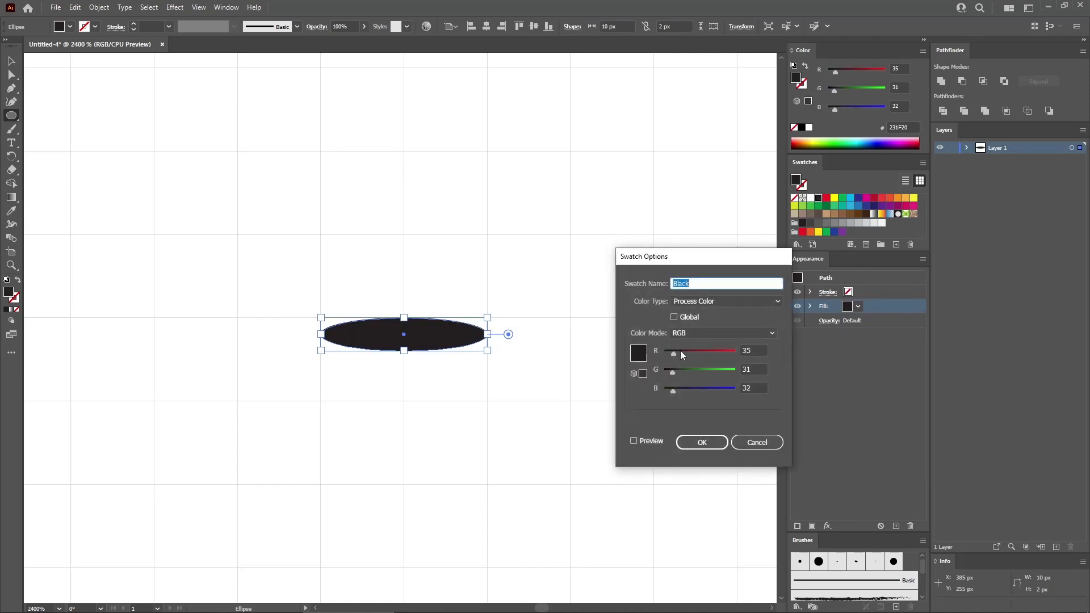
pyautogui.moveTo(673, 353); pyautogui.dragTo(660, 373)
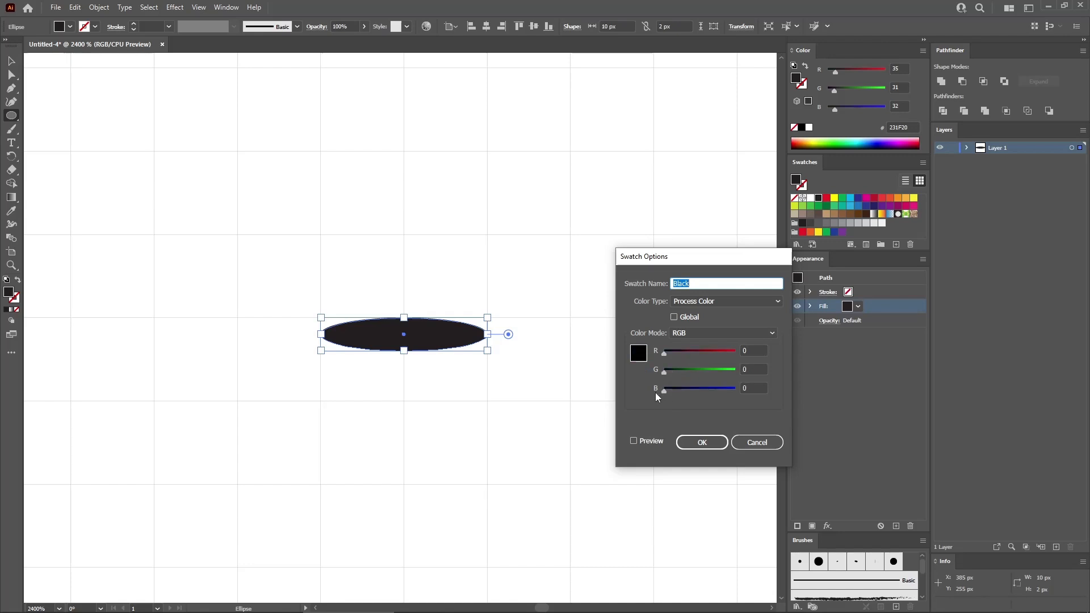
pyautogui.click(702, 443)
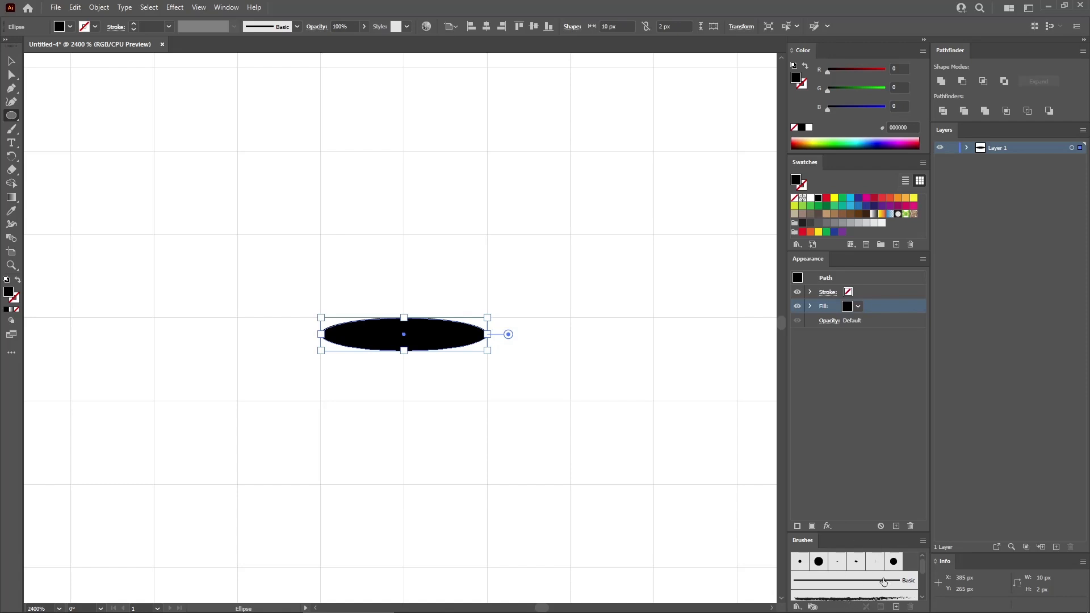
# - Select all unused brushes and delete them from the document
pyautogui.click(922, 543)
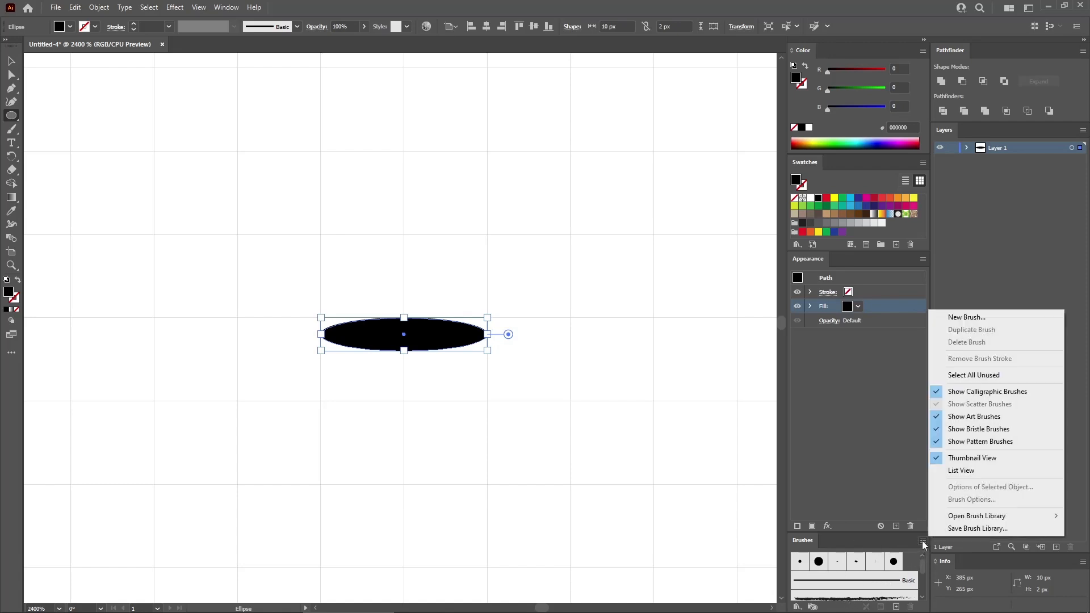
pyautogui.click(979, 376)
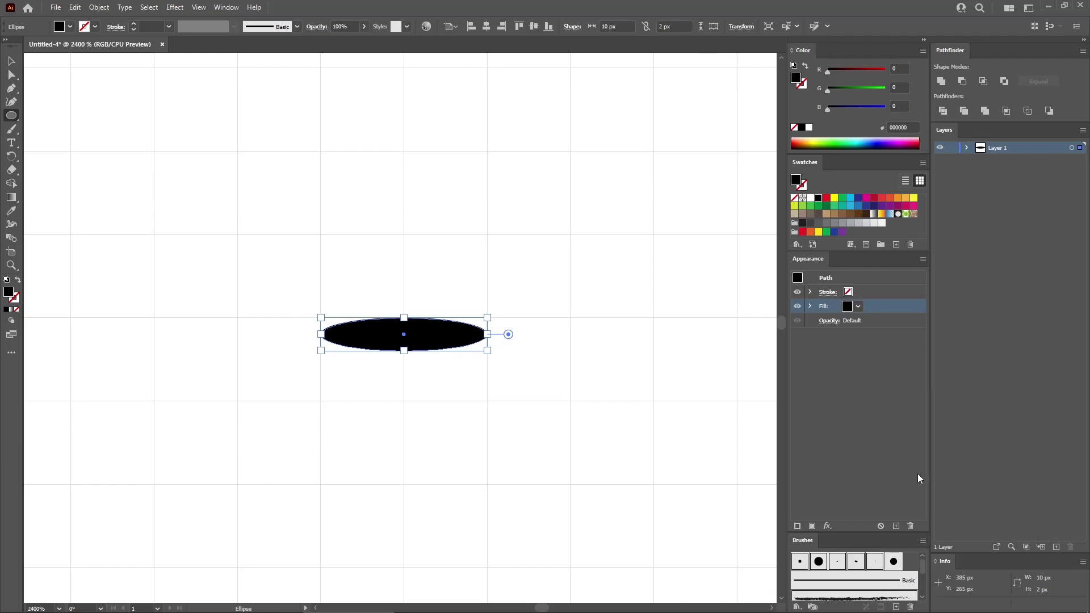
pyautogui.click(911, 608)
pyautogui.click(544, 332)
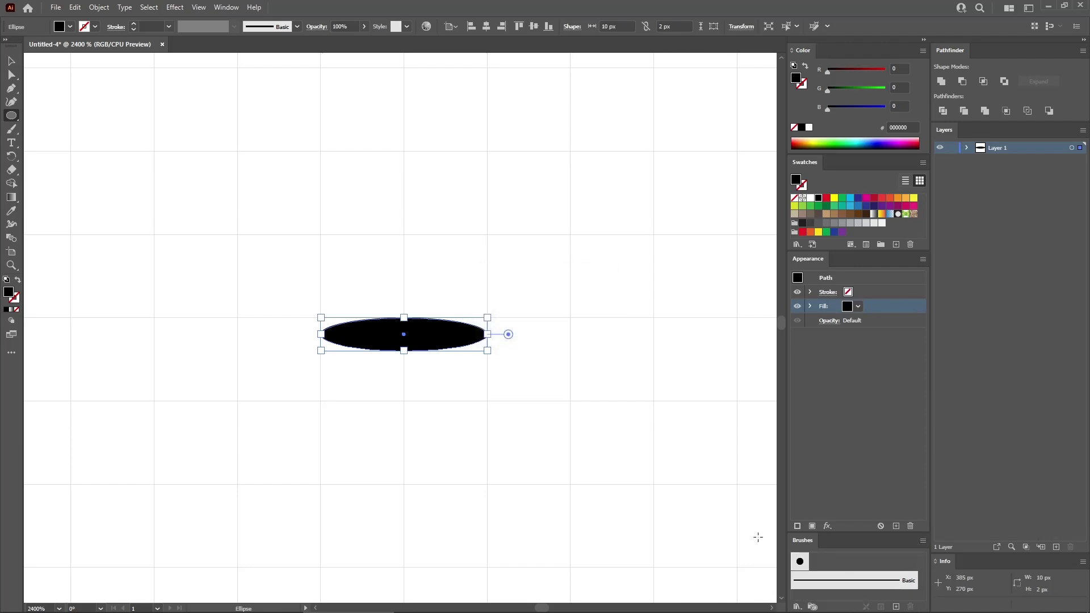
# - Save the black ellipse as a new Art Brush with the Tints colorization method, and delete the ellipse from the artboard
pyautogui.click(896, 606)
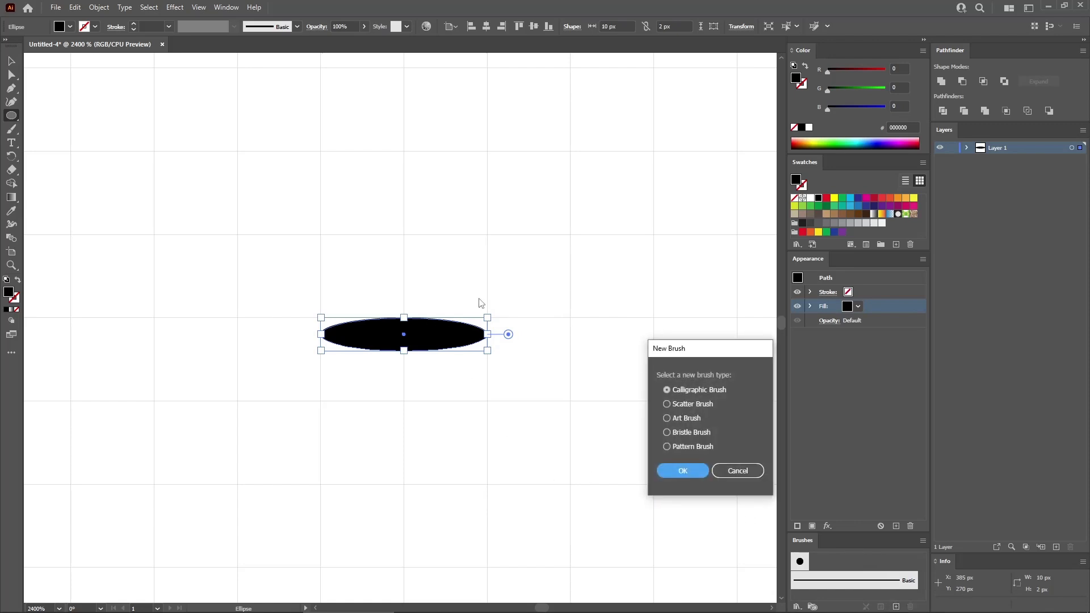
pyautogui.click(680, 419)
pyautogui.click(682, 471)
pyautogui.click(635, 349)
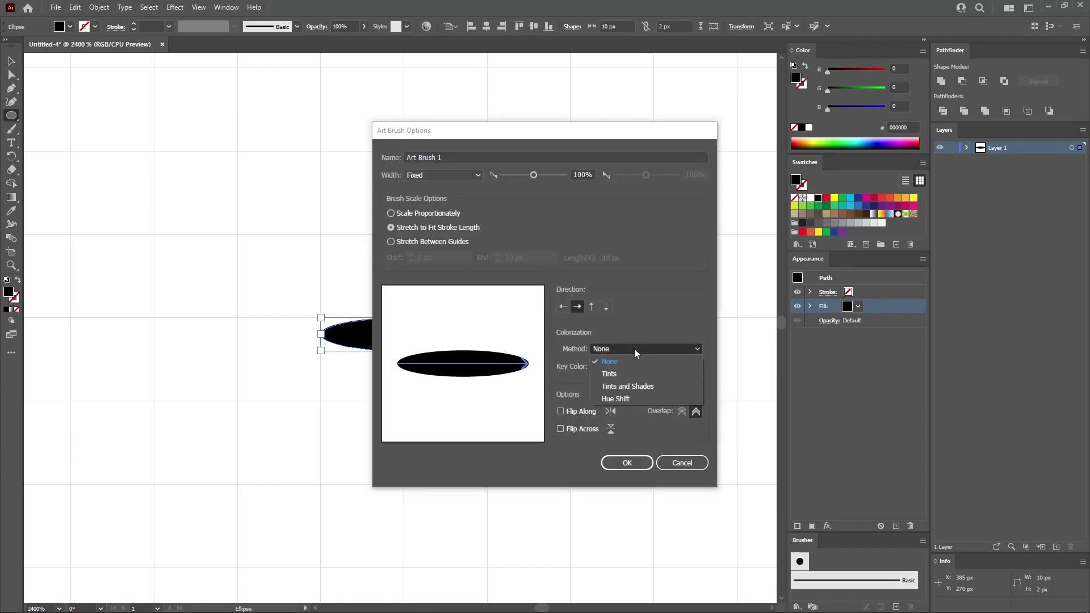
pyautogui.click(618, 375)
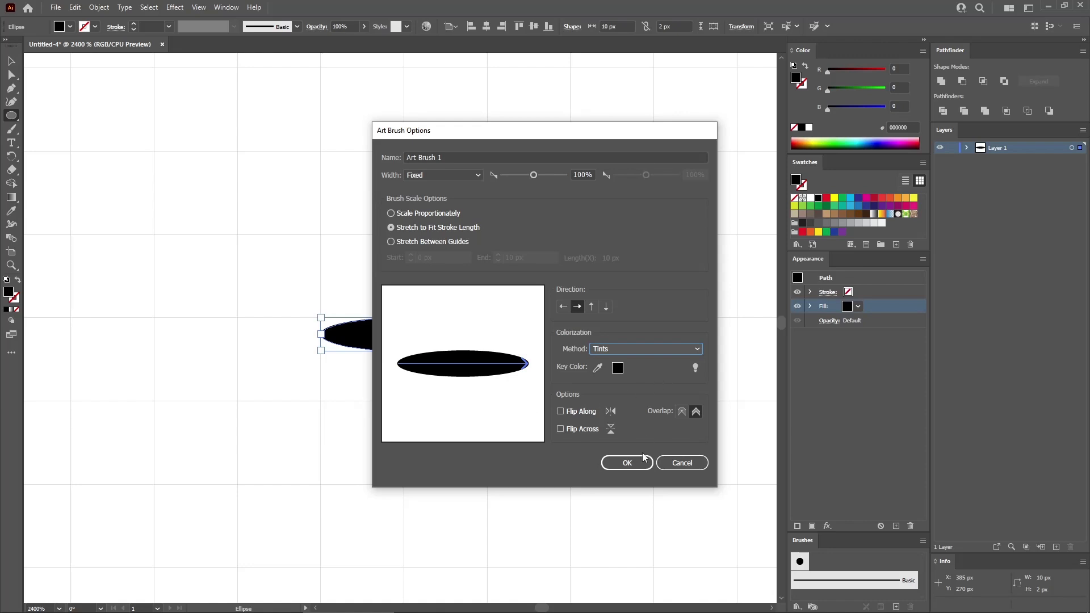
pyautogui.click(626, 464)
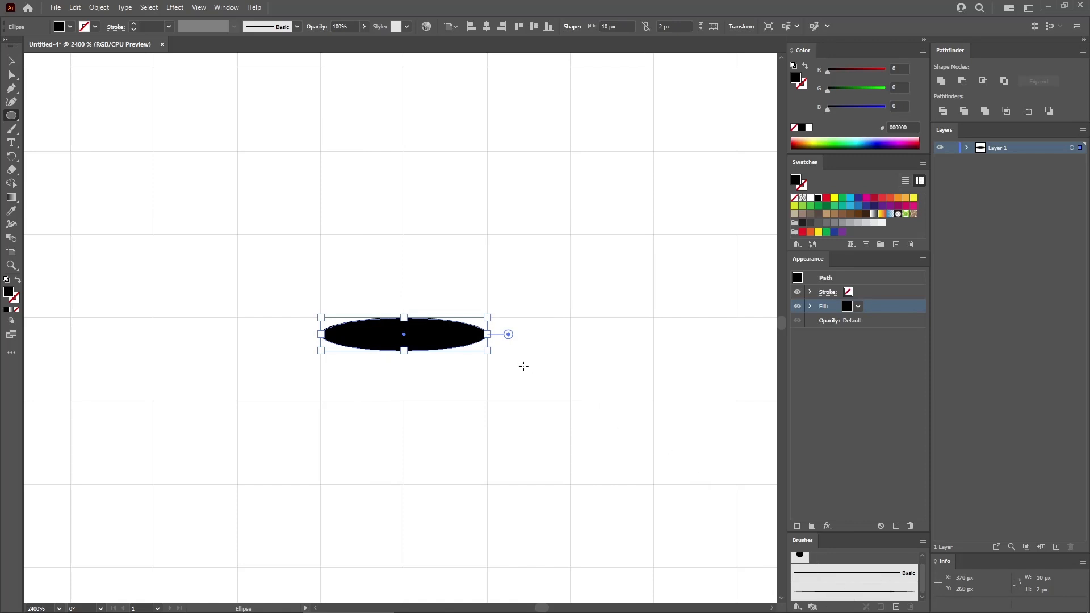
pyautogui.press('Delete')
# - Create a 170 x 170 px black circle in the upper part of the artboard
pyautogui.press('ctrl')
pyautogui.hotkey('ctrl', '0')
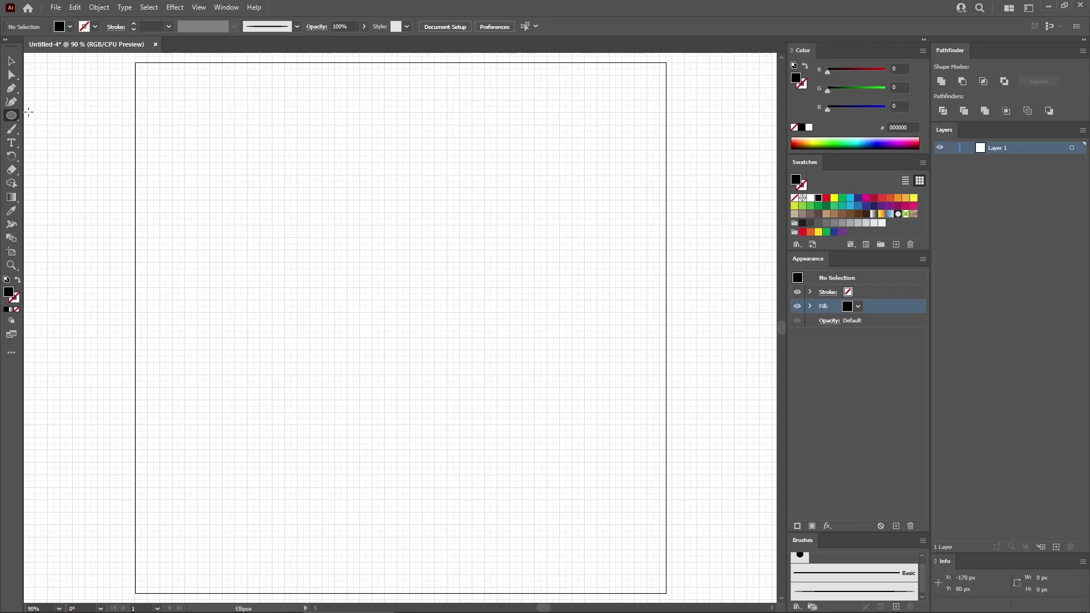
pyautogui.click(314, 214)
pyautogui.write('170')
pyautogui.press('Tab')
pyautogui.write('170')
pyautogui.click(544, 251)
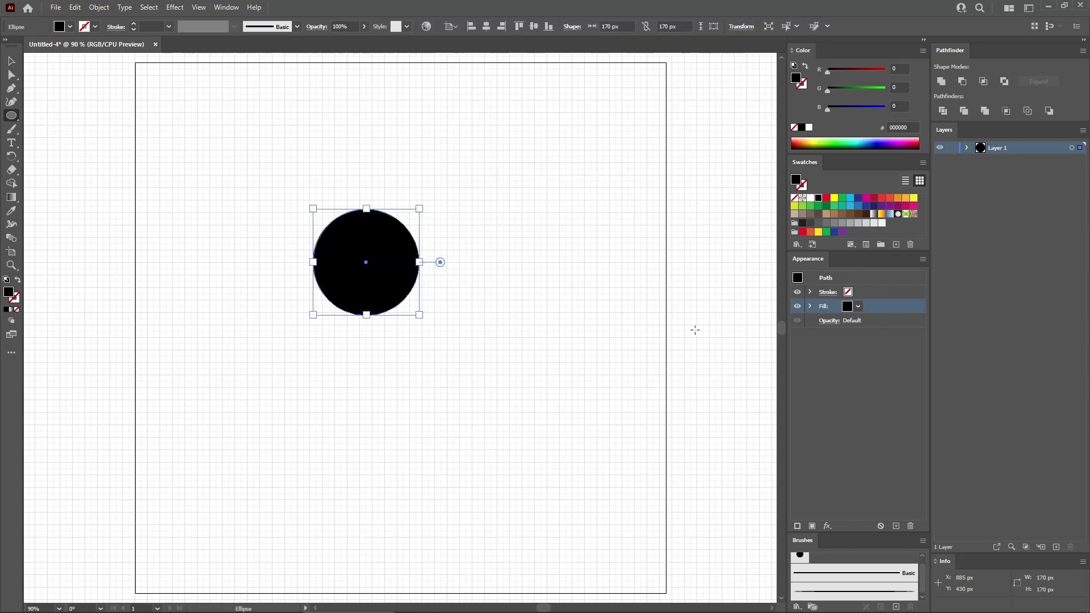
# - Set the circle's fill color to R 255, G 179, B 117
pyautogui.click(895, 68)
pyautogui.write('255')
pyautogui.press('Tab')
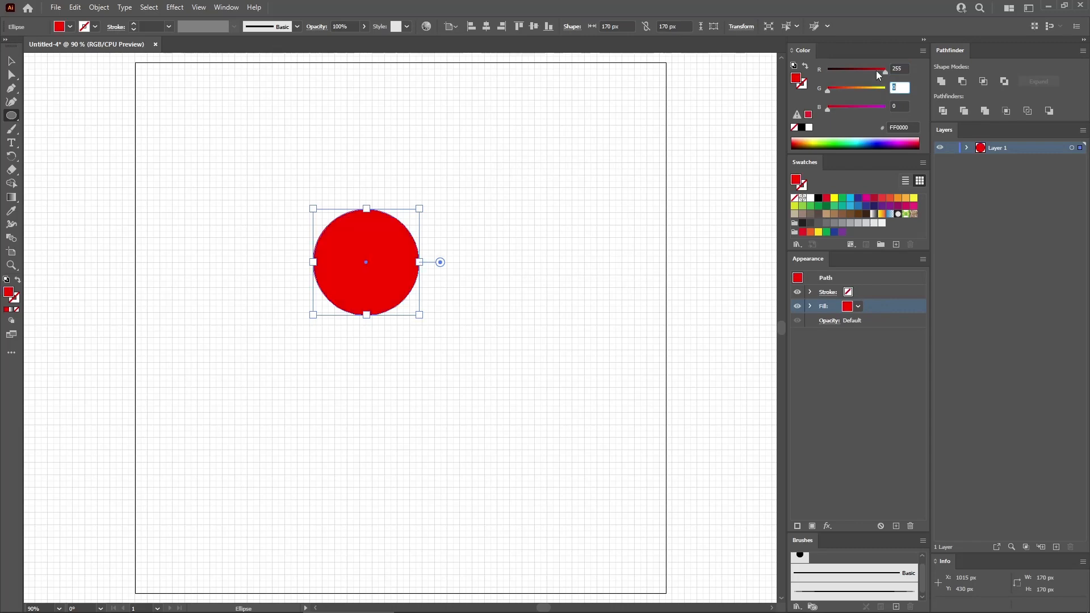
pyautogui.write('179')
pyautogui.press('Tab')
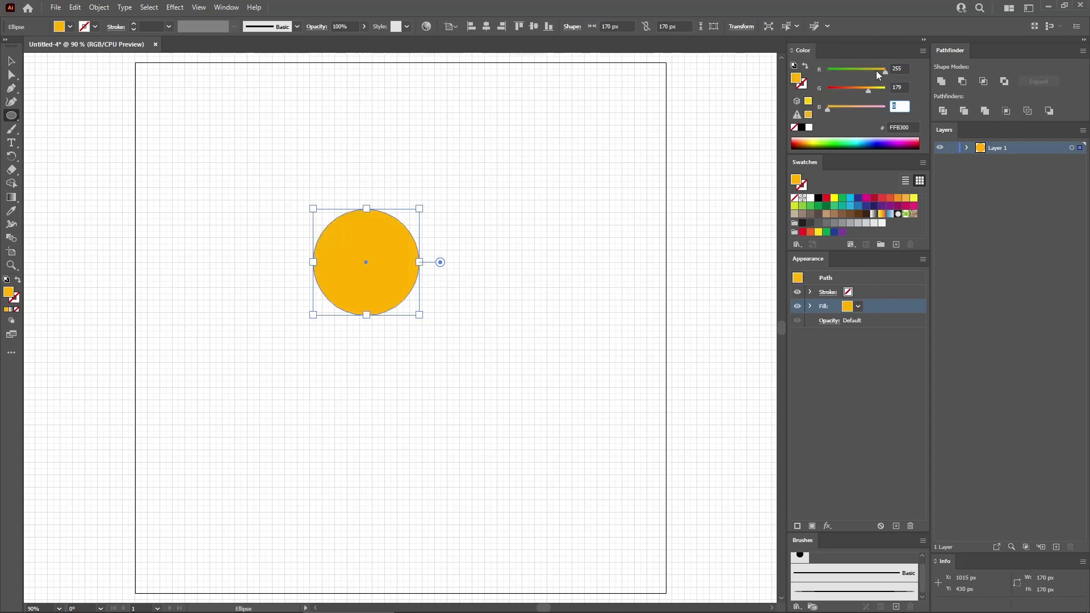
pyautogui.write('117')
pyautogui.press('Return')
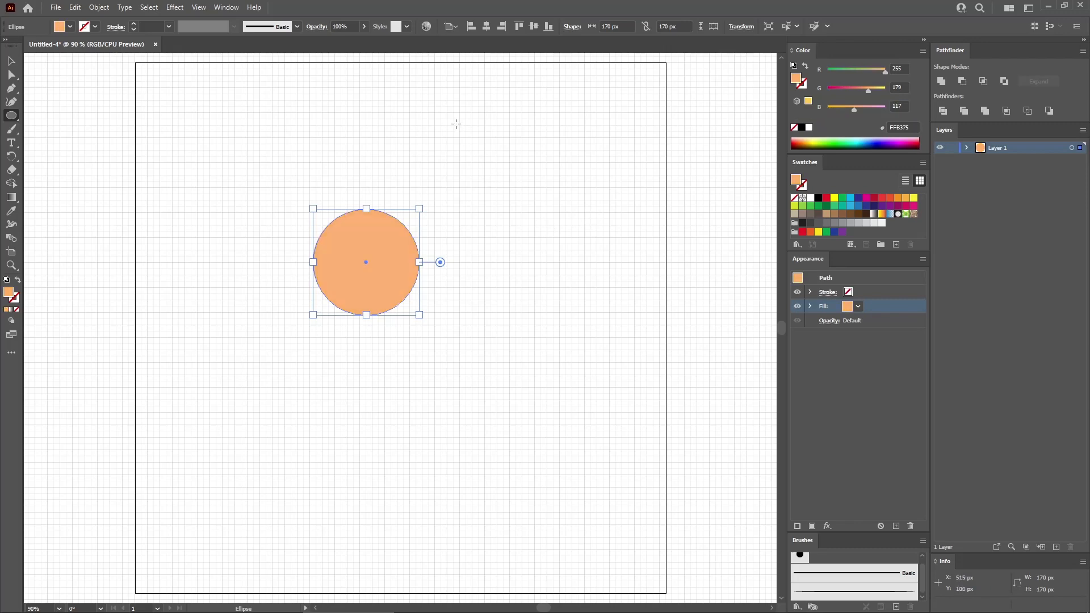
# - Center the orange circle horizontally and vertically on the artboard
pyautogui.click(455, 28)
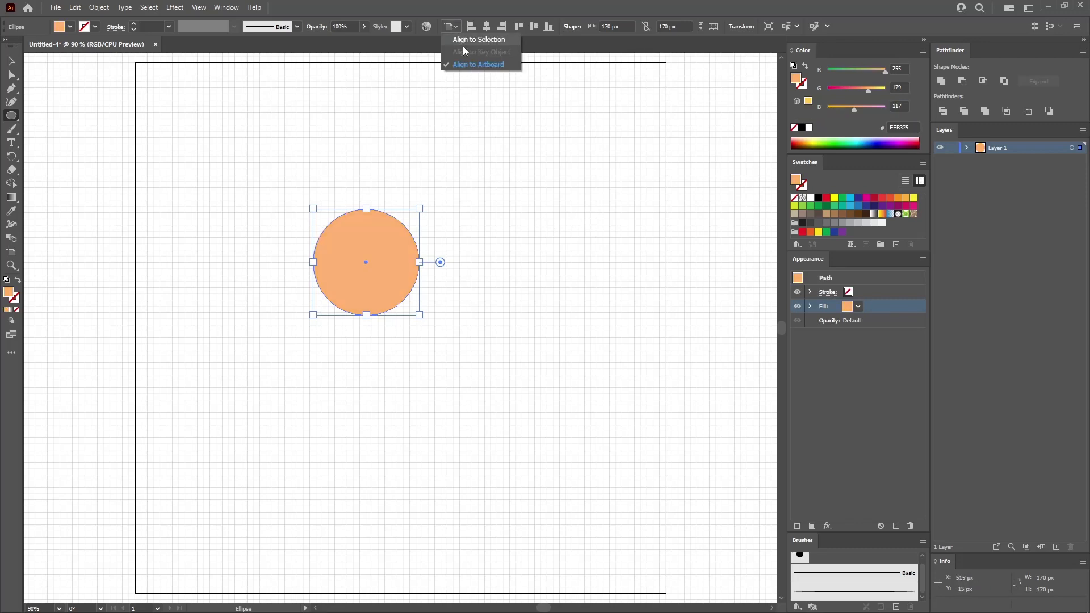
pyautogui.click(477, 40)
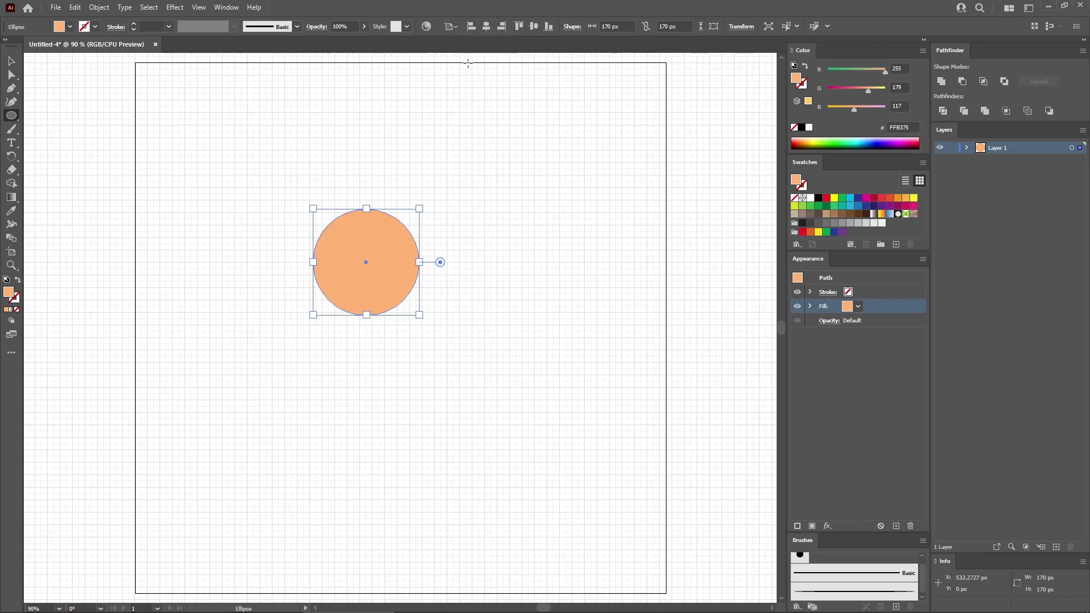
pyautogui.click(487, 27)
pyautogui.click(533, 27)
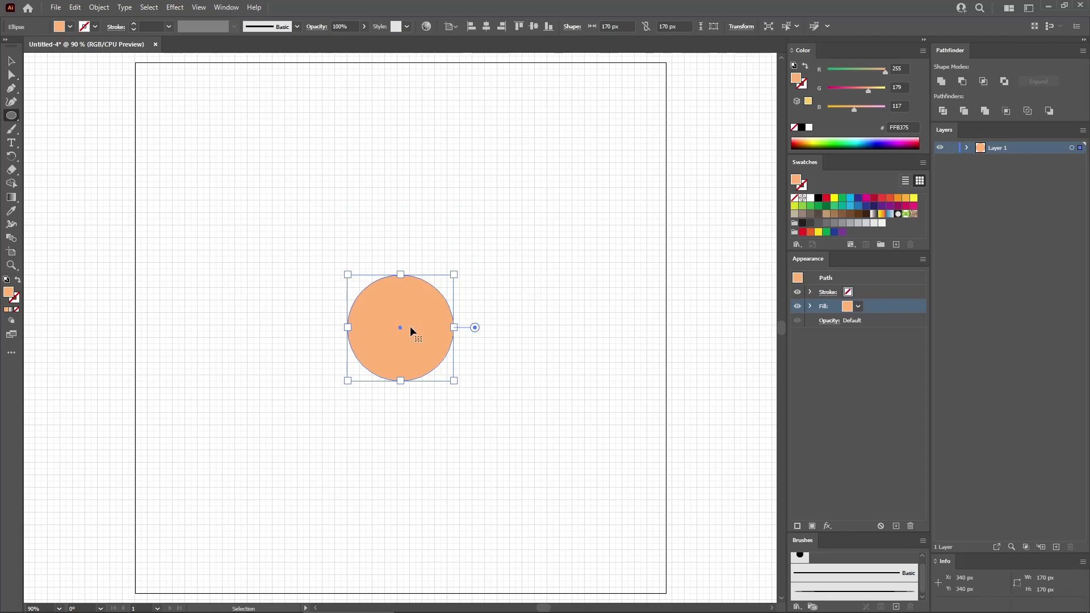
# - Apply a vertical Bulge warp effect with a -15% bend to the orange circle
pyautogui.hotkey('ctrl', '=')
pyautogui.hotkey('ctrl', '=')
pyautogui.hotkey('ctrl', '=')
pyautogui.hotkey('ctrl', '=')
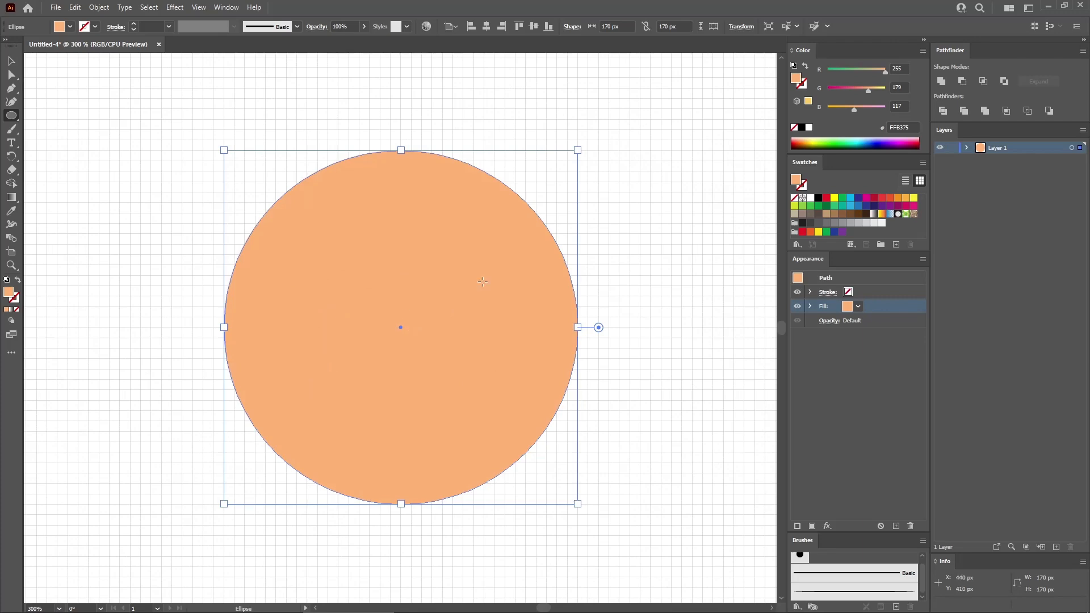
pyautogui.click(184, 12)
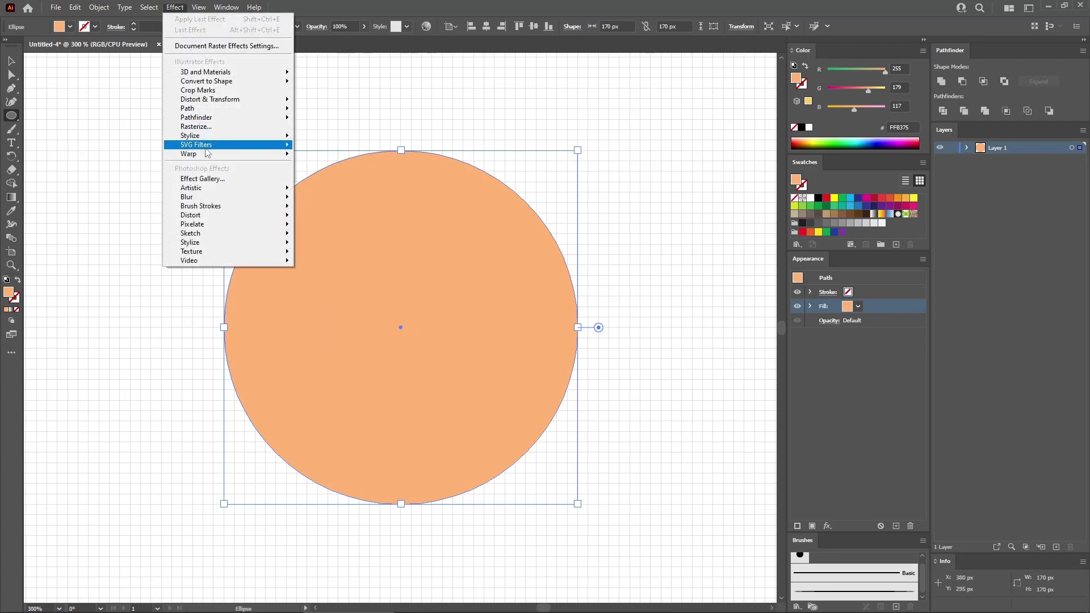
pyautogui.moveTo(208, 155)
pyautogui.click(321, 205)
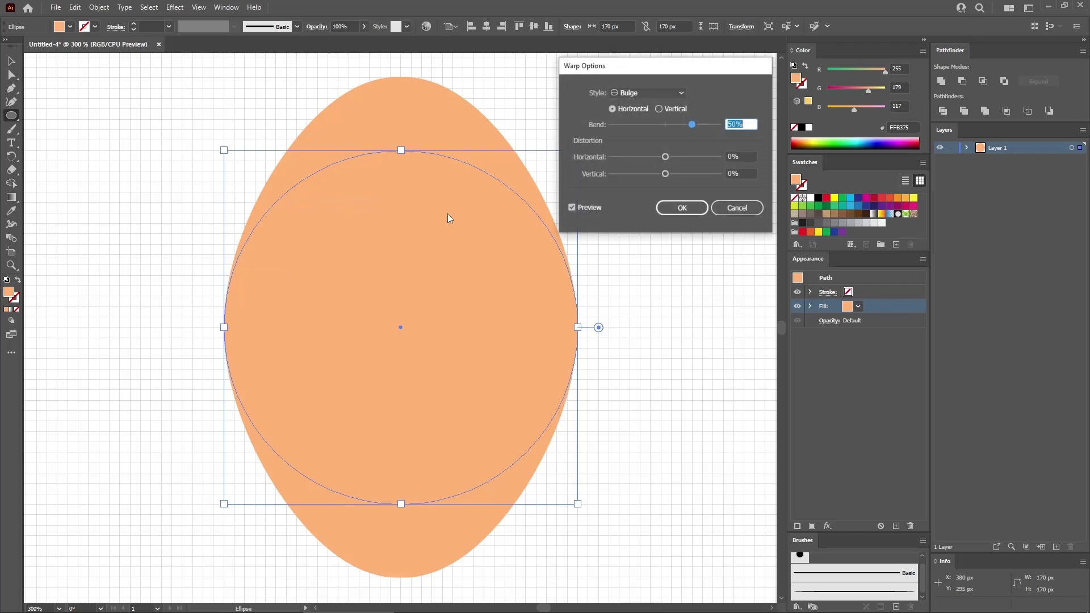
pyautogui.click(659, 109)
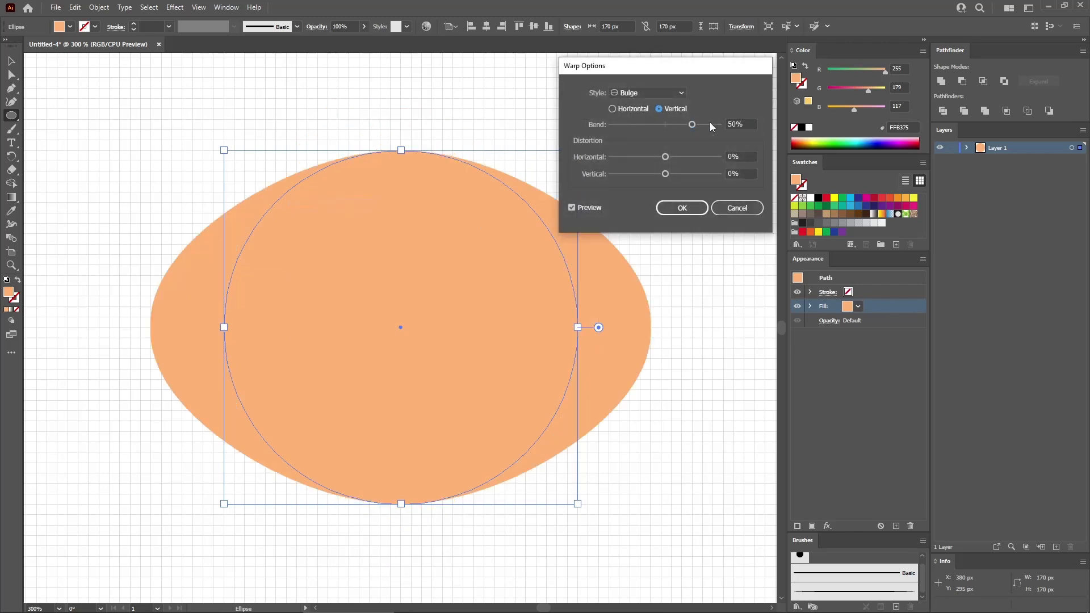
pyautogui.click(749, 125)
pyautogui.write('-15')
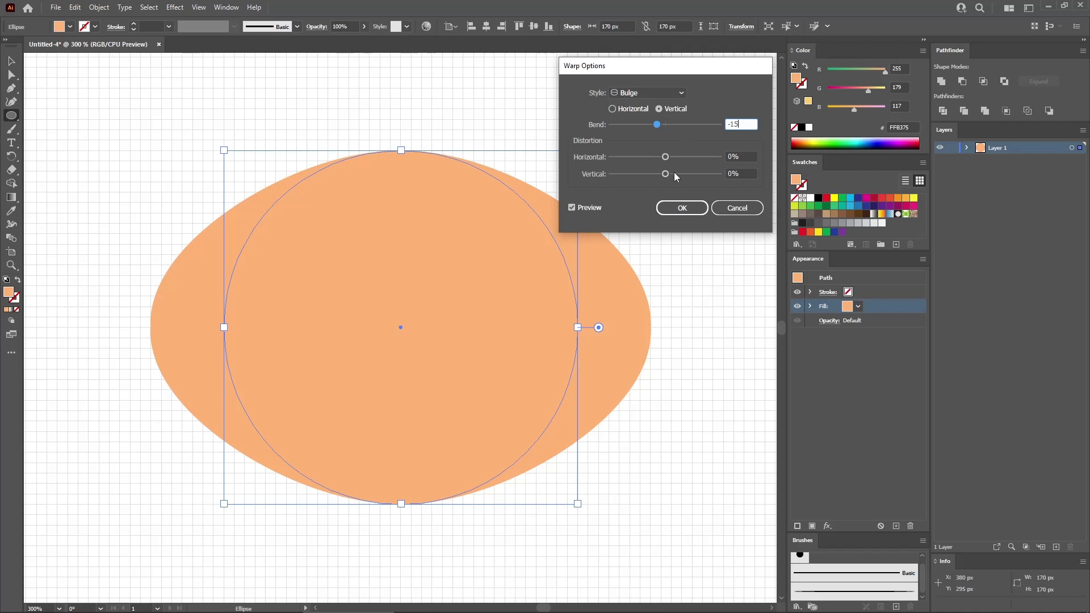
pyautogui.click(682, 208)
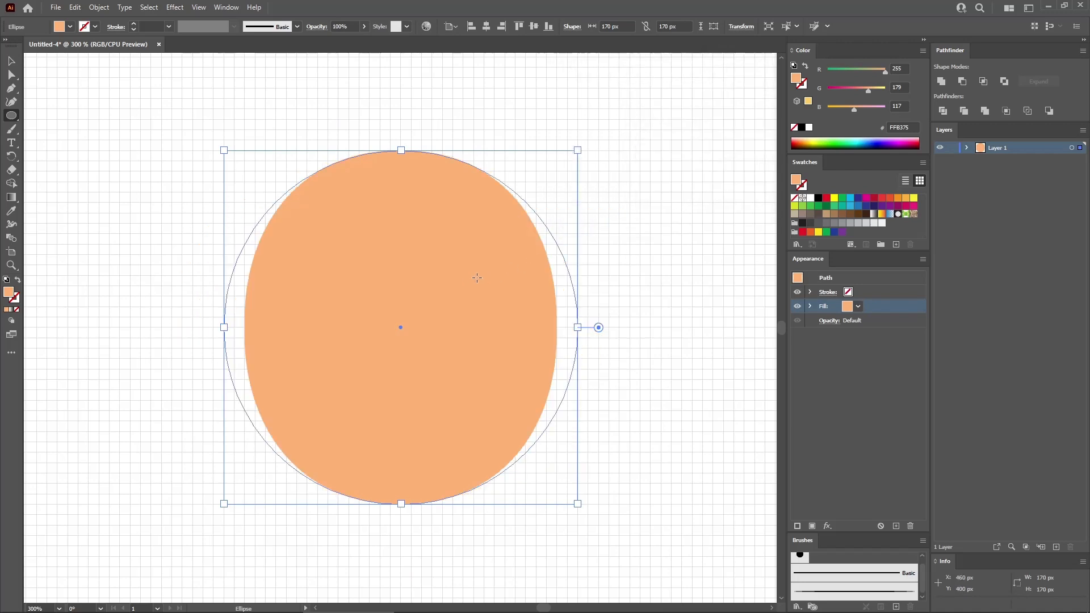
# - Add a horizontal Shell Lower warp effect with a 20% bend to the orange shape
pyautogui.click(175, 8)
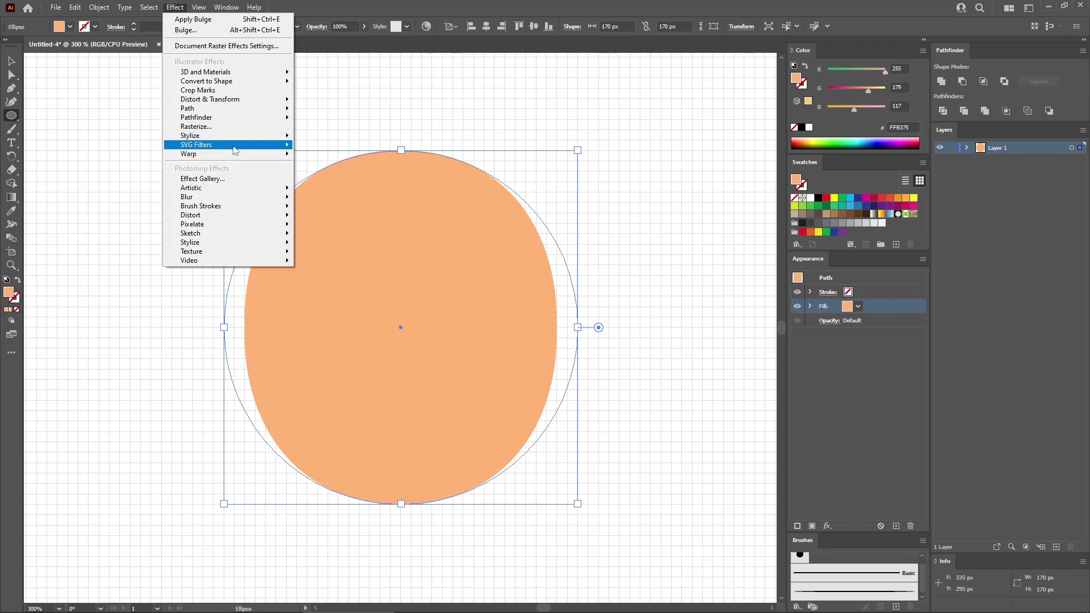
pyautogui.moveTo(289, 154)
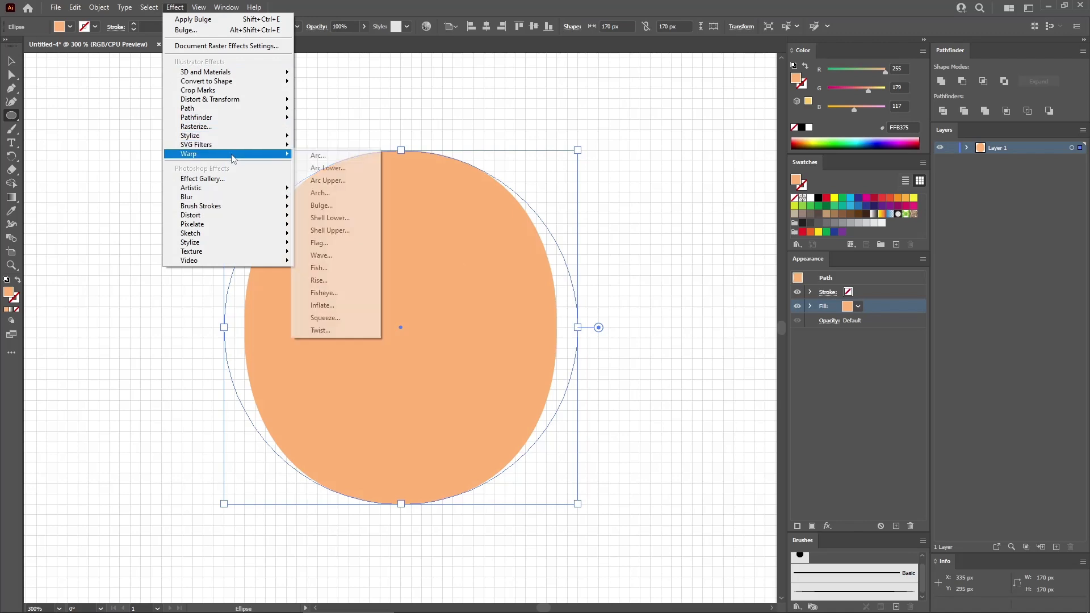
pyautogui.click(348, 219)
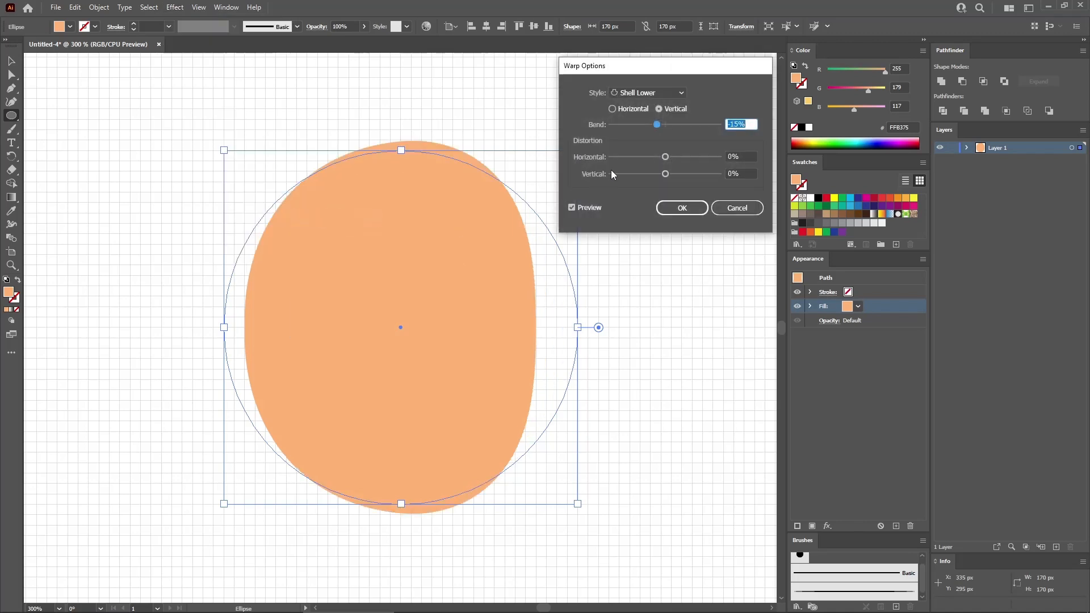
pyautogui.click(613, 109)
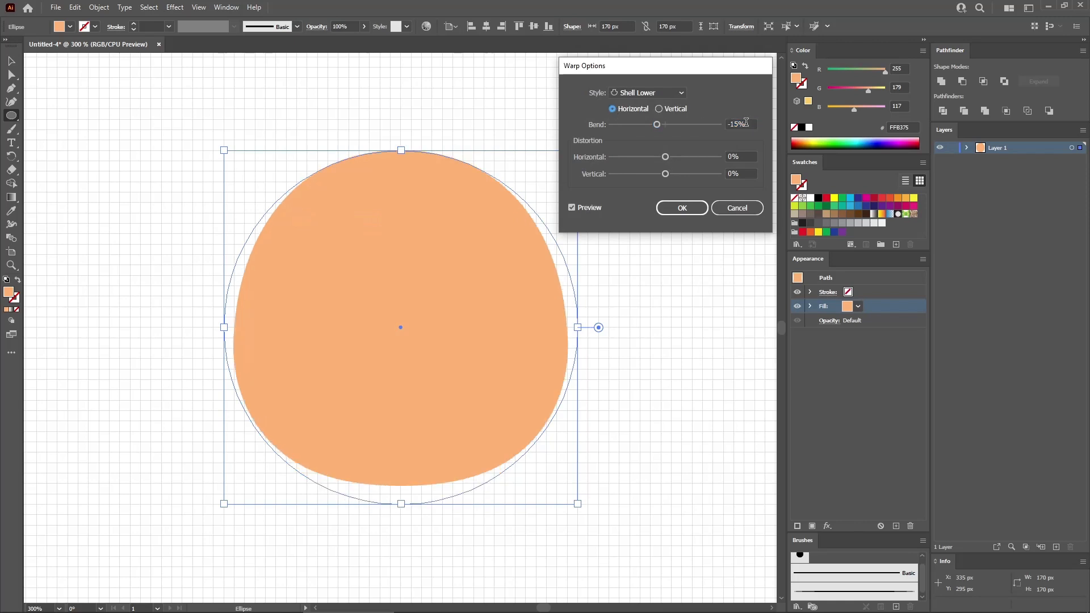
pyautogui.press('Tab')
pyautogui.write('20')
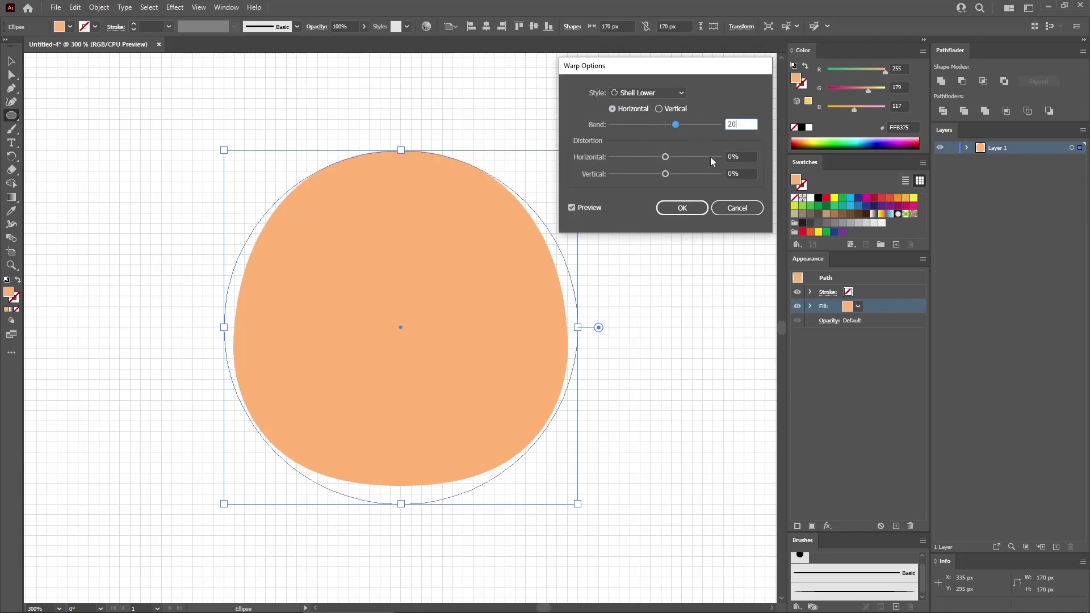
pyautogui.click(684, 209)
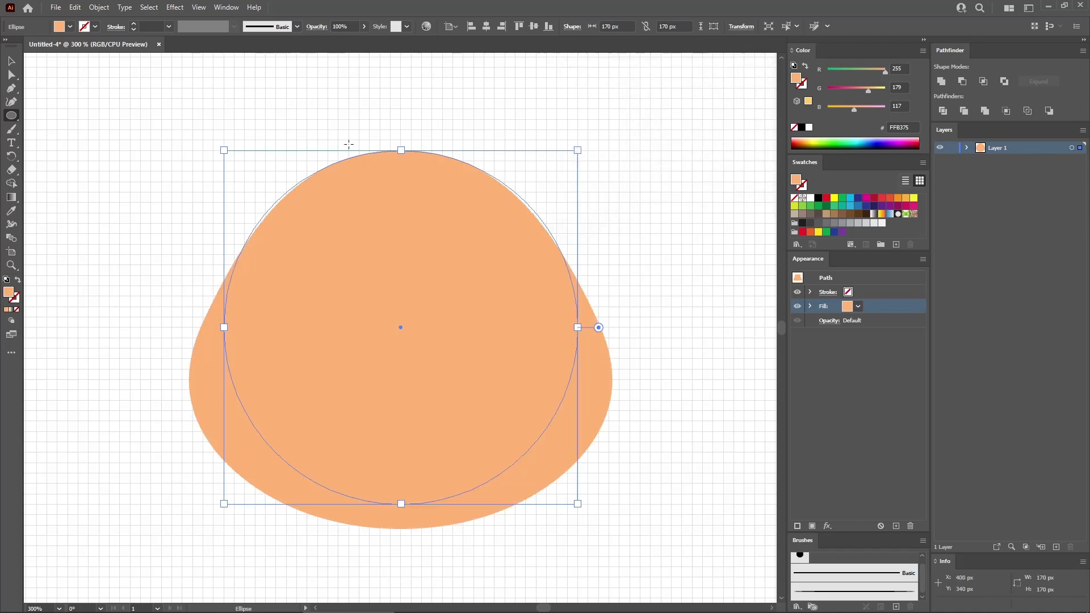
# - Add a second Bulge warp effect to the shape, set to vertical with a -10% bend
pyautogui.click(175, 7)
pyautogui.moveTo(216, 155)
pyautogui.click(321, 205)
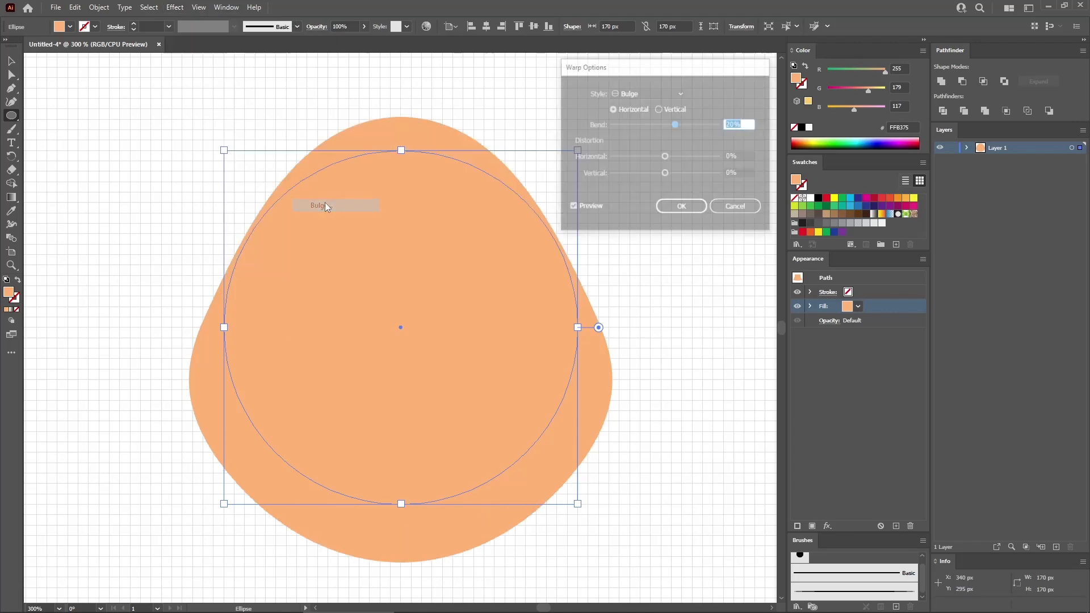
pyautogui.click(659, 109)
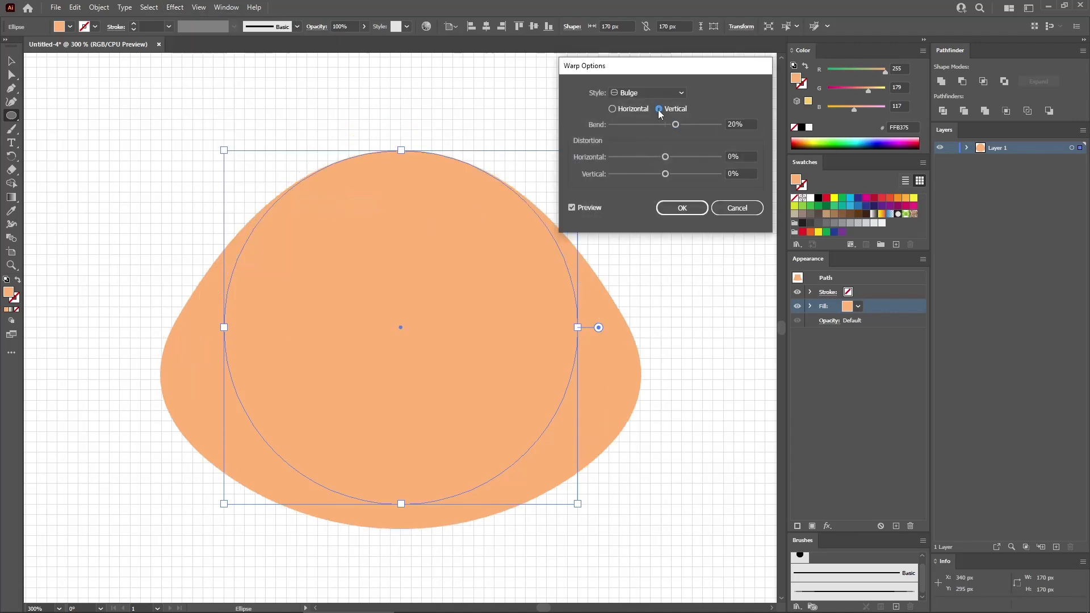
pyautogui.click(749, 123)
pyautogui.write('-10')
pyautogui.click(682, 208)
# - Expand the appearance of the warped shape and switch to the Direct Selection tool
pyautogui.click(98, 7)
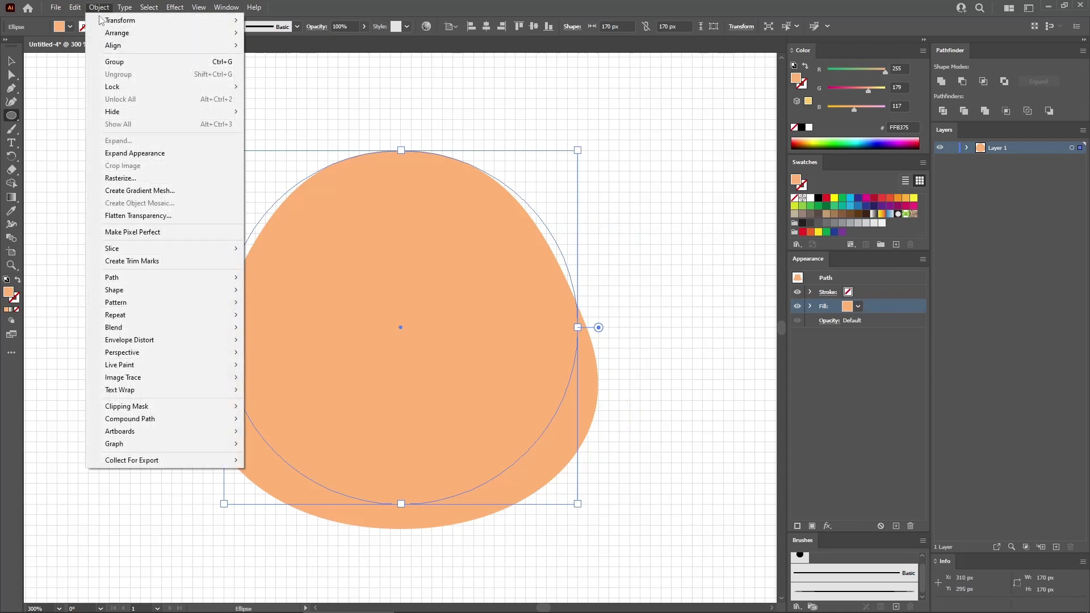
pyautogui.click(131, 151)
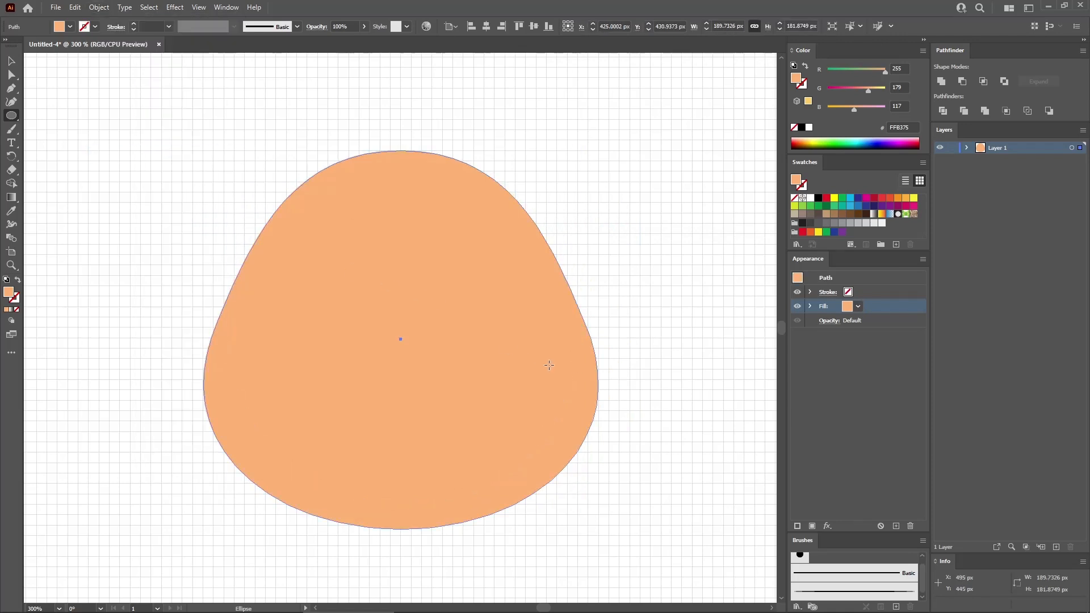
pyautogui.press('a')
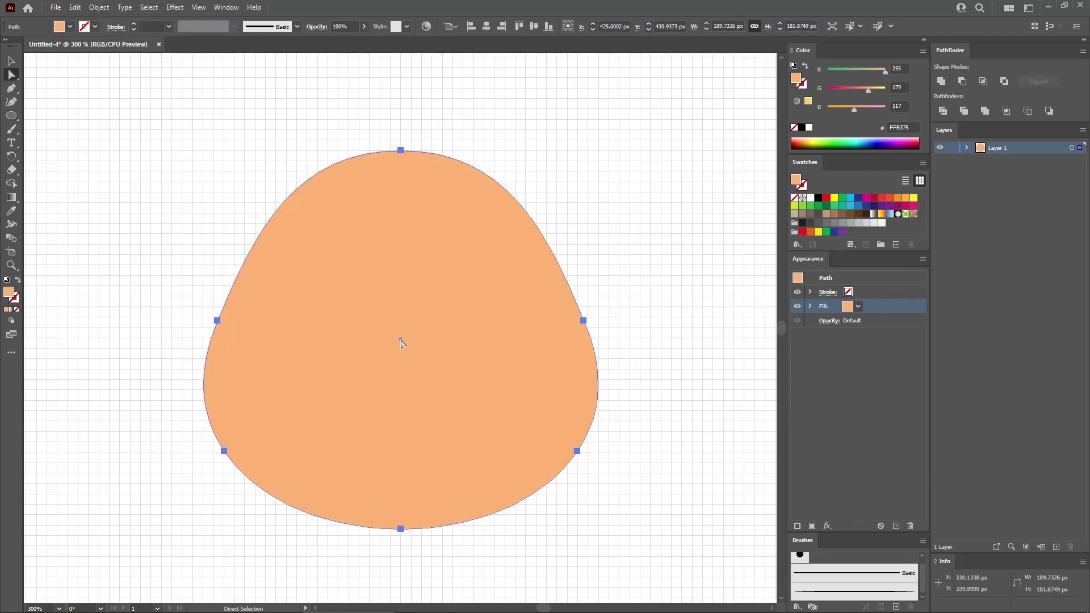
# - Apply the custom art brush as a black stroke on the orange shape and cut its path at the top anchor point
pyautogui.click(877, 293)
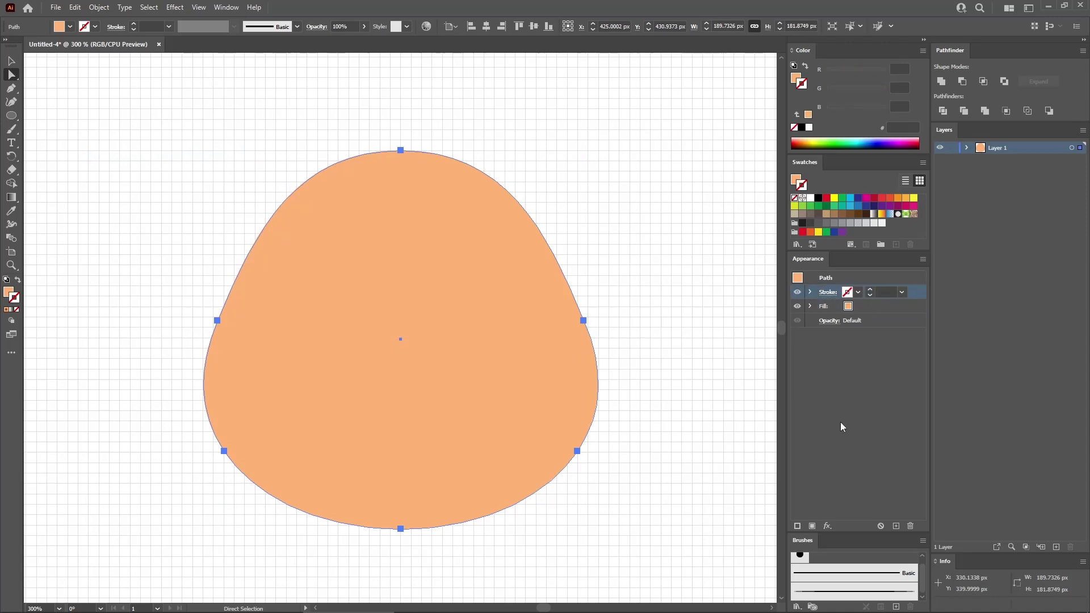
pyautogui.click(835, 592)
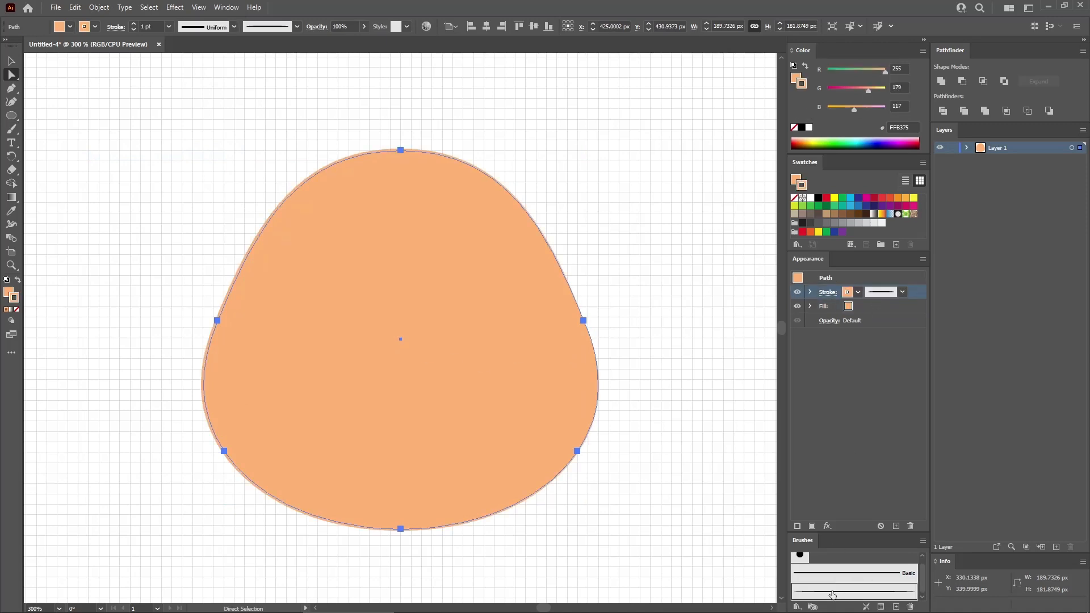
pyautogui.click(818, 198)
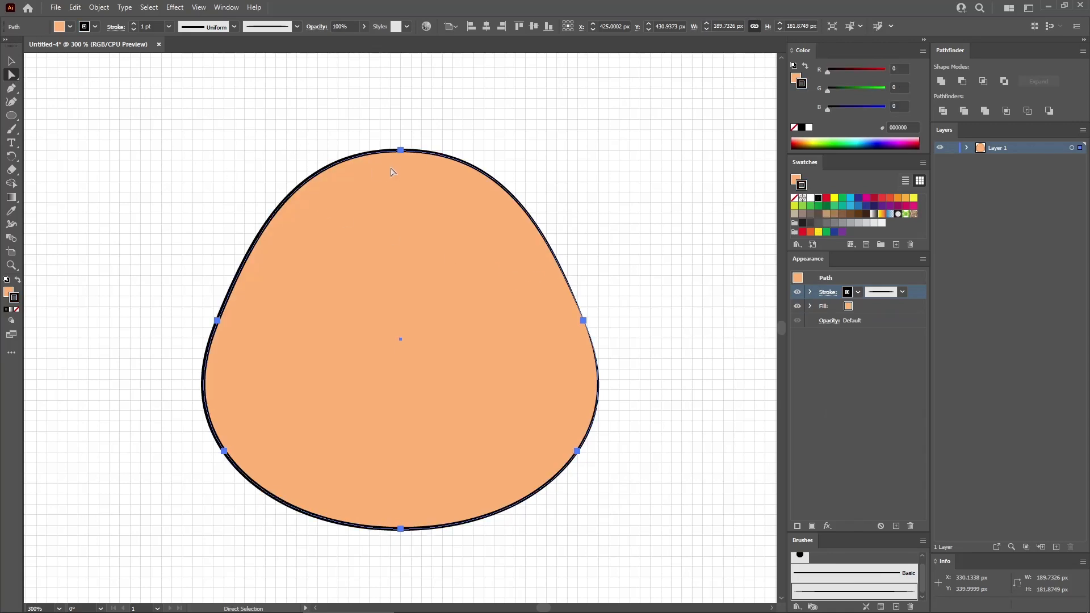
pyautogui.click(401, 151)
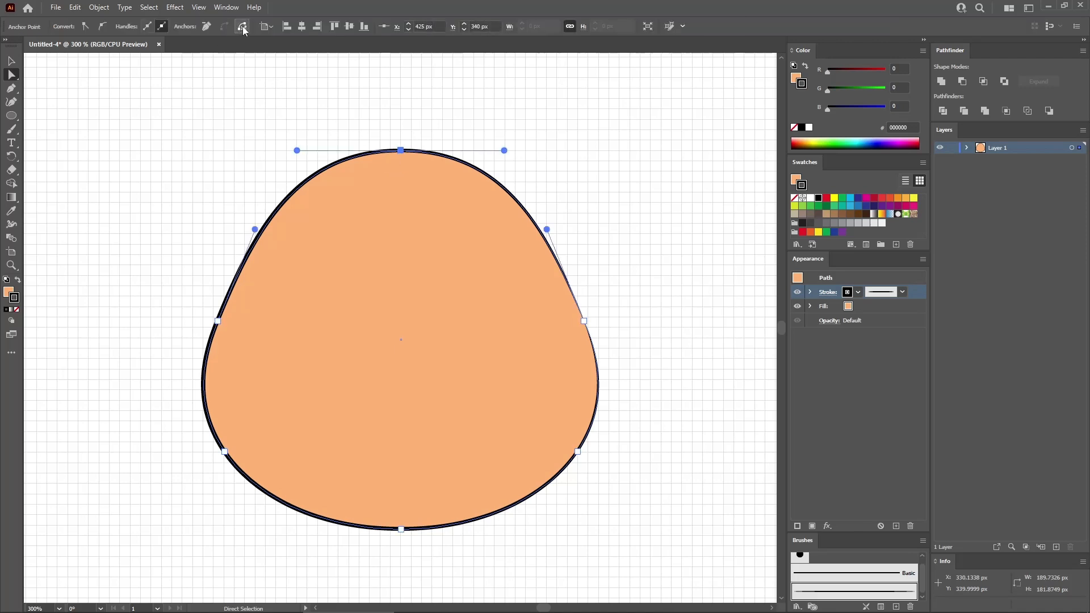
pyautogui.click(526, 120)
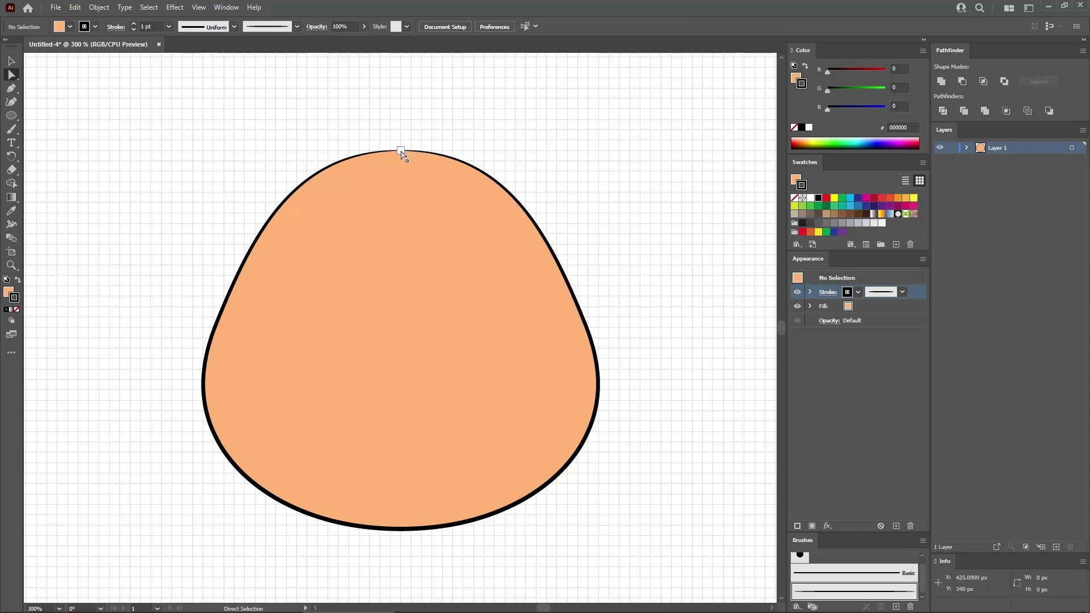
# - Create a 40 x 45 px ellipse in the middle of the orange shape
pyautogui.click(11, 115)
pyautogui.click(384, 313)
pyautogui.write('40')
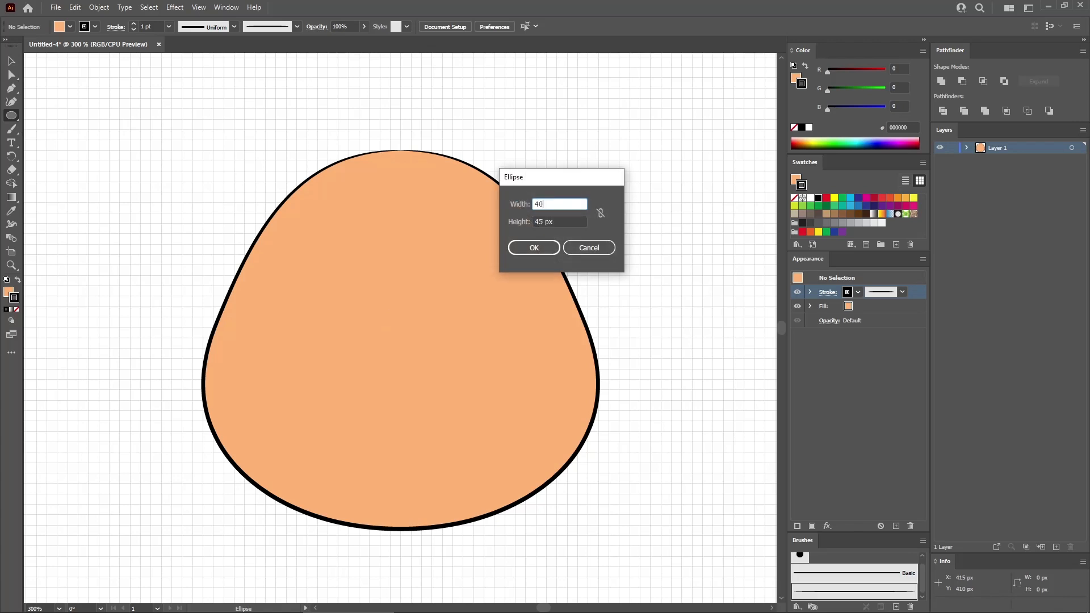
pyautogui.press('Tab')
pyautogui.click(546, 247)
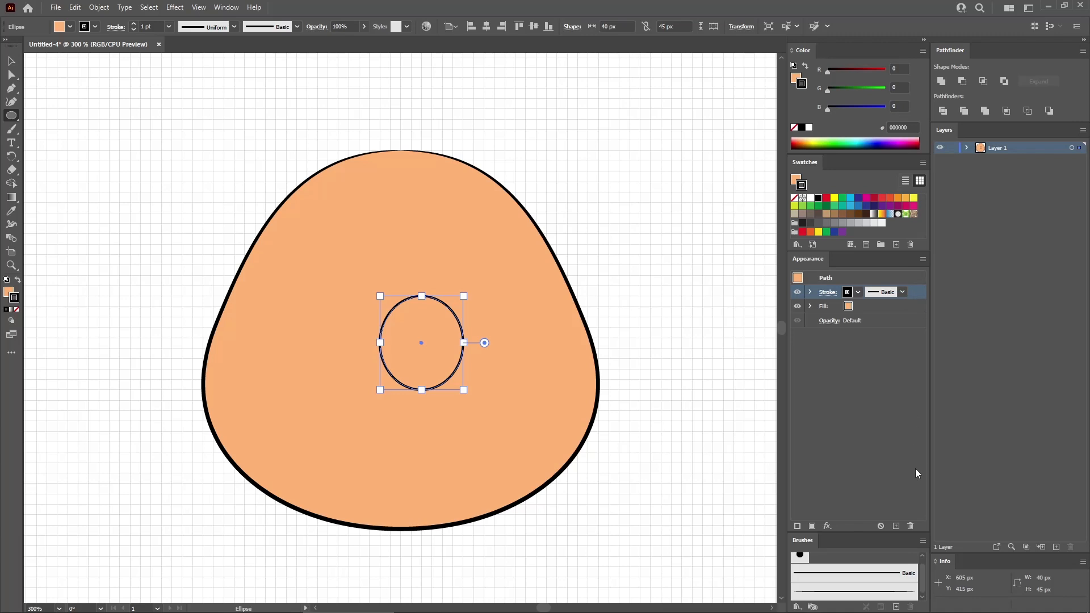
# - Remove the small ellipse's stroke and fill it with the black swatch
pyautogui.click(910, 526)
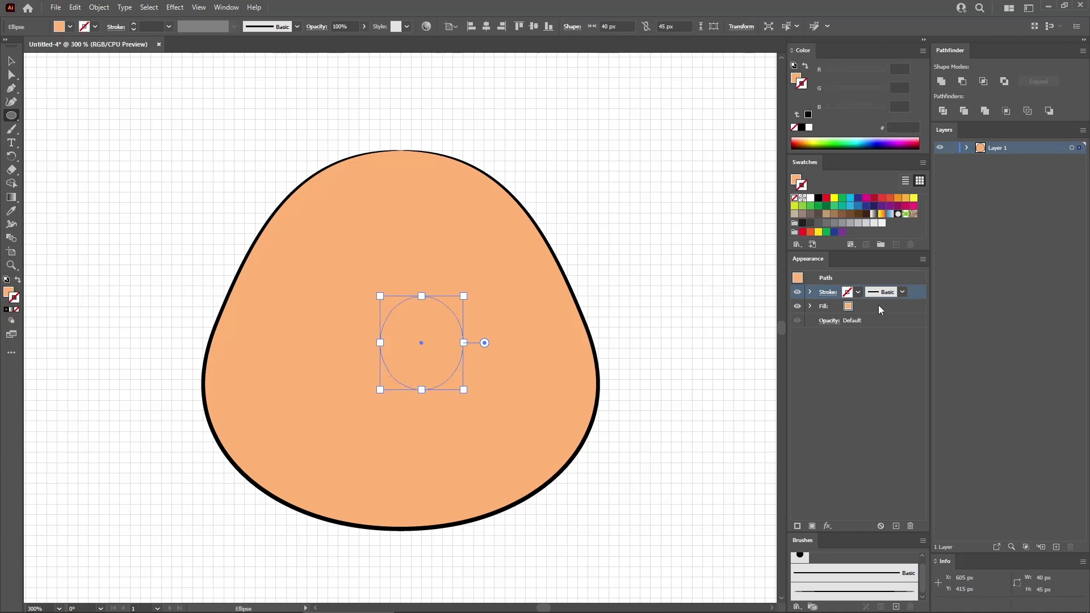
pyautogui.click(875, 306)
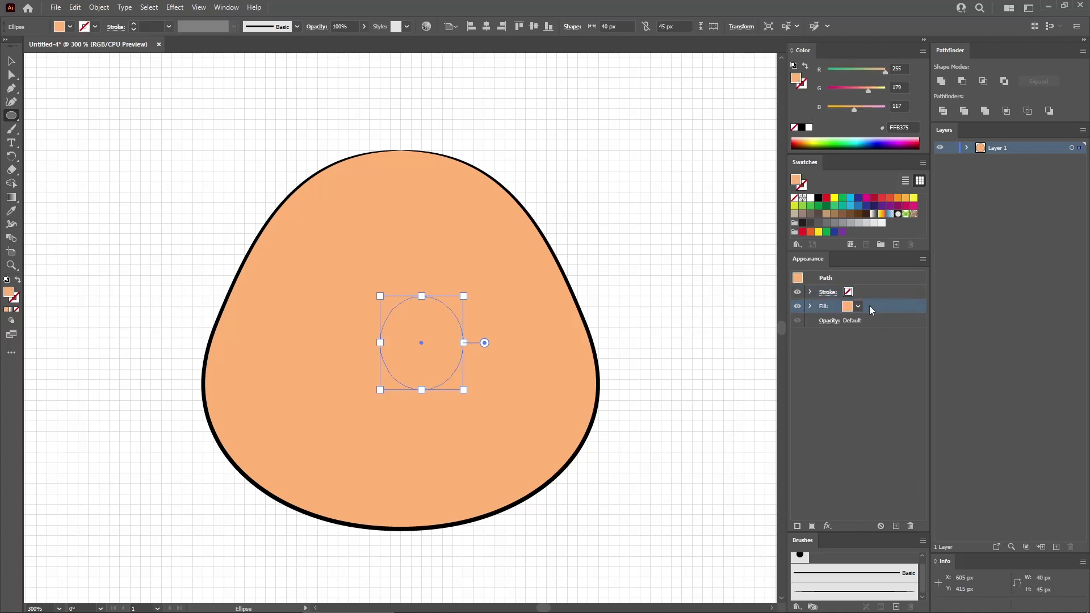
pyautogui.click(818, 199)
# - Move the black ellipse down to the lower edge of the orange shape, right of its center
pyautogui.press('v')
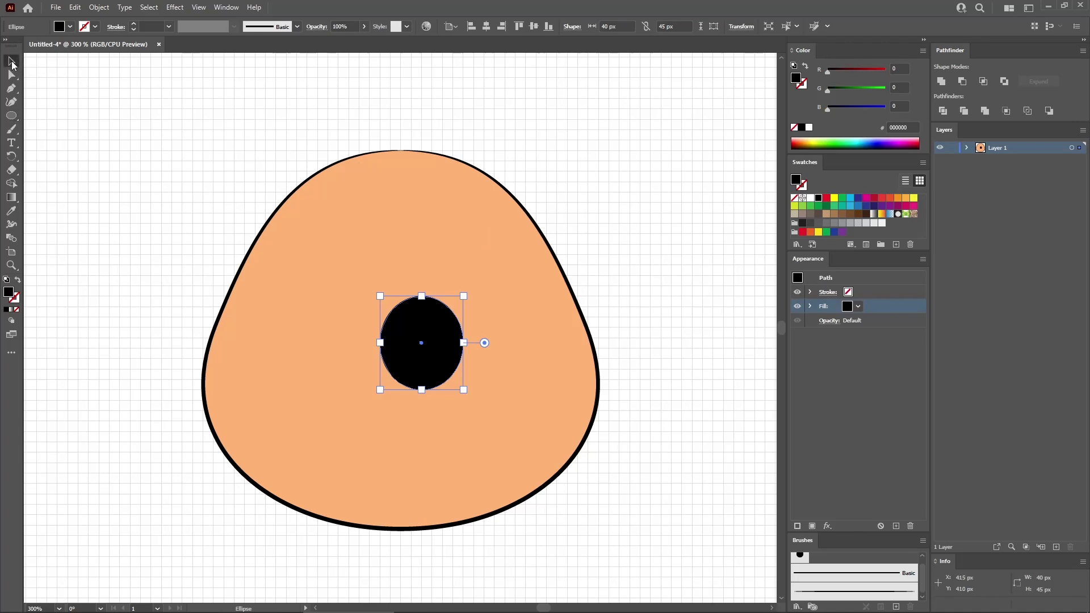
pyautogui.moveTo(433, 345); pyautogui.dragTo(490, 475)
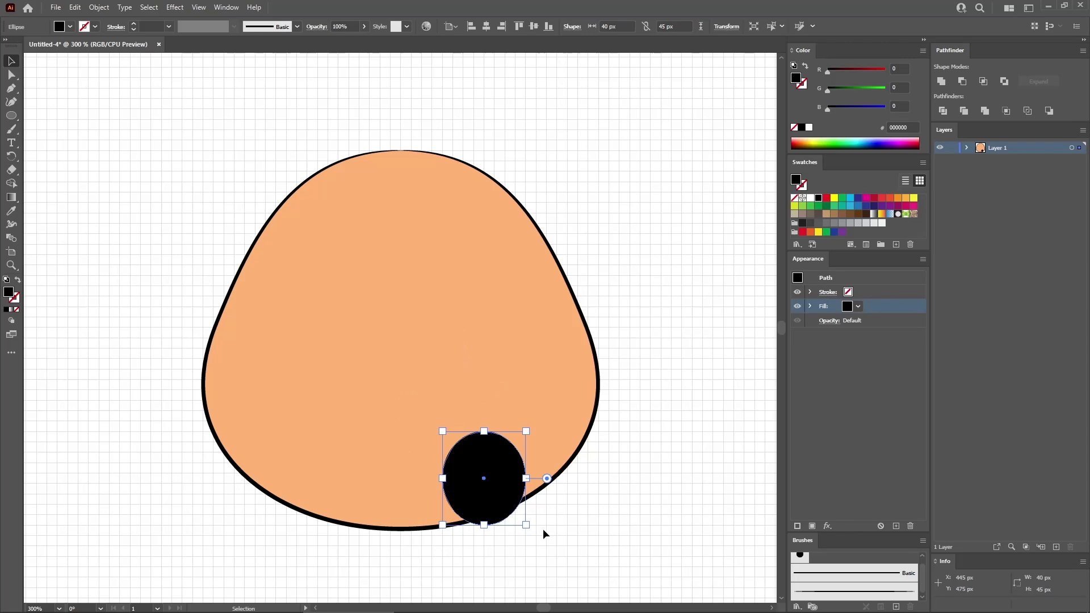
# - Center the black ellipse horizontally on the orange shape and move it up 25 px
pyautogui.click(488, 28)
pyautogui.moveTo(408, 487); pyautogui.dragTo(406, 435)
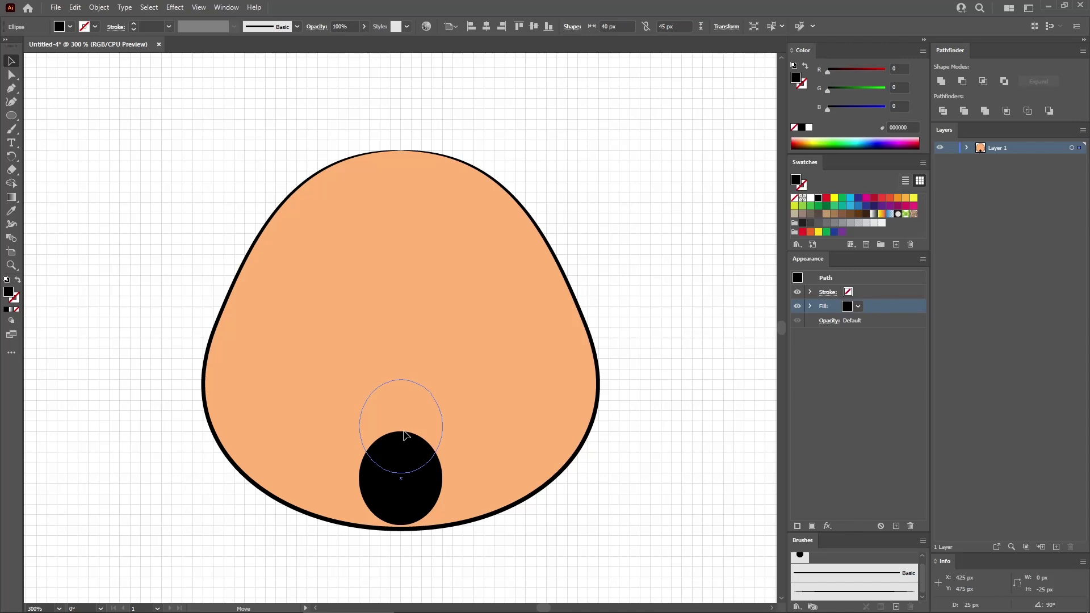
pyautogui.moveTo(404, 436); pyautogui.dragTo(404, 436)
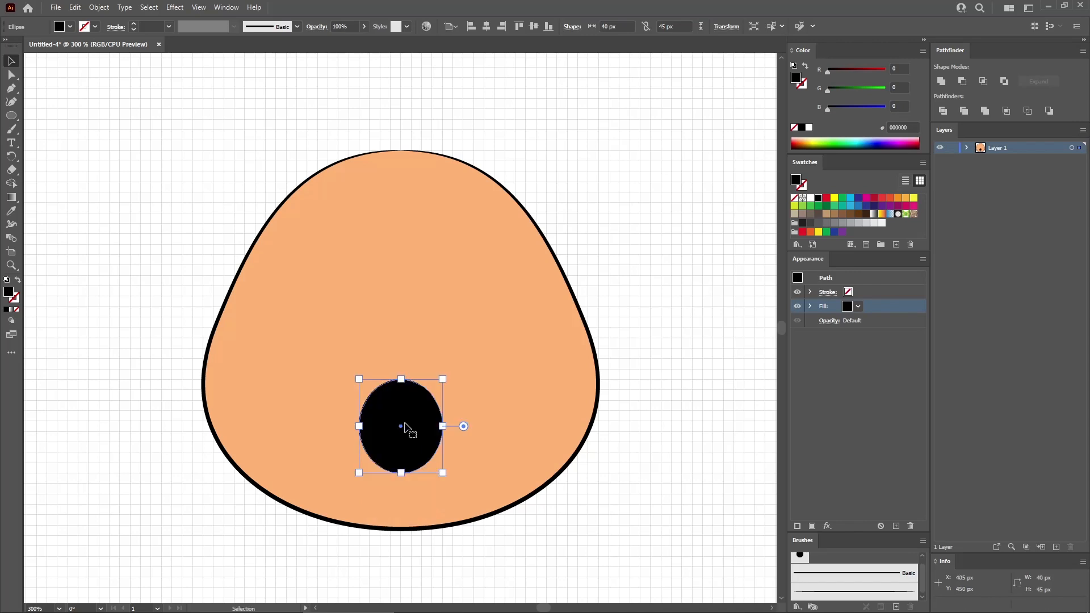
# - Apply a vertical Fish warp with a -10% bend to the black ellipse and expand its appearance
pyautogui.click(175, 7)
pyautogui.moveTo(215, 154)
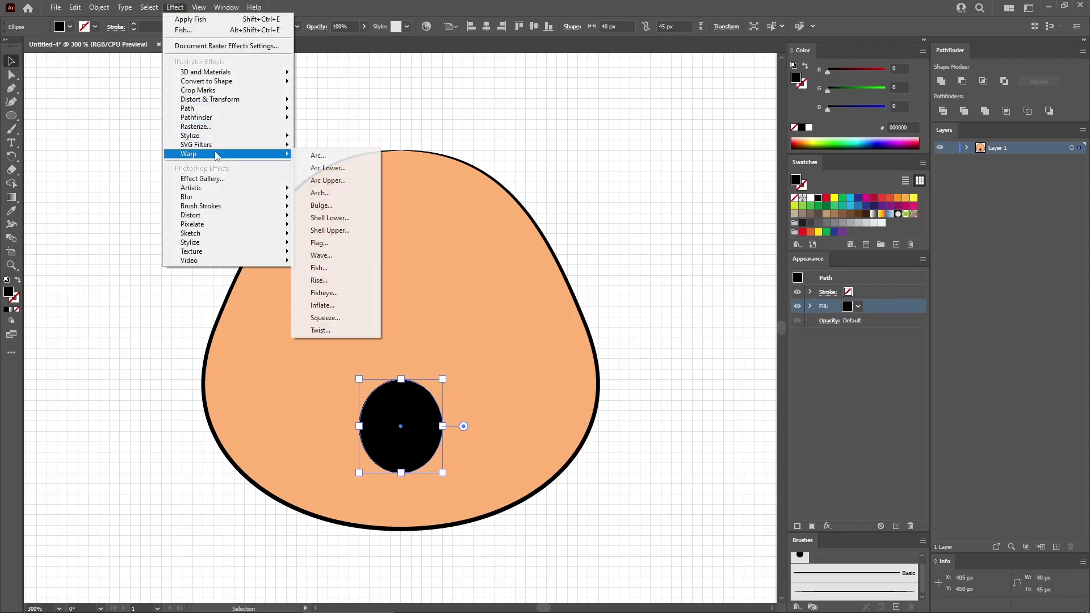
pyautogui.click(335, 271)
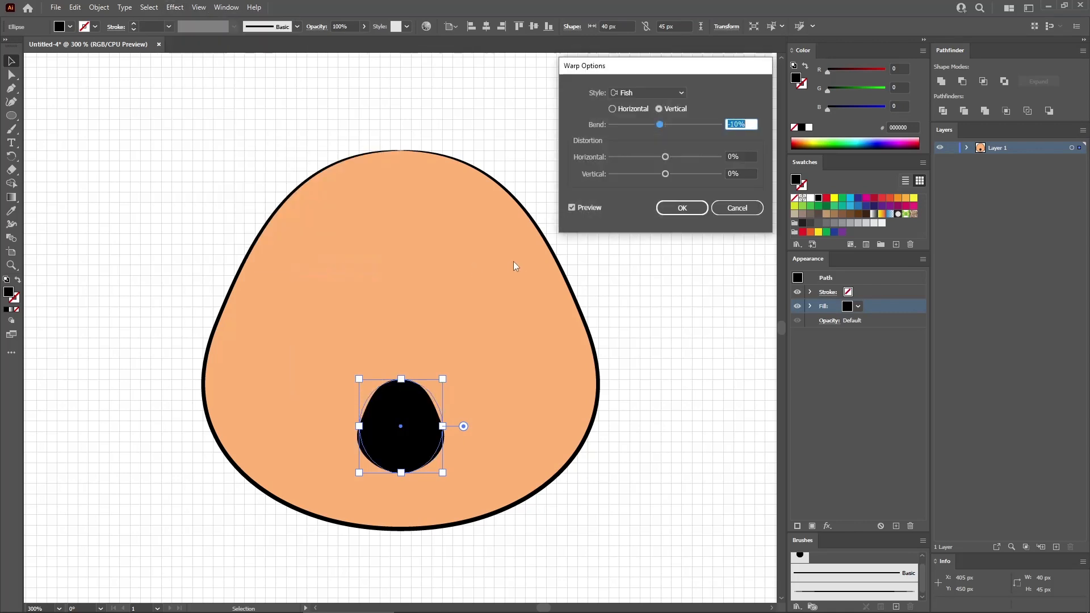
pyautogui.click(659, 109)
pyautogui.moveTo(749, 121); pyautogui.dragTo(709, 124)
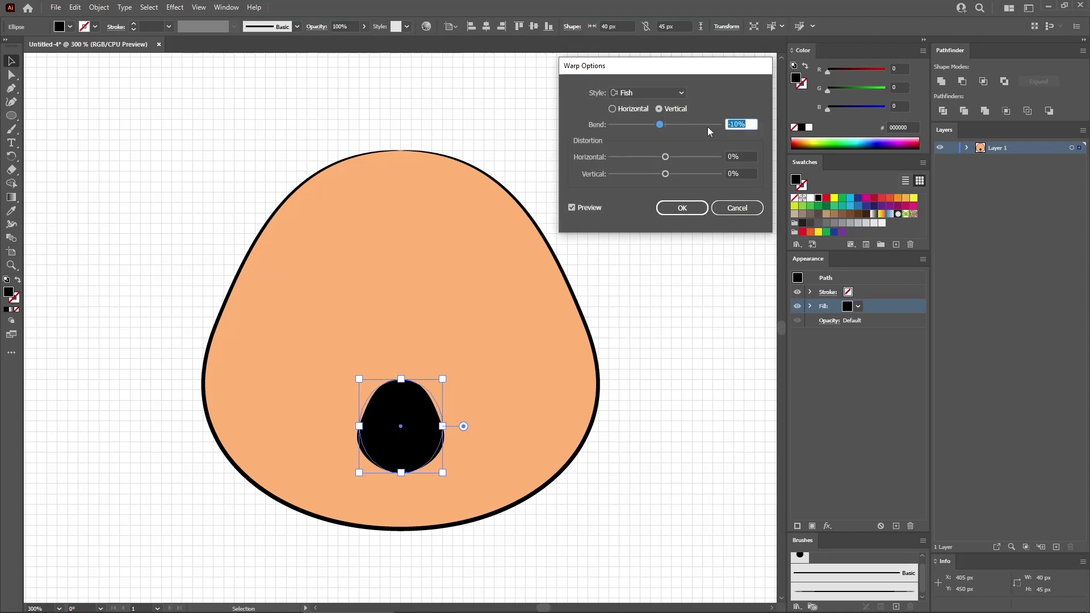
pyautogui.click(682, 209)
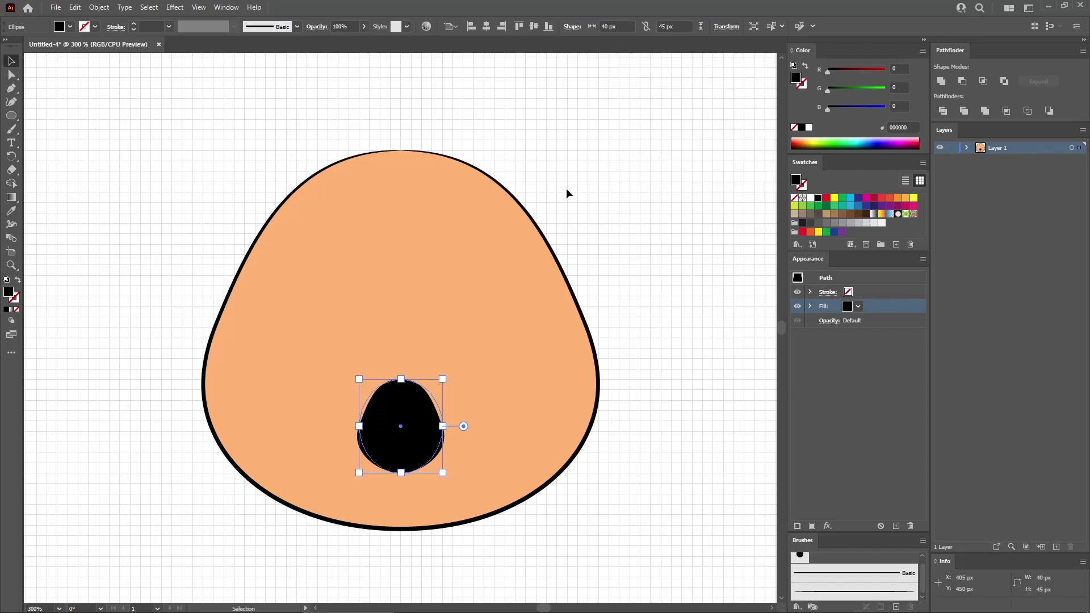
pyautogui.click(99, 7)
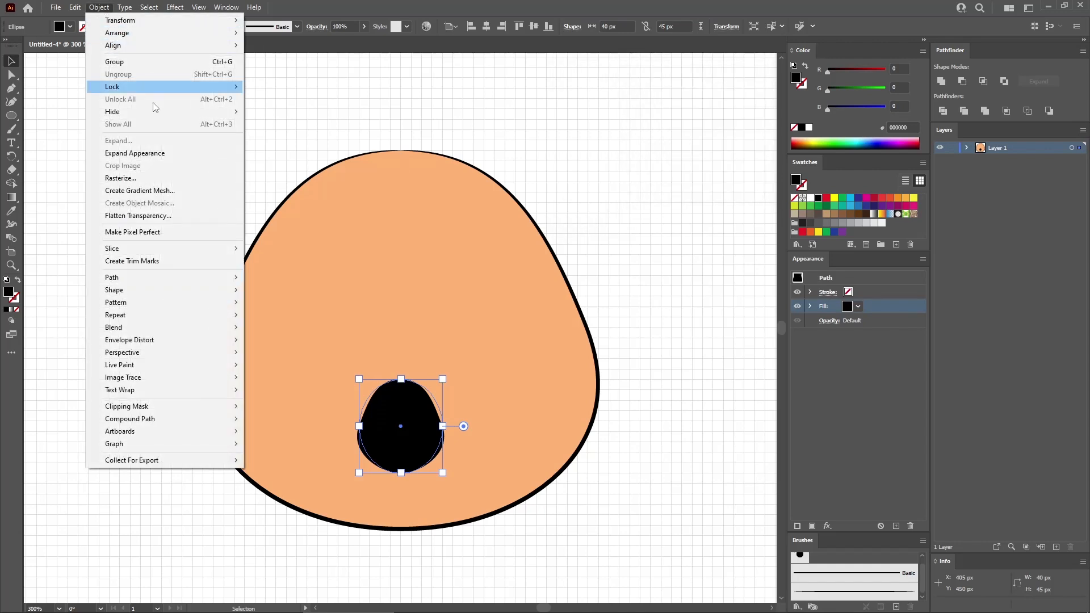
pyautogui.click(149, 155)
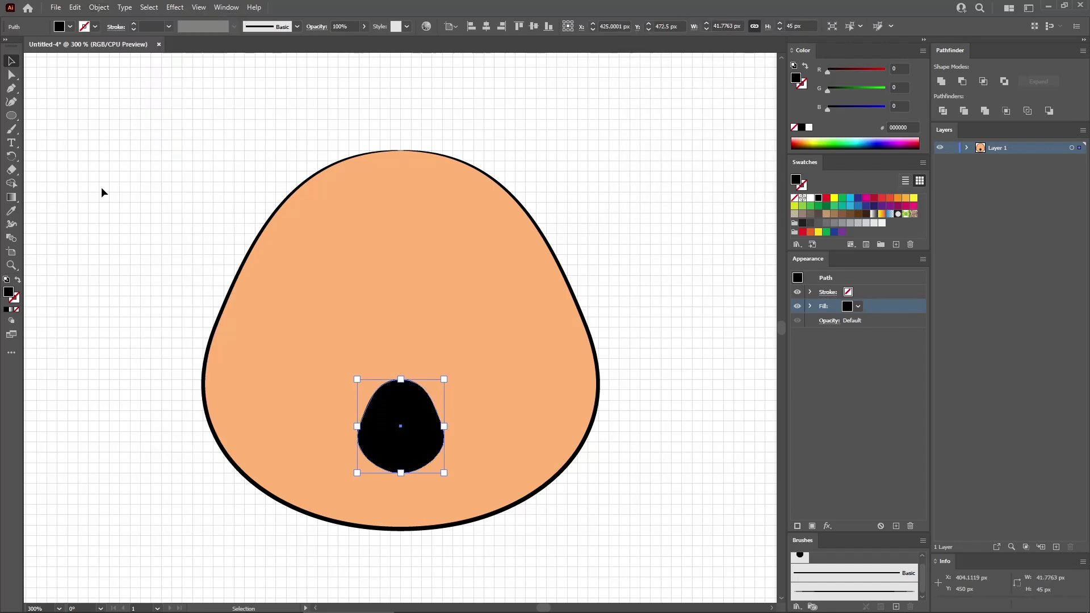
# - Create a 40 x 30 px ellipse on the upper-left part of the orange shape
pyautogui.click(11, 116)
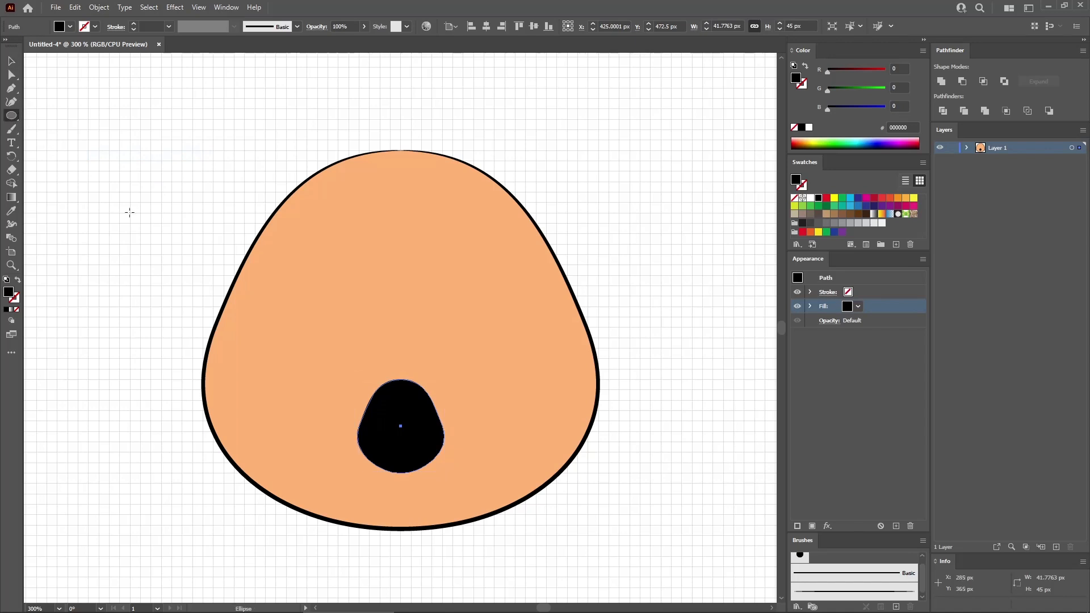
pyautogui.click(286, 255)
pyautogui.press('Tab')
pyautogui.press('Return')
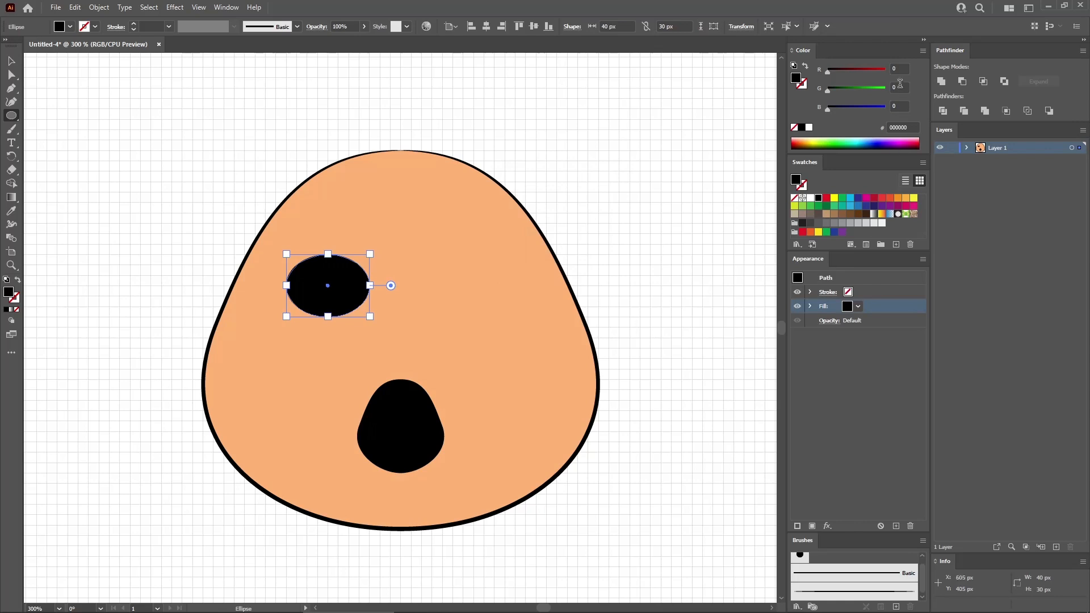
# - Fill the new ellipse with R 228, G 93, B 89 and move it over the lower-left part of the black mouth
pyautogui.click(900, 68)
pyautogui.write('228')
pyautogui.press('Tab')
pyautogui.write('93')
pyautogui.press('Tab')
pyautogui.write('89')
pyautogui.press('Return')
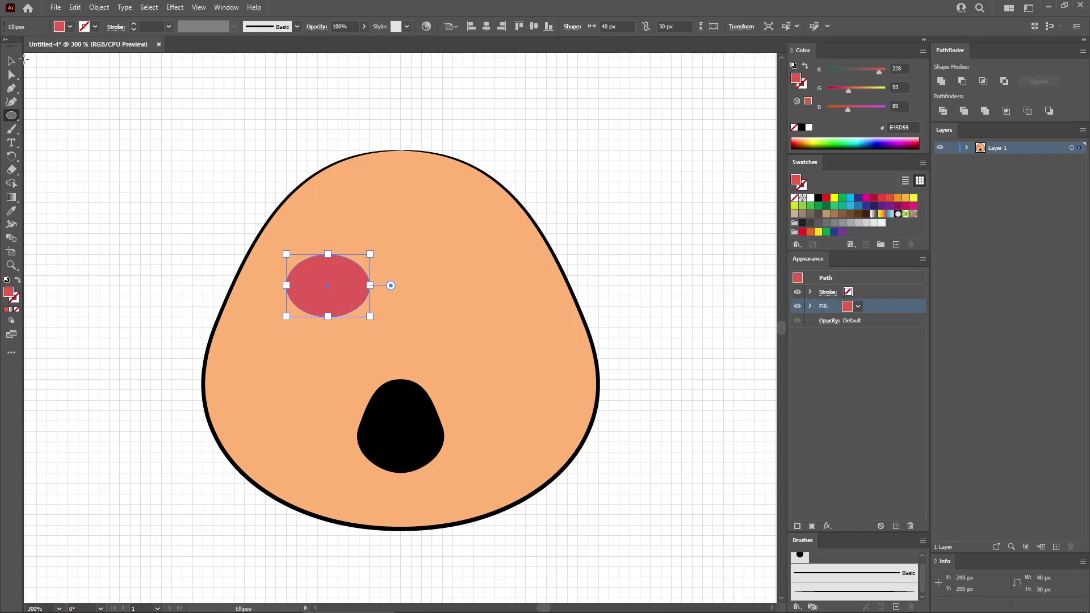
pyautogui.click(21, 61)
pyautogui.moveTo(337, 282); pyautogui.dragTo(390, 471)
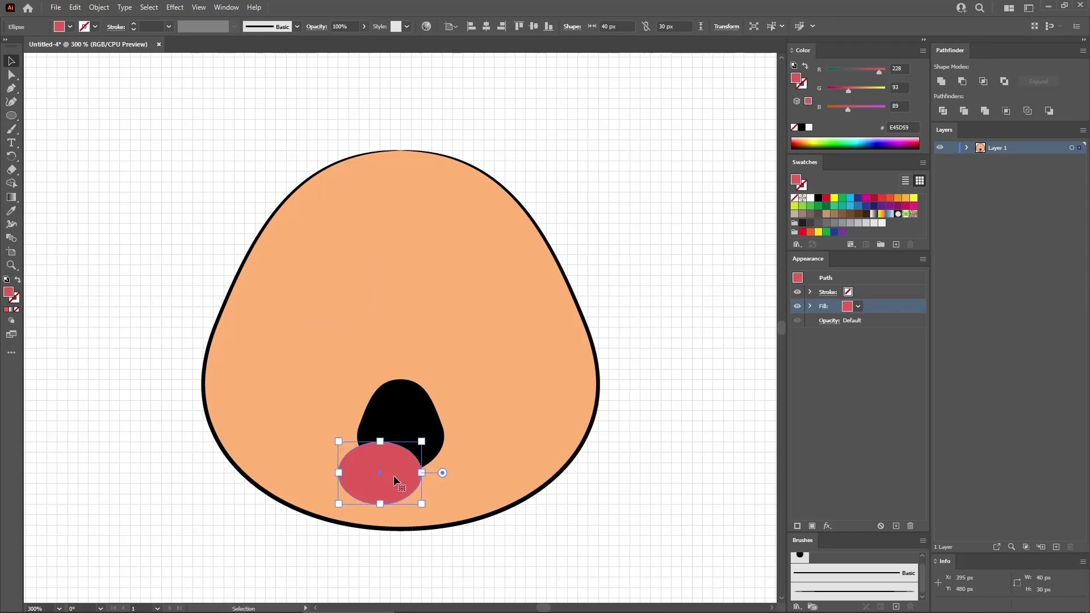
# - Duplicate the red ellipse 25 px to the right and unite the two ellipses into one shape
pyautogui.moveTo(390, 465); pyautogui.dragTo(439, 466)
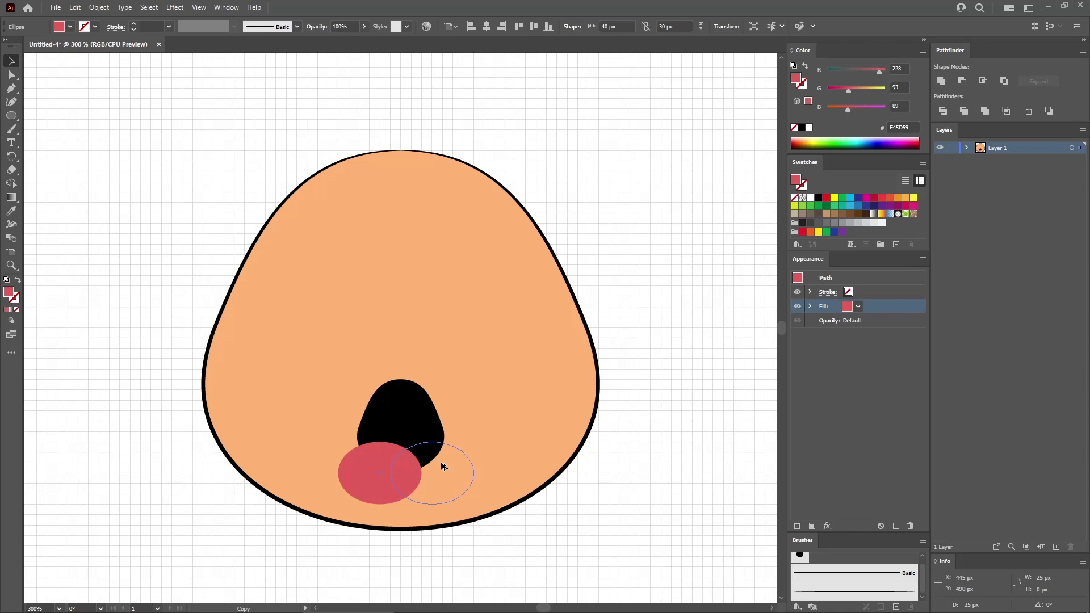
pyautogui.moveTo(444, 467); pyautogui.dragTo(444, 467)
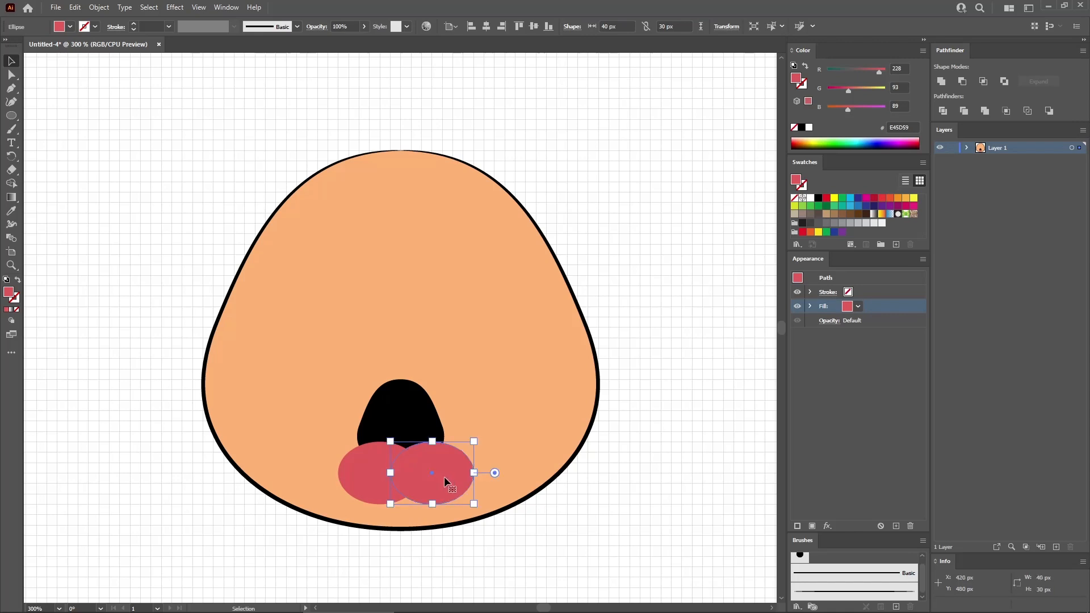
pyautogui.keyDown('shift'); pyautogui.click(367, 469); pyautogui.keyUp('shift')
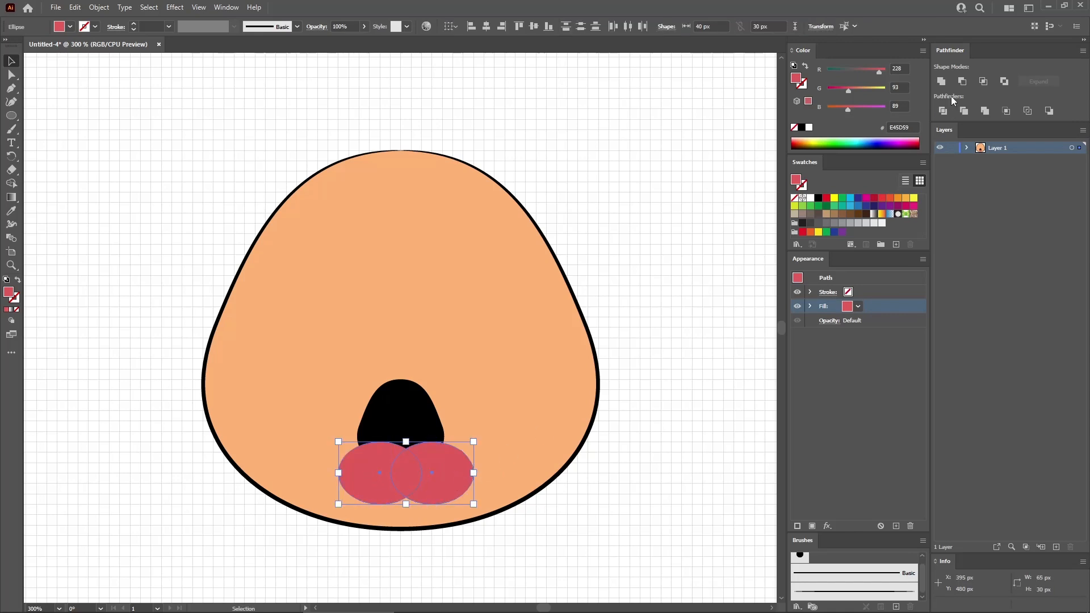
pyautogui.click(942, 83)
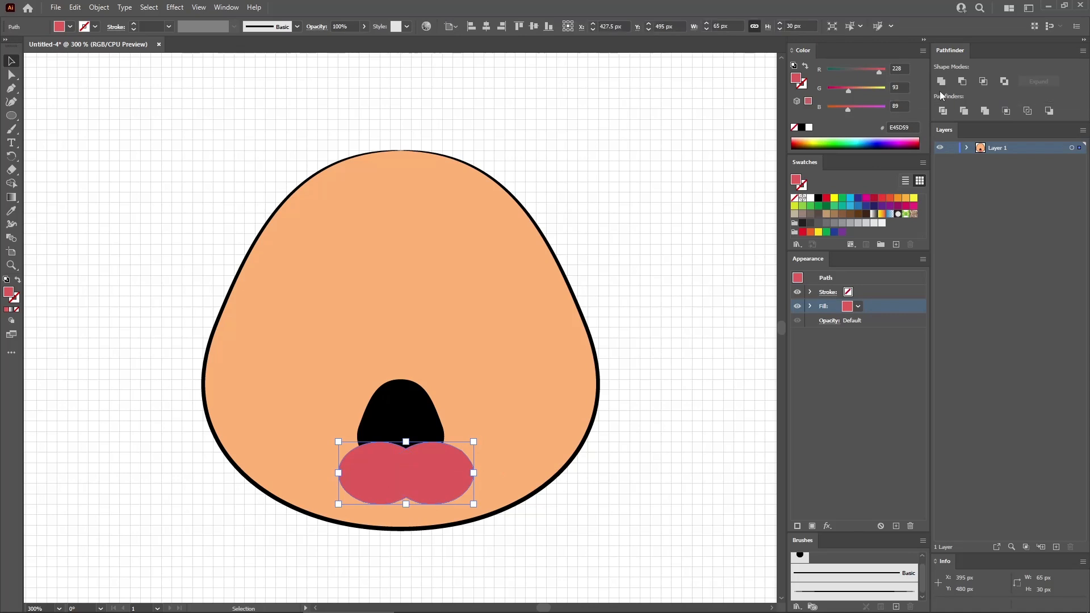
# - Create an offset copy of the black mouth path with a -2 px offset
pyautogui.click(417, 423)
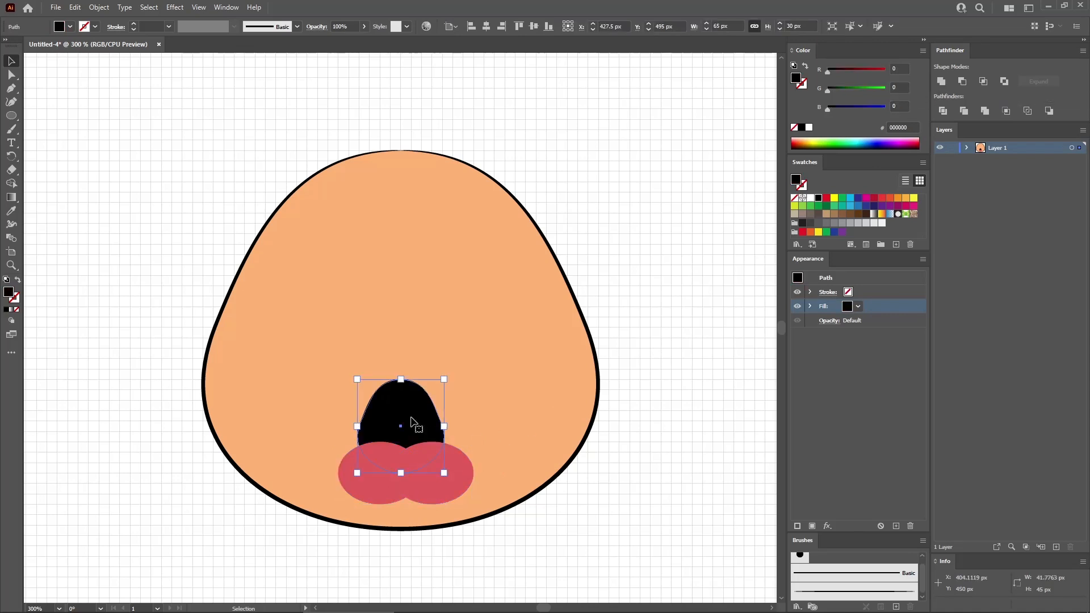
pyautogui.click(98, 7)
pyautogui.moveTo(171, 278)
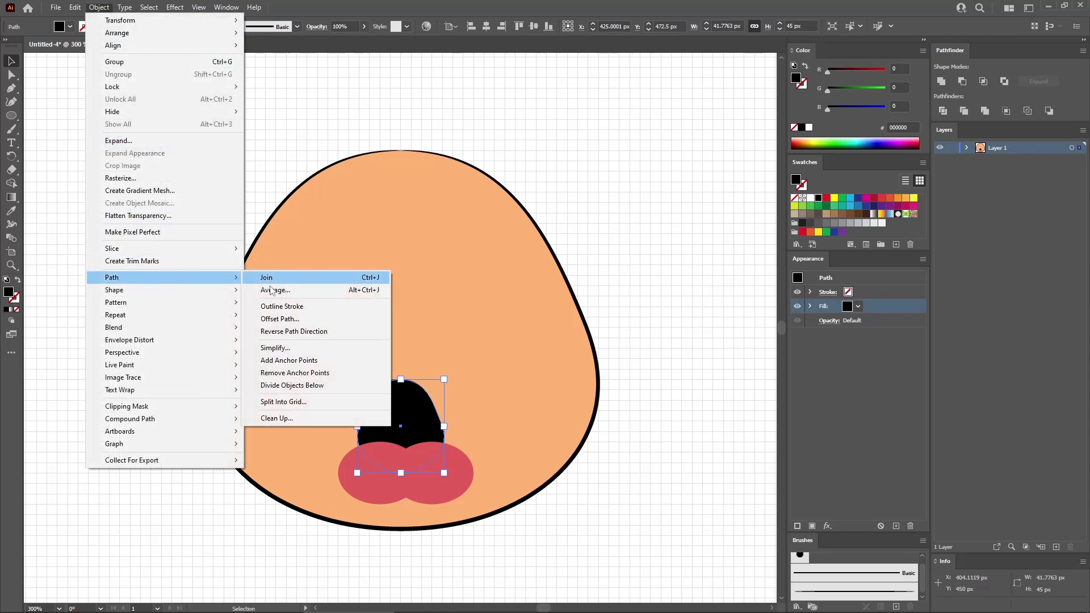
pyautogui.click(273, 319)
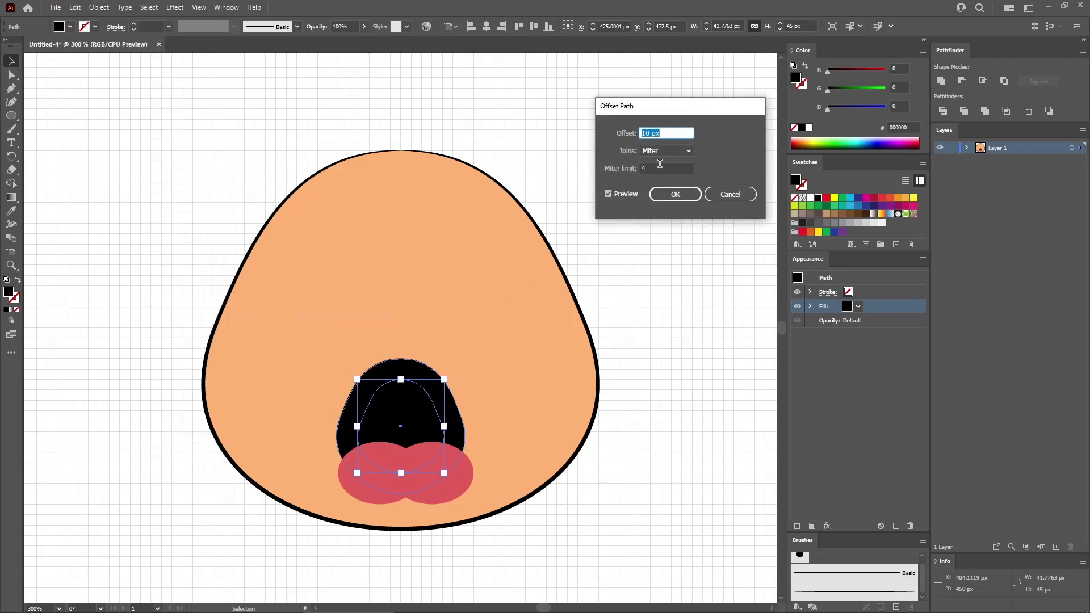
pyautogui.write('-2')
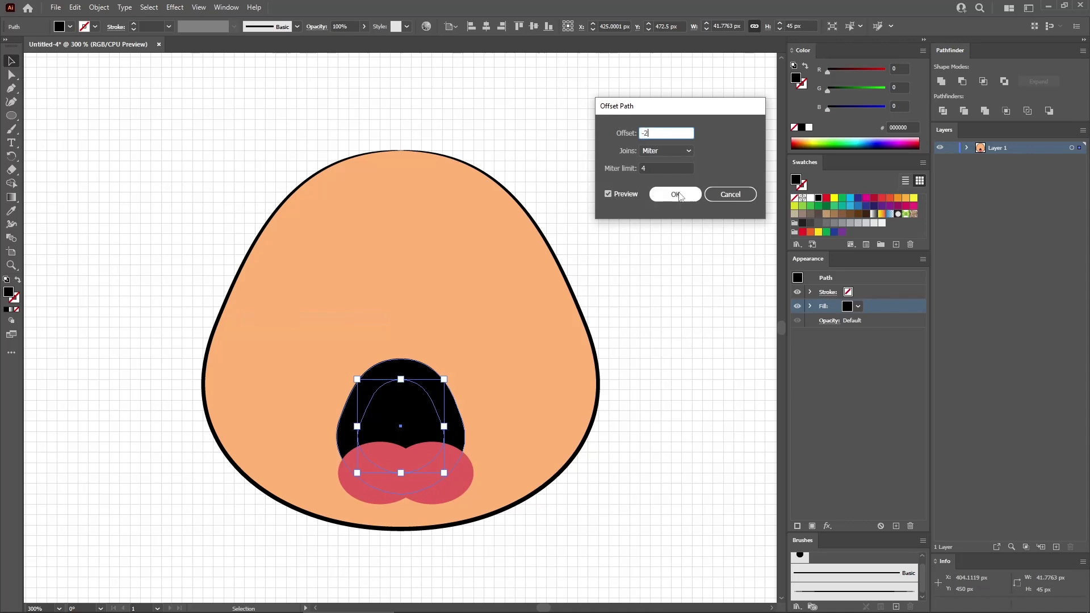
pyautogui.click(676, 194)
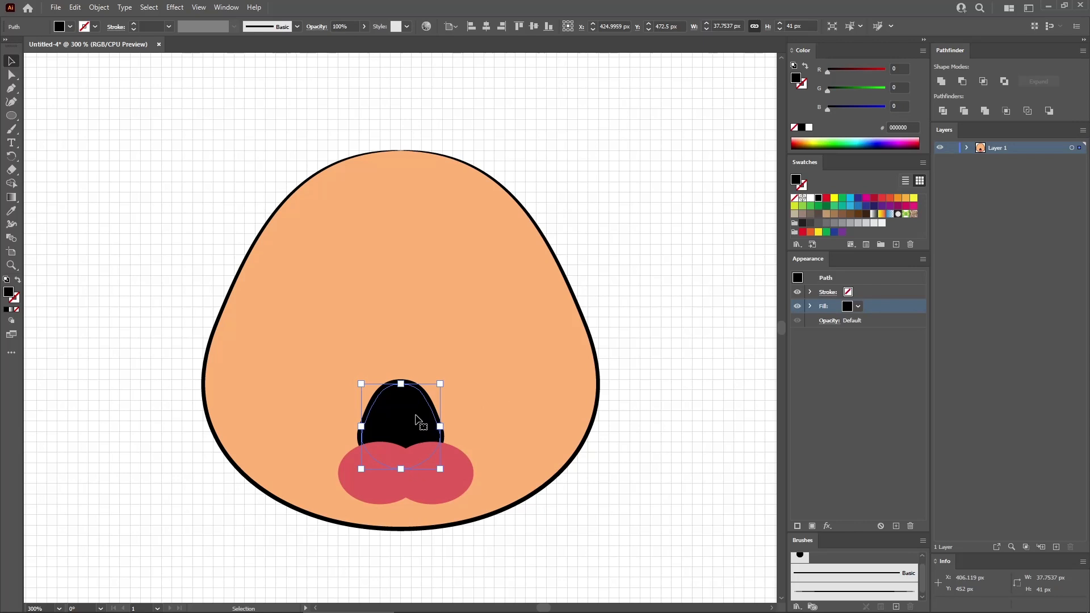
# - Intersect the offset mouth copy with the red shape to trim it into a tongue inside the mouth
pyautogui.keyDown('shift'); pyautogui.click(455, 472); pyautogui.keyUp('shift')
pyautogui.click(984, 83)
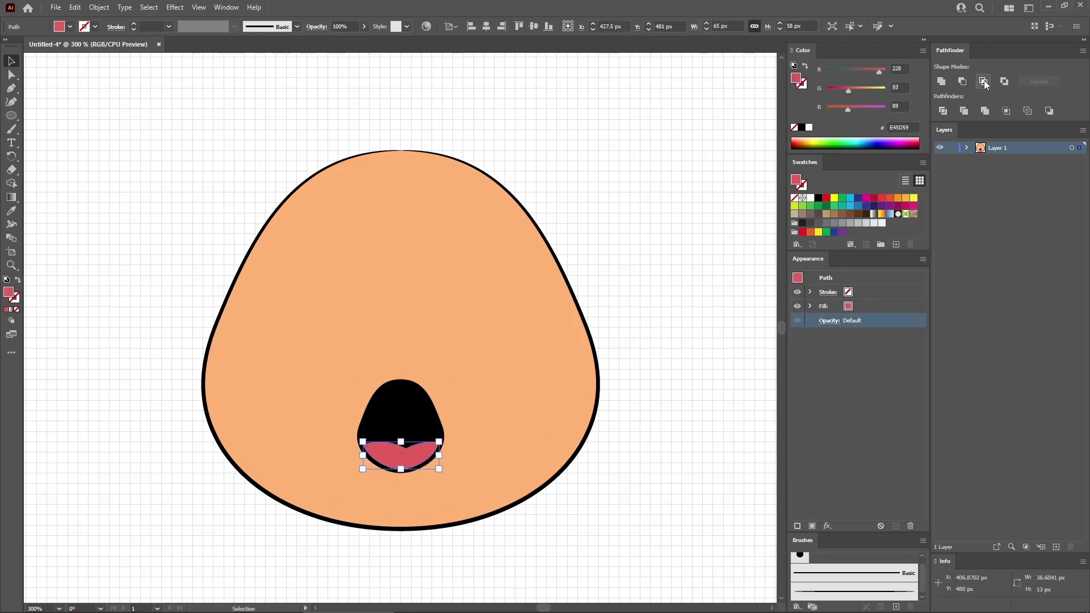
pyautogui.click(613, 432)
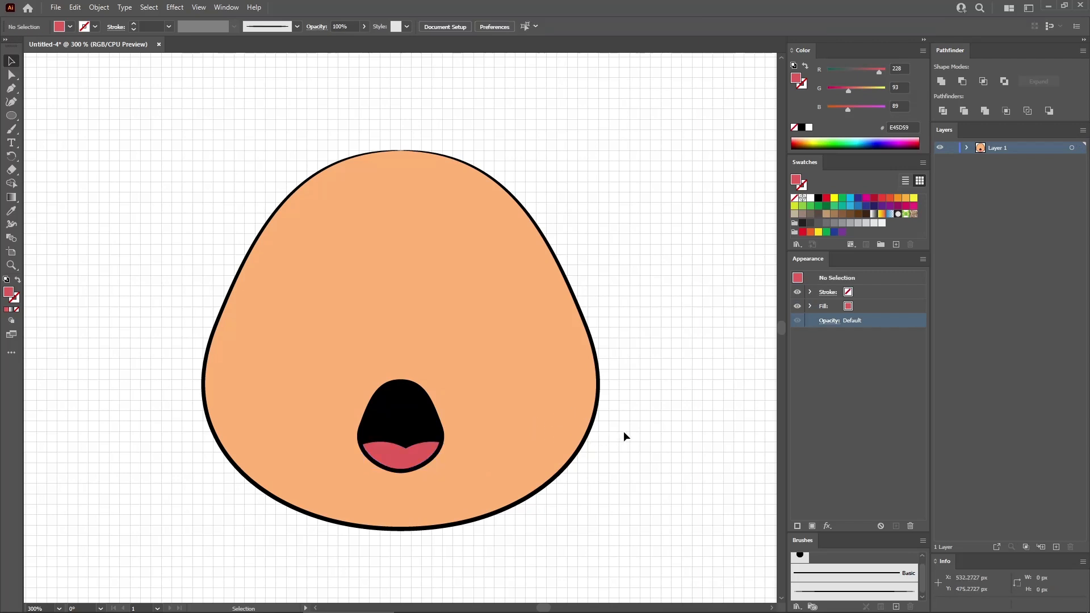
# - Paste the copied red ellipse in front and swap its fill and stroke colors
pyautogui.press('a')
pyautogui.hotkey('ctrl', 'f')
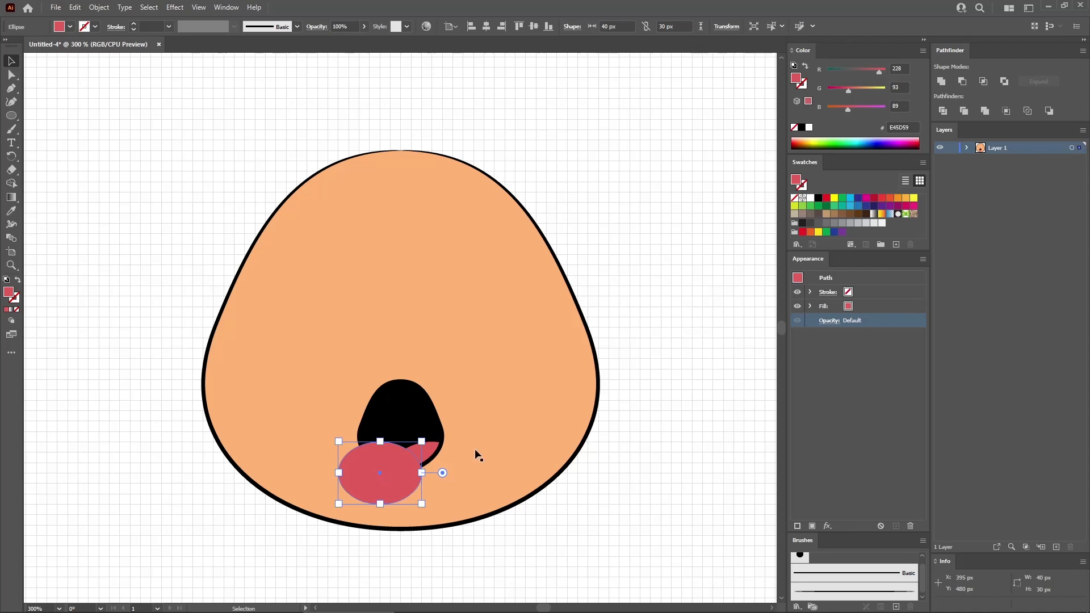
pyautogui.hotkey('shift', 'x')
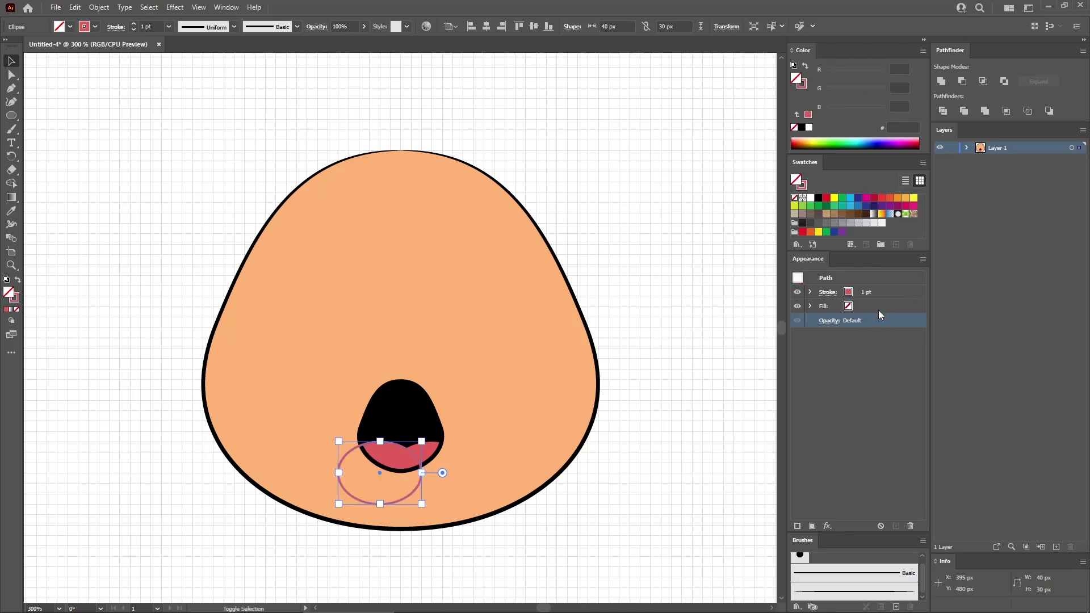
# - Set the pasted ellipse's stroke to black and apply the custom art brush to it
pyautogui.click(884, 306)
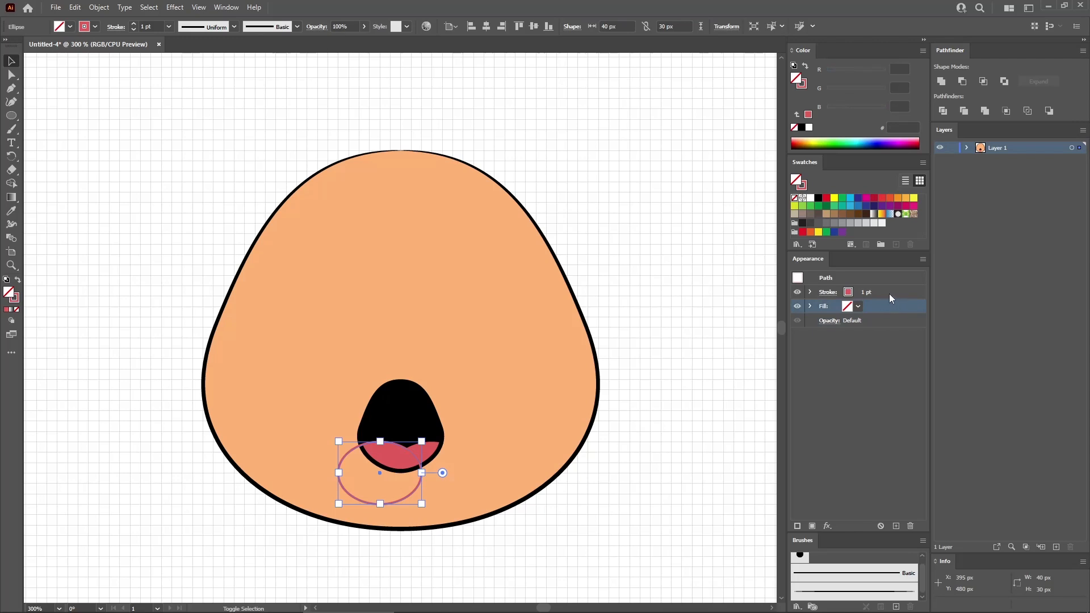
pyautogui.click(888, 292)
pyautogui.click(819, 202)
pyautogui.click(834, 593)
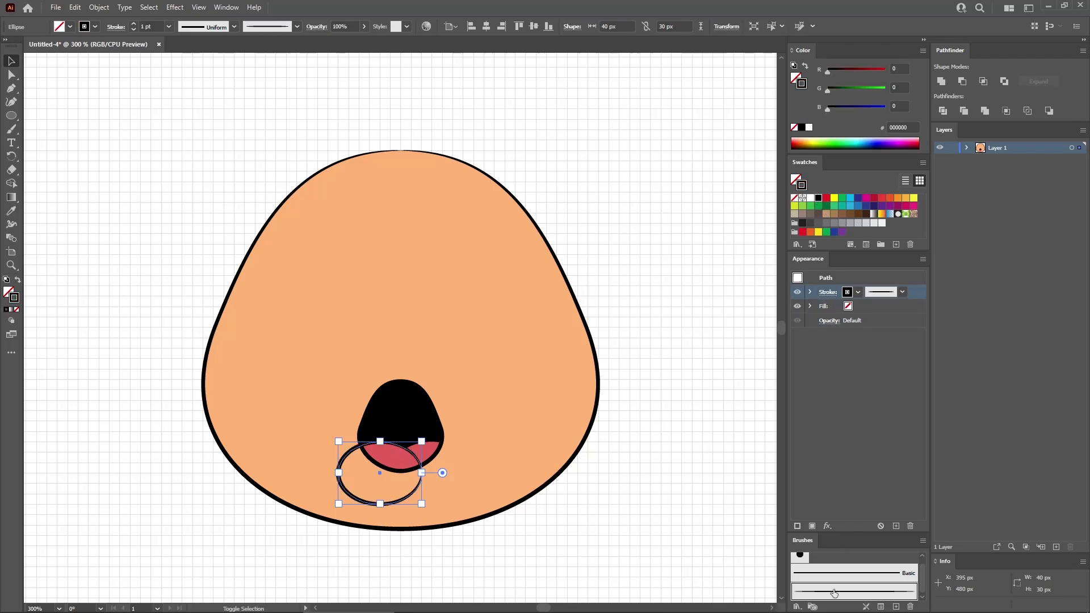
# - Add extra anchor points to the brushed ellipse path two times in a row
pyautogui.click(102, 8)
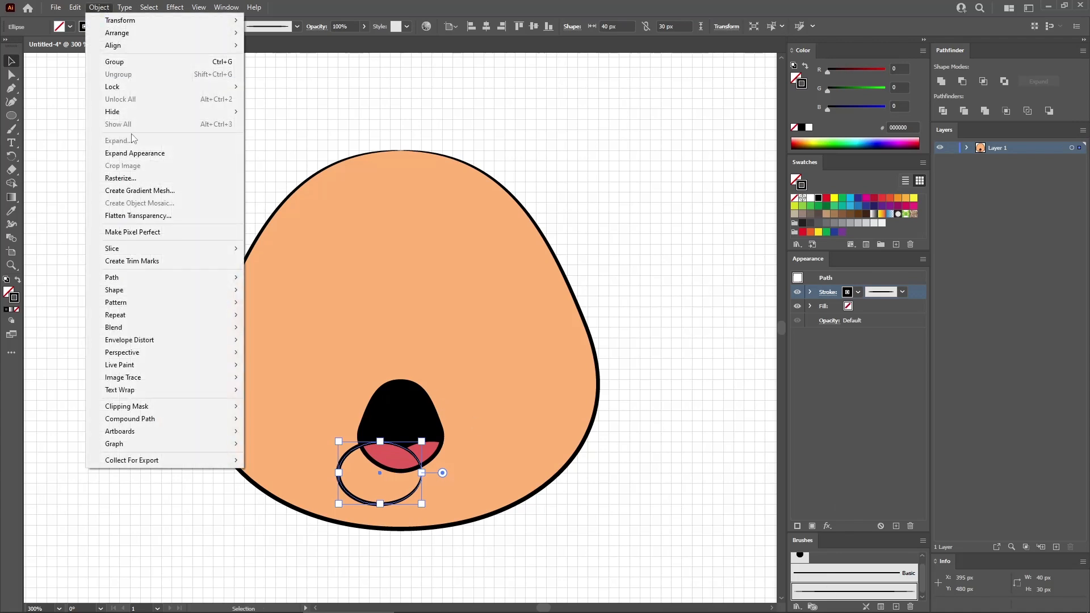
pyautogui.moveTo(138, 279)
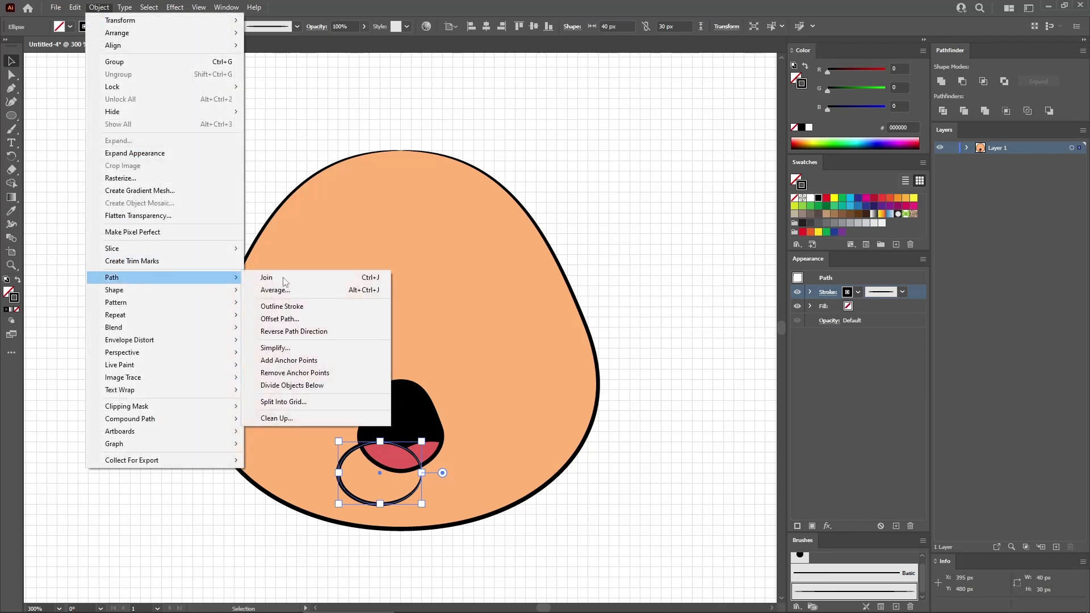
pyautogui.click(302, 363)
pyautogui.click(100, 7)
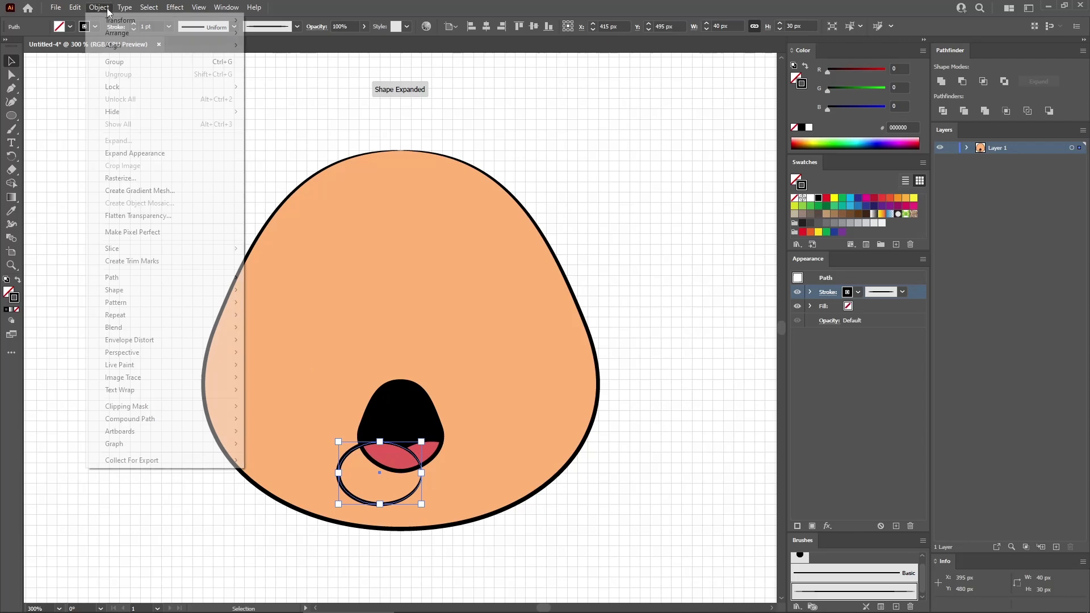
pyautogui.moveTo(174, 278)
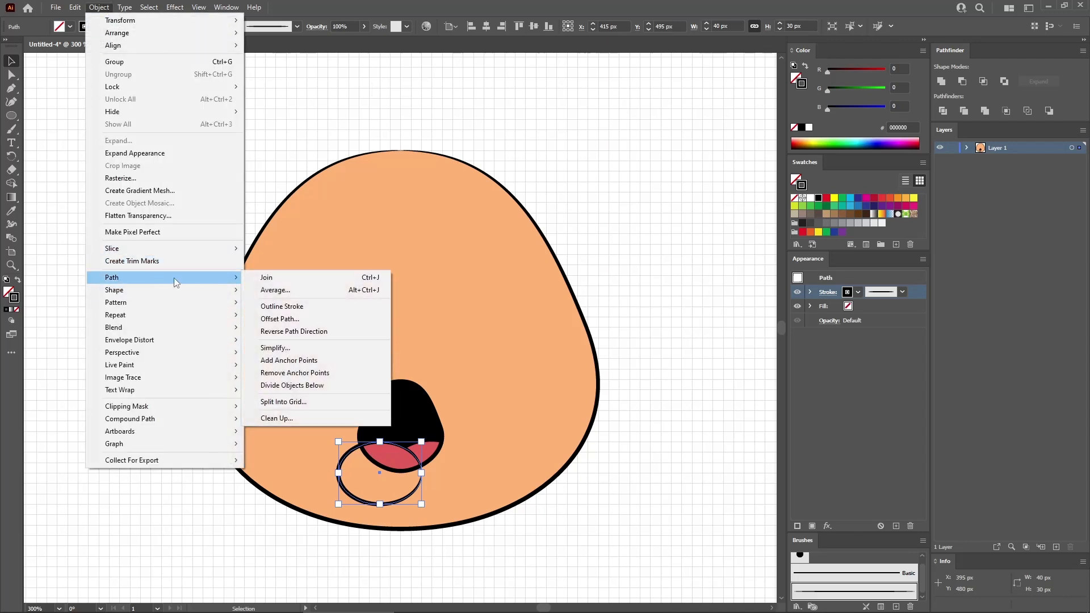
pyautogui.click(288, 361)
# - Delete the anchor points on the brushed ellipse's left, bottom and right, keeping only the upper arc as the tongue's crease line
pyautogui.click(11, 75)
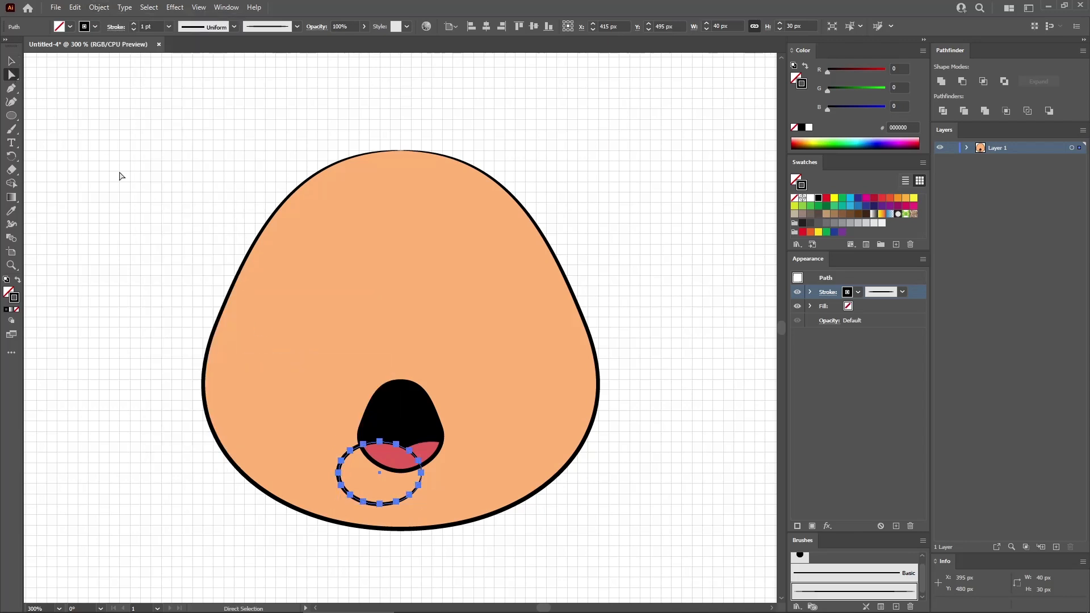
pyautogui.click(350, 451)
pyautogui.keyDown('shift'); pyautogui.click(342, 461); pyautogui.keyUp('shift')
pyautogui.keyDown('shift'); pyautogui.click(339, 473); pyautogui.keyUp('shift')
pyautogui.keyDown('shift'); pyautogui.click(342, 486); pyautogui.keyUp('shift')
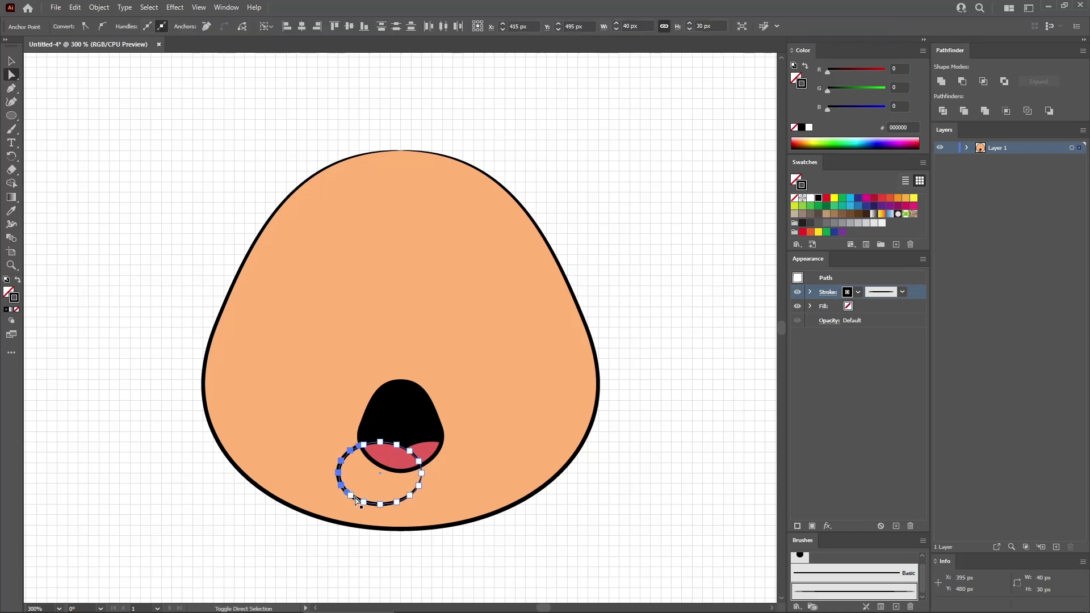
pyautogui.keyDown('shift'); pyautogui.click(350, 496); pyautogui.keyUp('shift')
pyautogui.keyDown('shift'); pyautogui.click(362, 501); pyautogui.keyUp('shift')
pyautogui.keyDown('shift'); pyautogui.click(380, 504); pyautogui.keyUp('shift')
pyautogui.keyDown('shift'); pyautogui.click(397, 502); pyautogui.keyUp('shift')
pyautogui.keyDown('shift'); pyautogui.click(418, 486); pyautogui.keyUp('shift')
pyautogui.keyDown('shift'); pyautogui.click(421, 473); pyautogui.keyUp('shift')
pyautogui.press('Delete')
pyautogui.click(476, 557)
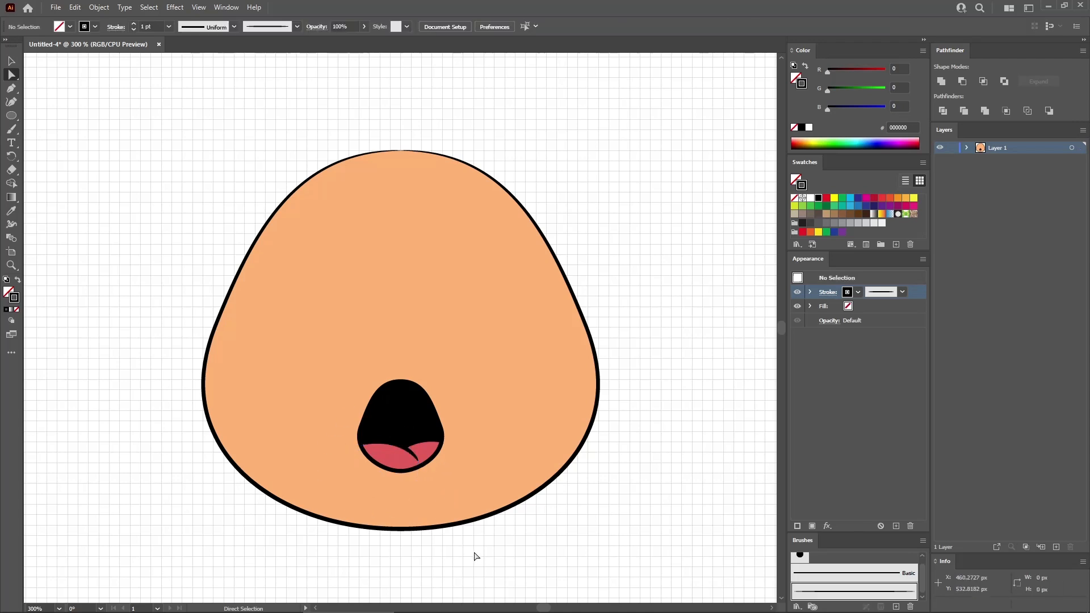
# - Create a 20 x 35 px ellipse above the mouth for the first eye, with default fill and stroke
pyautogui.click(12, 116)
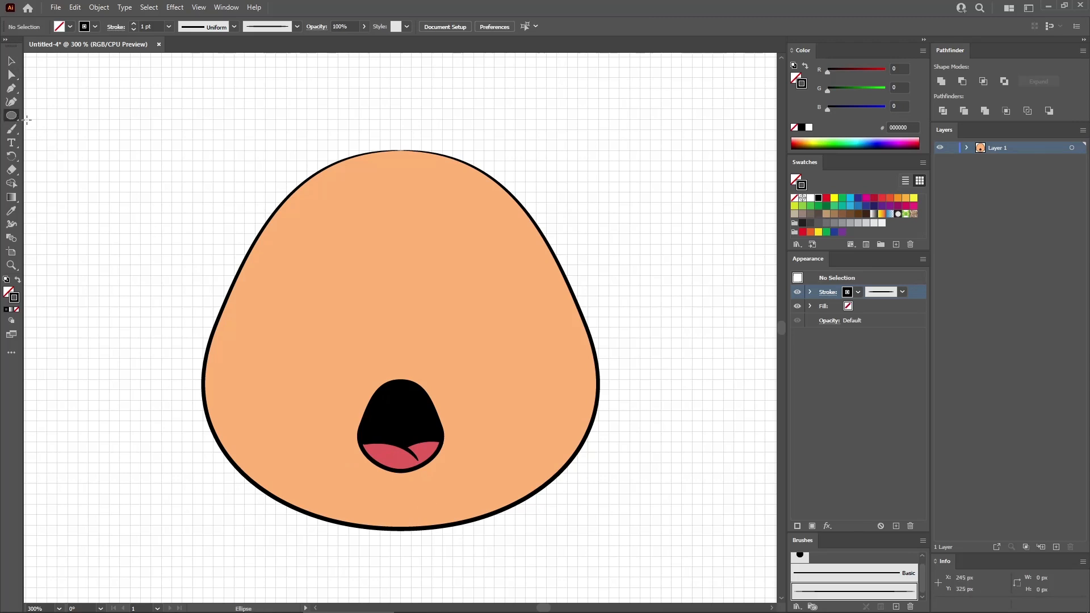
pyautogui.press('x')
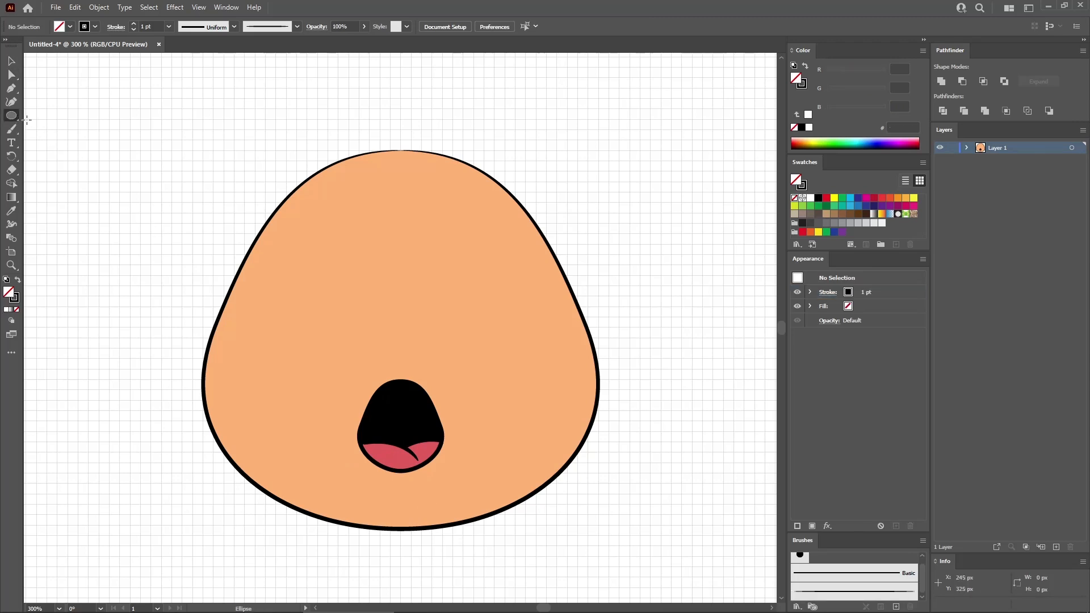
pyautogui.click(350, 271)
pyautogui.write('20')
pyautogui.press('Tab')
pyautogui.write('35')
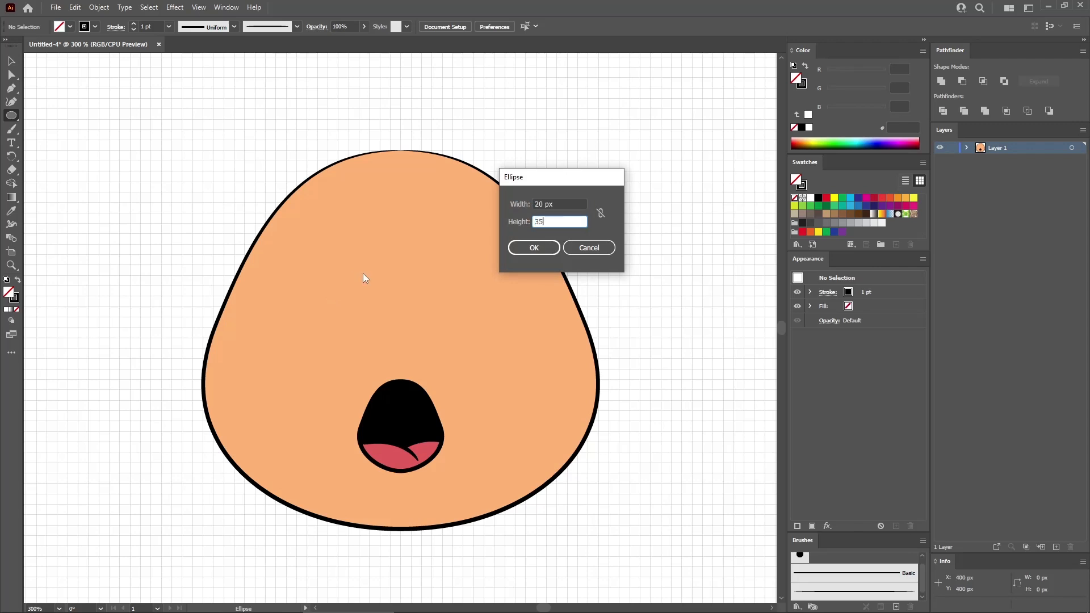
pyautogui.click(535, 248)
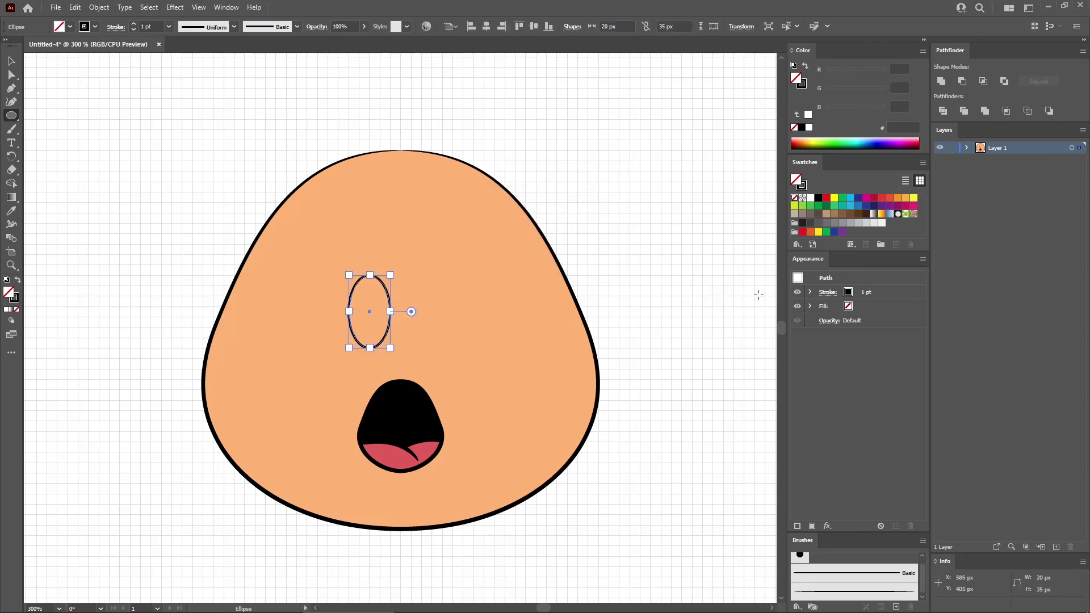
# - Fill the eye ellipse with white and apply the custom art brush to its black stroke
pyautogui.click(884, 310)
pyautogui.click(812, 199)
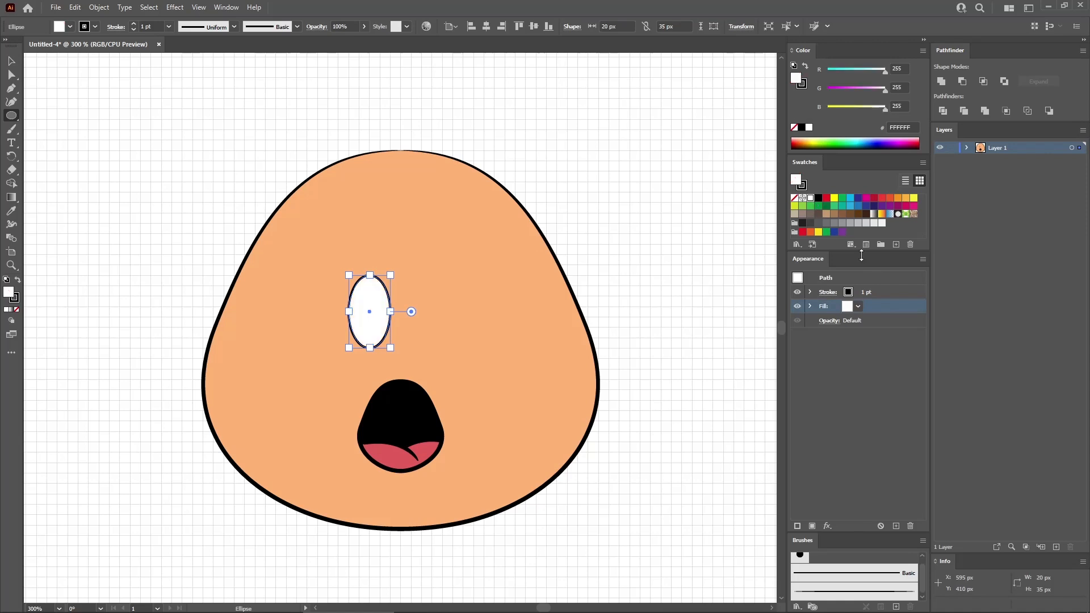
pyautogui.click(893, 297)
pyautogui.click(863, 592)
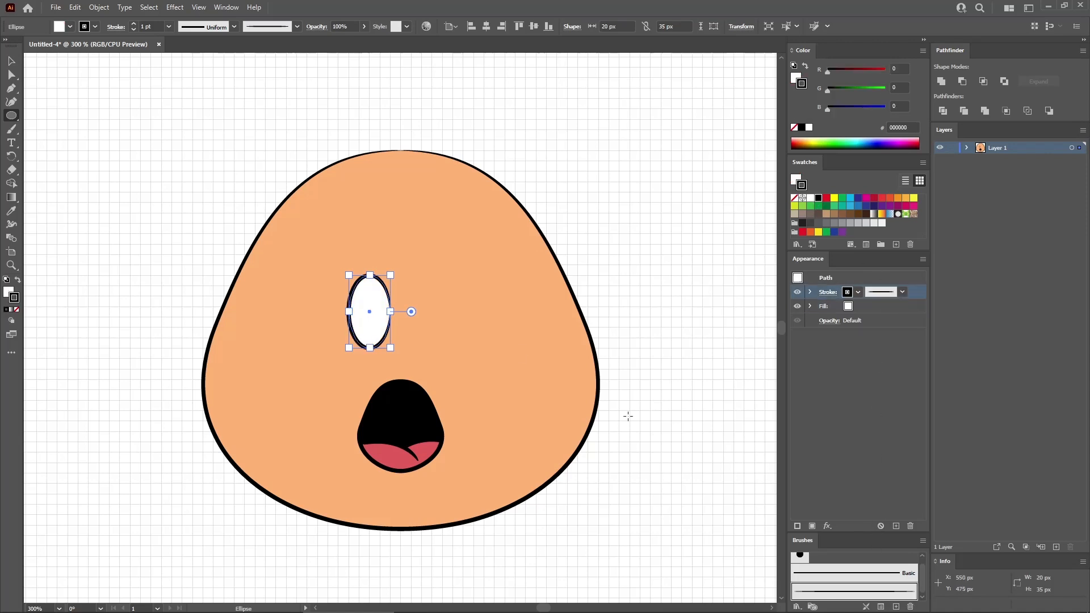
# - Cut the eye's outline at its top anchor point so the brush stroke starts and ends there
pyautogui.click(14, 75)
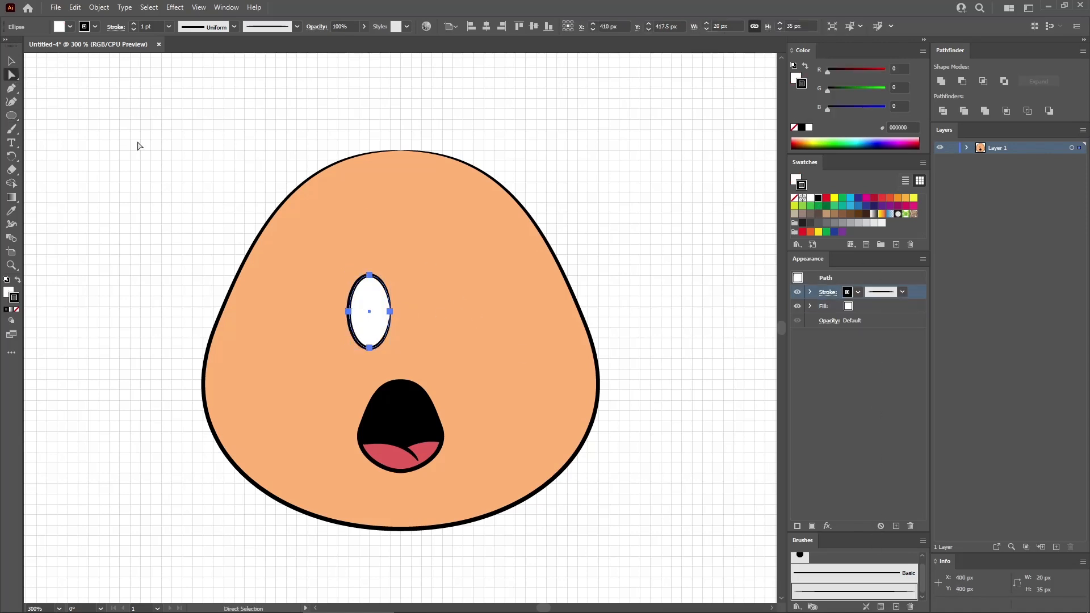
pyautogui.click(370, 276)
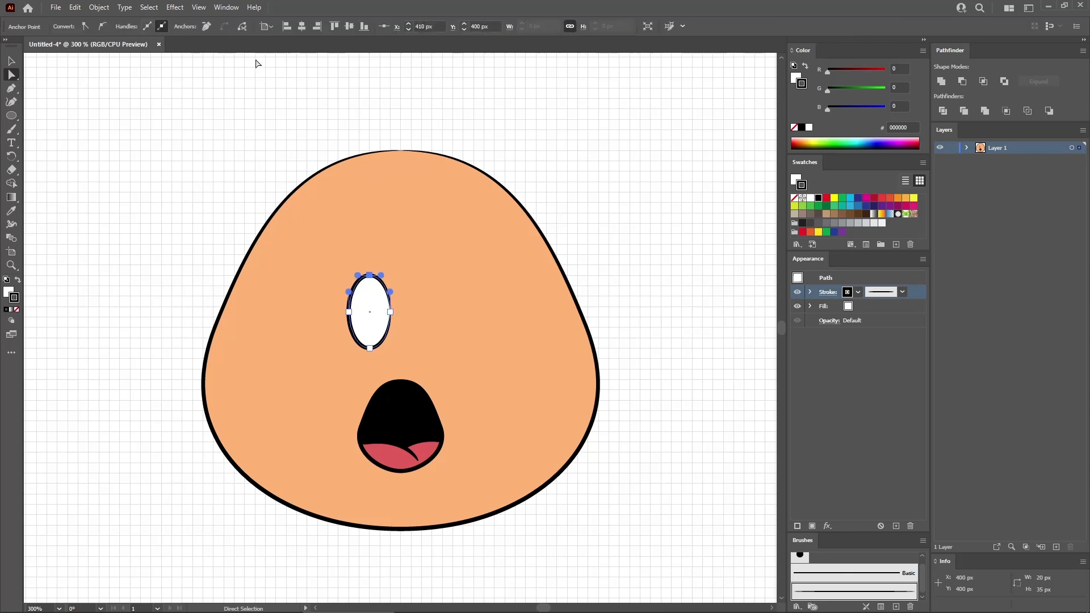
pyautogui.click(242, 26)
# - Draw a 10 x 20 px ellipse at the bottom of the eye as the pupil, filled black without a stroke
pyautogui.click(12, 115)
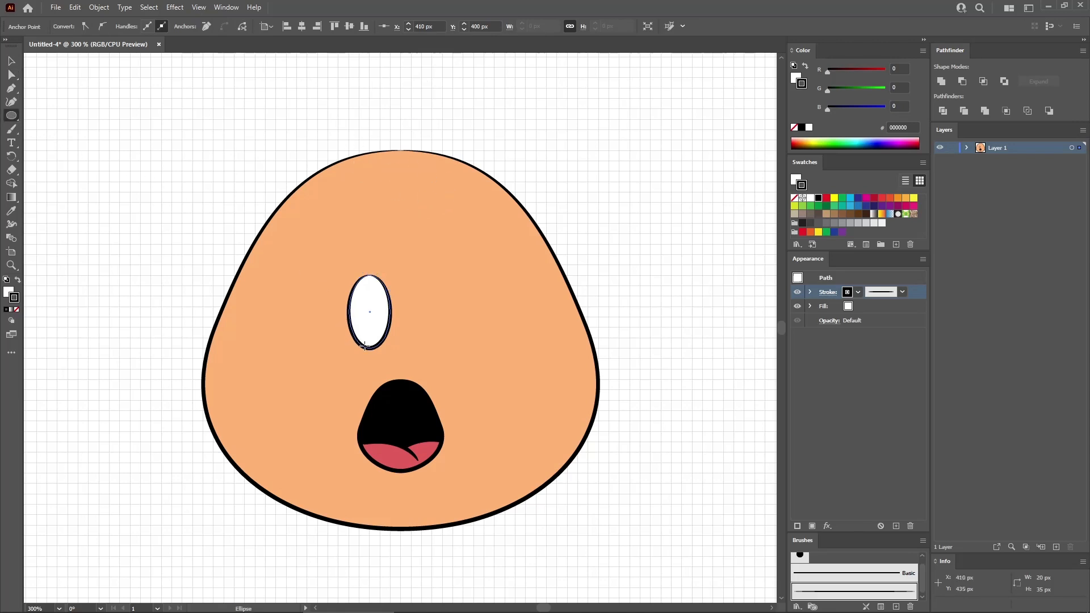
pyautogui.moveTo(363, 348); pyautogui.dragTo(379, 307)
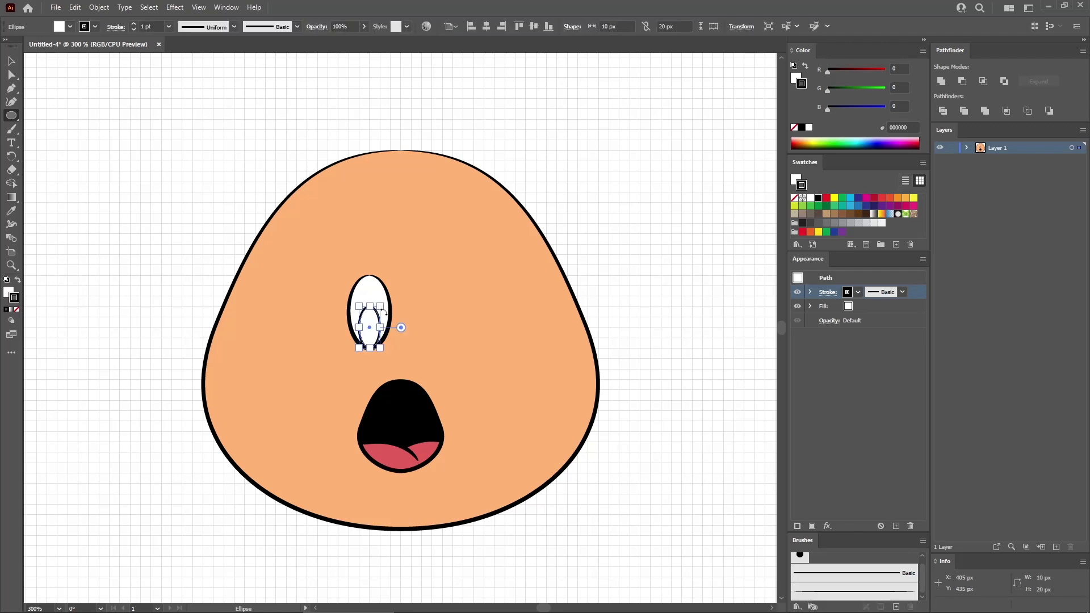
pyautogui.click(879, 309)
pyautogui.click(818, 198)
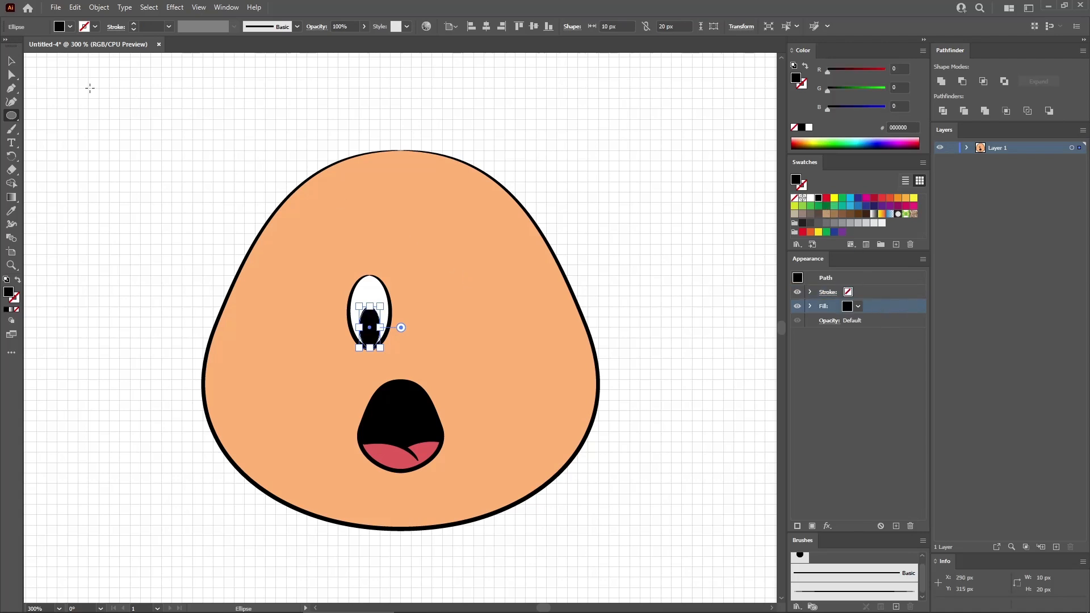
# - Duplicate the eye with its pupil to the right and place the two eyes evenly on either side above the mouth
pyautogui.click(11, 61)
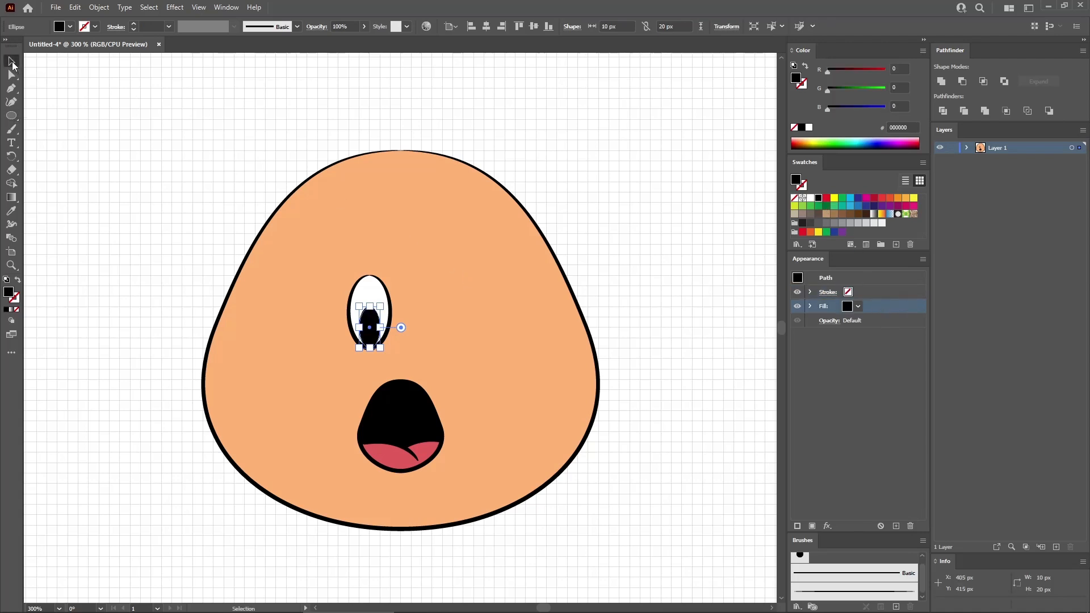
pyautogui.keyDown('shift'); pyautogui.click(370, 293); pyautogui.keyUp('shift')
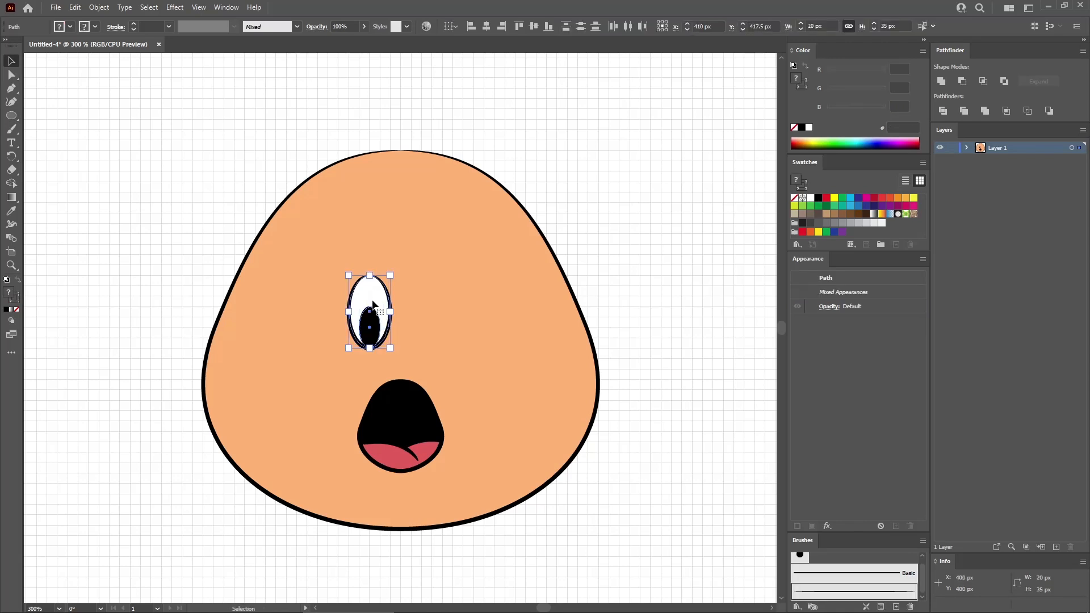
pyautogui.moveTo(369, 294); pyautogui.dragTo(471, 299)
pyautogui.moveTo(471, 299); pyautogui.dragTo(473, 299)
pyautogui.keyDown('shift'); pyautogui.click(375, 325); pyautogui.keyUp('shift')
pyautogui.keyDown('shift'); pyautogui.click(376, 297); pyautogui.keyUp('shift')
pyautogui.moveTo(376, 297); pyautogui.dragTo(360, 323)
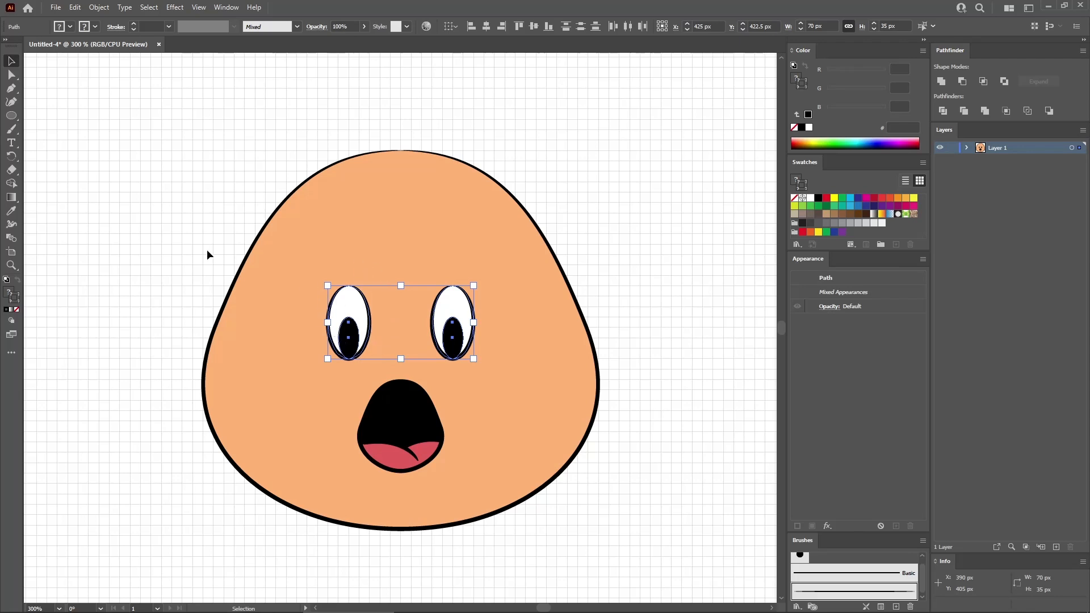
pyautogui.click(191, 234)
# - Create a 50 x 45 px ellipse over the right eye as the base for a cheek
pyautogui.click(12, 116)
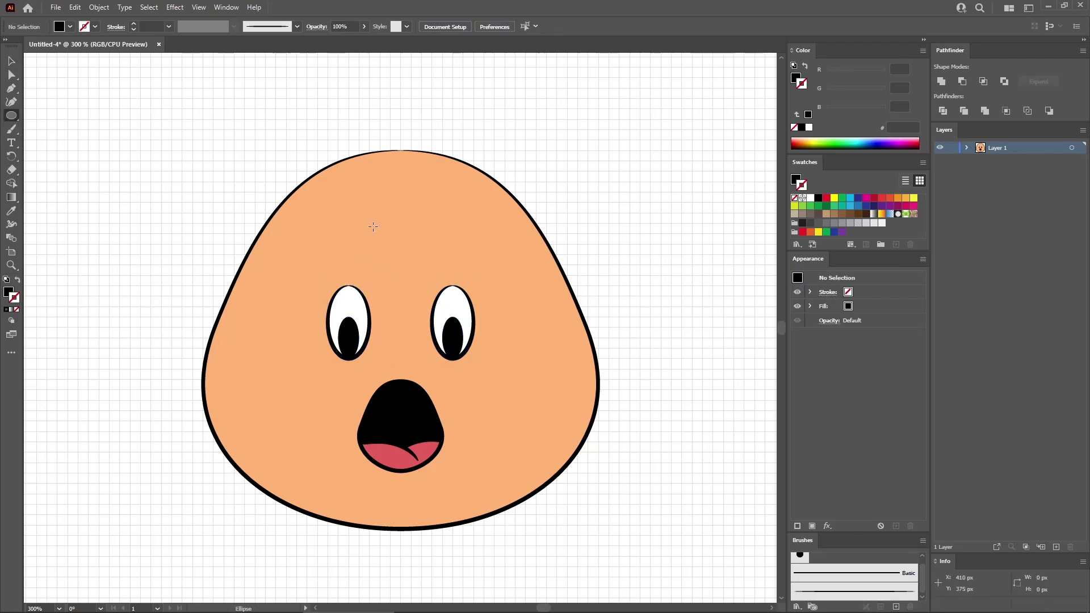
pyautogui.click(408, 249)
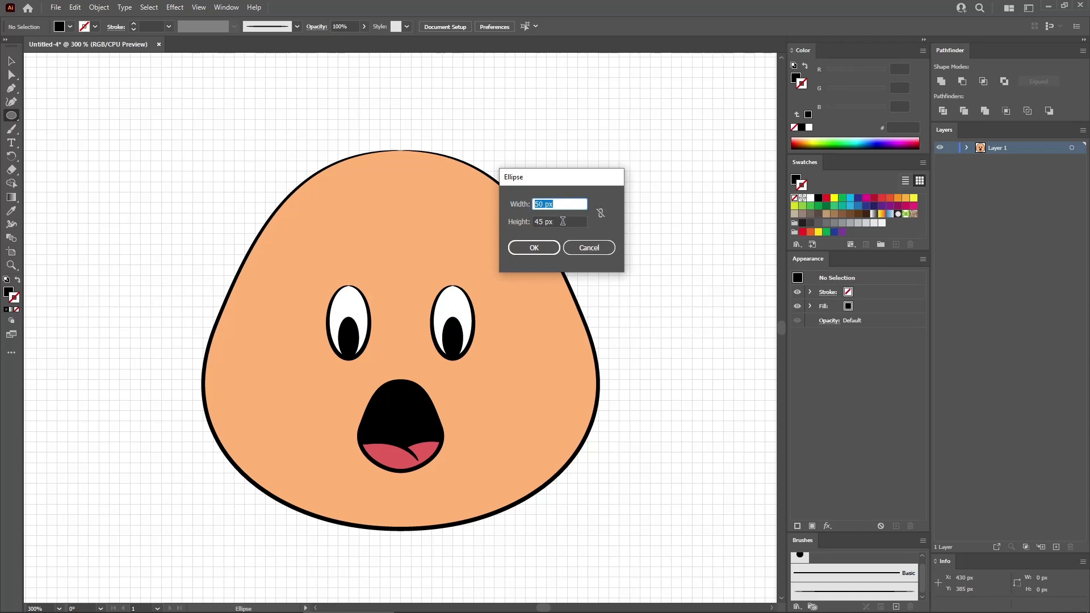
pyautogui.press('Tab')
pyautogui.click(533, 247)
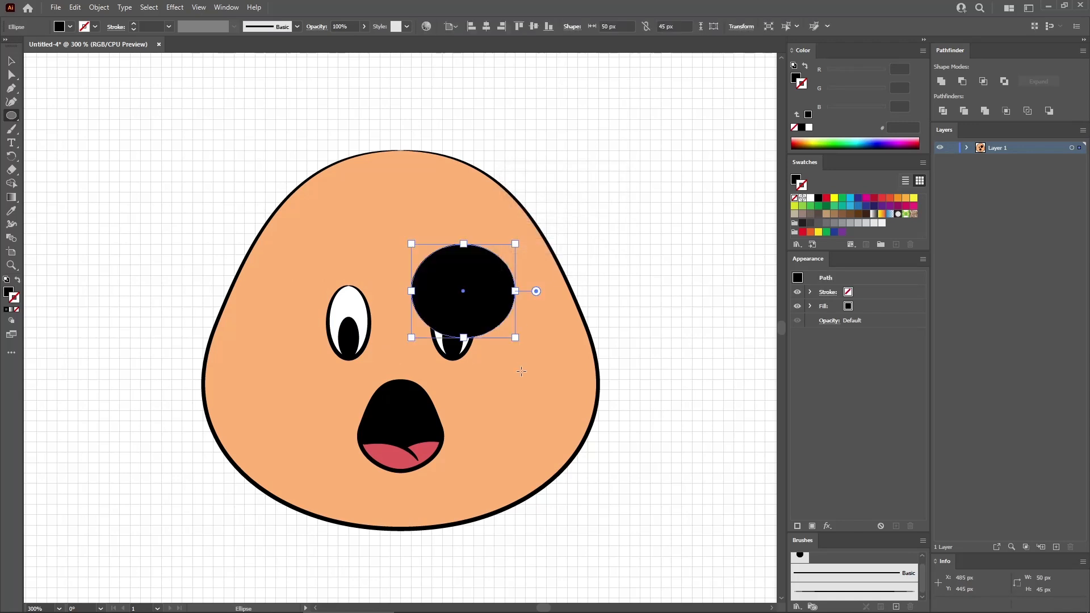
# - Sample the face's fill and stroke onto the cheek ellipse with the Eyedropper and apply the custom art brush to its stroke
pyautogui.click(11, 211)
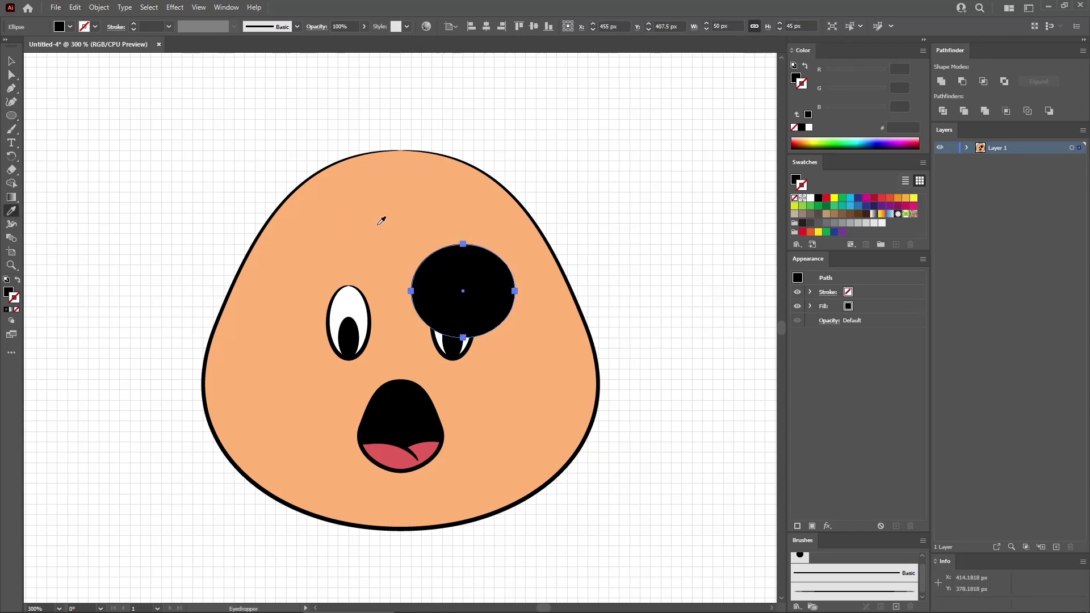
pyautogui.click(359, 223)
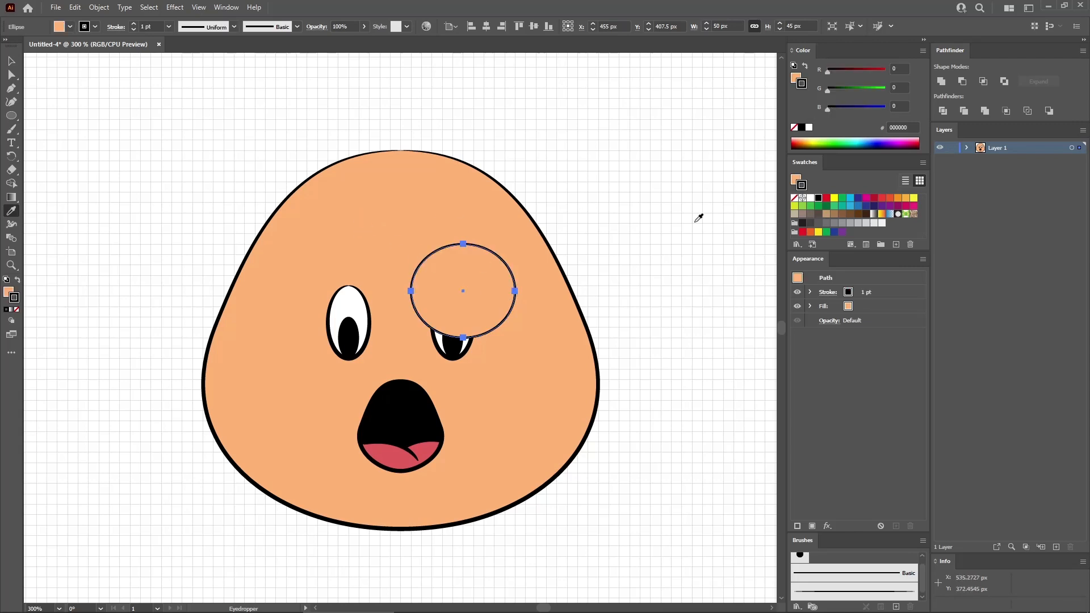
pyautogui.click(891, 295)
pyautogui.click(854, 592)
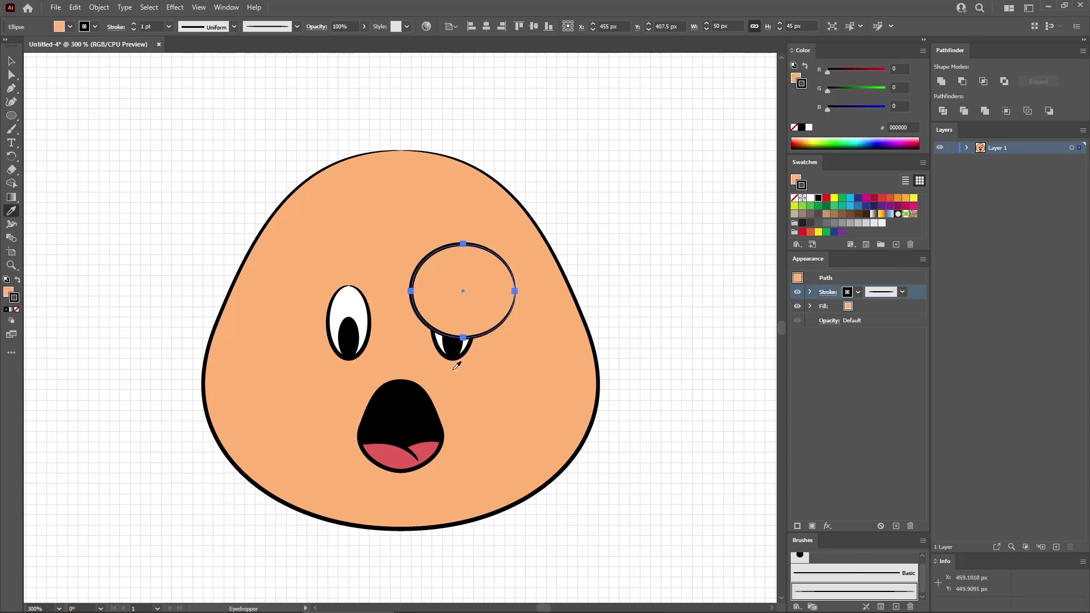
# - Move the cheek ellipse below the right eye beside the mouth and delete its right anchor point to leave an open arc
pyautogui.click(12, 60)
pyautogui.moveTo(500, 290); pyautogui.dragTo(501, 368)
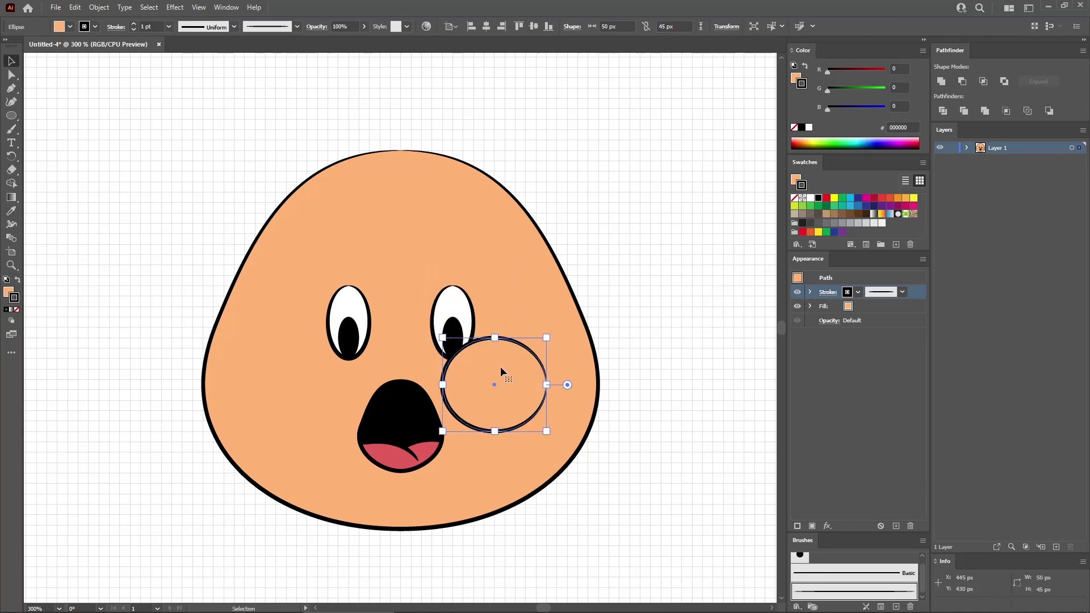
pyautogui.click(12, 75)
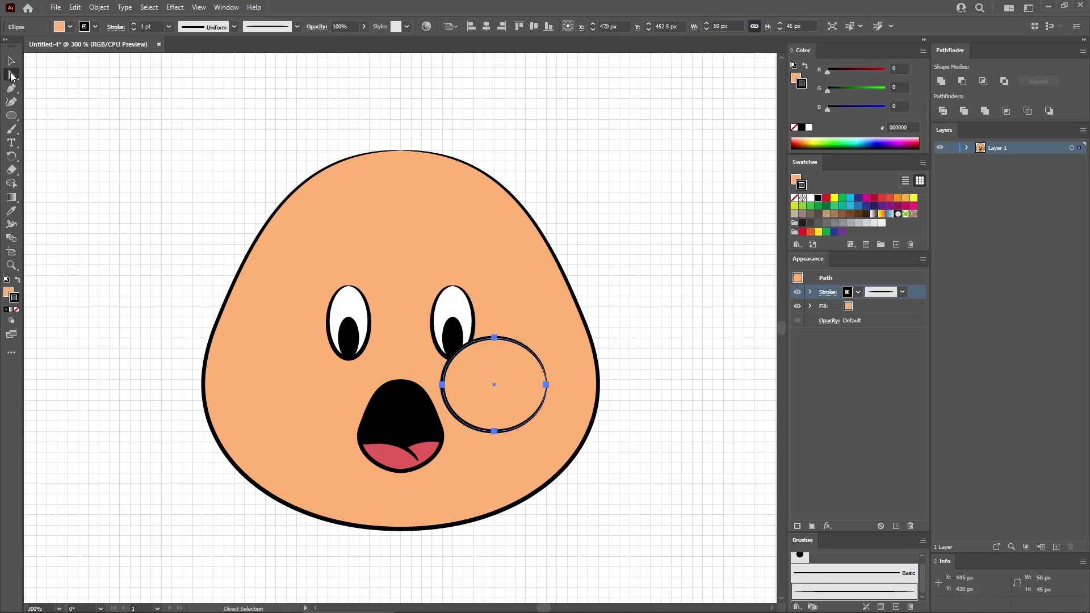
pyautogui.click(546, 384)
pyautogui.press('Delete')
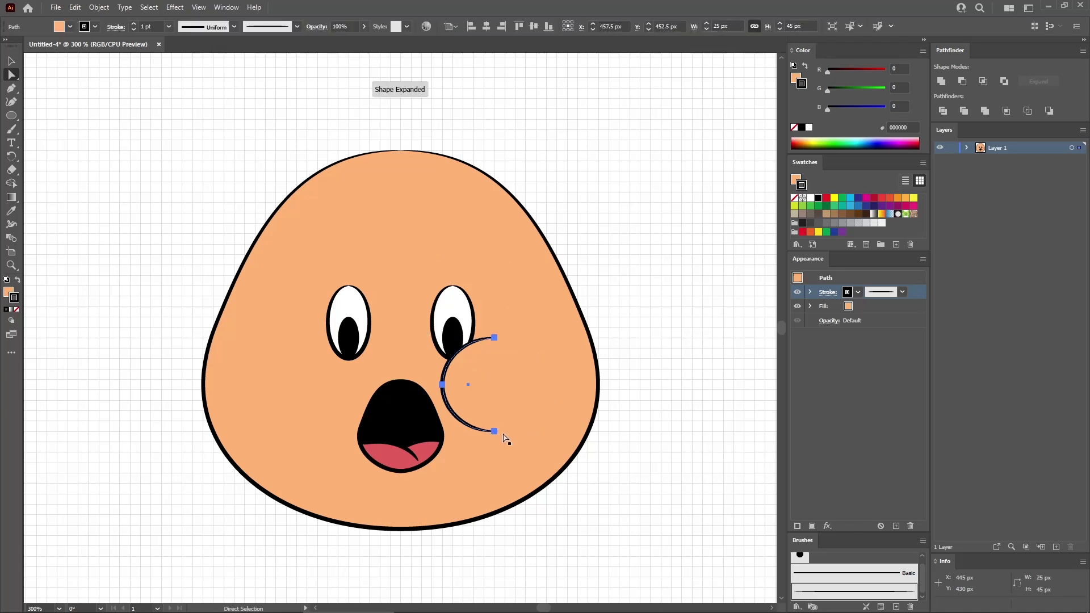
# - Move the cheek arc's lower end point to X 480, Y 480 px and extend its handles to round the lower curve
pyautogui.click(495, 431)
pyautogui.moveTo(495, 433)
pyautogui.mouseDown()
pyautogui.moveTo(495, 442)
pyautogui.moveTo(514, 441)
pyautogui.mouseUp()
pyautogui.moveTo(11, 88); pyautogui.dragTo(53, 104)
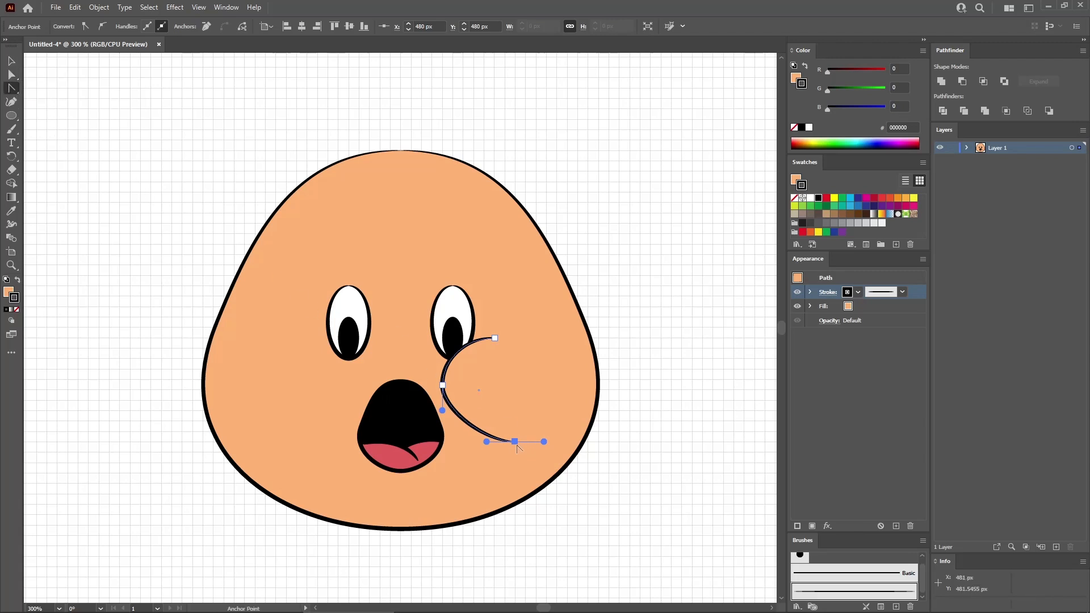
pyautogui.moveTo(510, 441); pyautogui.dragTo(455, 439)
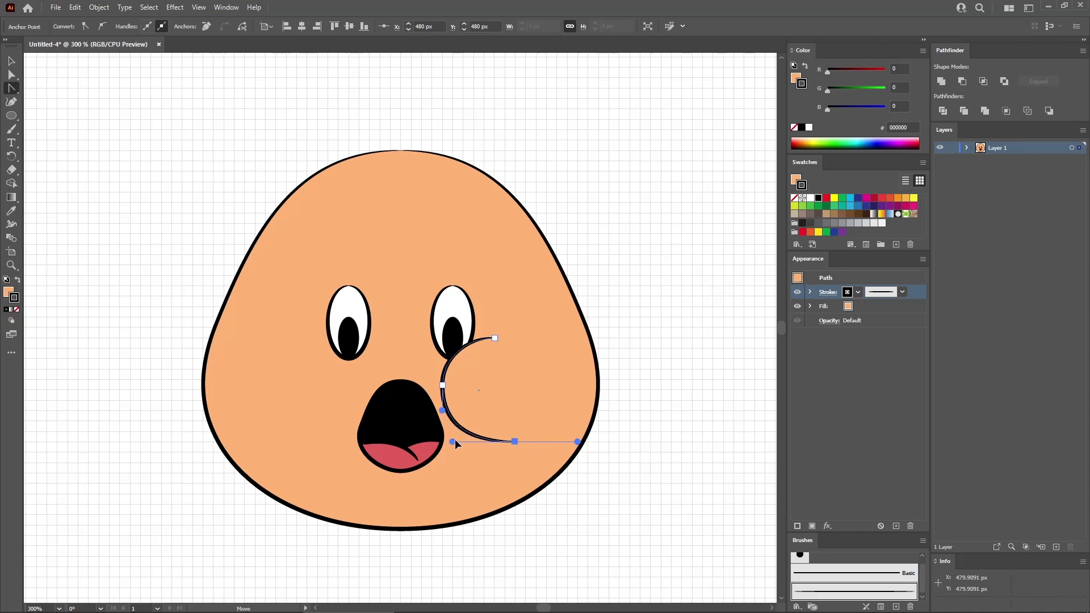
# - Copy the cheek arc to the face's left side, reflect it horizontally and place it against the mouth and left eye
pyautogui.click(11, 61)
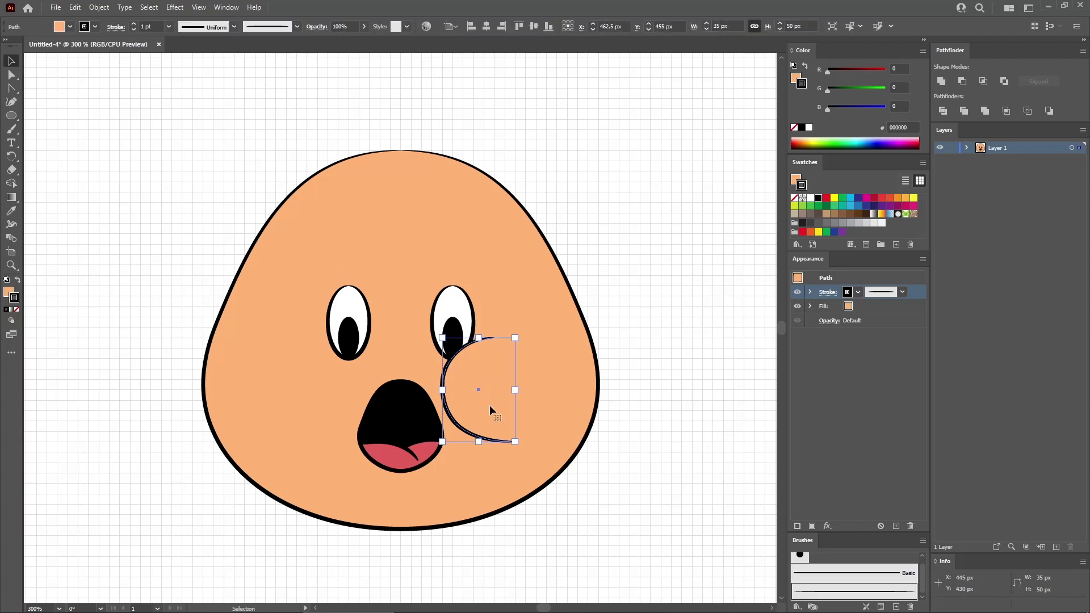
pyautogui.moveTo(475, 379); pyautogui.dragTo(295, 373)
pyautogui.moveTo(18, 161); pyautogui.dragTo(53, 182)
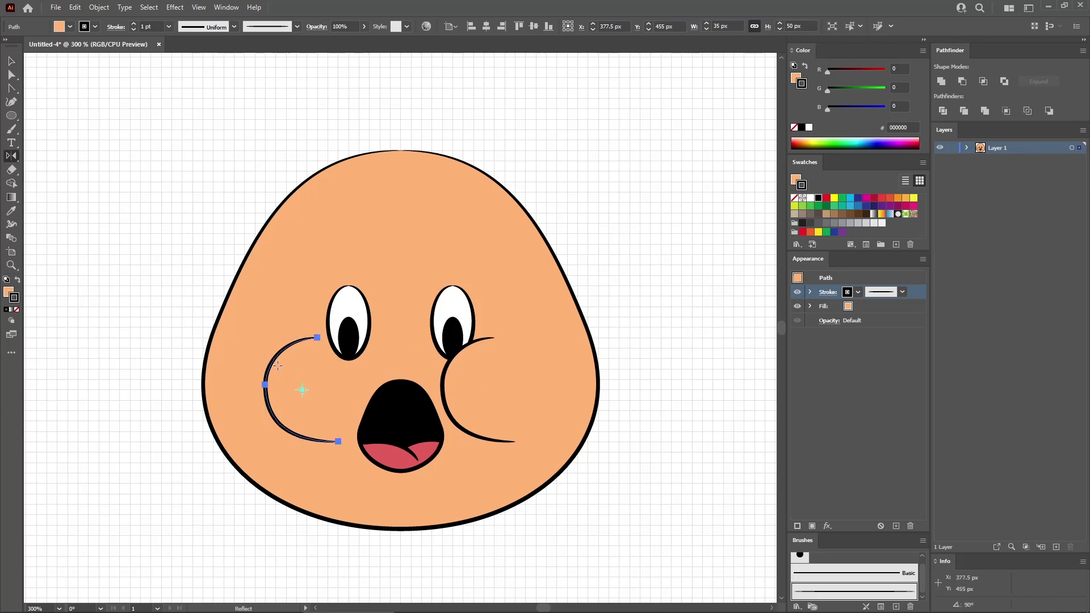
pyautogui.moveTo(335, 391); pyautogui.dragTo(353, 374)
pyautogui.click(11, 61)
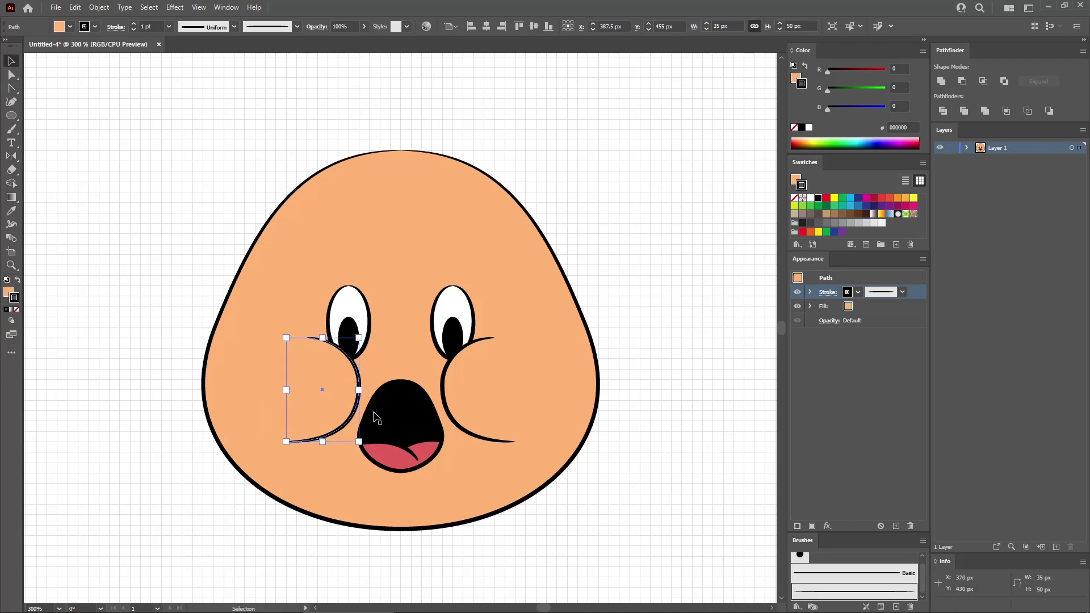
# - Create another 50 x 45 px ellipse between the eyes
pyautogui.click(11, 115)
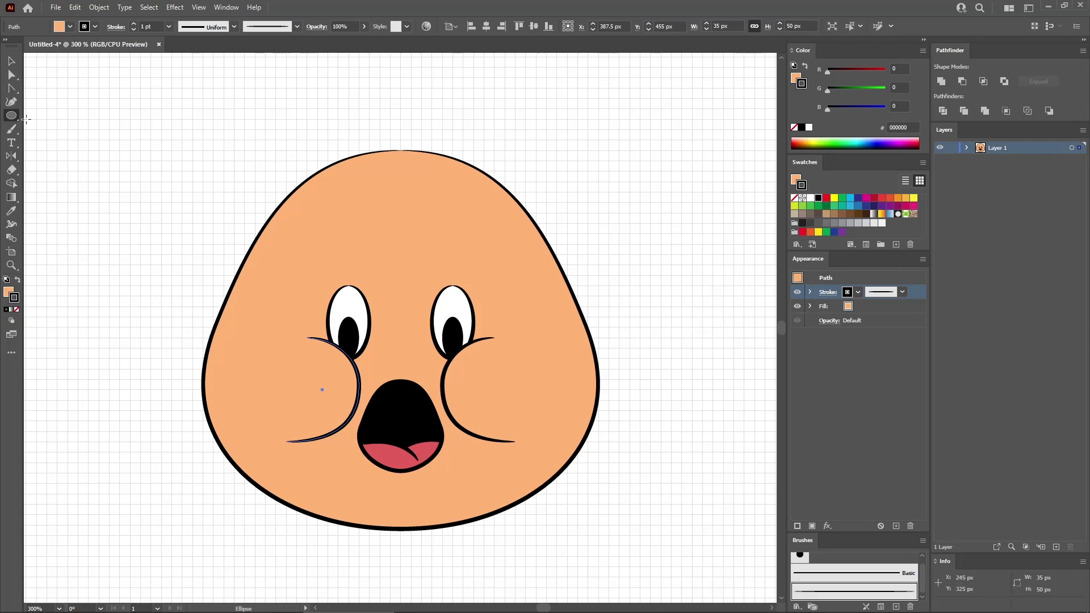
pyautogui.click(373, 257)
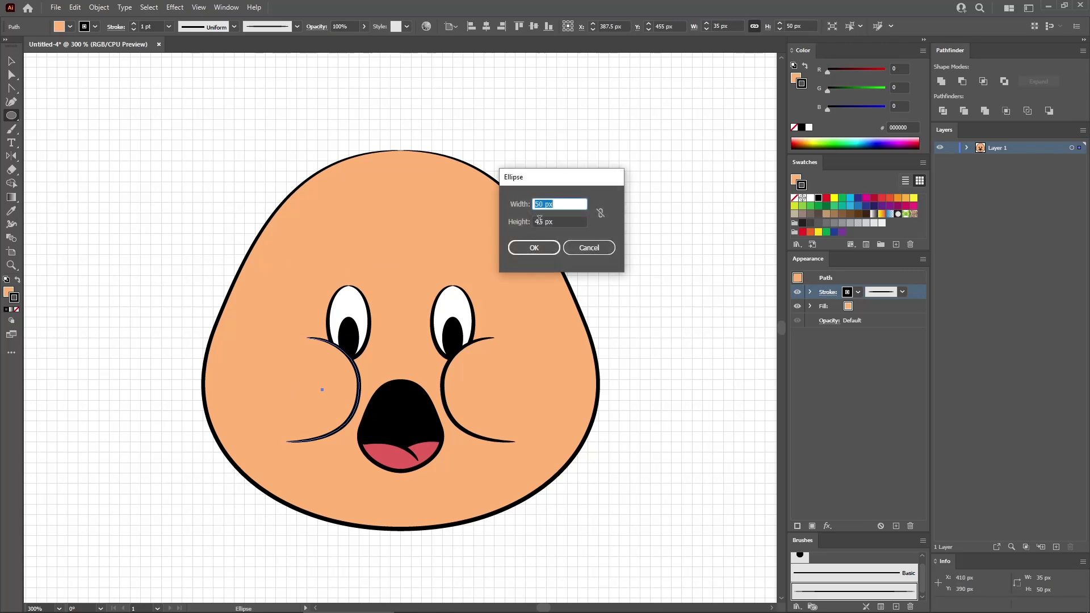
pyautogui.press('Tab')
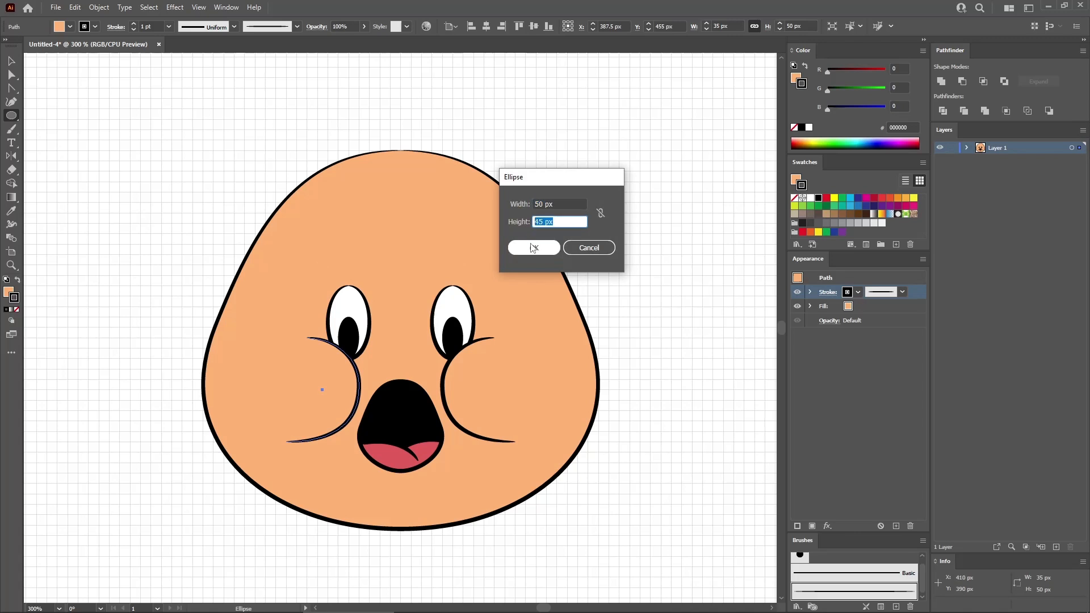
pyautogui.click(533, 248)
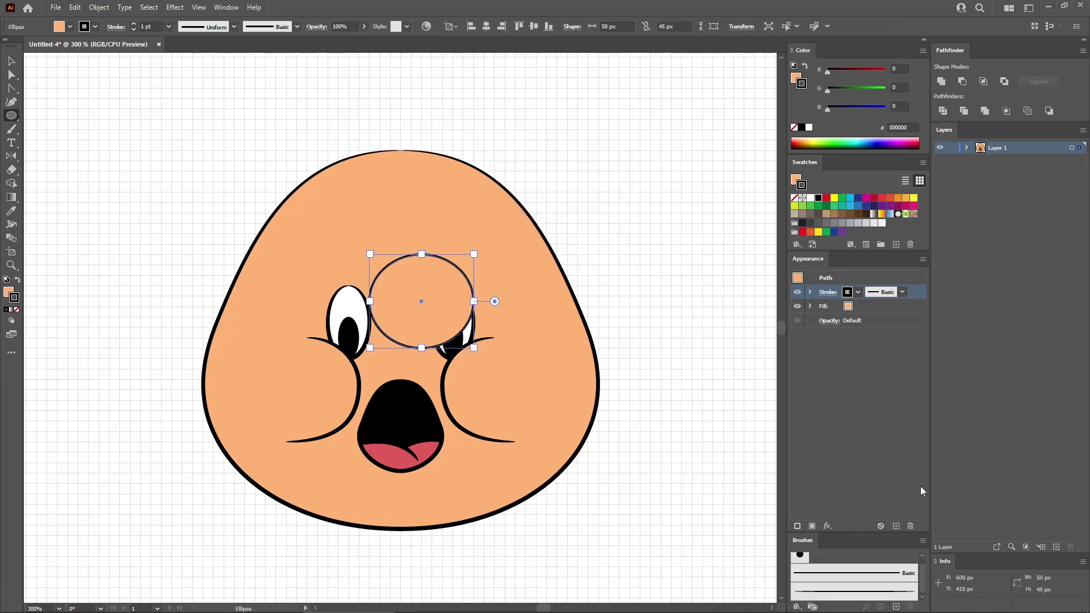
# - Remove the stroke from the ellipse between the eyes and fill it with the tongue's red using the Eyedropper
pyautogui.click(910, 526)
pyautogui.click(870, 307)
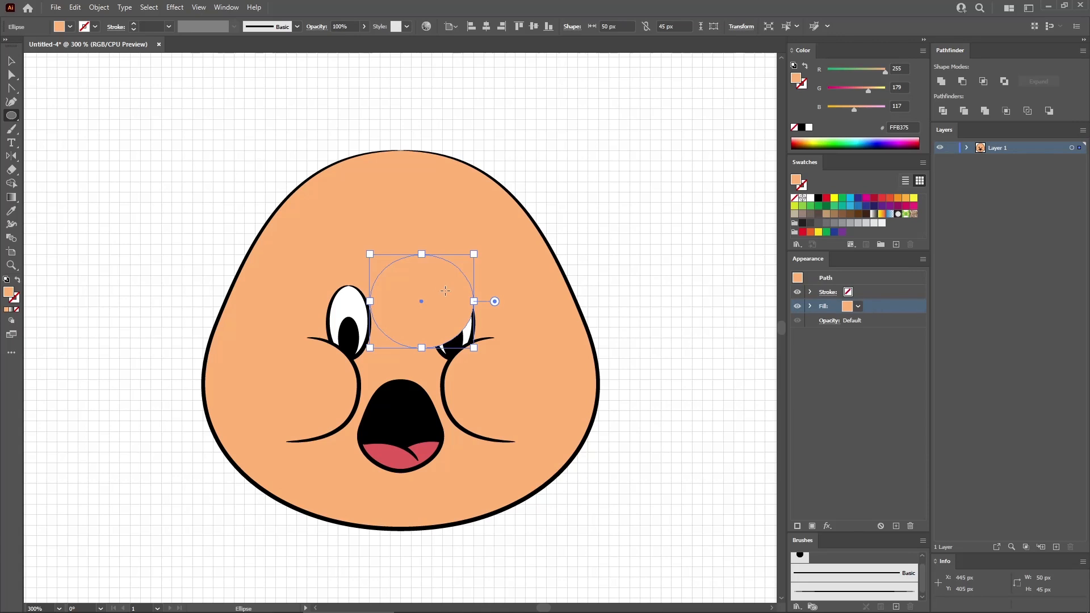
pyautogui.click(11, 211)
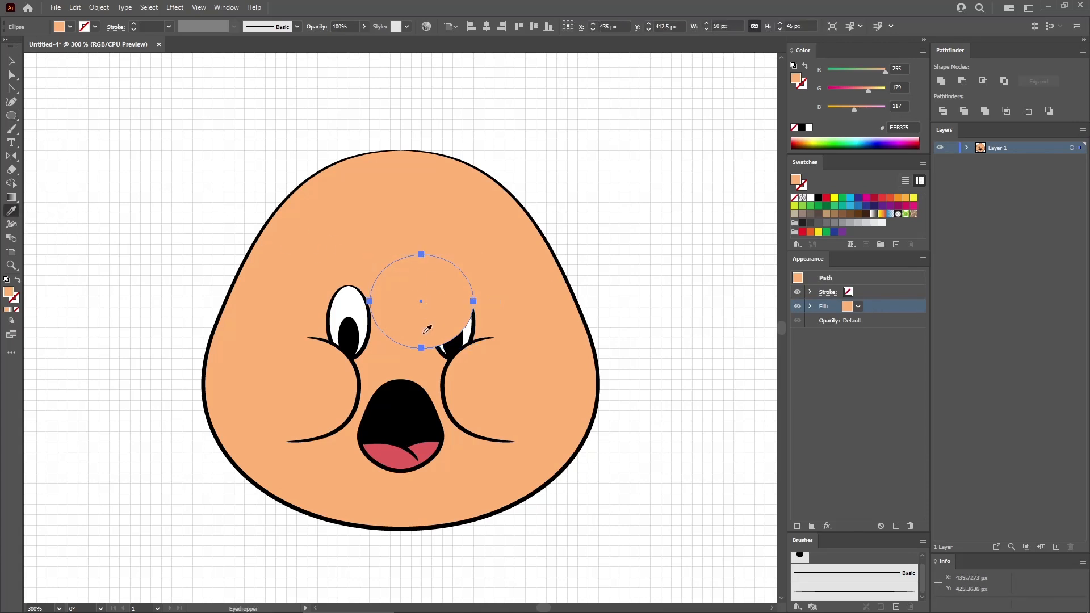
pyautogui.click(429, 444)
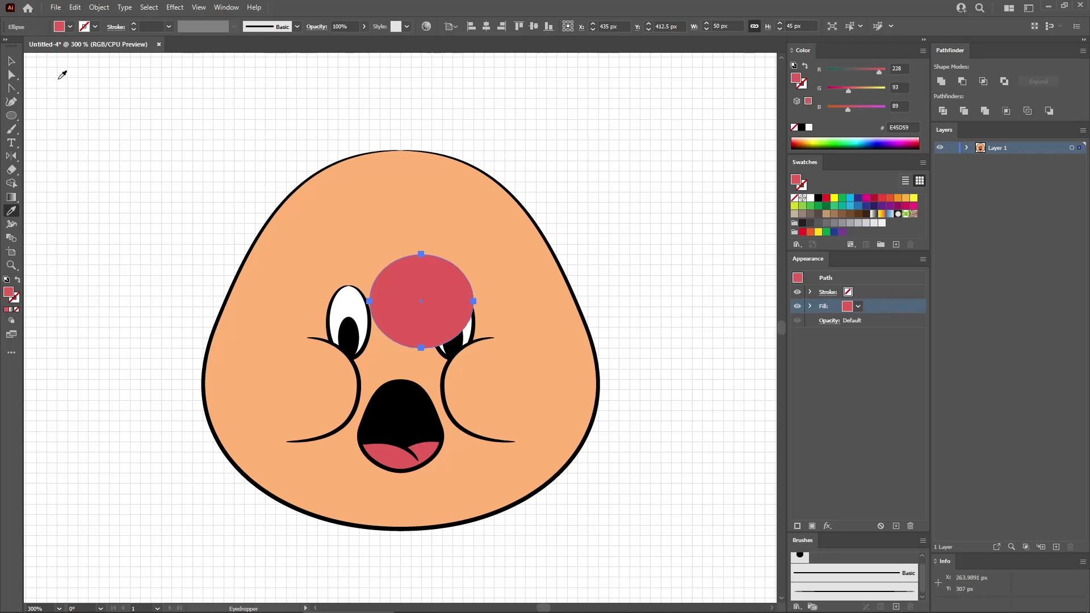
# - Place the red ellipse on the face's centre line just above the mouth and warp it with Arc Lower at -45% bend
pyautogui.click(11, 61)
pyautogui.moveTo(422, 277); pyautogui.dragTo(402, 359)
pyautogui.click(177, 7)
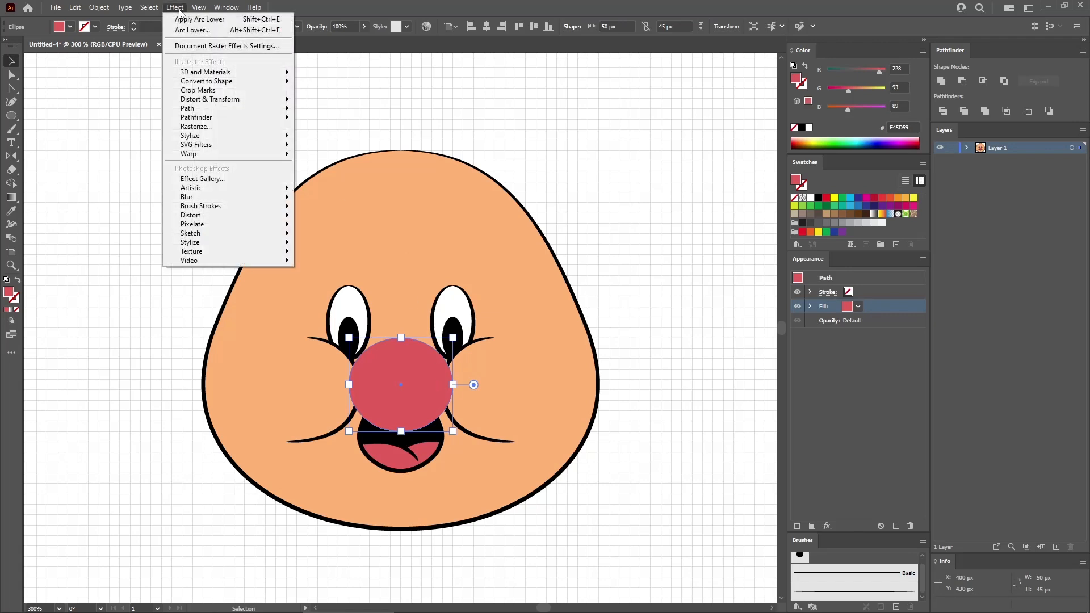
pyautogui.moveTo(286, 154)
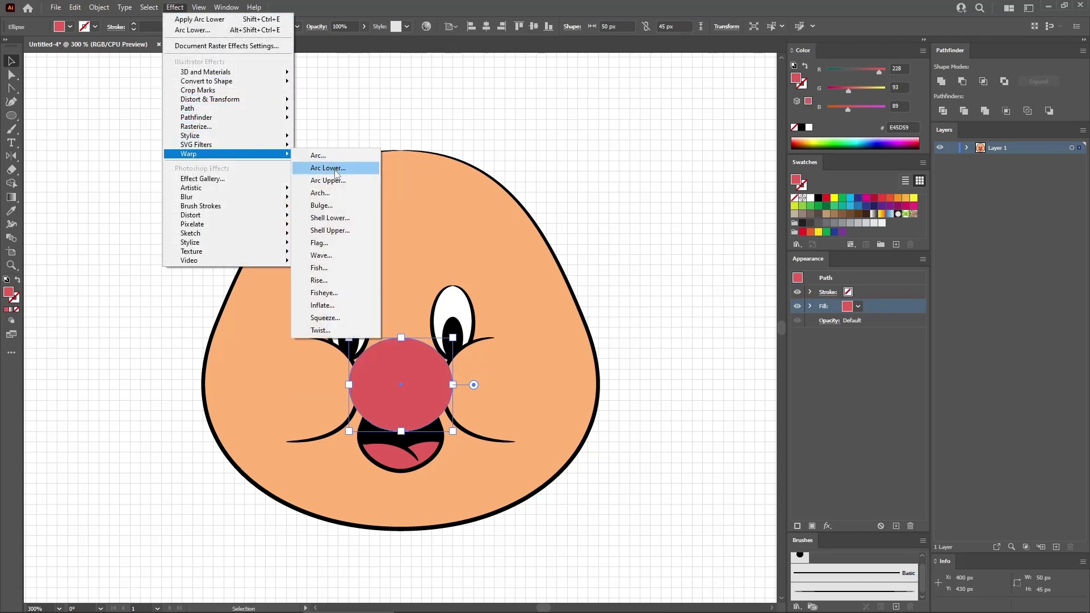
pyautogui.click(335, 170)
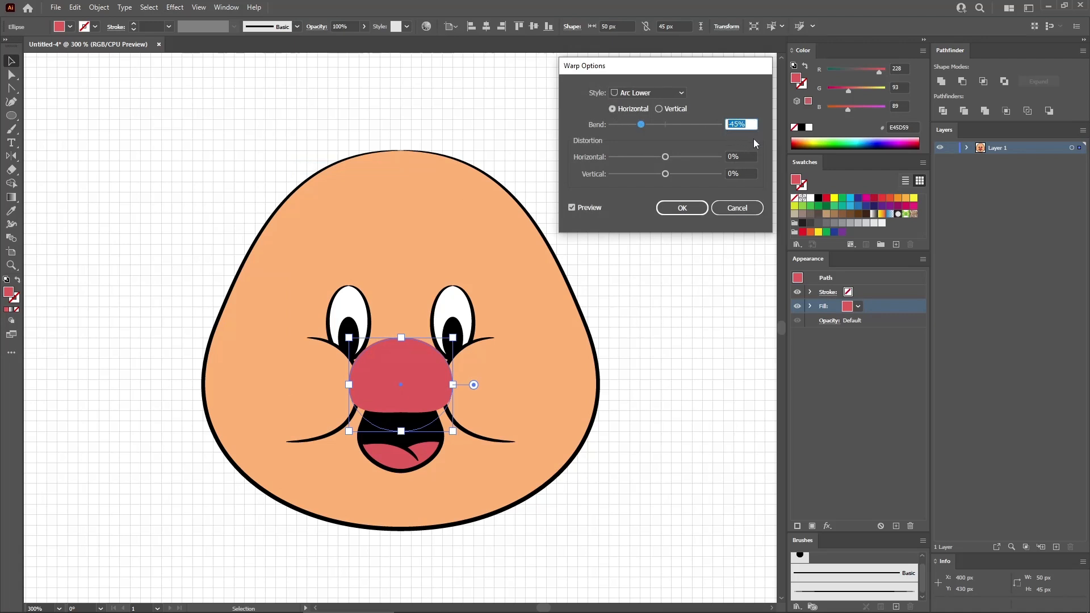
pyautogui.click(683, 208)
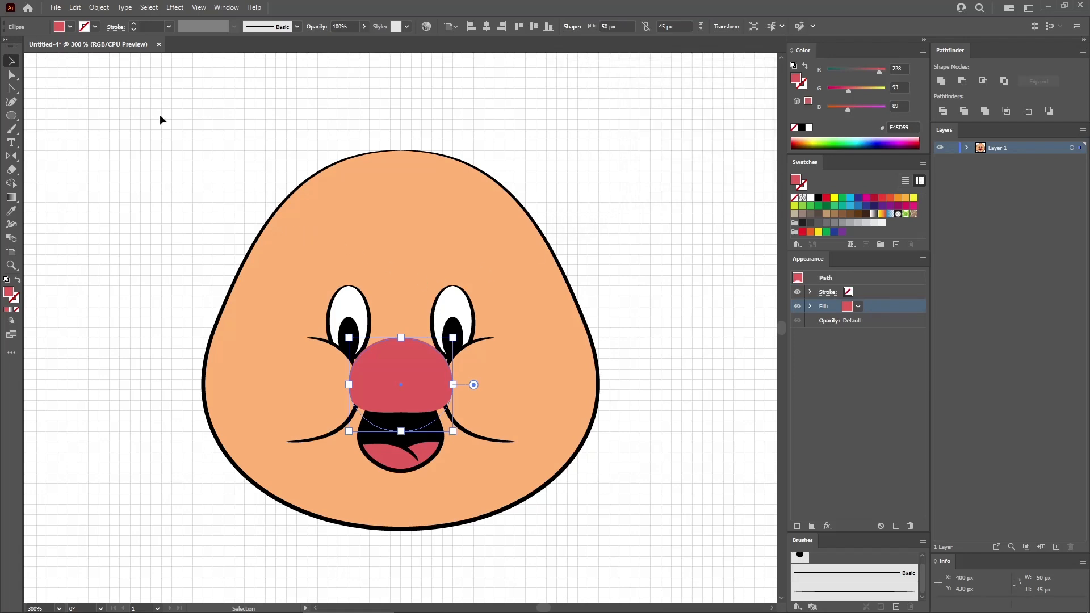
# - Expand the warped nose's appearance and outline it with a black tapered brush stroke that starts at its top anchor point
pyautogui.click(99, 7)
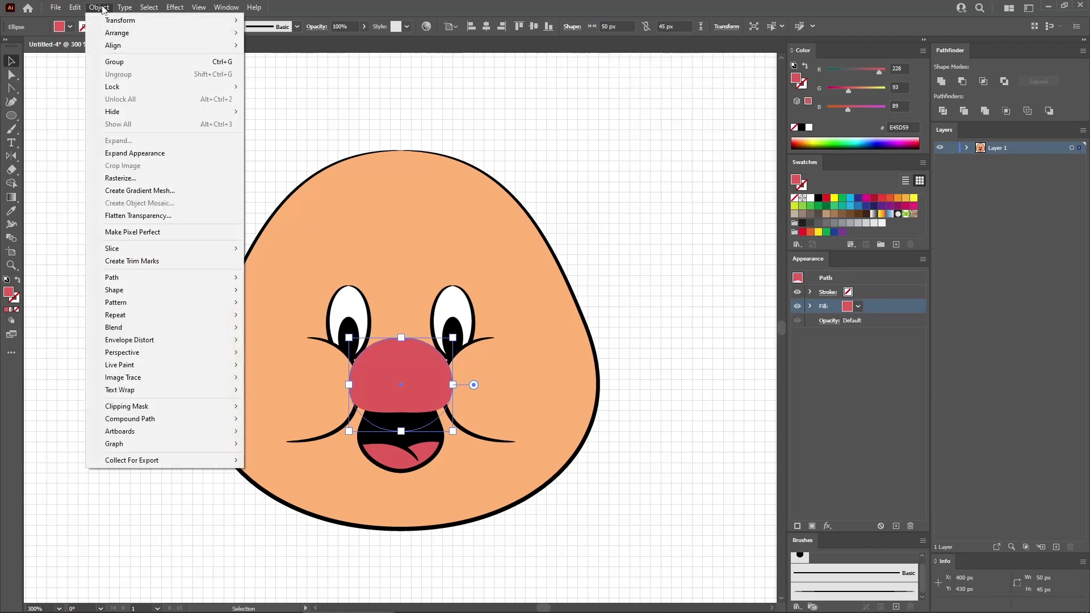
pyautogui.click(130, 152)
pyautogui.click(877, 292)
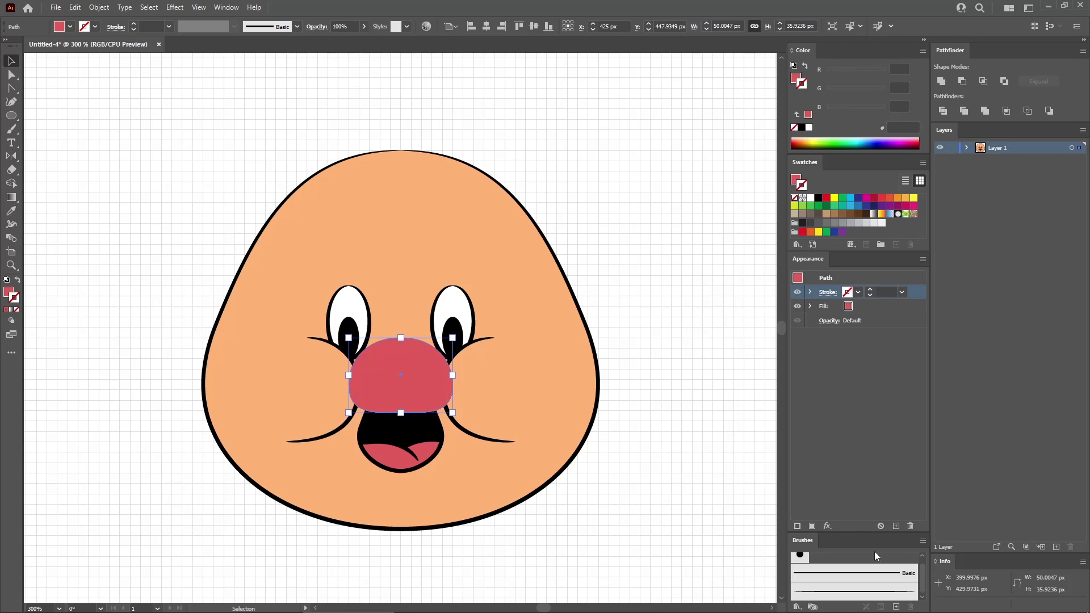
pyautogui.click(868, 591)
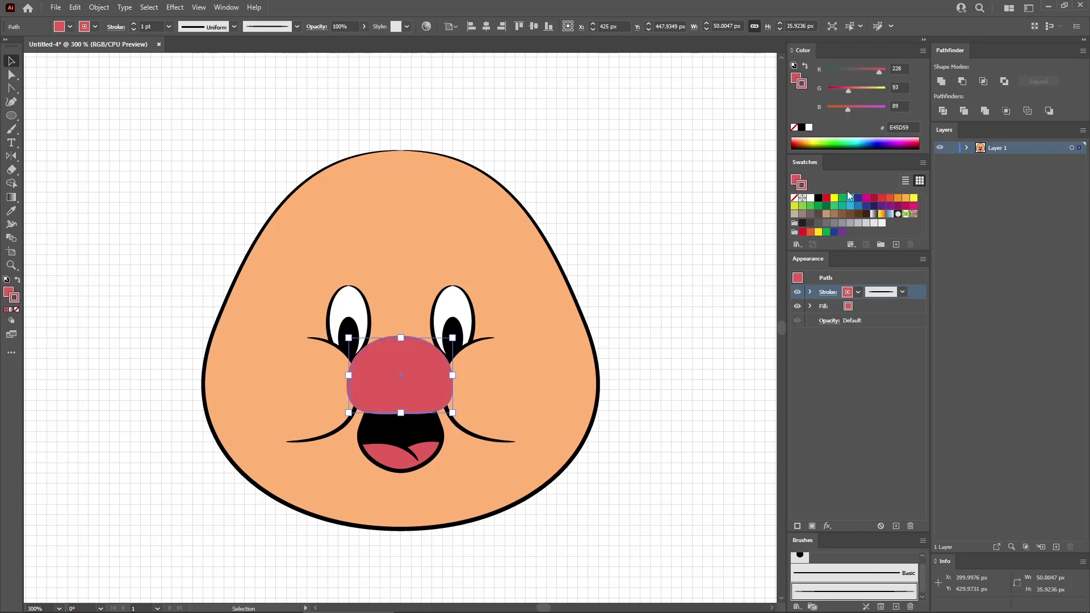
pyautogui.click(818, 199)
pyautogui.click(11, 74)
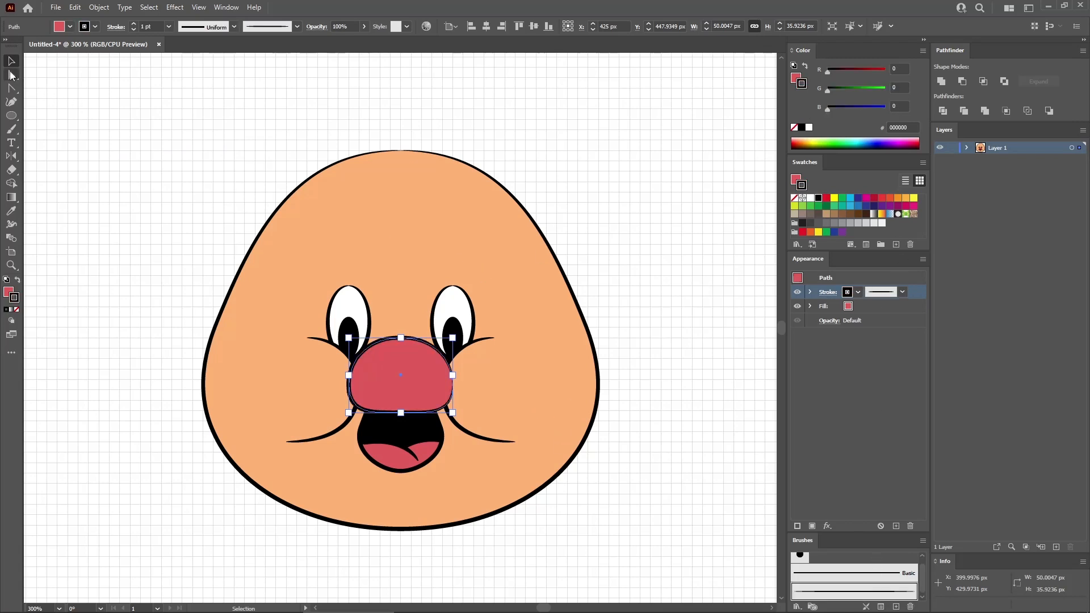
pyautogui.click(401, 338)
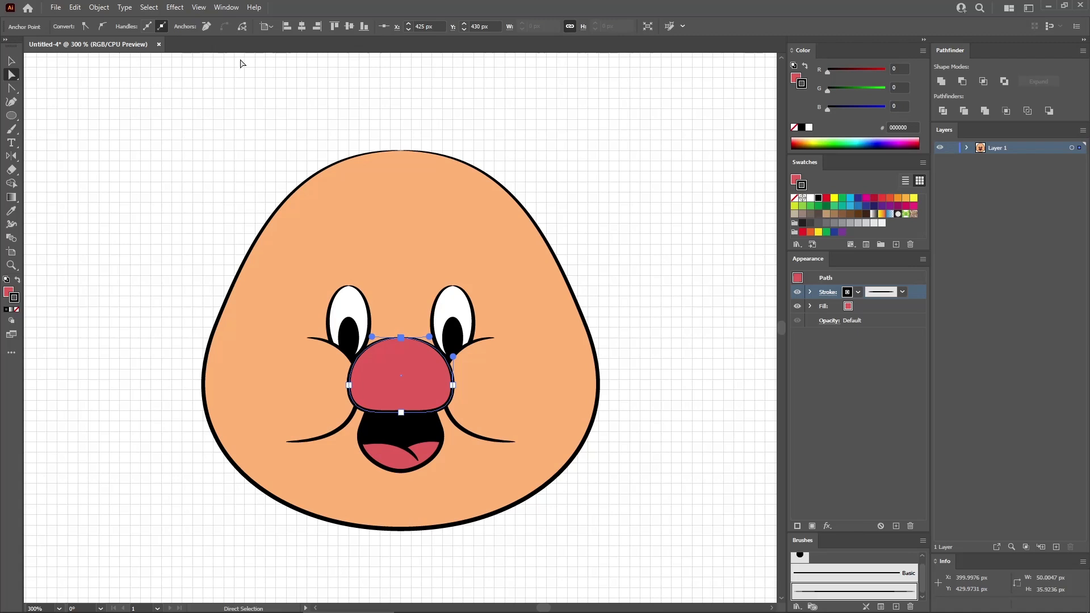
# - Draw a 5 x 10 px nostril ellipse on the nose and outline it with the tapered brush, starting at its top anchor point
pyautogui.click(11, 115)
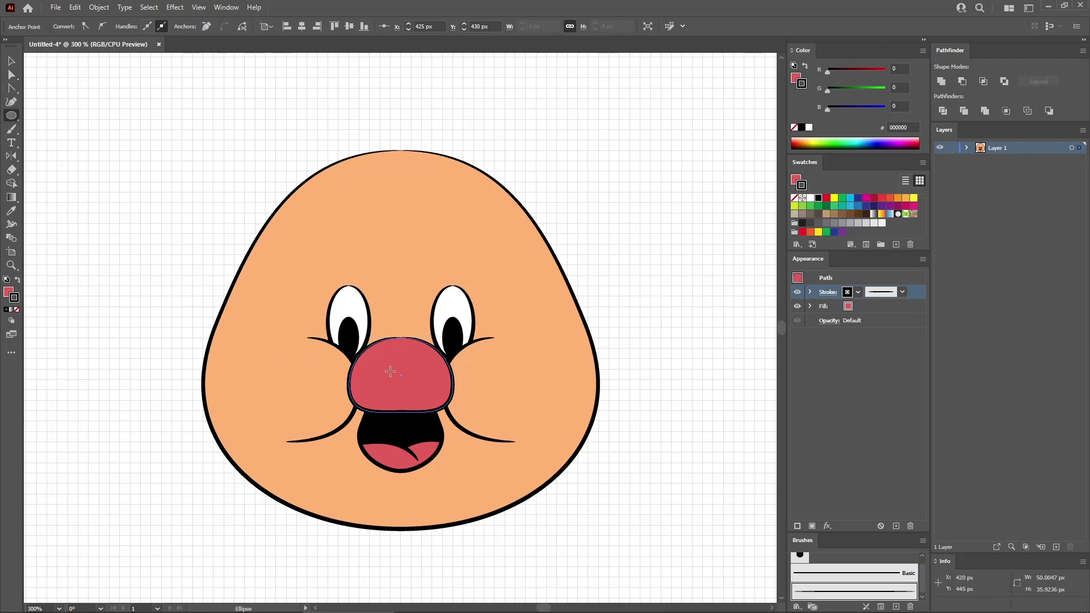
pyautogui.moveTo(391, 374); pyautogui.dragTo(400, 392)
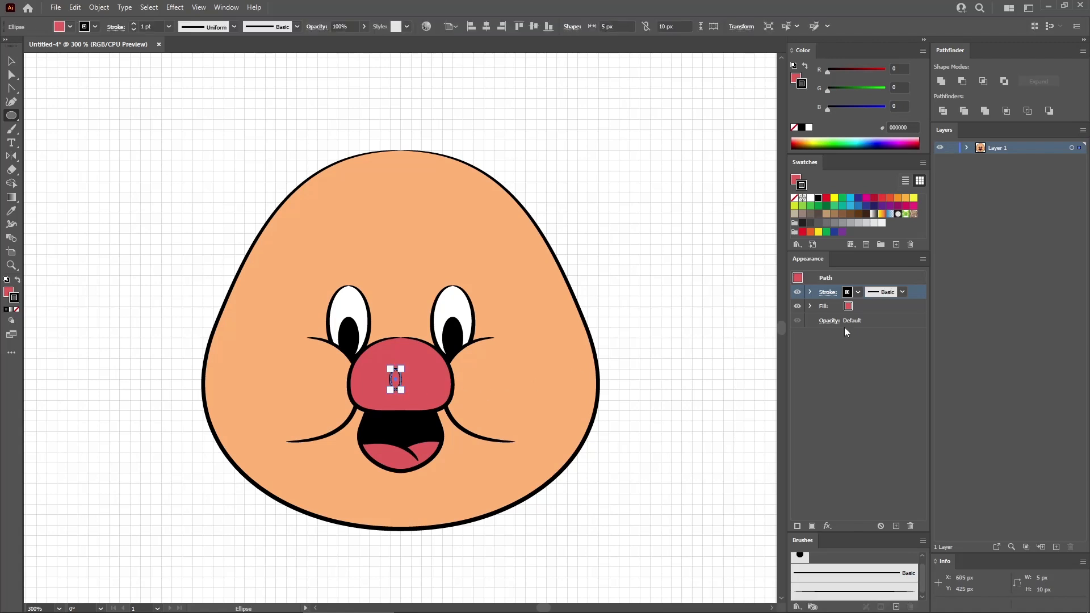
pyautogui.click(849, 589)
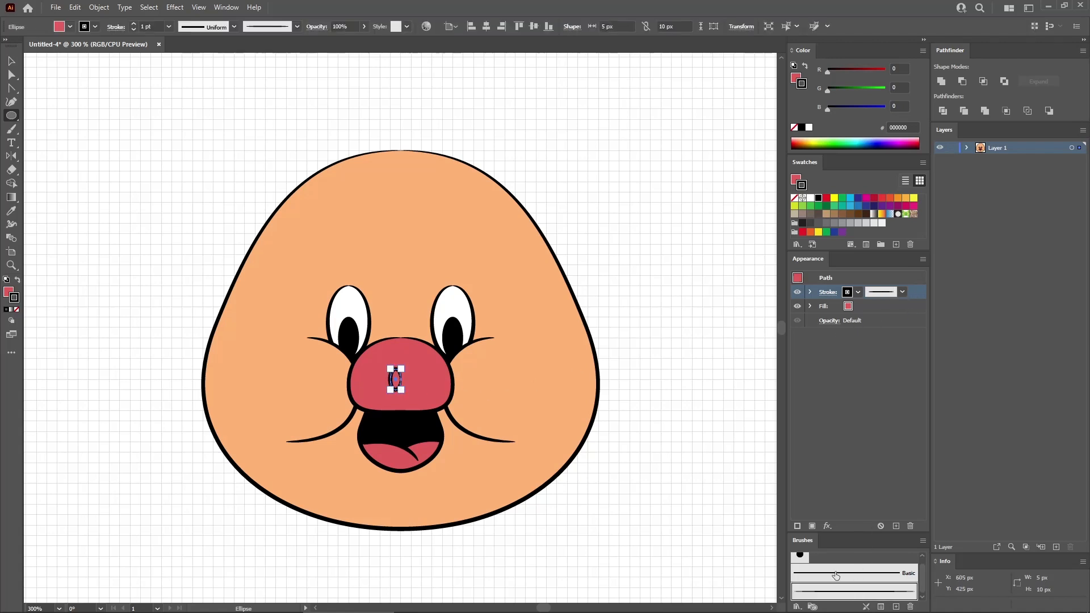
pyautogui.press('a')
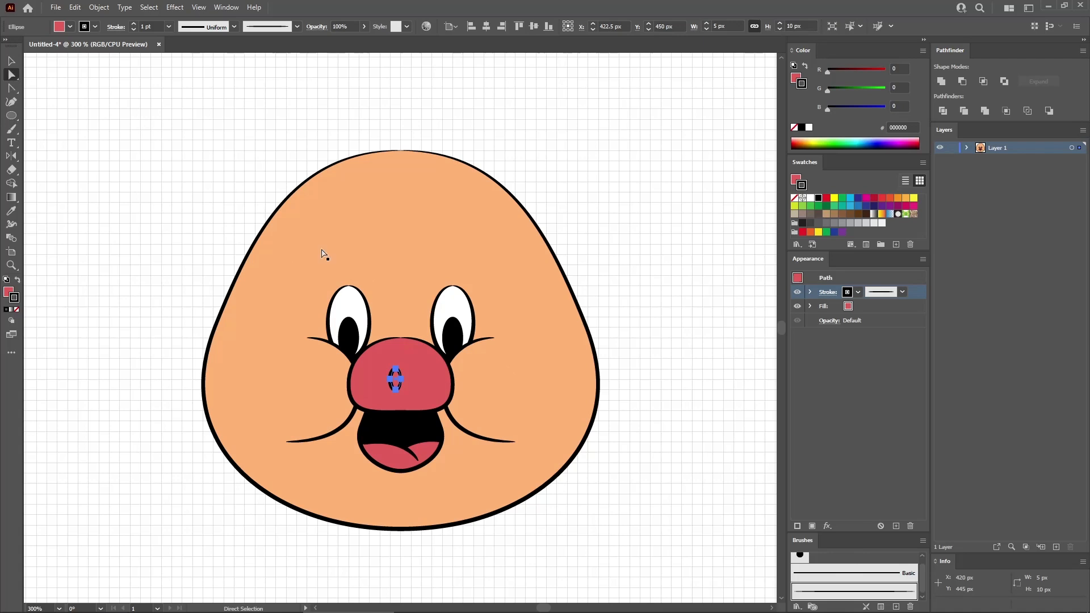
pyautogui.click(397, 372)
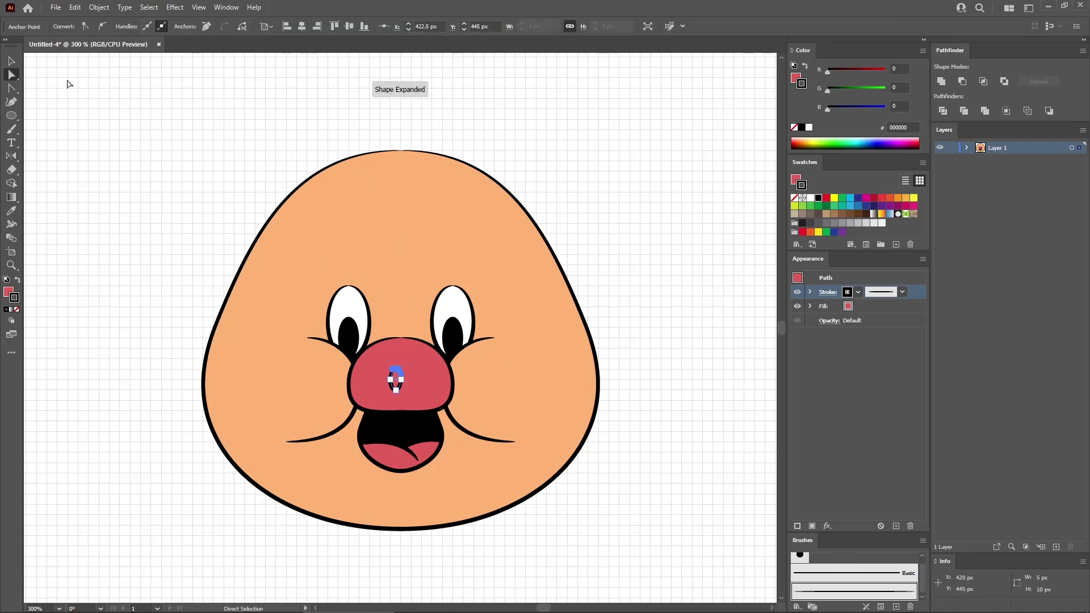
pyautogui.click(12, 62)
pyautogui.click(612, 201)
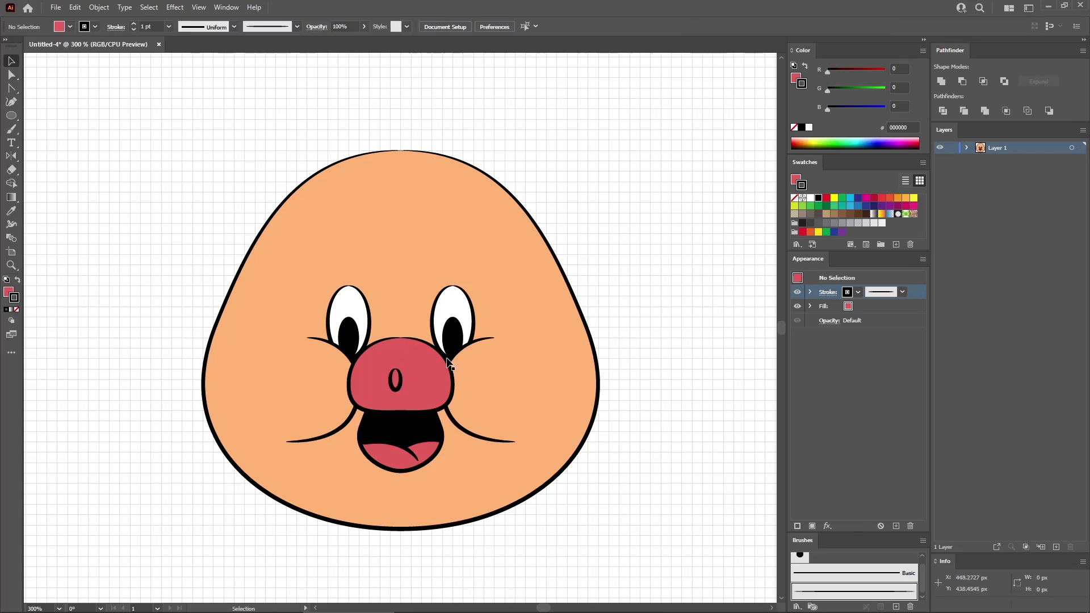
# - Duplicate the nostril and space the pair evenly about the nose's centre, with the right one at X 432.5, Y 450 px
pyautogui.moveTo(399, 381); pyautogui.dragTo(420, 382)
pyautogui.click(627, 305)
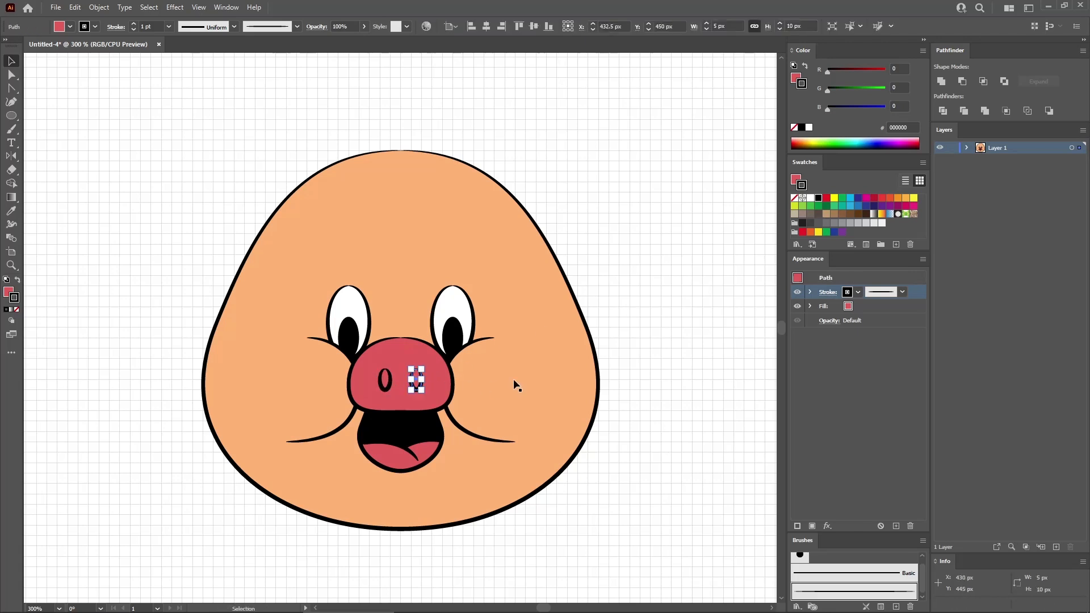
pyautogui.click(616, 306)
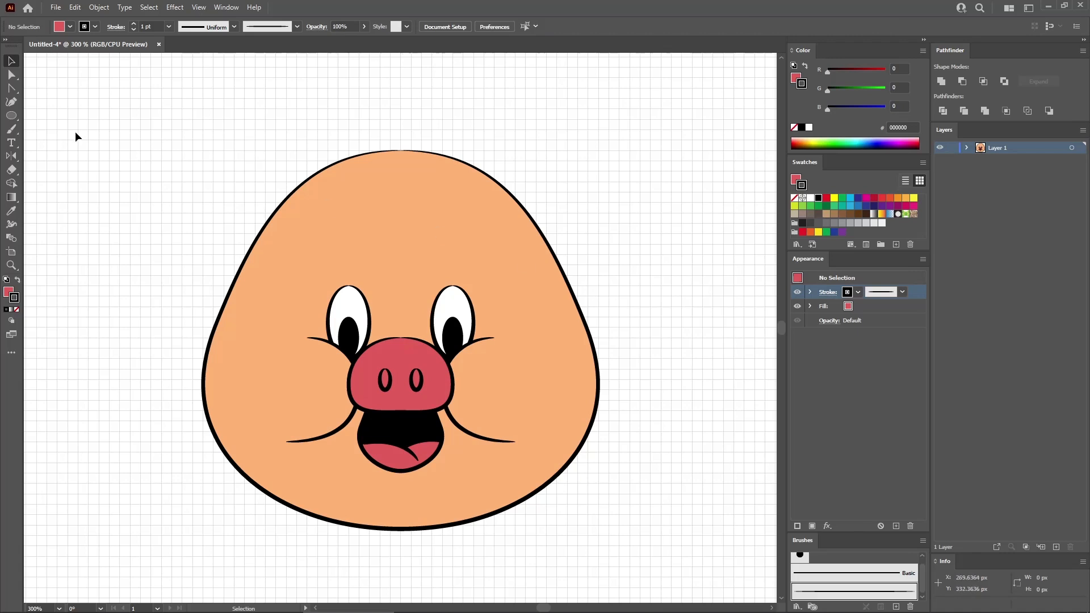
# - Create a 40 x 15 px ellipse and fill it with the face's skin colour using the Eyedropper
pyautogui.click(11, 115)
pyautogui.click(406, 325)
pyautogui.write('40')
pyautogui.press('Tab')
pyautogui.write('15')
pyautogui.click(534, 248)
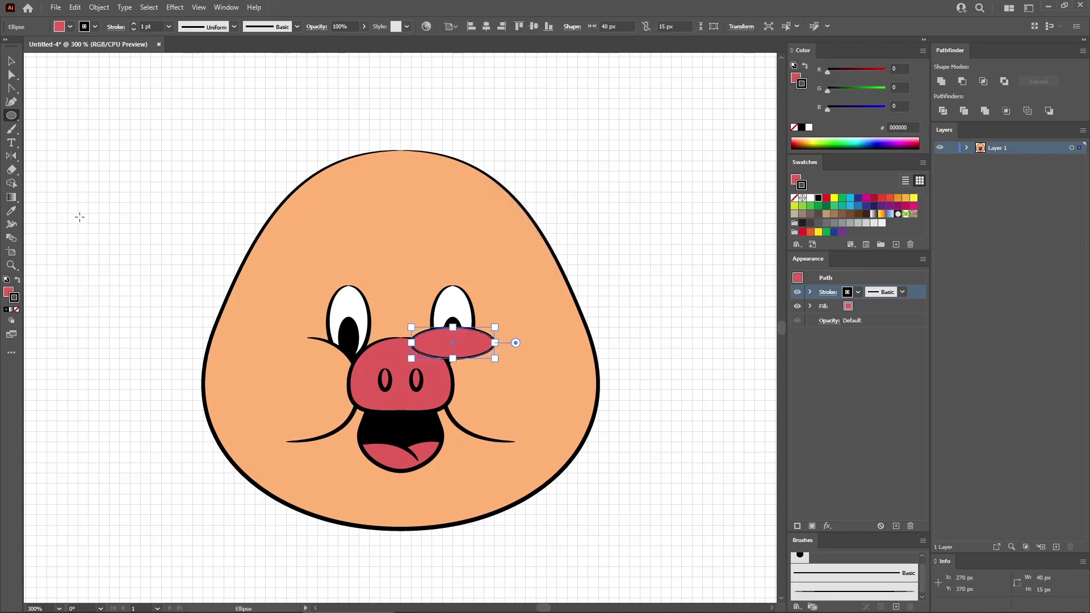
pyautogui.click(11, 210)
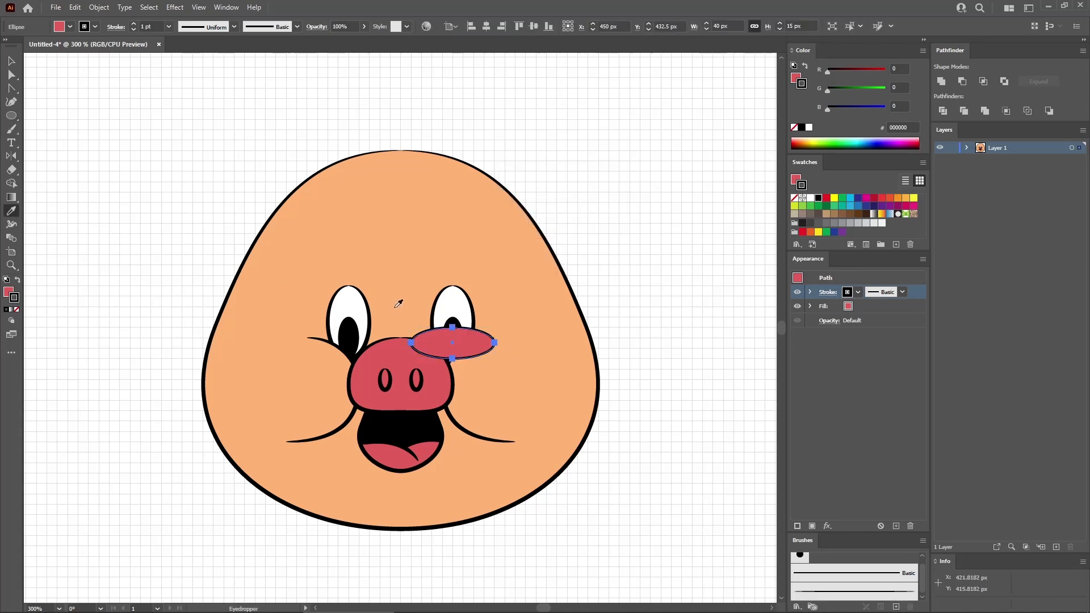
pyautogui.click(432, 270)
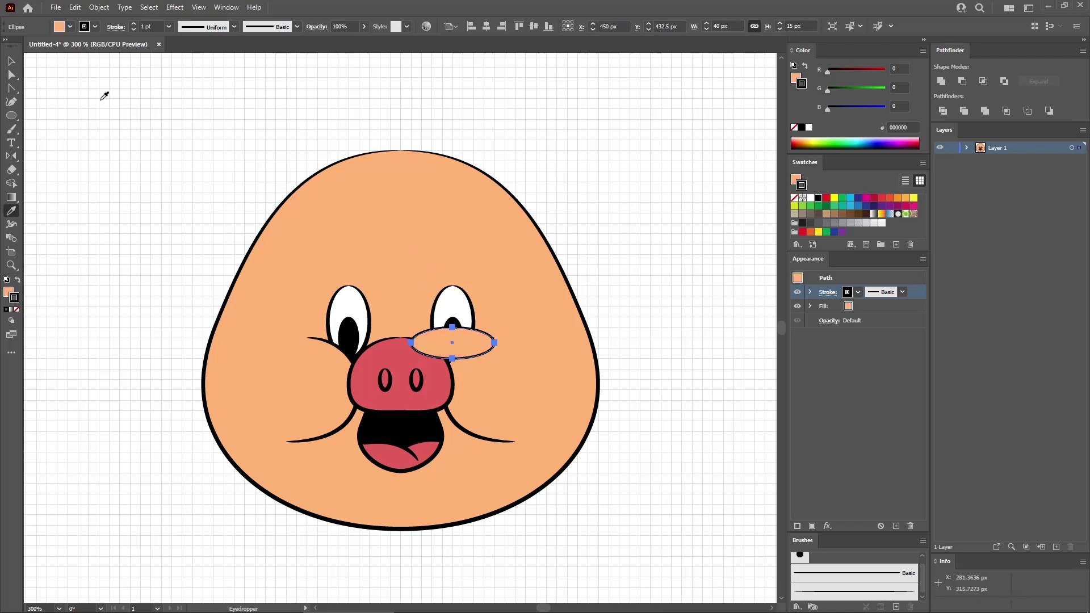
# - Move the 40 x 15 px ellipse directly below the mouth, centred, and give its outline the tapered brush
pyautogui.click(12, 64)
pyautogui.moveTo(423, 340); pyautogui.dragTo(401, 478)
pyautogui.click(894, 593)
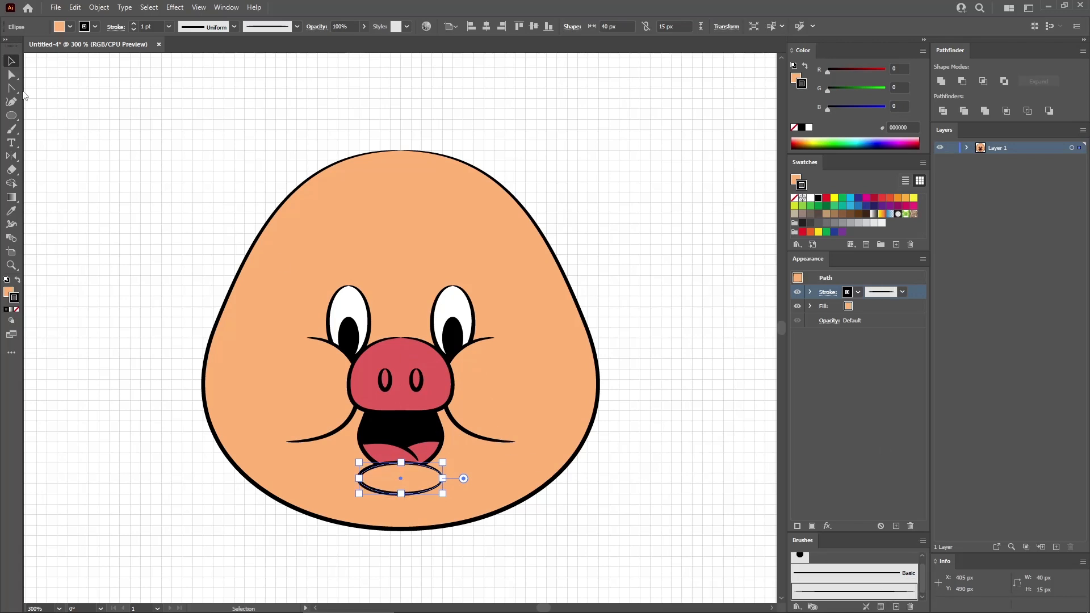
# - Turn the small ellipse's left and right anchor points into corners and delete its top anchor, leaving a lip line
pyautogui.click(11, 88)
pyautogui.click(359, 479)
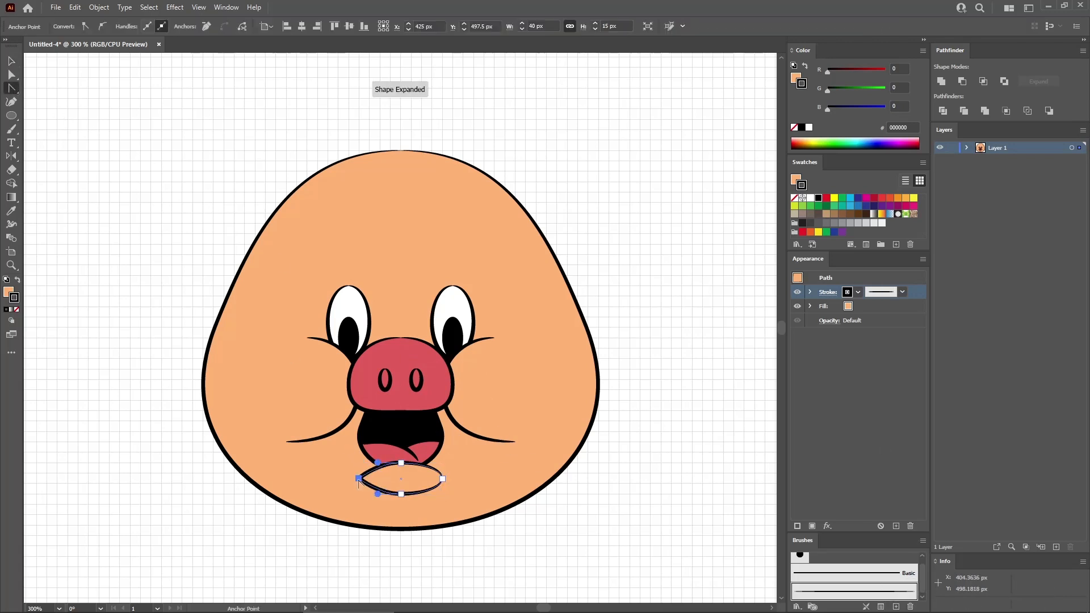
pyautogui.click(442, 478)
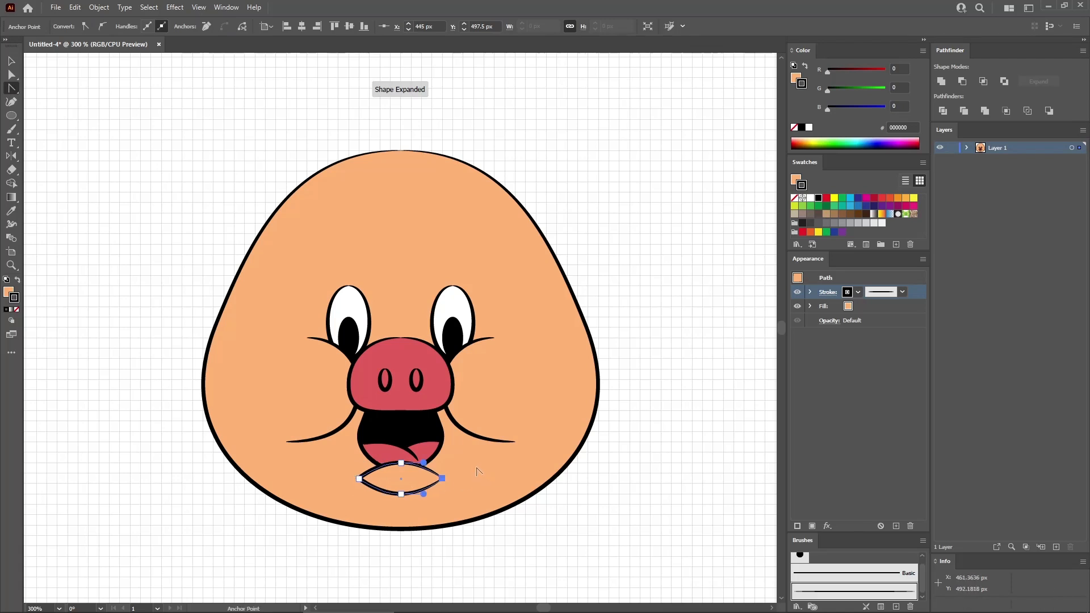
pyautogui.click(11, 74)
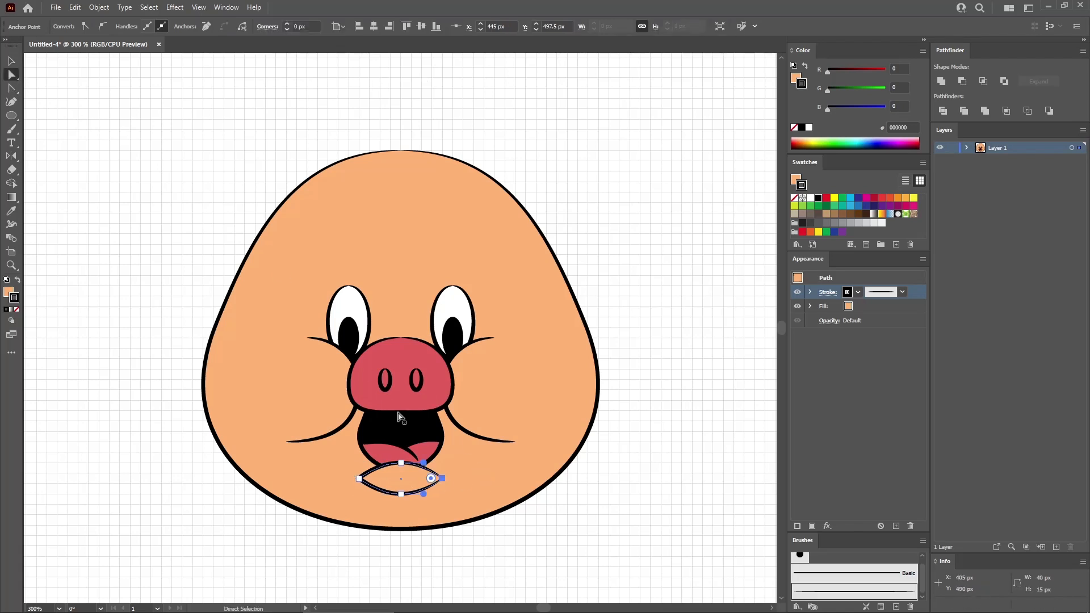
pyautogui.click(401, 463)
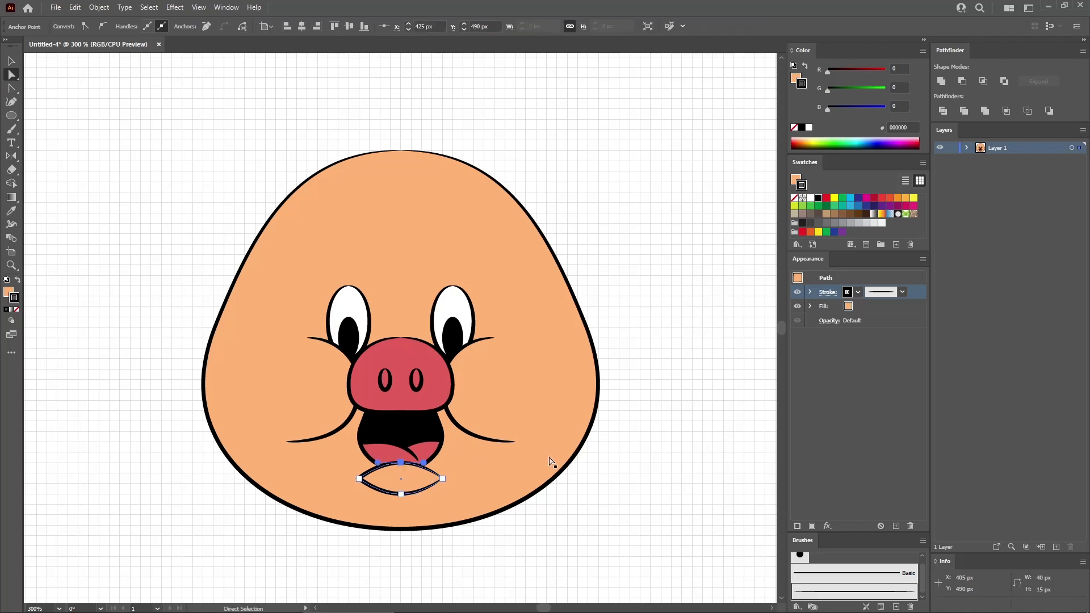
pyautogui.press('Delete')
pyautogui.click(493, 549)
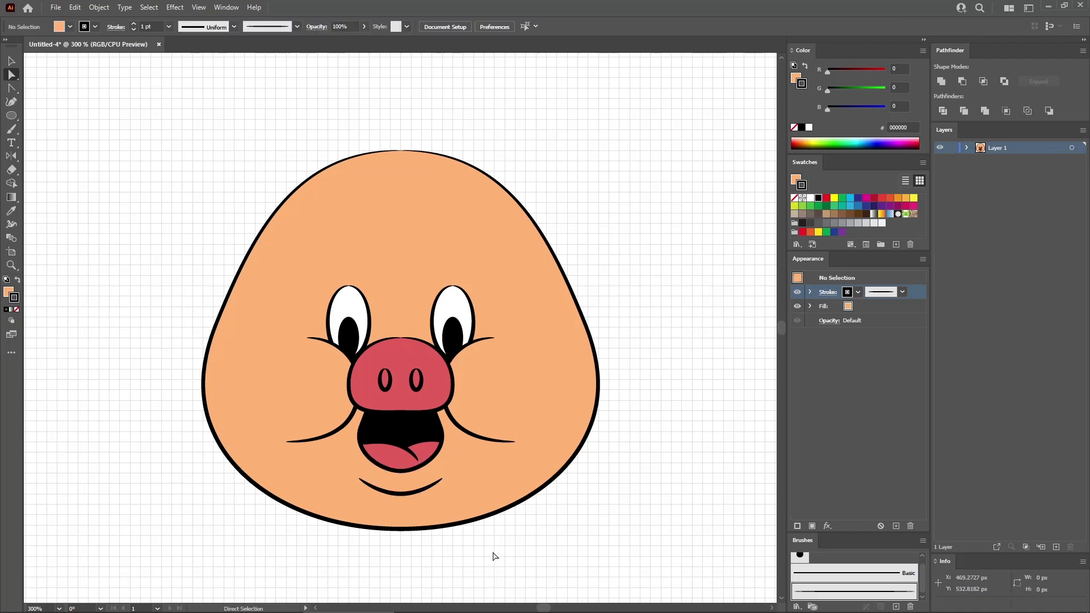
# - Create an 80 x 30 px ellipse over the nose and give its outline the tapered brush
pyautogui.click(18, 116)
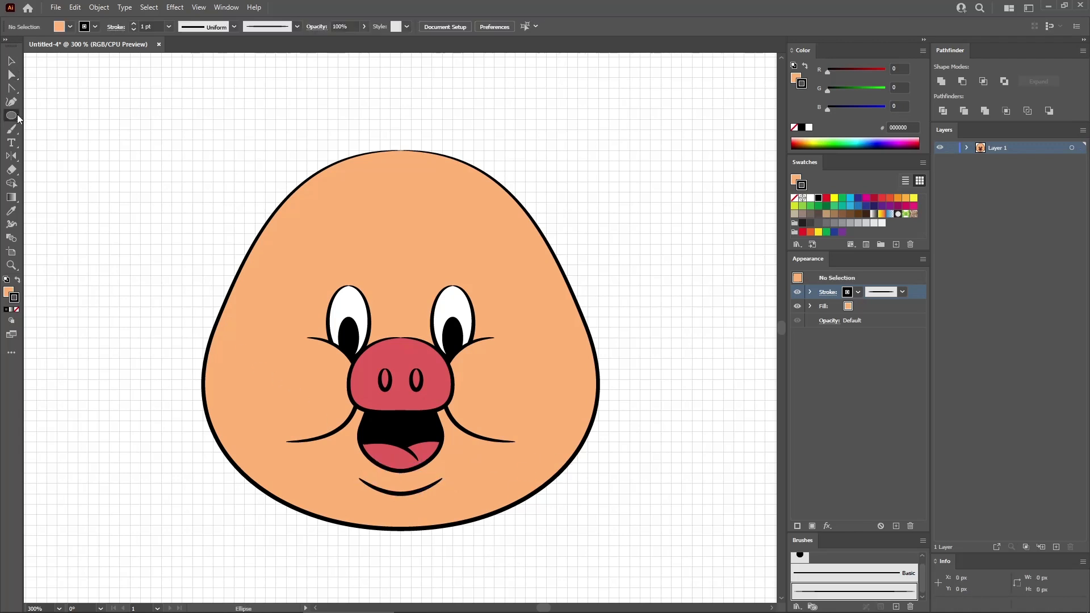
pyautogui.click(317, 329)
pyautogui.write('80')
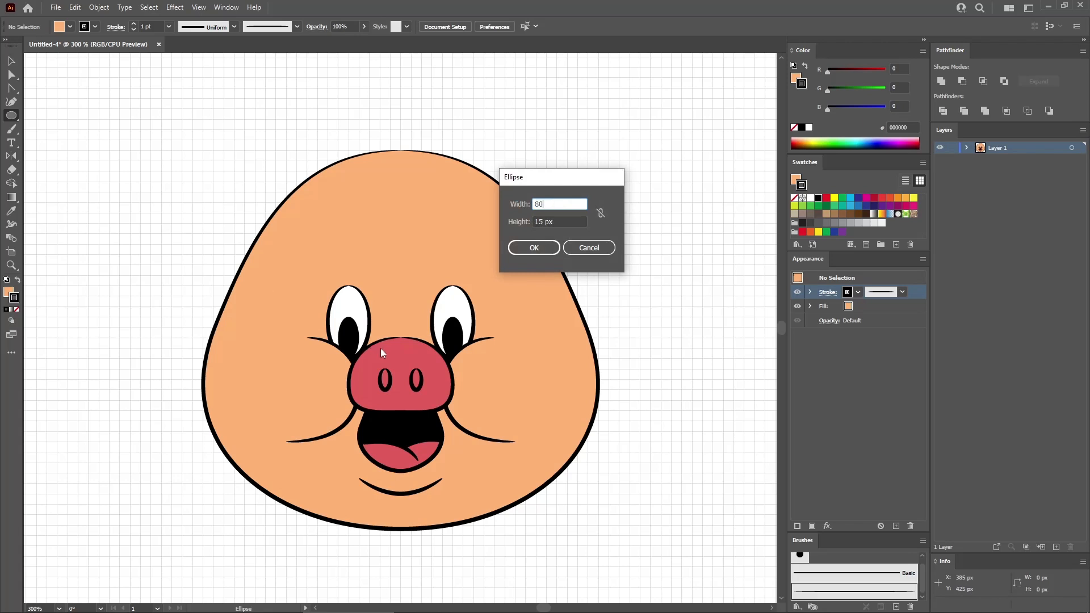
pyautogui.press('Tab')
pyautogui.write('3')
pyautogui.press('Return')
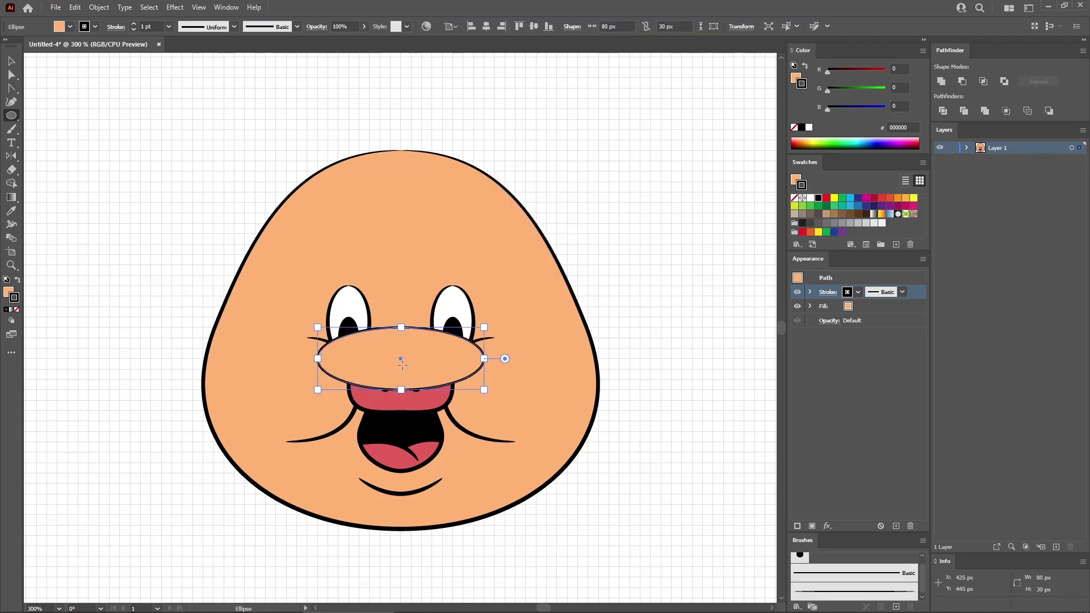
pyautogui.click(854, 592)
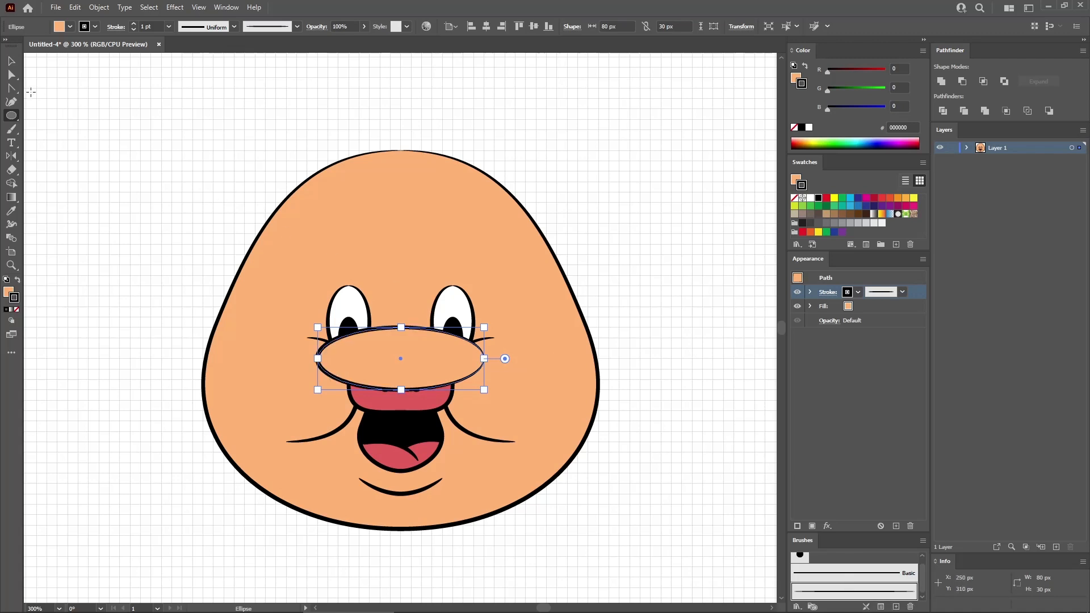
# - Convert the left and right anchor points of the 80 x 30 px ellipse into corner points
pyautogui.click(12, 88)
pyautogui.click(317, 359)
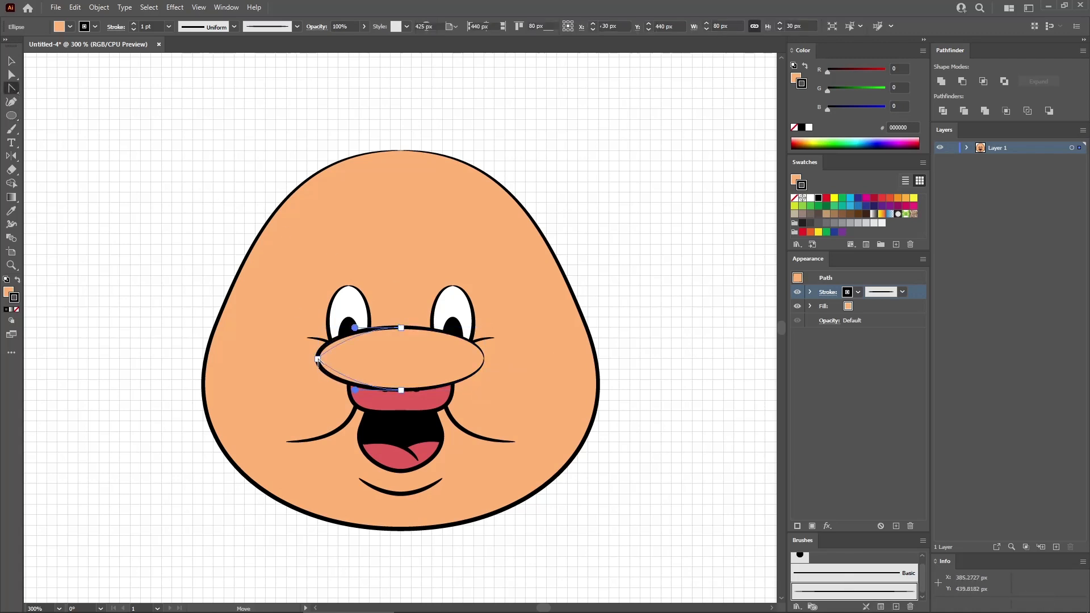
pyautogui.click(484, 358)
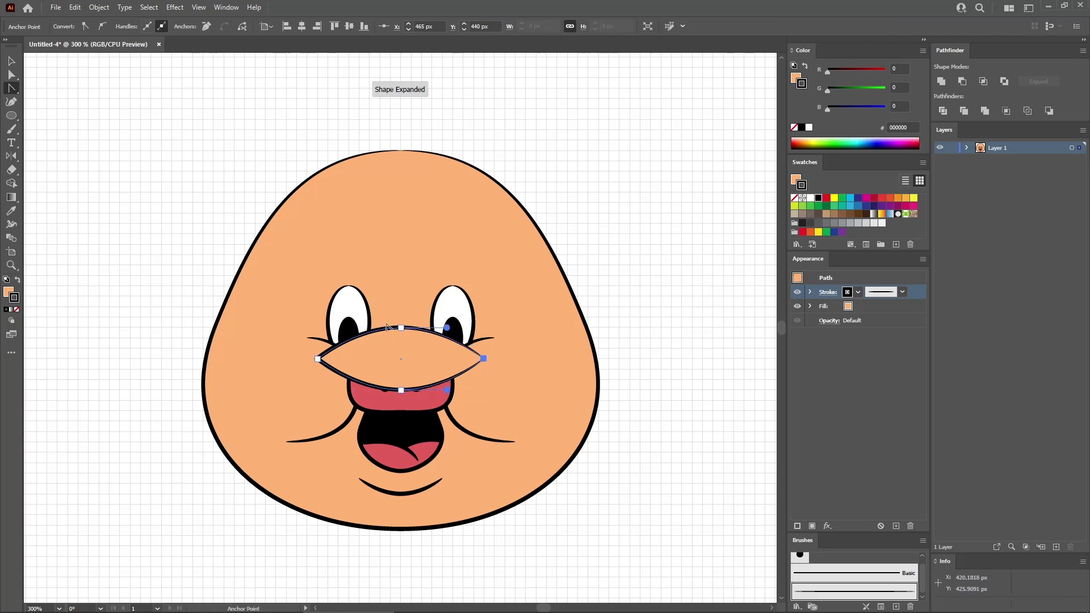
# - Move the pointed shape below the mouth to X 425, Y 510 px and delete its top anchor point, leaving a chin arc
pyautogui.press('v')
pyautogui.moveTo(395, 353); pyautogui.dragTo(403, 497)
pyautogui.click(12, 75)
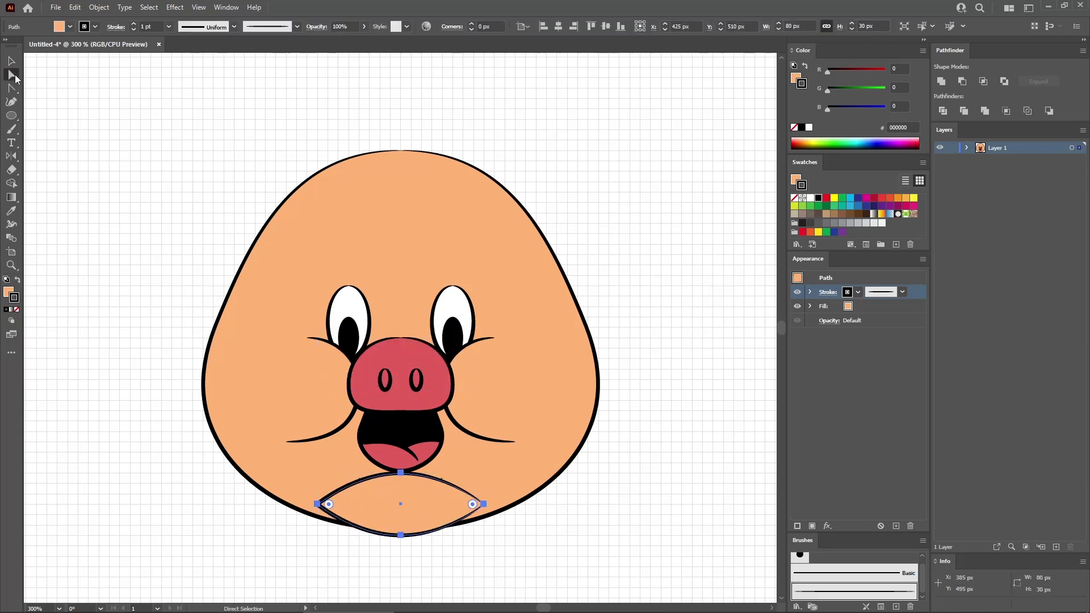
pyautogui.click(401, 473)
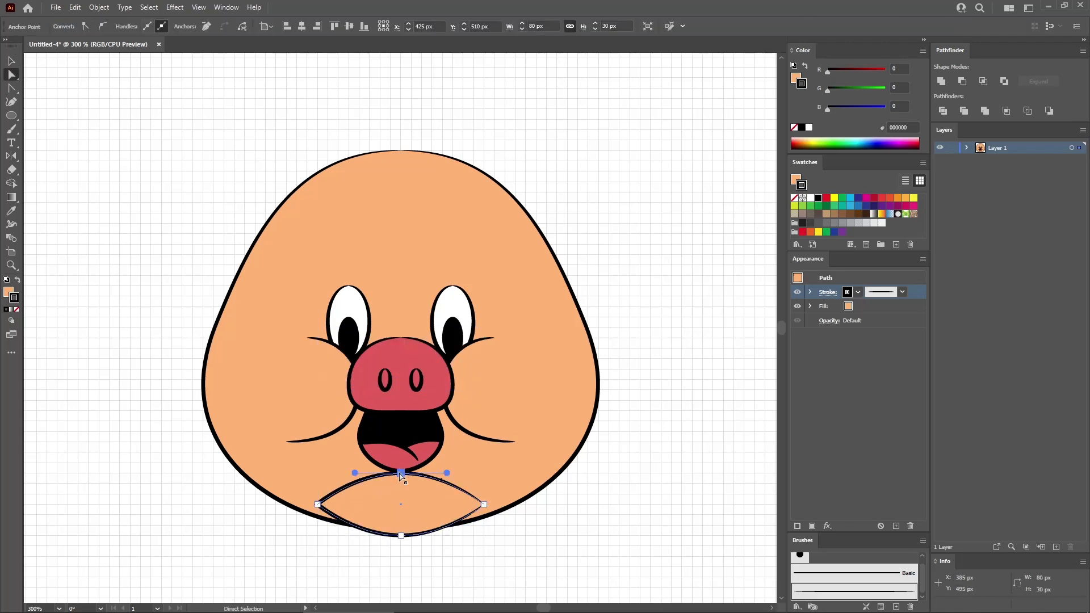
pyautogui.press('Delete')
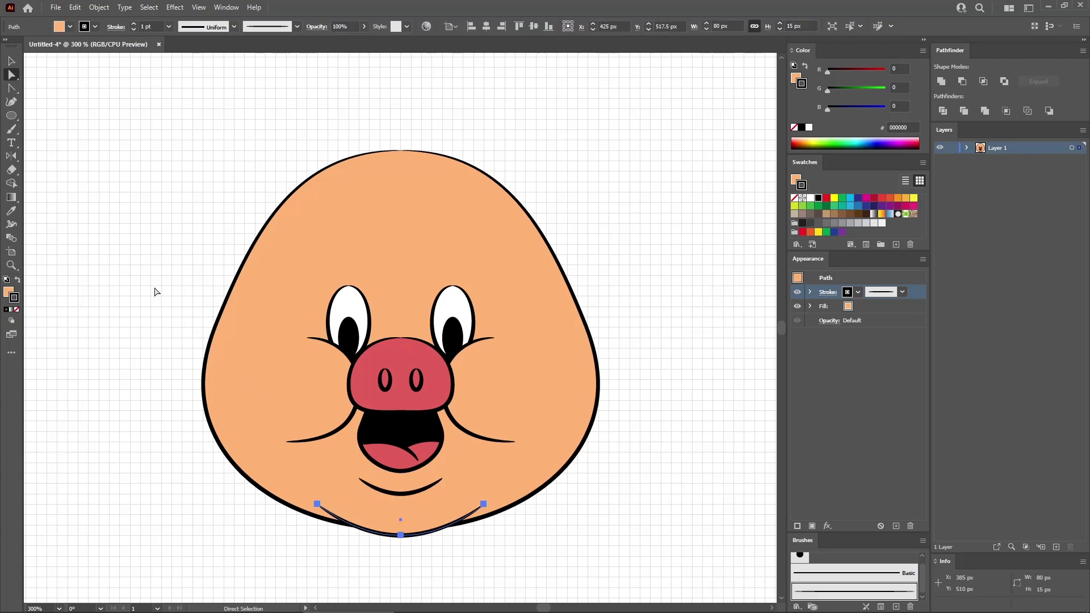
# - Create a 30 x 40 px ellipse above the nose with no fill and give its outline the tapered brush
pyautogui.click(11, 115)
pyautogui.click(372, 235)
pyautogui.press('Tab')
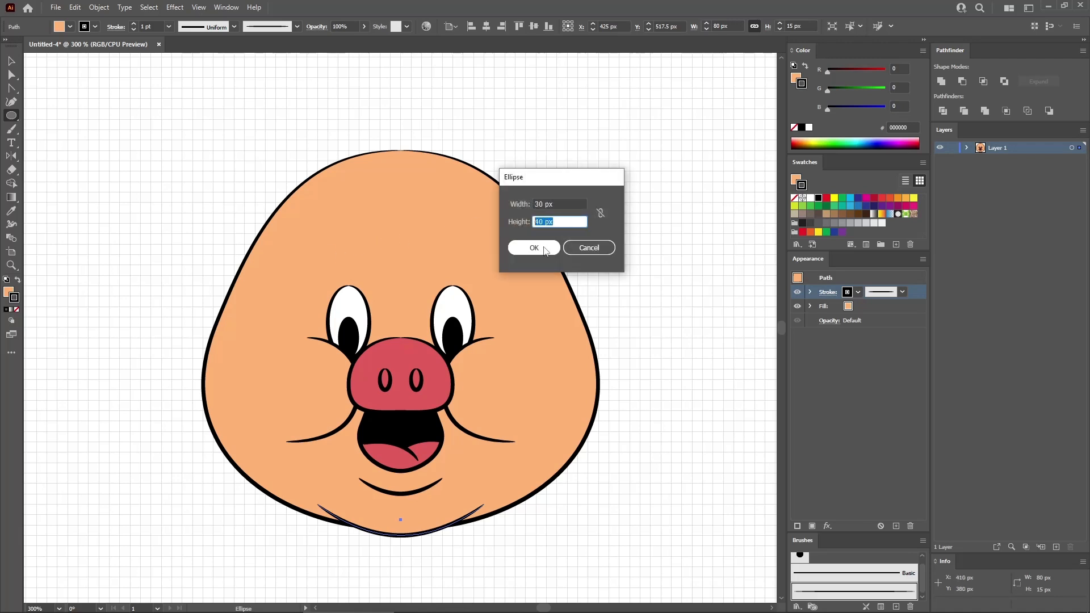
pyautogui.click(534, 248)
pyautogui.click(851, 310)
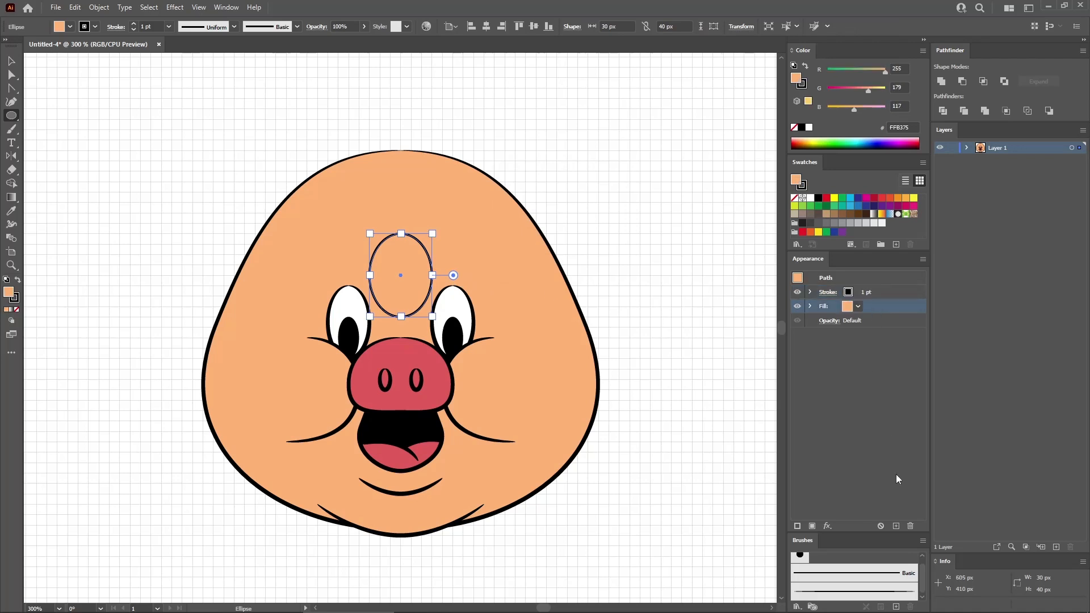
pyautogui.click(911, 526)
pyautogui.click(888, 291)
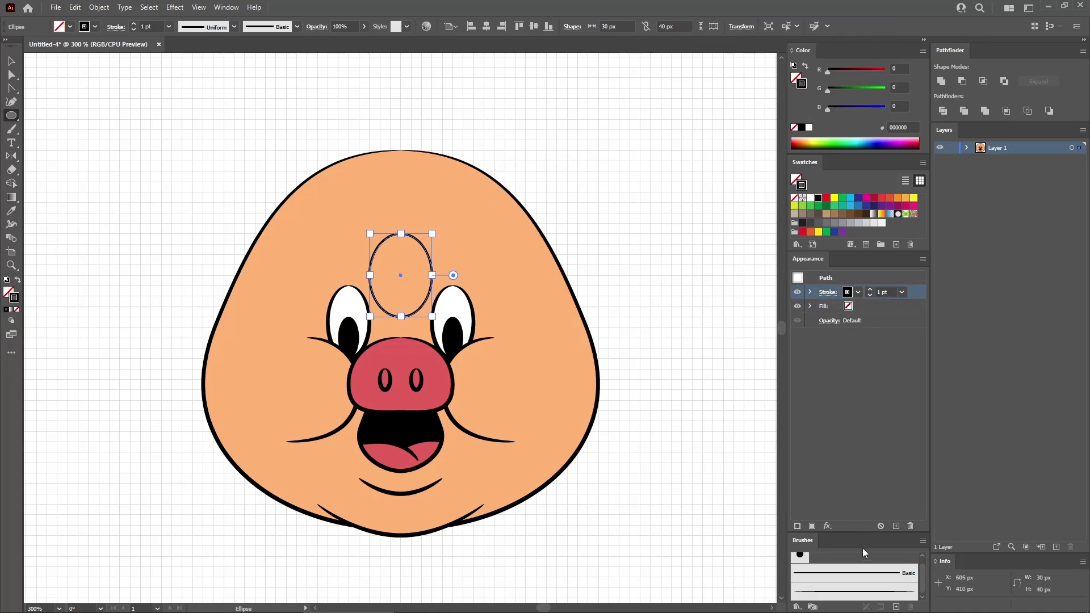
pyautogui.click(856, 596)
# - Place one copy of the 30 x 40 px ellipse over each eye and add extra anchor points to both
pyautogui.click(8, 63)
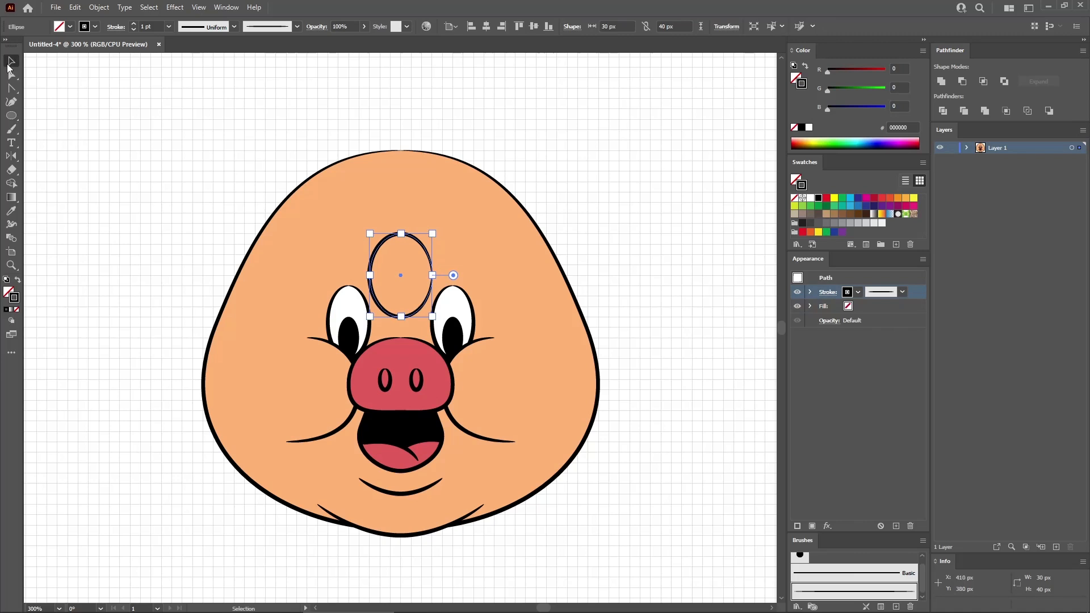
pyautogui.moveTo(383, 240); pyautogui.dragTo(431, 259)
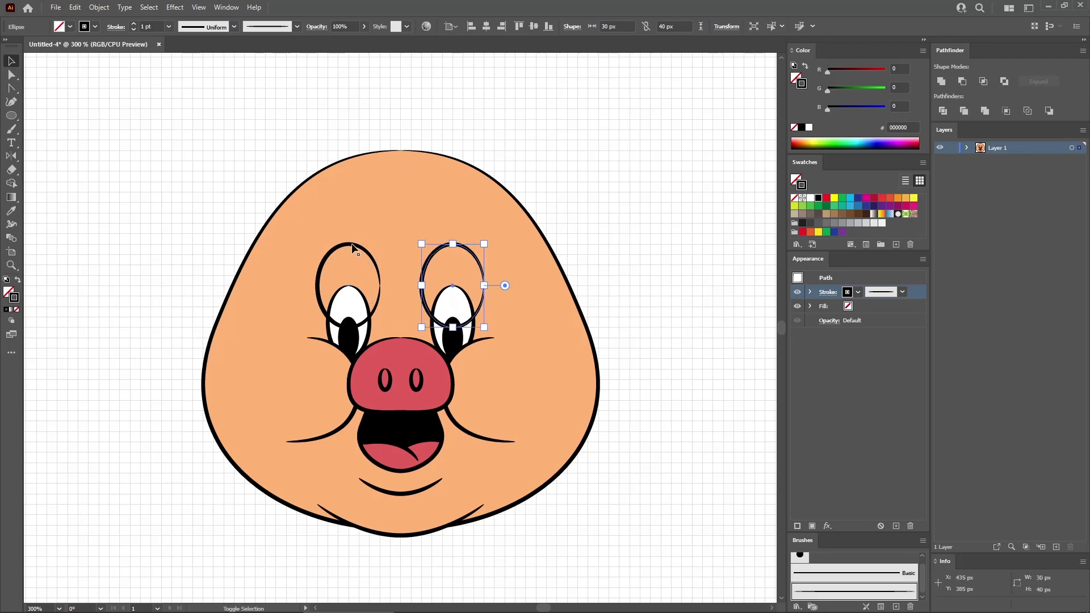
pyautogui.keyDown('shift'); pyautogui.click(352, 247); pyautogui.keyUp('shift')
pyautogui.click(98, 9)
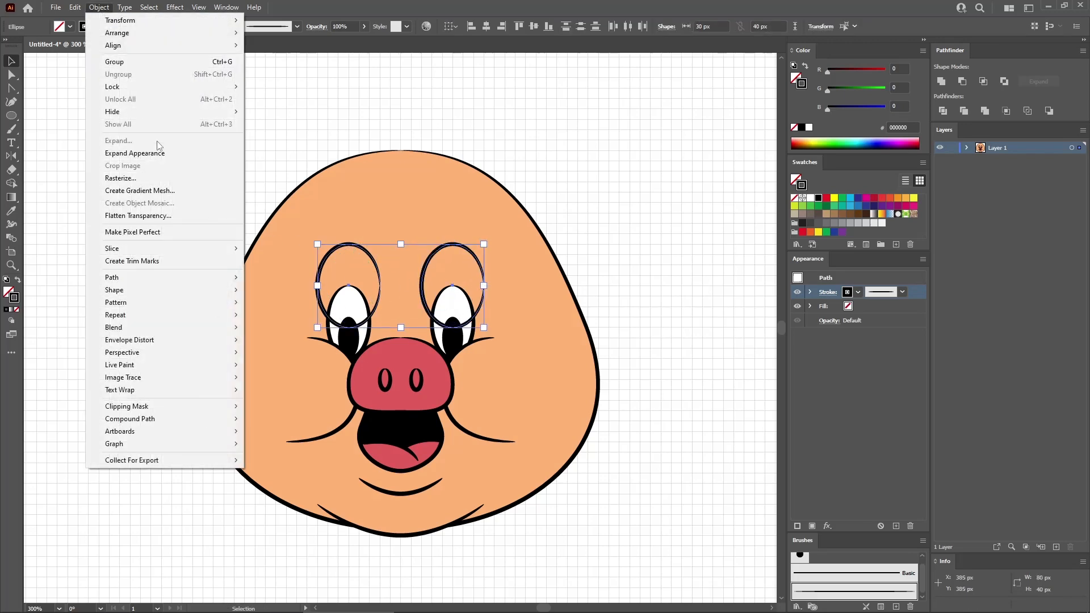
pyautogui.moveTo(166, 277)
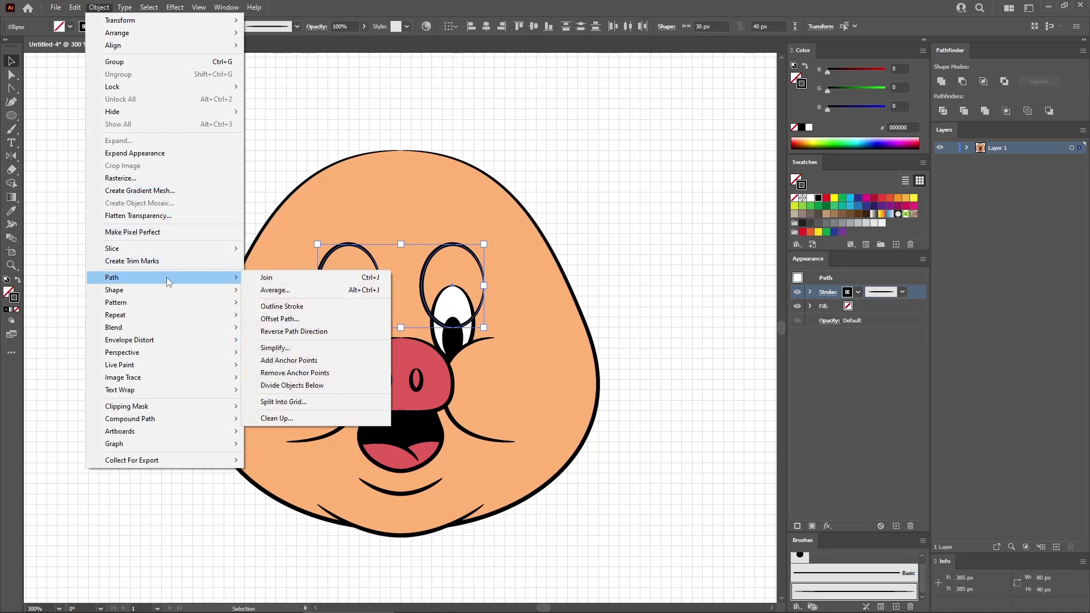
pyautogui.click(306, 364)
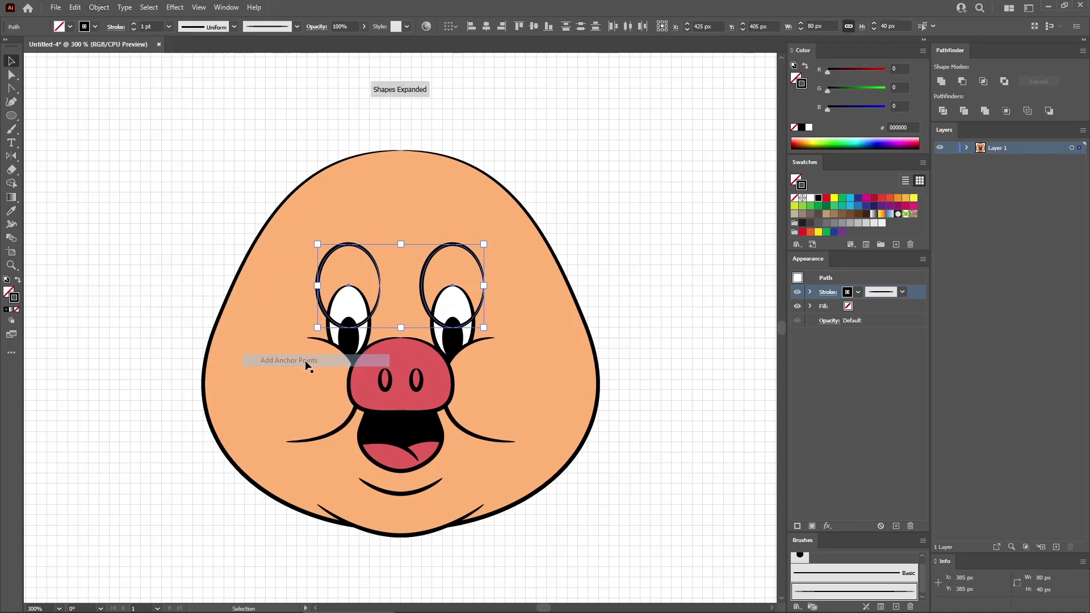
# - Delete the three lower anchors and the inner side anchor of both ellipses over the eyes, leaving two eyebrow arcs
pyautogui.click(13, 76)
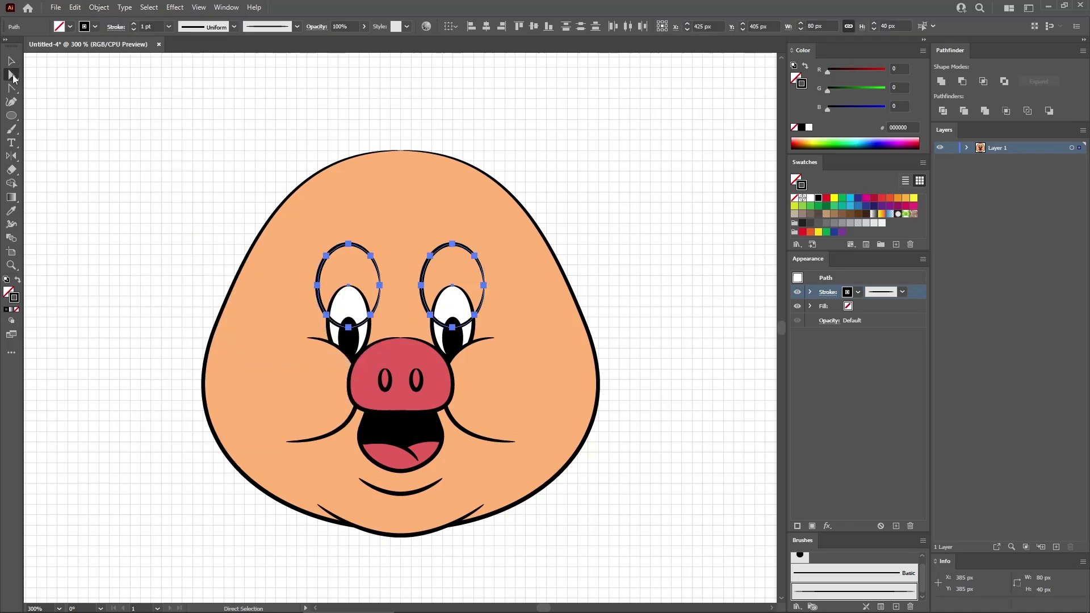
pyautogui.click(328, 315)
pyautogui.keyDown('shift'); pyautogui.click(371, 315); pyautogui.keyUp('shift')
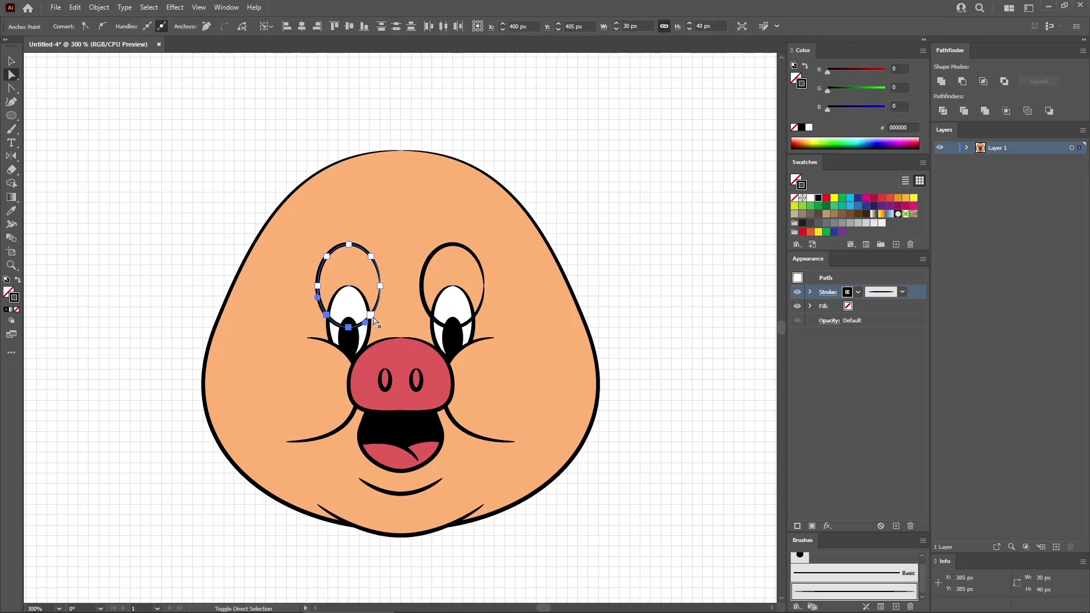
pyautogui.keyDown('shift'); pyautogui.click(379, 285); pyautogui.keyUp('shift')
pyautogui.keyDown('shift'); pyautogui.click(421, 286); pyautogui.keyUp('shift')
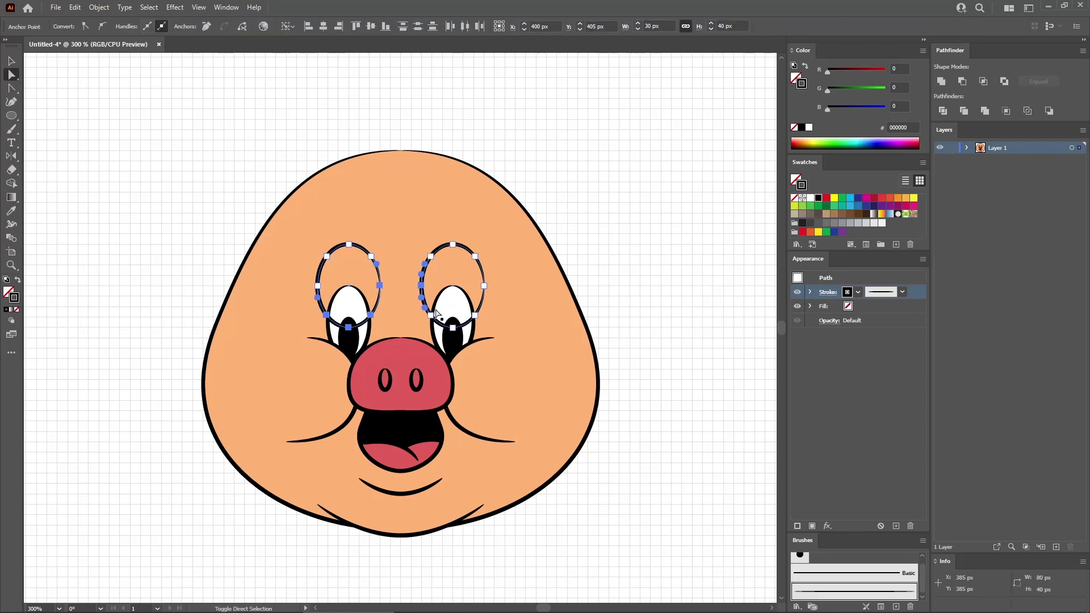
pyautogui.keyDown('shift'); pyautogui.click(430, 315); pyautogui.keyUp('shift')
pyautogui.keyDown('shift'); pyautogui.click(453, 327); pyautogui.keyUp('shift')
pyautogui.keyDown('shift'); pyautogui.click(475, 314); pyautogui.keyUp('shift')
pyautogui.press('Delete')
# - Create a 75 x 85 px unfilled ellipse over the face's left edge and give its outline the tapered brush
pyautogui.click(11, 116)
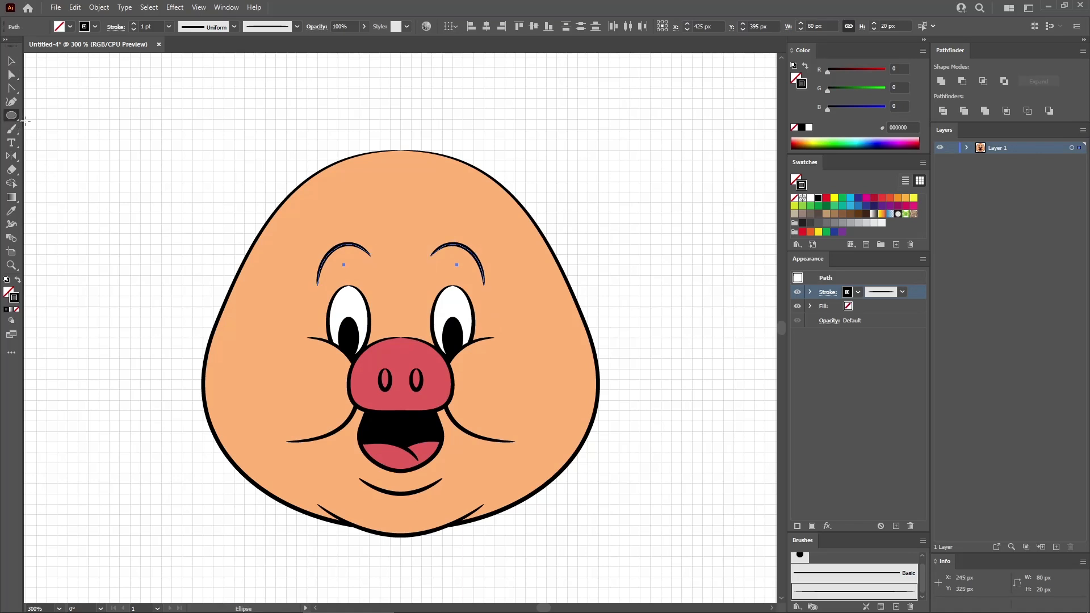
pyautogui.click(165, 260)
pyautogui.write('75')
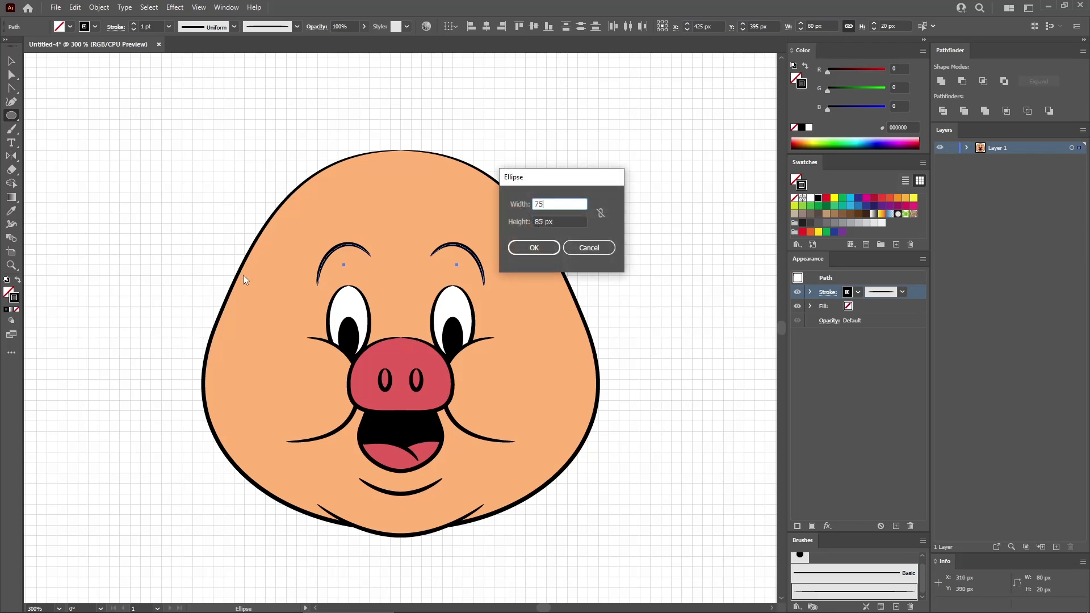
pyautogui.press('Tab')
pyautogui.write('8')
pyautogui.press('Return')
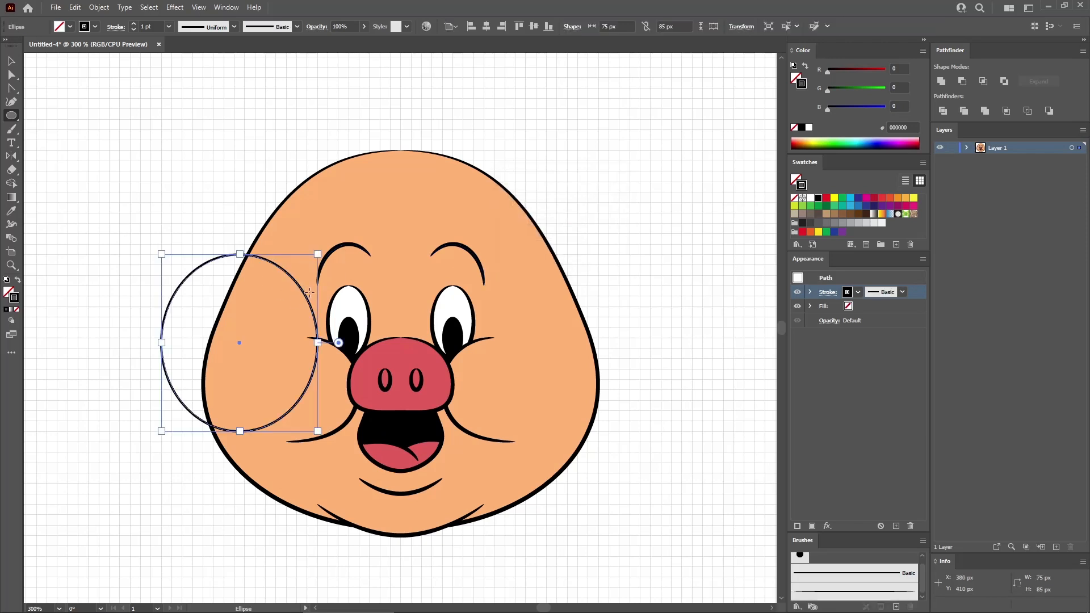
pyautogui.click(883, 592)
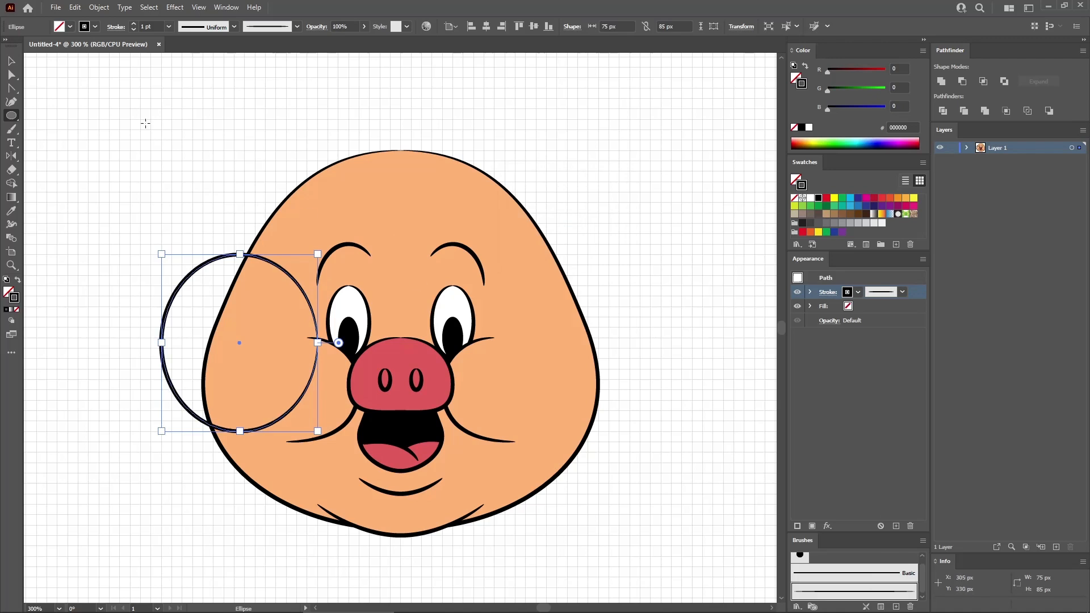
# - Place one copy of the 75 x 85 px ellipse against each side of the face and add extra anchor points to both
pyautogui.click(16, 62)
pyautogui.moveTo(207, 260); pyautogui.dragTo(495, 308)
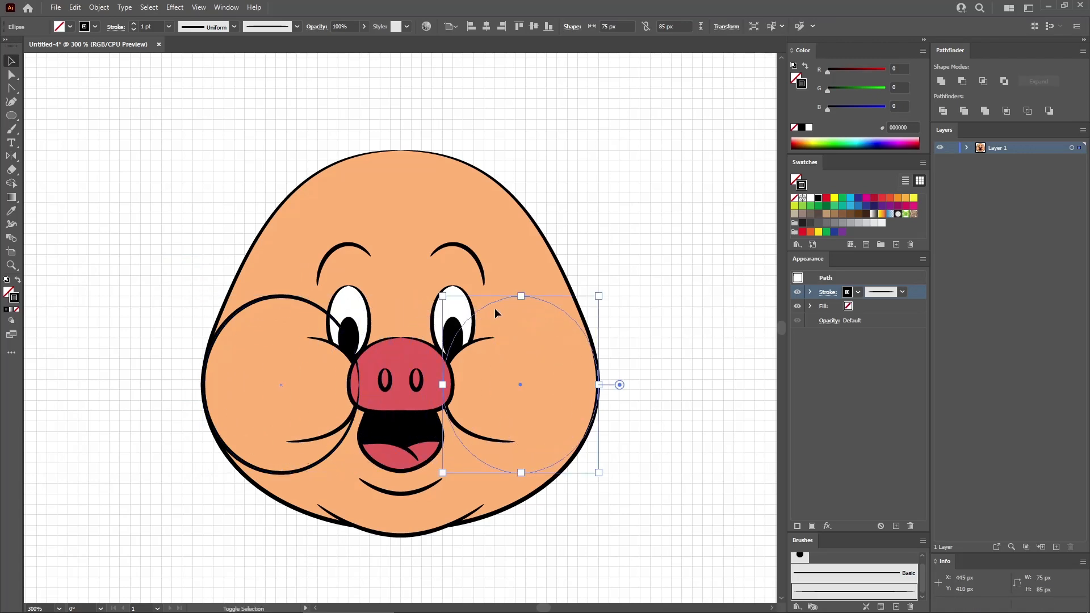
pyautogui.keyDown('shift'); pyautogui.click(278, 297); pyautogui.keyUp('shift')
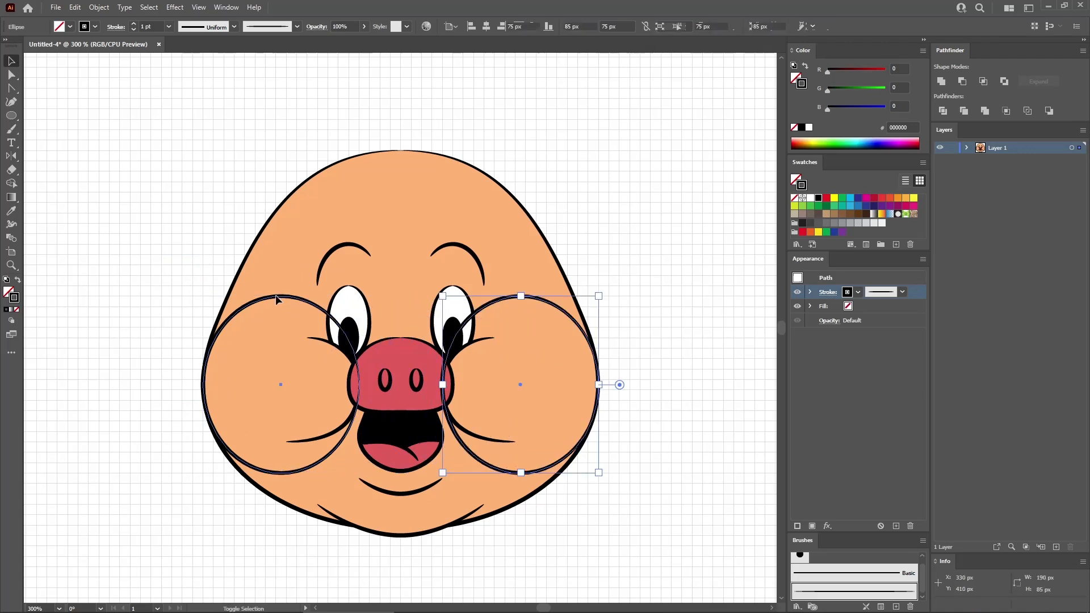
pyautogui.click(97, 8)
pyautogui.moveTo(188, 279)
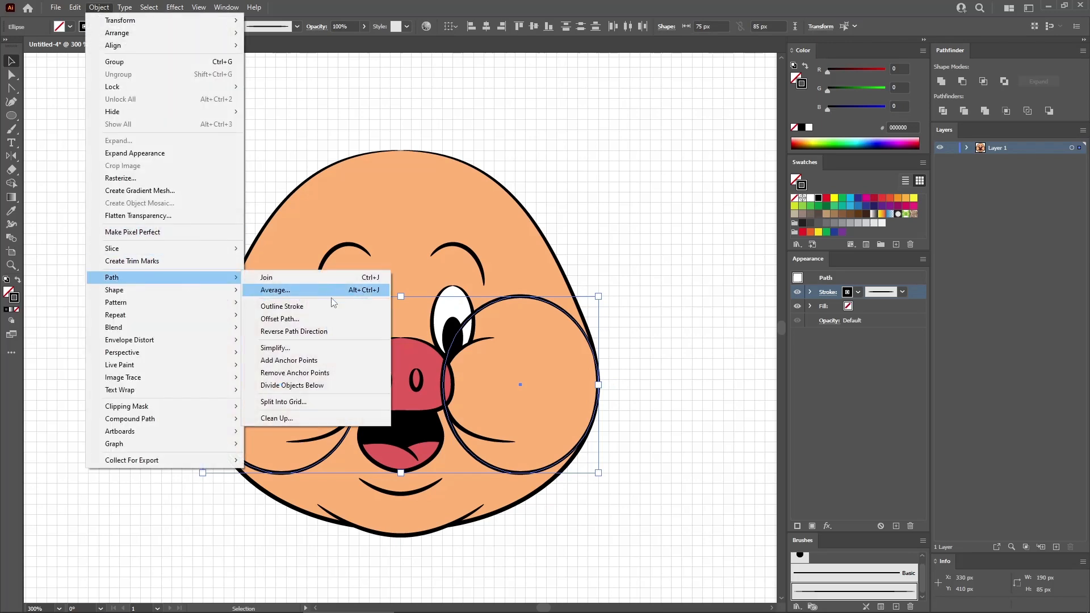
pyautogui.click(301, 361)
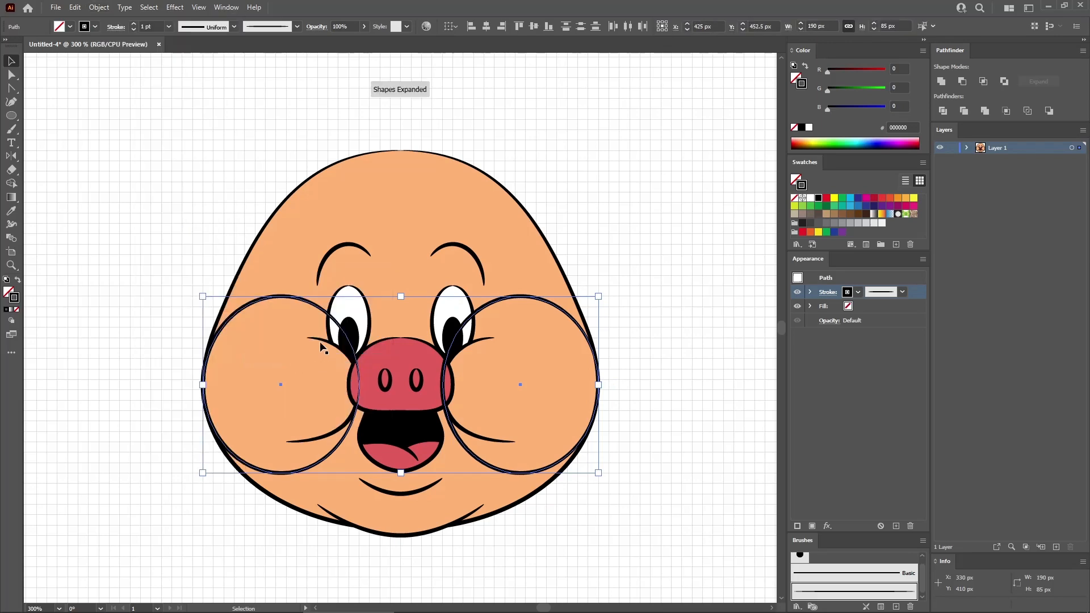
# - Delete the top anchor and the three inner anchors of both large cheek ellipses, leaving curved lines along the outer cheeks
pyautogui.click(13, 75)
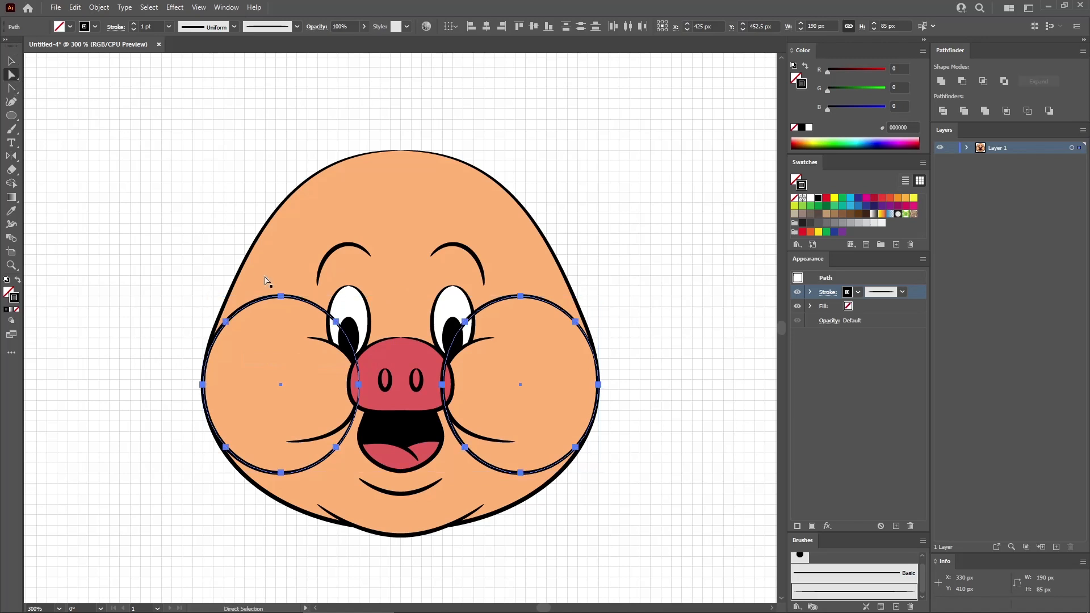
pyautogui.click(281, 297)
pyautogui.keyDown('shift'); pyautogui.click(336, 322); pyautogui.keyUp('shift')
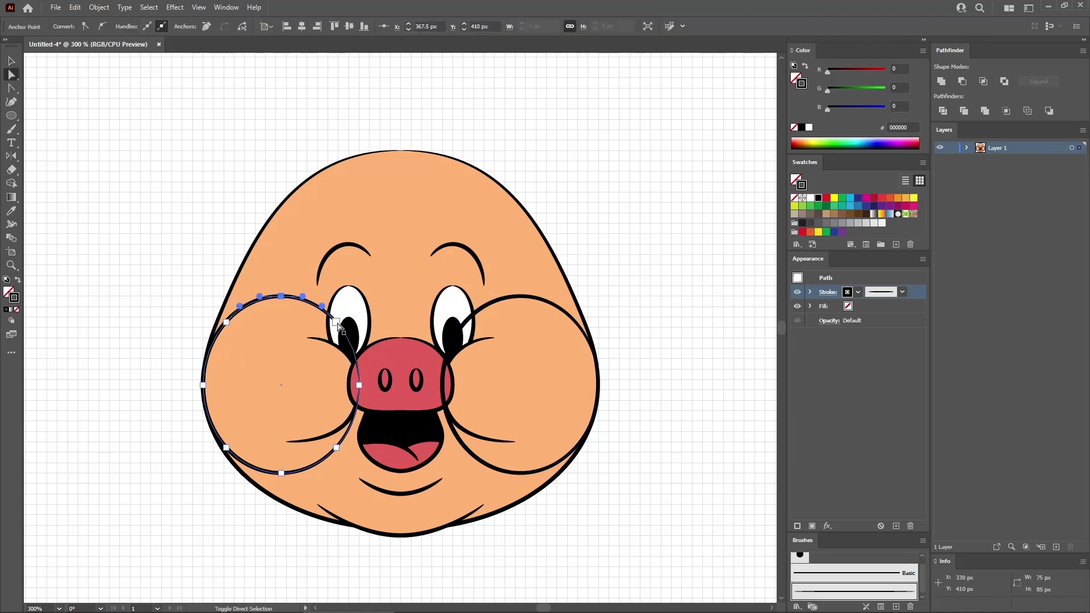
pyautogui.keyDown('shift'); pyautogui.click(359, 385); pyautogui.keyUp('shift')
pyautogui.keyDown('shift'); pyautogui.click(337, 448); pyautogui.keyUp('shift')
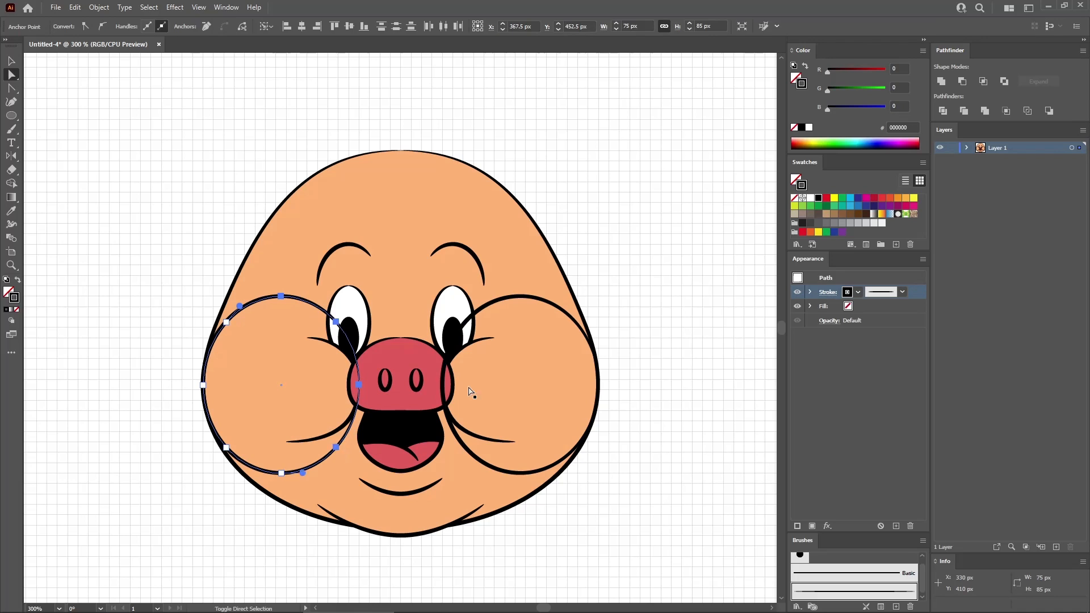
pyautogui.keyDown('shift'); pyautogui.click(465, 322); pyautogui.keyUp('shift')
pyautogui.keyDown('shift'); pyautogui.click(465, 322); pyautogui.keyUp('shift')
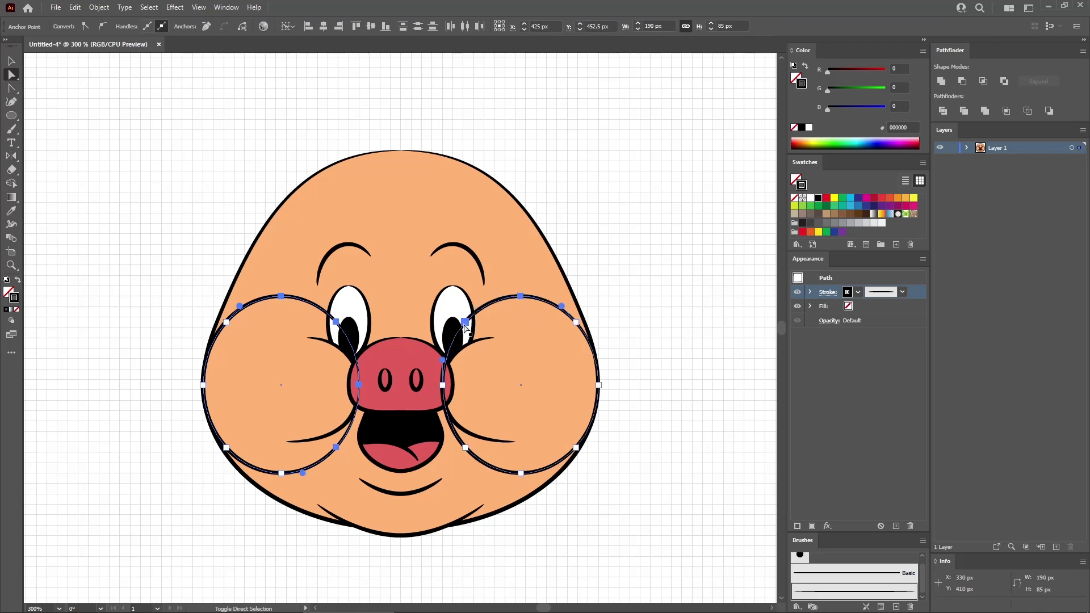
pyautogui.keyDown('shift'); pyautogui.click(442, 386); pyautogui.keyUp('shift')
pyautogui.keyDown('shift'); pyautogui.click(464, 448); pyautogui.keyUp('shift')
pyautogui.press('Delete')
pyautogui.click(158, 233)
# - Create a 40 x 80 px ellipse to the right of the head with the face's fill colour and the tapered brush
pyautogui.click(11, 116)
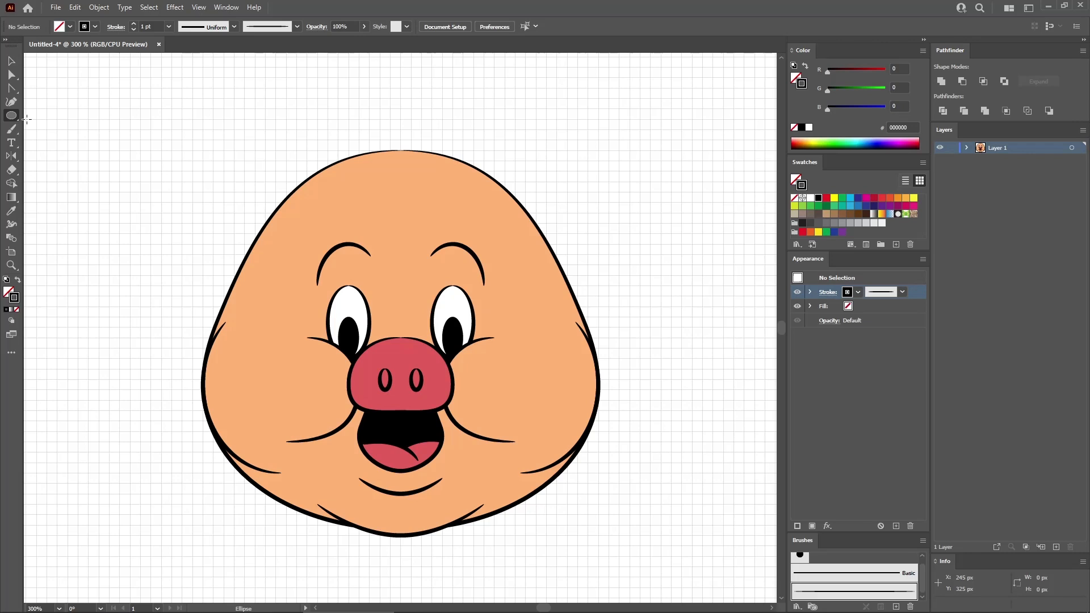
pyautogui.click(629, 159)
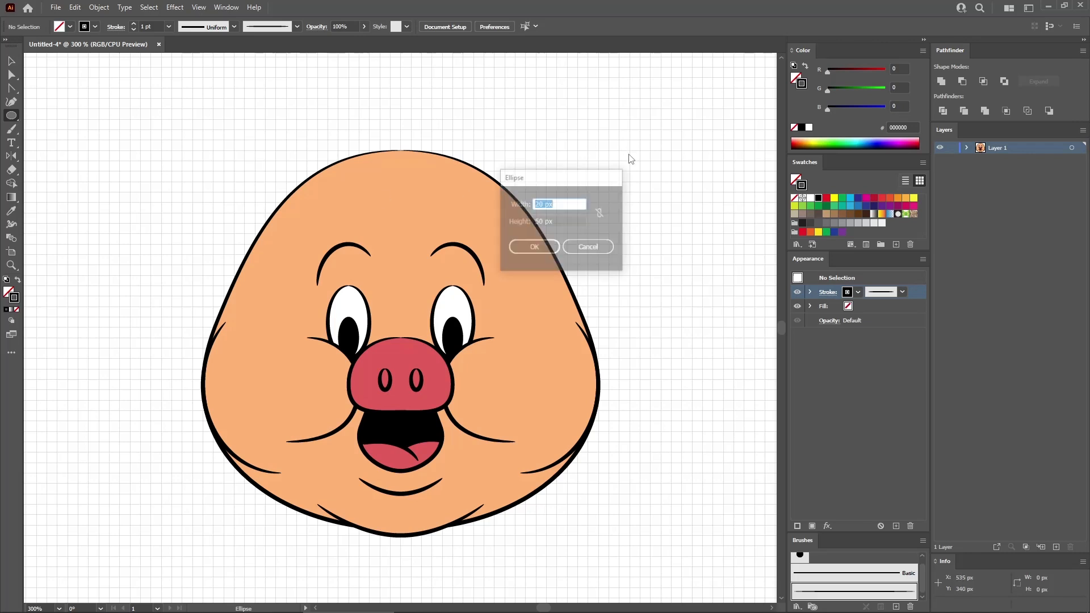
pyautogui.write('40')
pyautogui.press('Tab')
pyautogui.write('80')
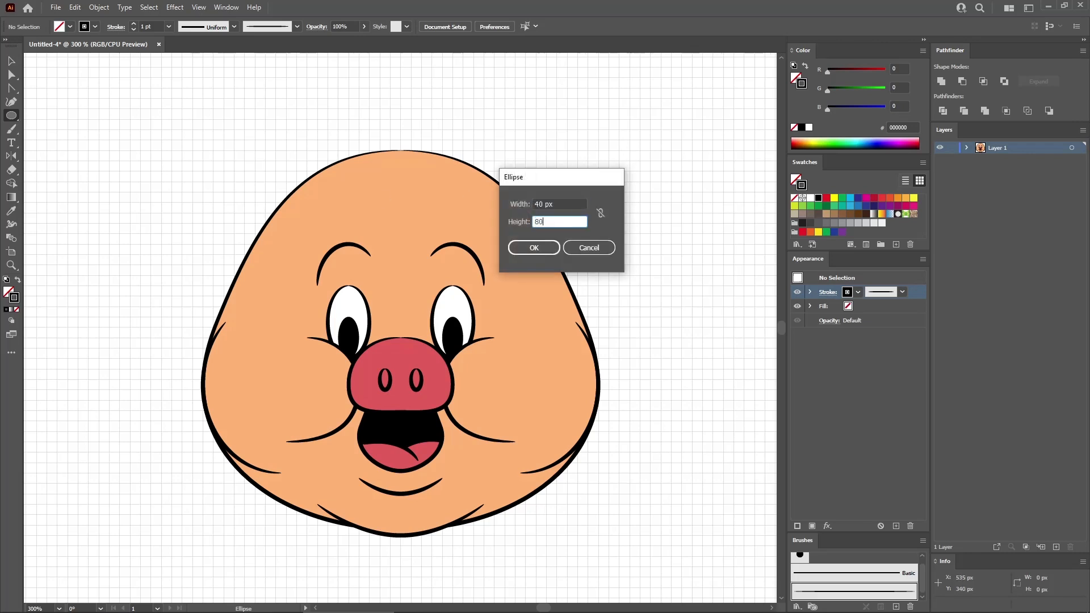
pyautogui.press('Return')
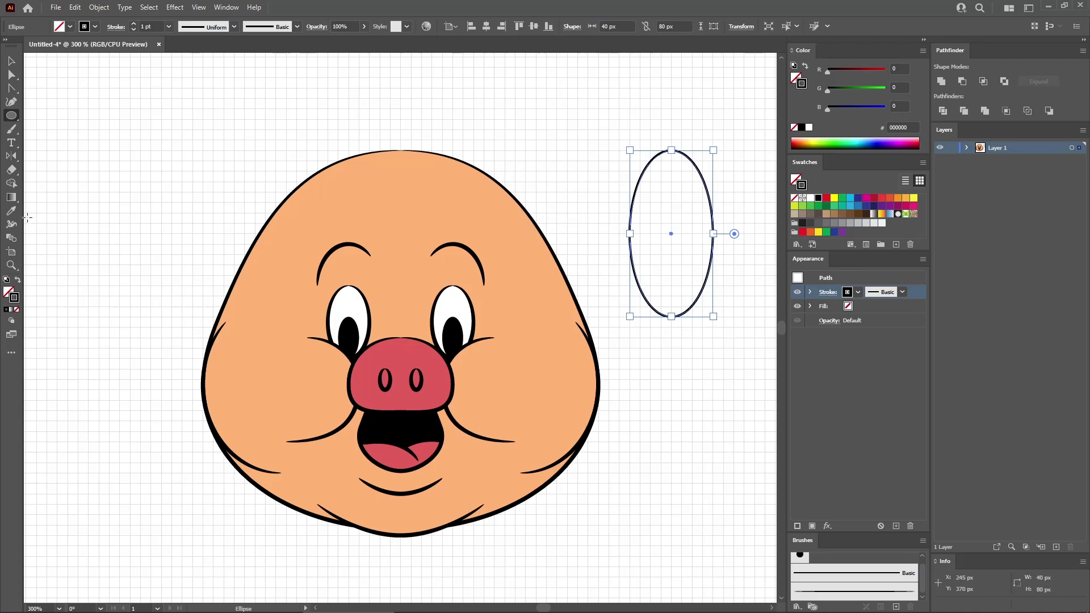
pyautogui.click(12, 211)
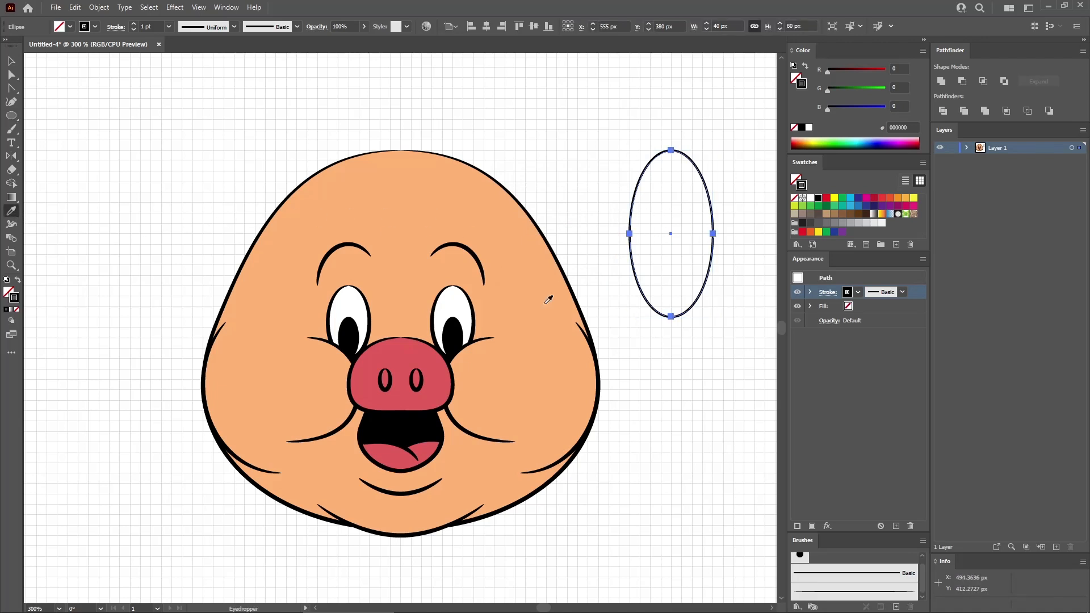
pyautogui.click(526, 289)
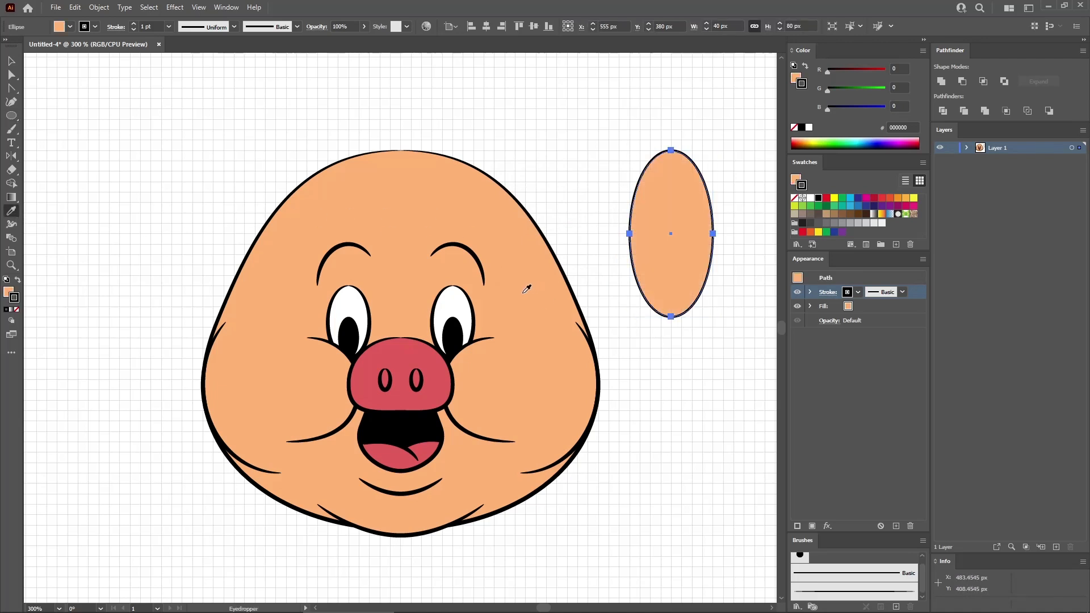
pyautogui.click(868, 595)
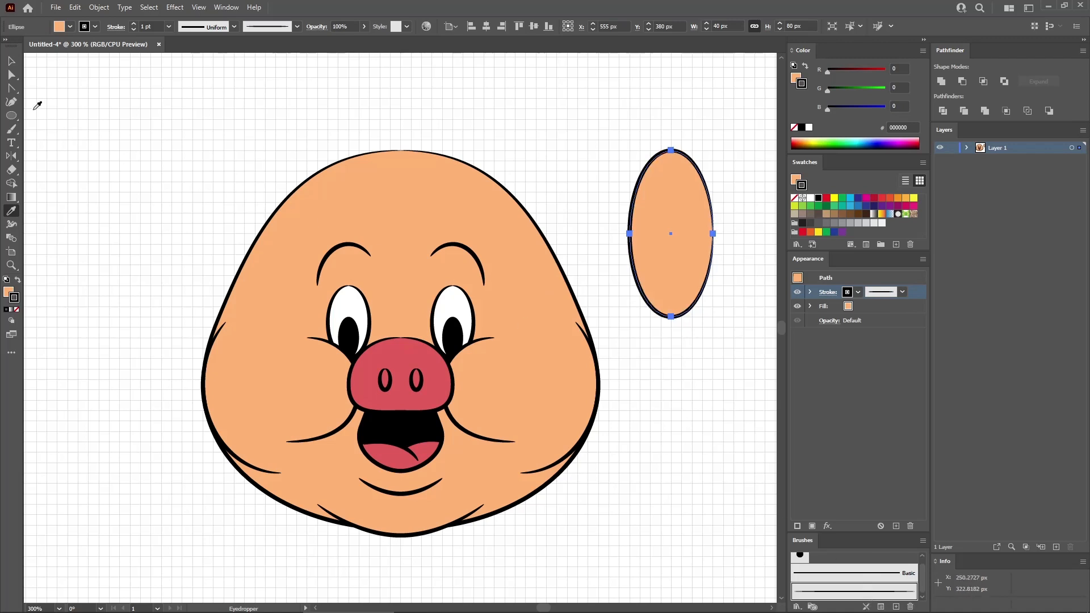
# - Convert the top anchor of the 40 x 80 px ellipse into a corner and cut the path at that point
pyautogui.click(11, 90)
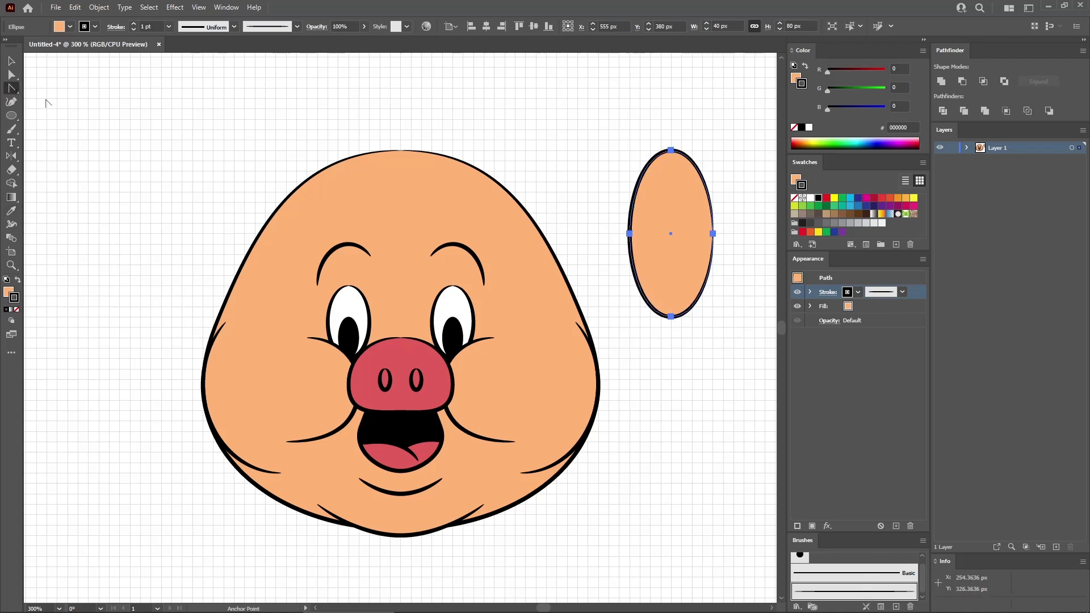
pyautogui.click(671, 151)
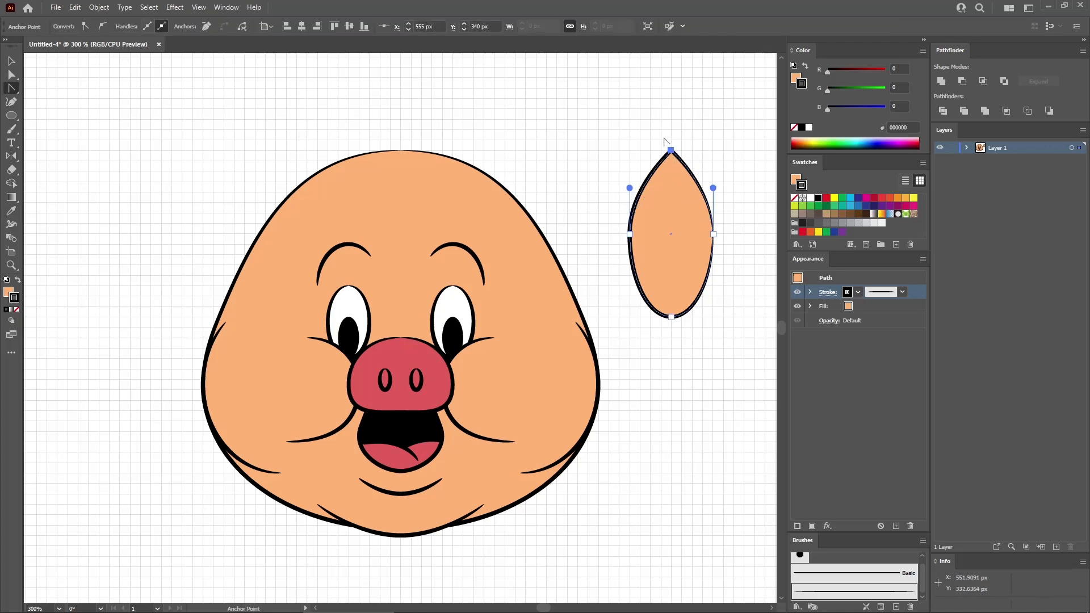
pyautogui.click(242, 27)
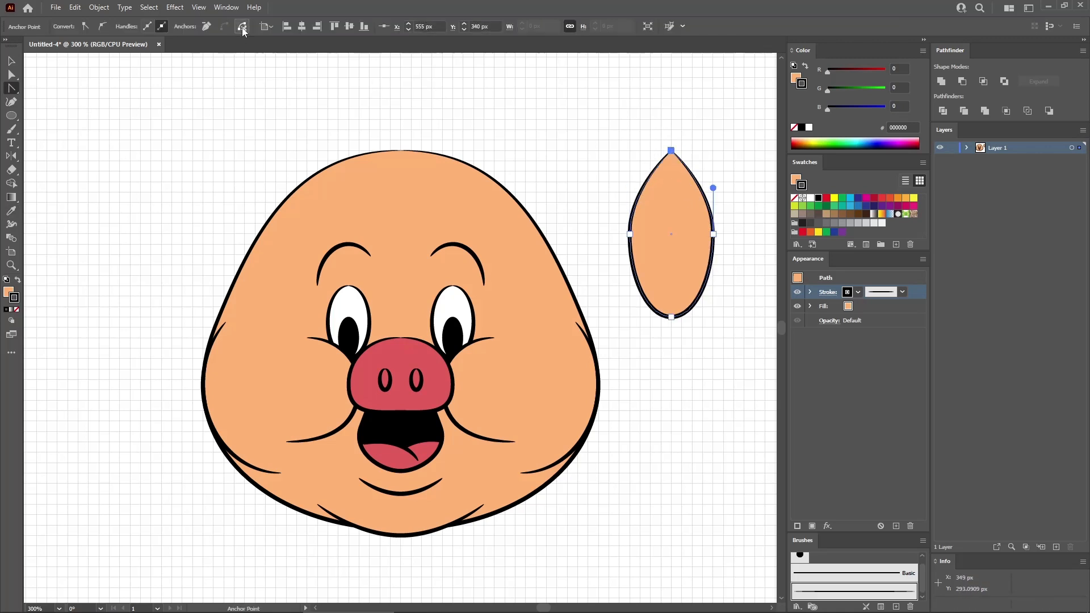
# - Create a 20 x 50 px ellipse next to the ear shape with a black fill and the tapered brush outline
pyautogui.click(11, 115)
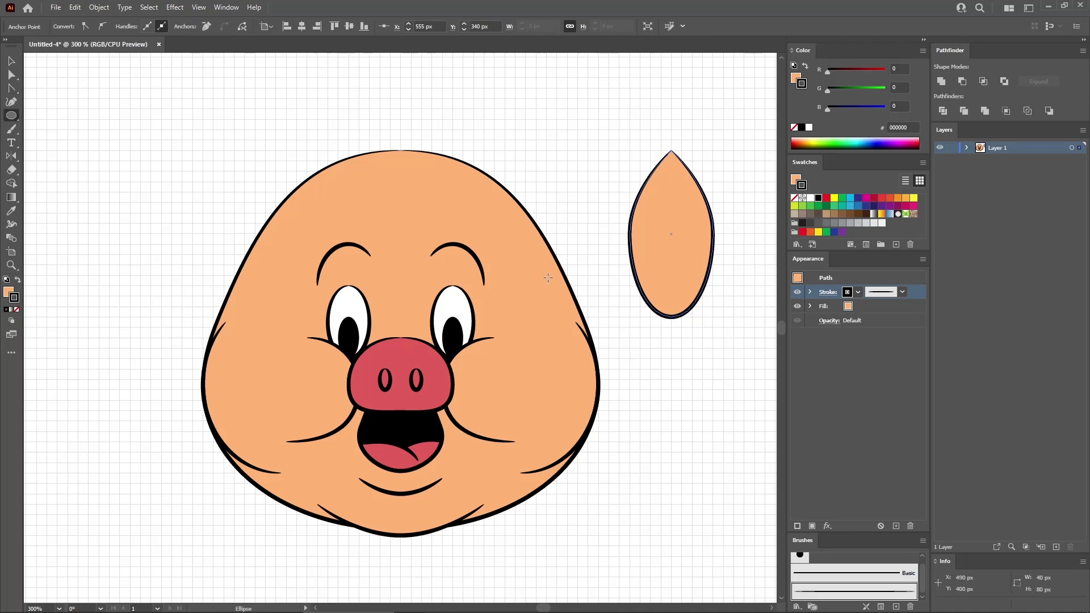
pyautogui.click(608, 267)
pyautogui.write('20')
pyautogui.press('Tab')
pyautogui.write('50')
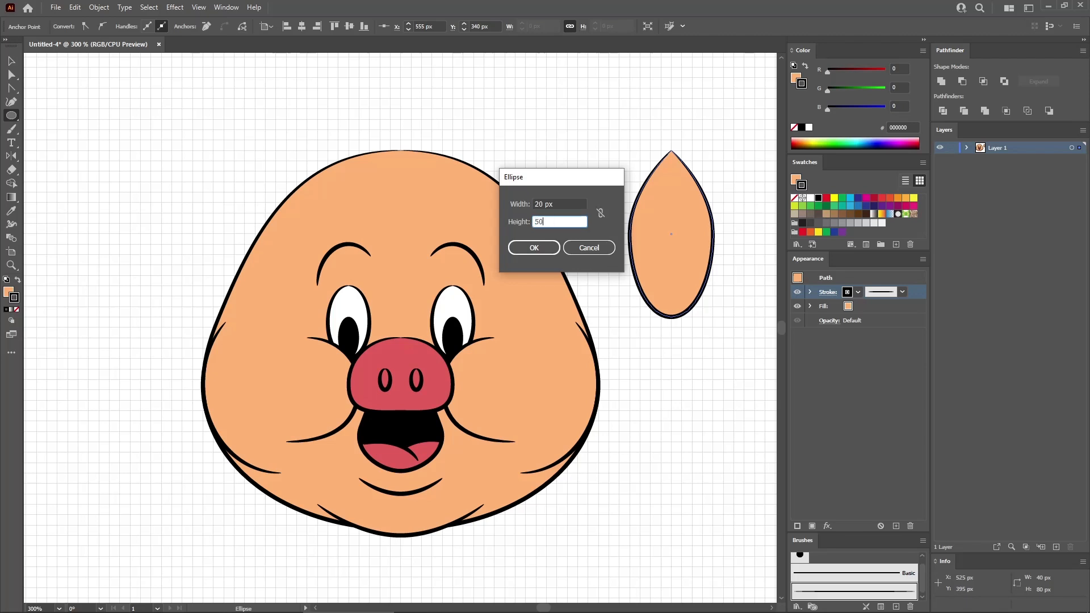
pyautogui.press('Return')
pyautogui.click(867, 308)
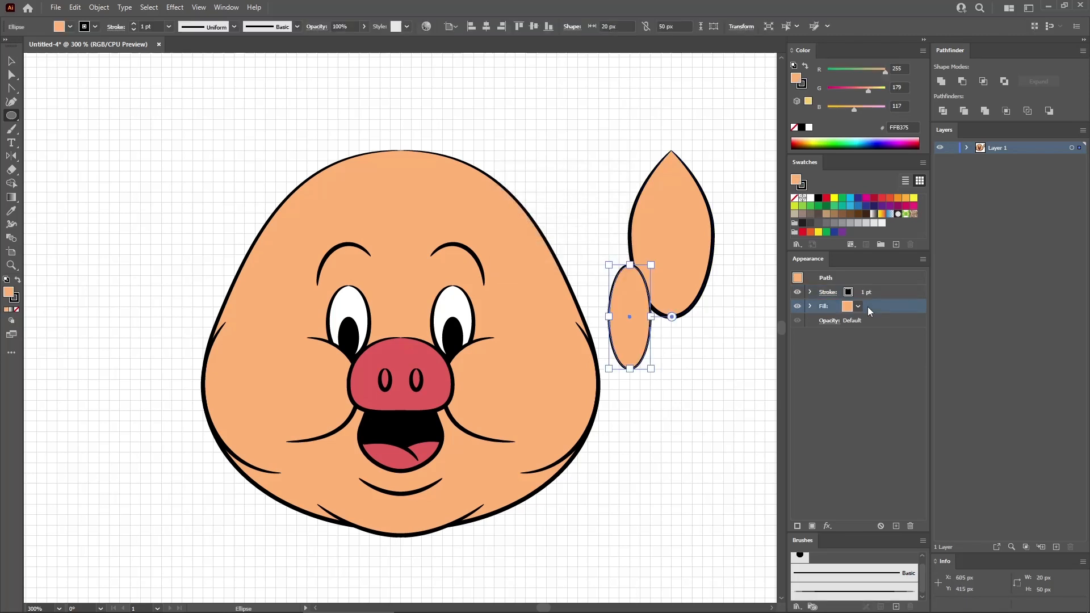
pyautogui.click(803, 223)
pyautogui.click(890, 287)
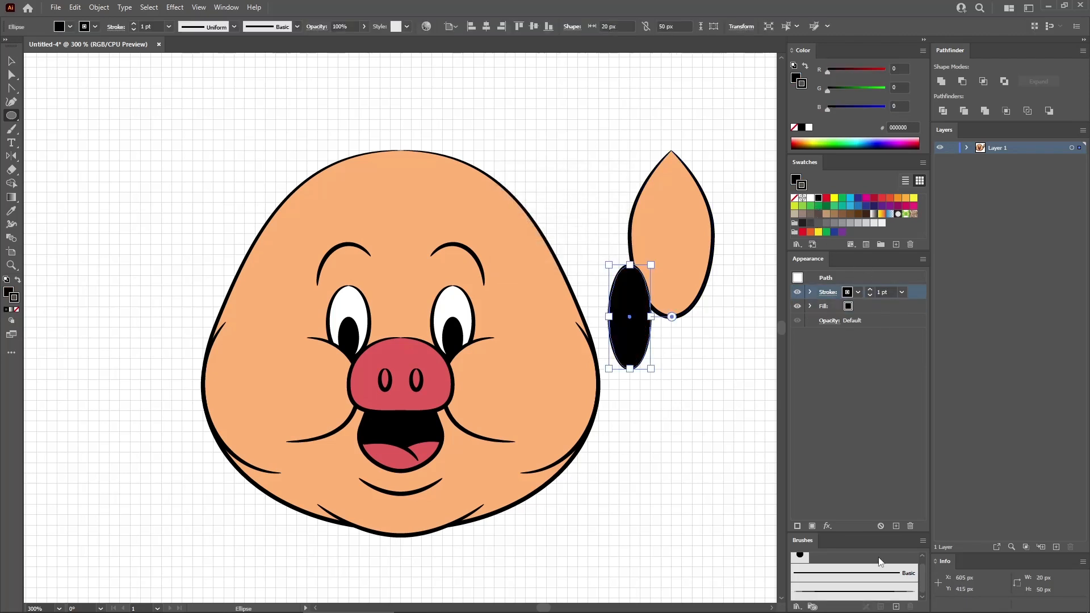
pyautogui.click(877, 592)
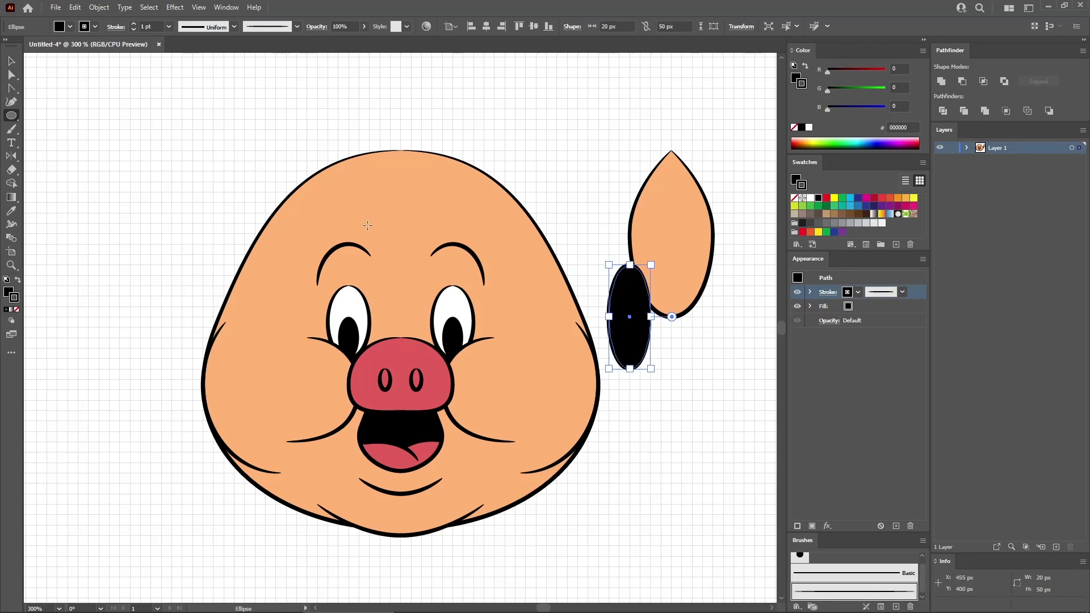
# - Convert the top anchor of the black ellipse into a corner and cut the path at that point
pyautogui.click(11, 88)
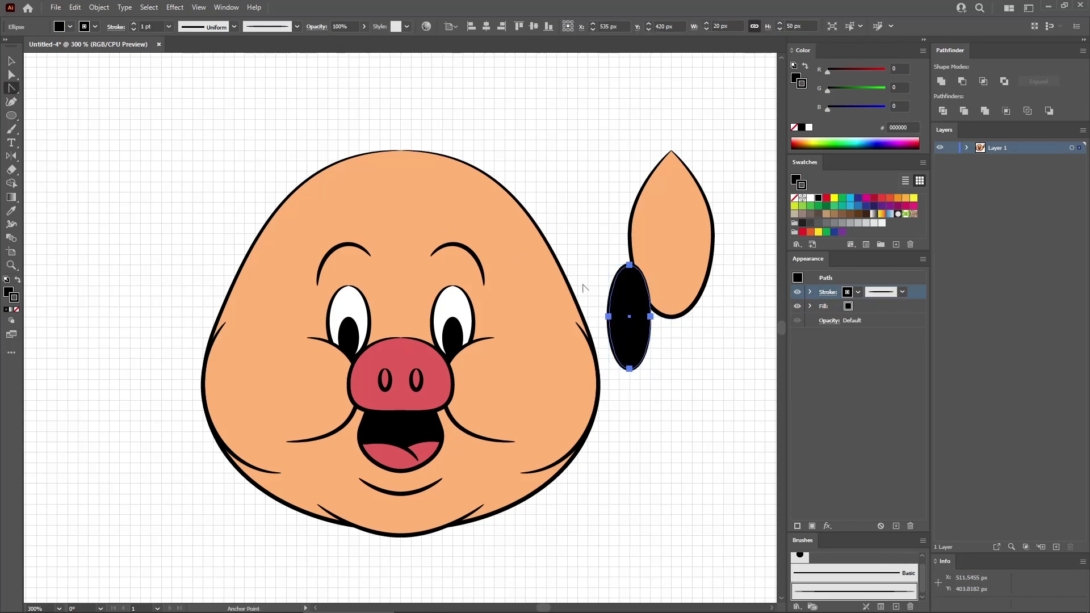
pyautogui.click(630, 266)
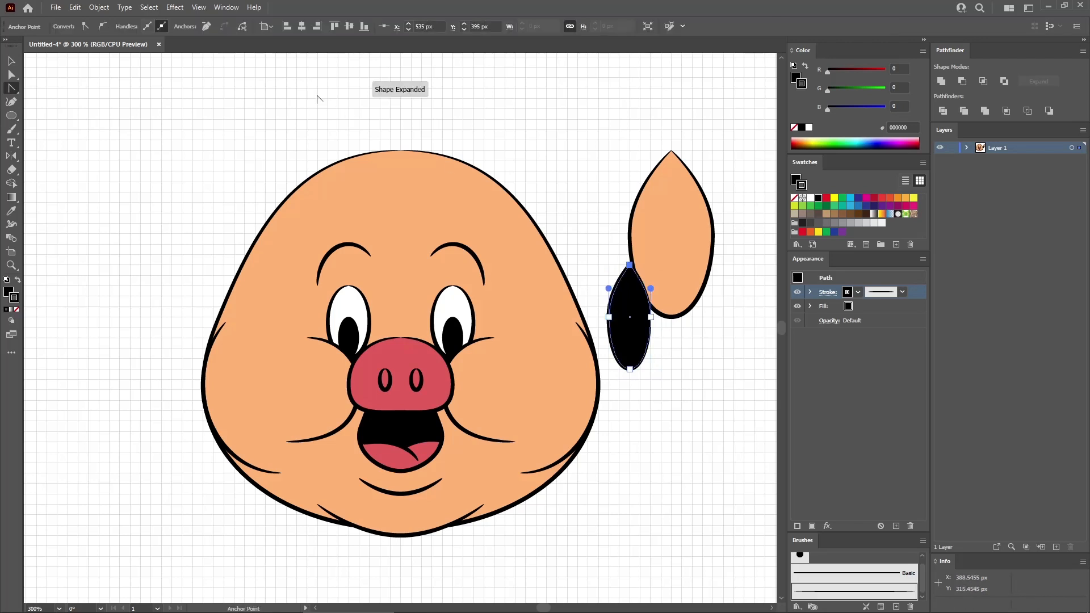
pyautogui.click(241, 31)
# - Centre the black pointed shape inside the larger ear shape and group the two
pyautogui.press('v')
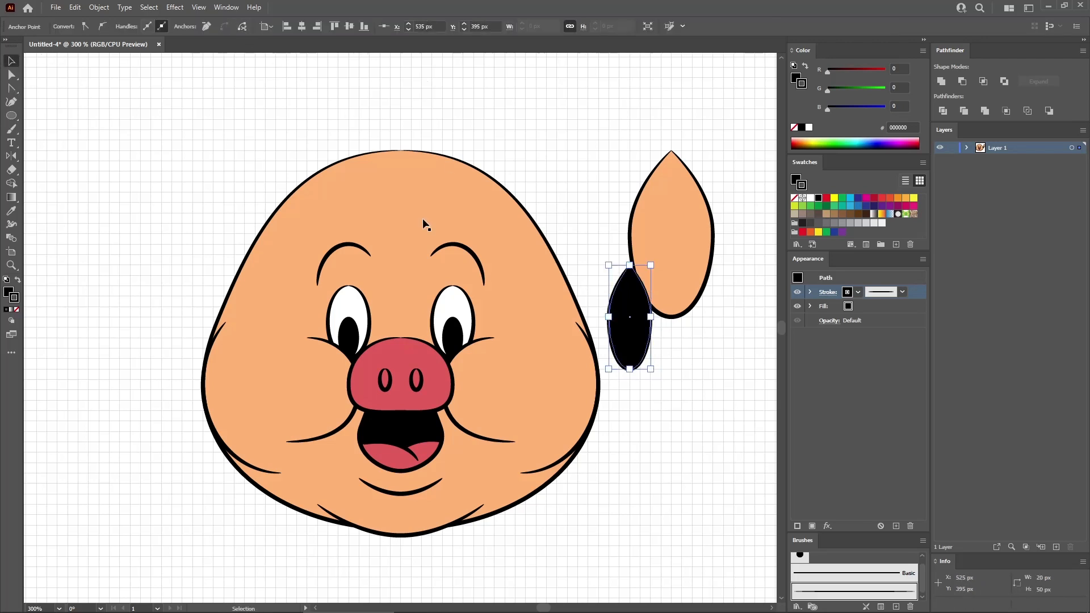
pyautogui.moveTo(628, 317); pyautogui.dragTo(672, 231)
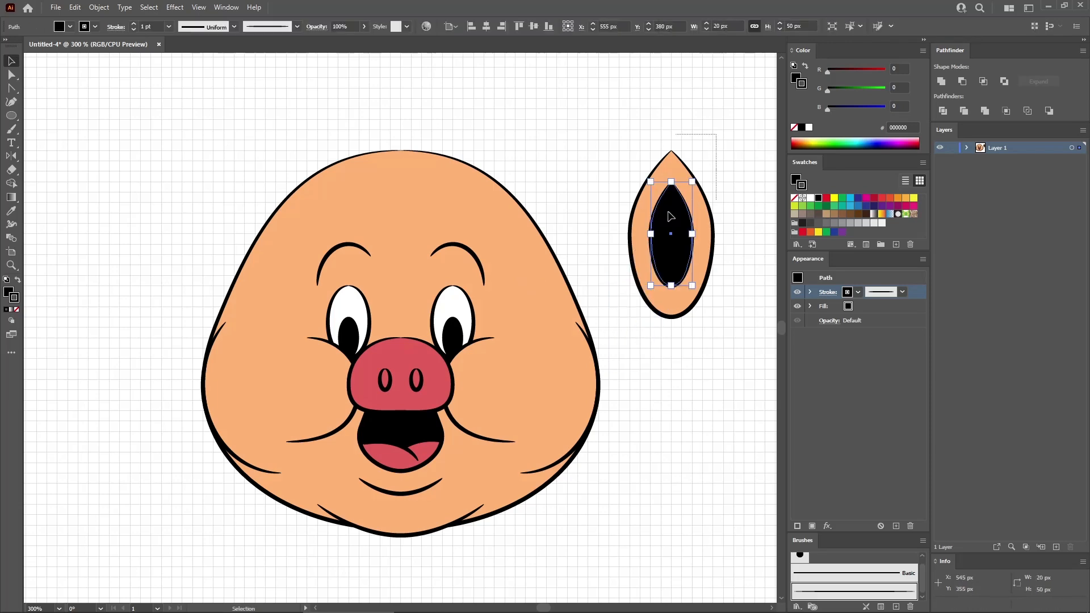
pyautogui.keyDown('shift'); pyautogui.click(632, 246); pyautogui.keyUp('shift')
pyautogui.press('a')
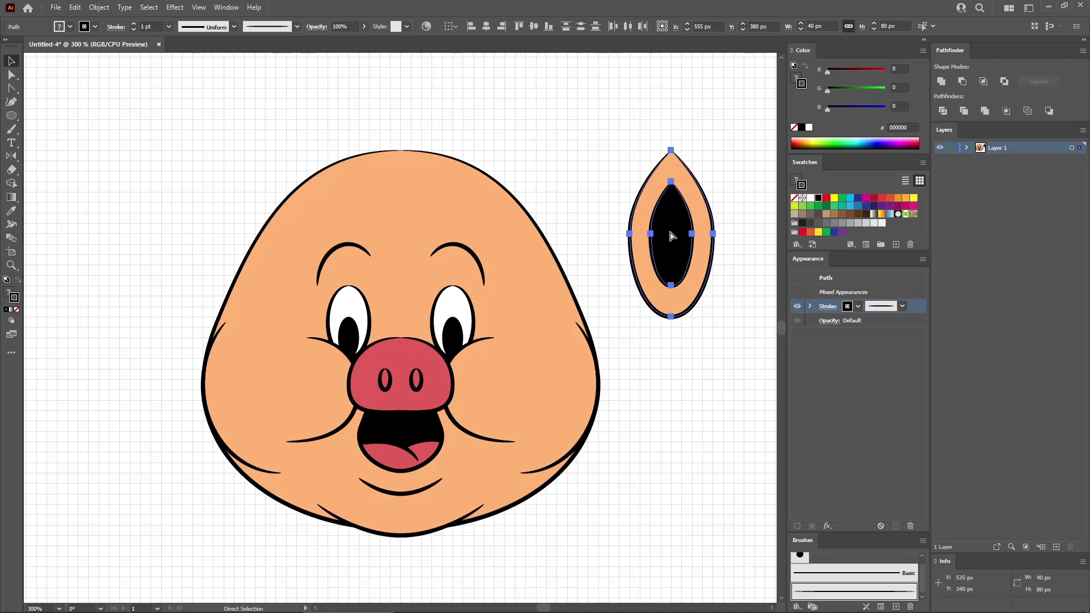
pyautogui.hotkey('ctrl', 'g')
pyautogui.press('v')
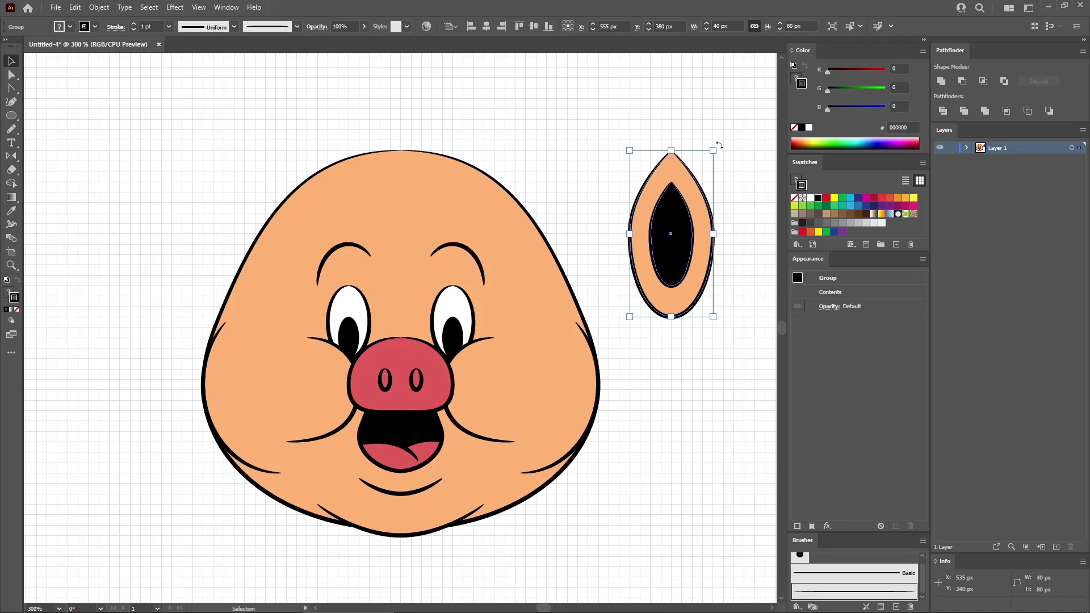
# - Rotate the ear group clockwise about 45 degrees and place it over the upper right of the head
pyautogui.moveTo(720, 146); pyautogui.dragTo(743, 194)
pyautogui.moveTo(668, 235); pyautogui.dragTo(503, 229)
# - Make a reflected copy of the ear at a -90° axis angle and place it over the upper left of the head
pyautogui.click(99, 8)
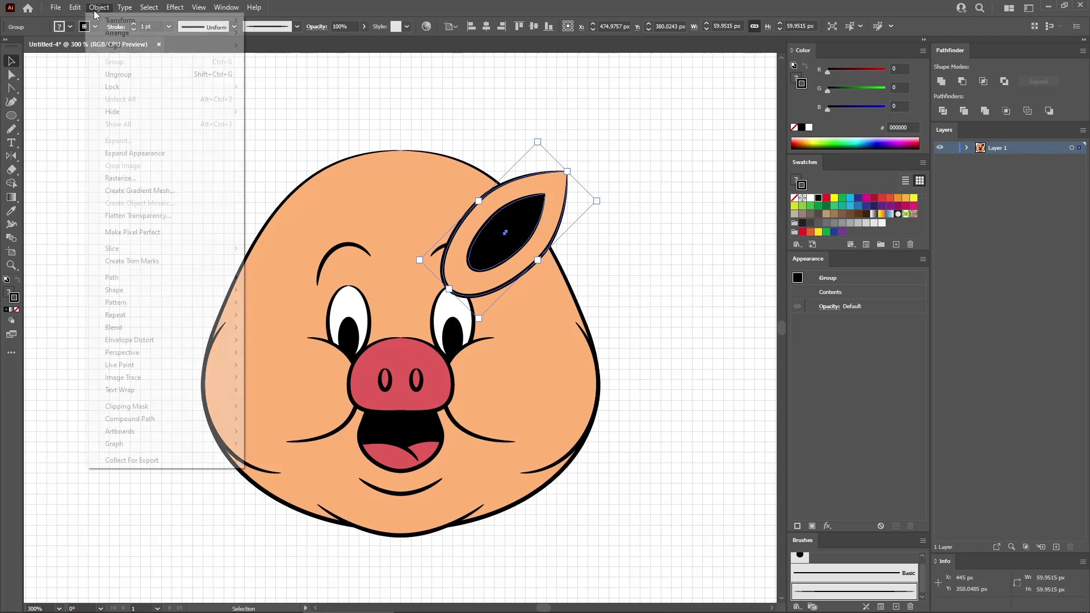
pyautogui.moveTo(128, 21)
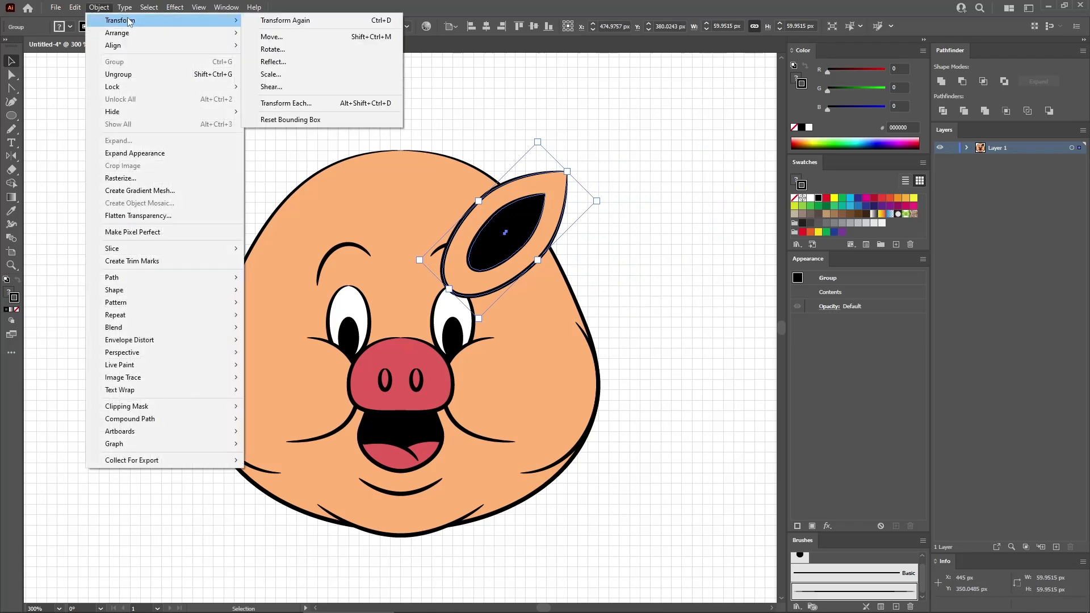
pyautogui.click(318, 60)
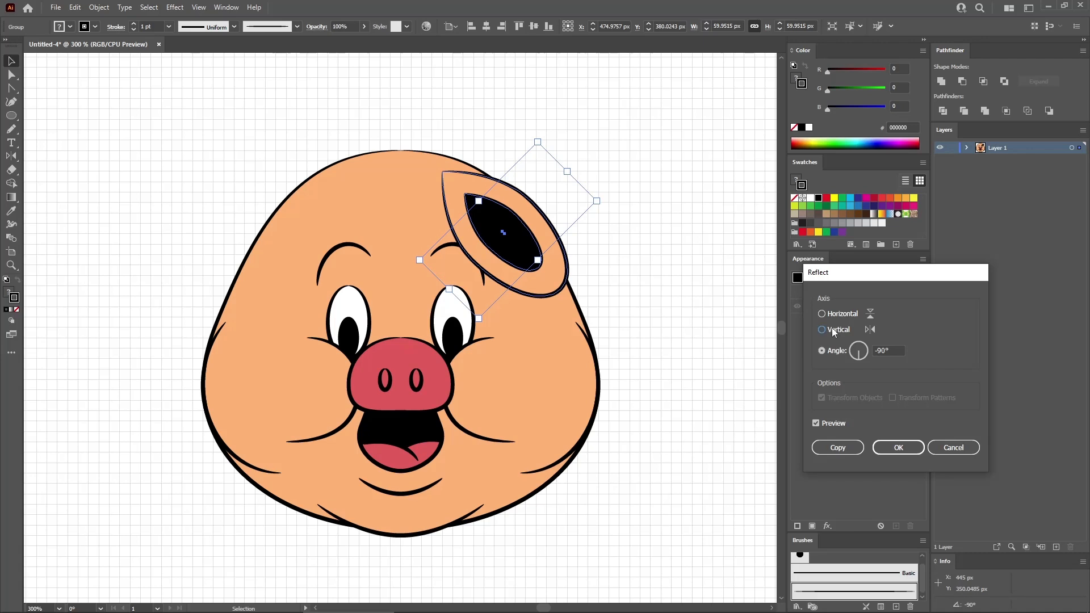
pyautogui.click(844, 449)
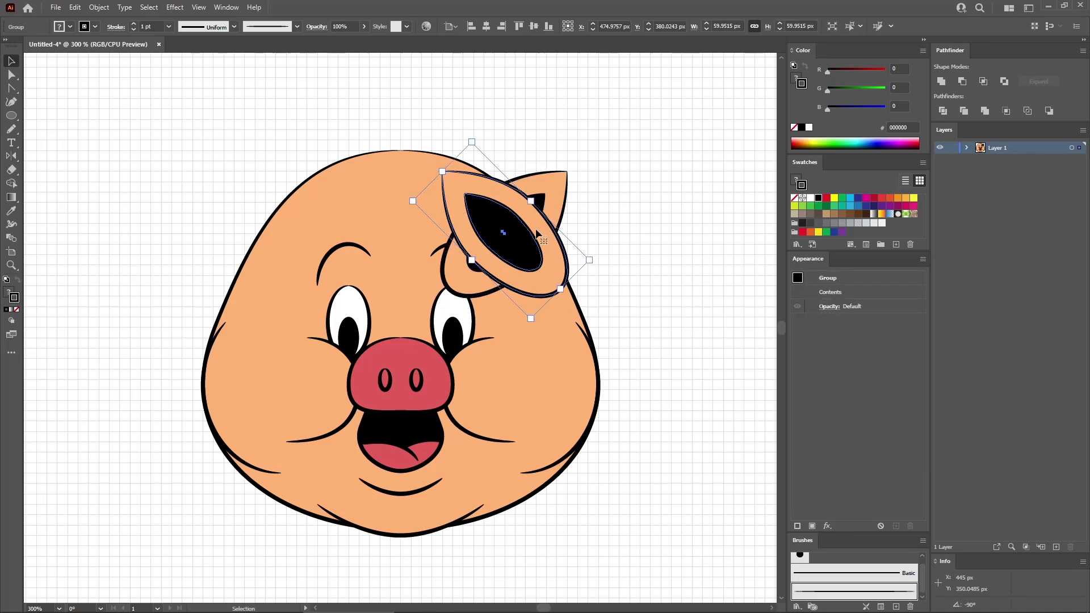
pyautogui.moveTo(531, 240); pyautogui.dragTo(328, 243)
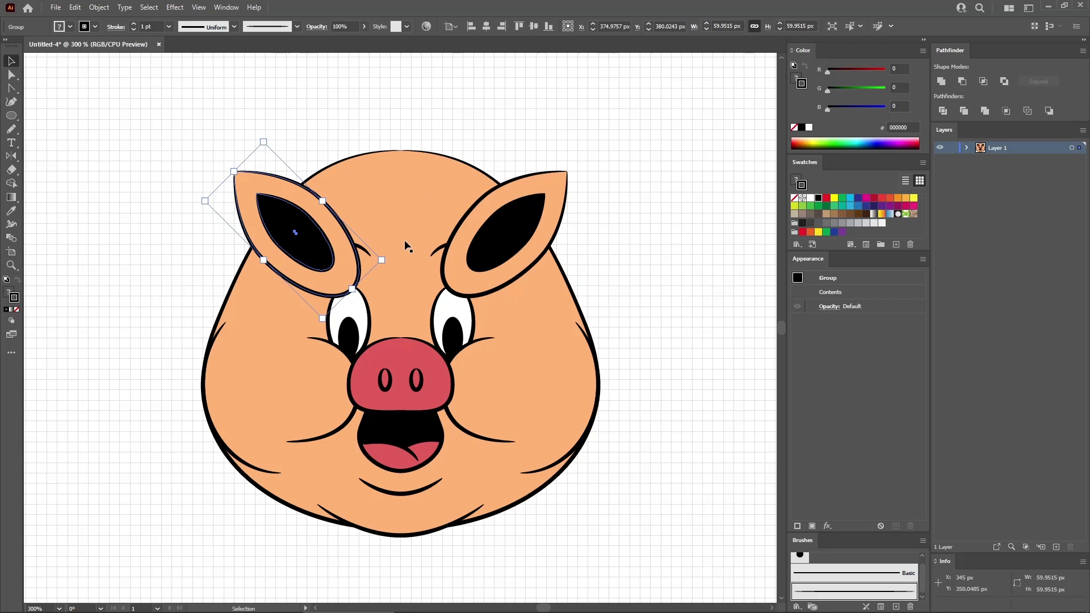
# - Send both ears to the back so they sit behind the head
pyautogui.keyDown('shift'); pyautogui.click(509, 243); pyautogui.keyUp('shift')
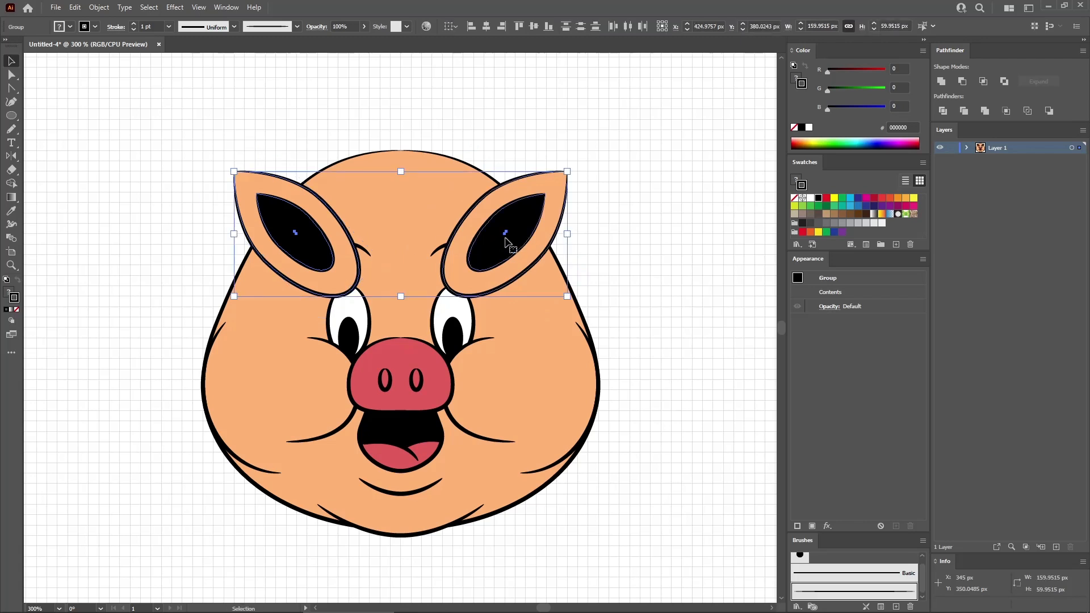
pyautogui.rightClick(518, 221)
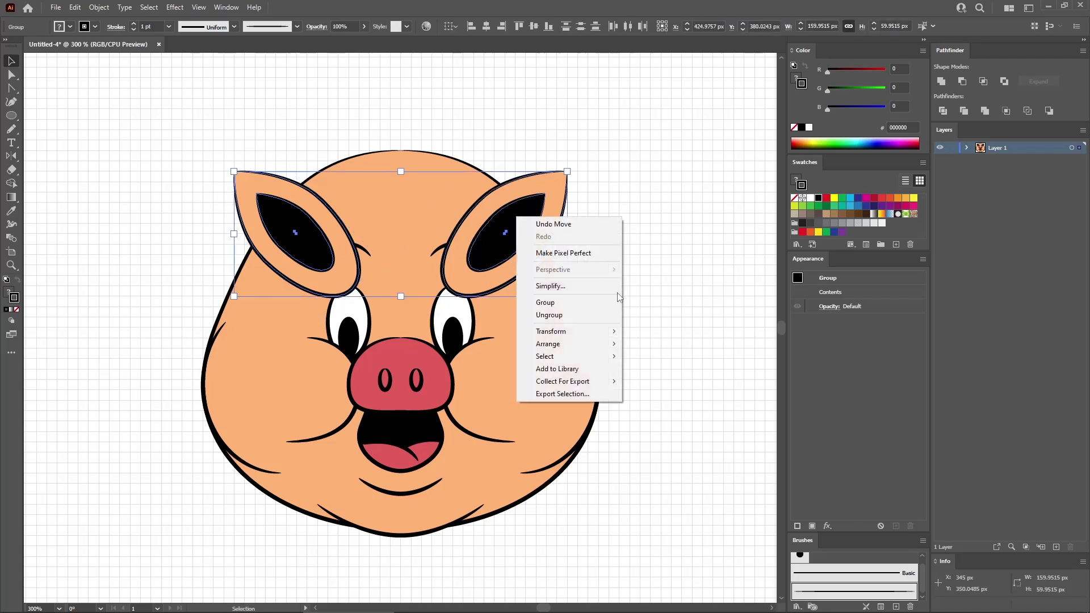
pyautogui.moveTo(588, 343)
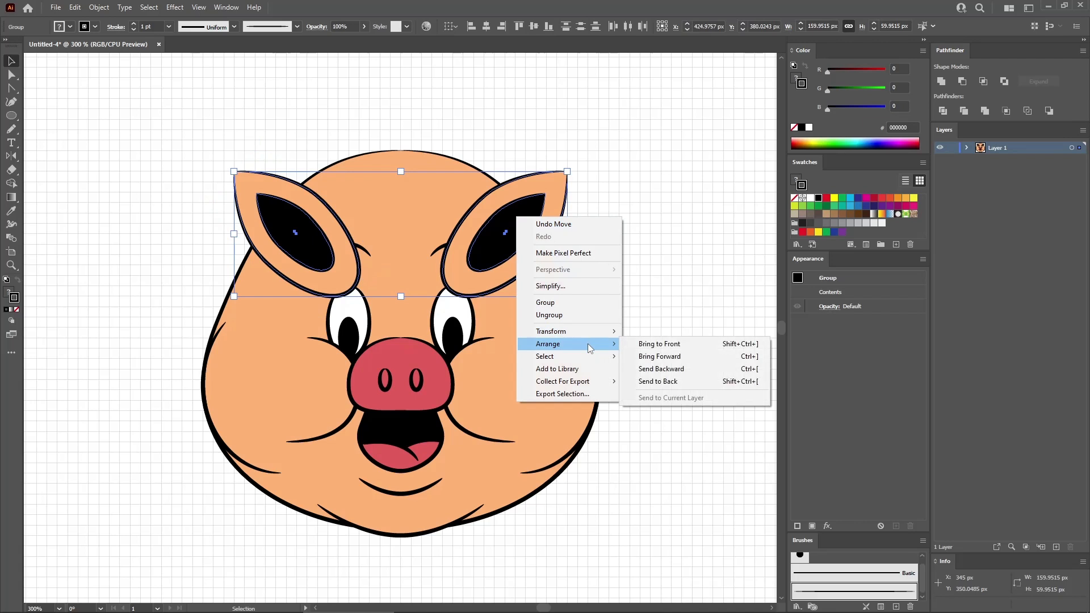
pyautogui.click(676, 385)
pyautogui.click(646, 276)
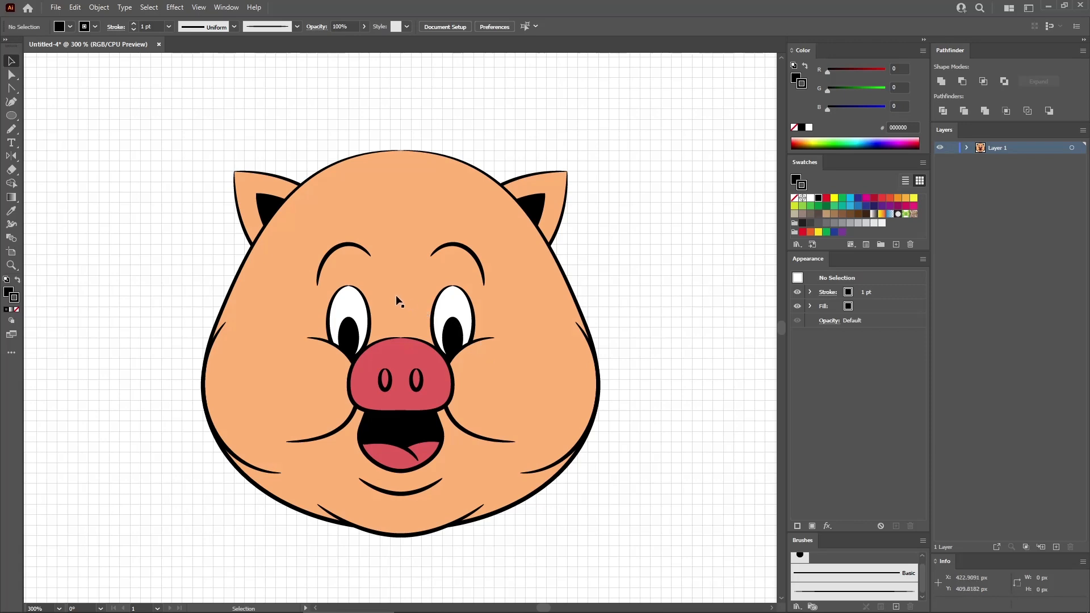
# - Create a 65 x 30 px ellipse near the left ear
pyautogui.press('l')
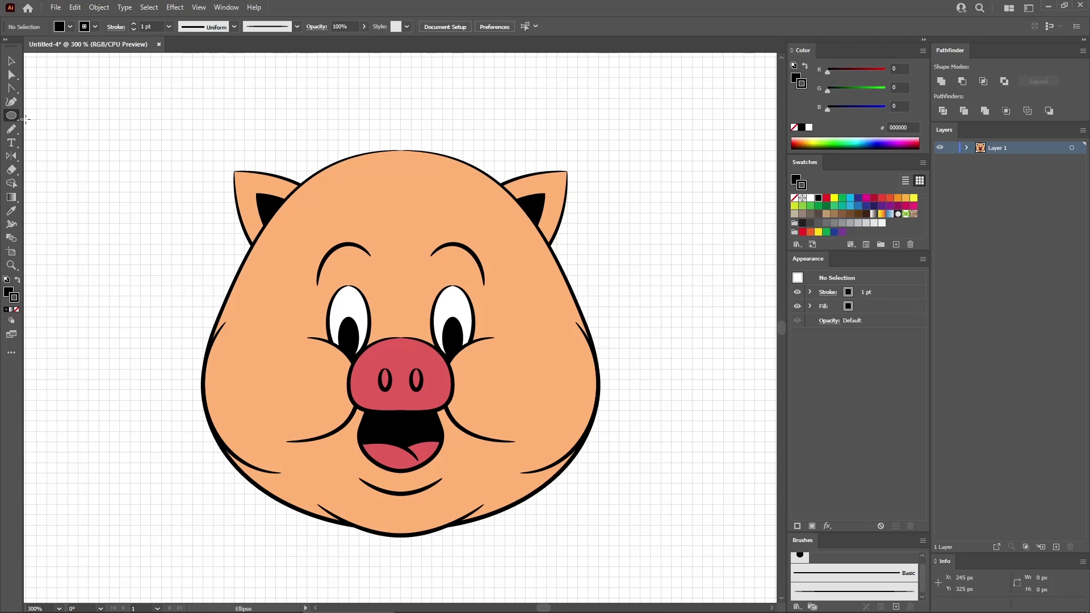
pyautogui.click(151, 164)
pyautogui.write('65')
pyautogui.press('Tab')
pyautogui.write('3')
pyautogui.press('Return')
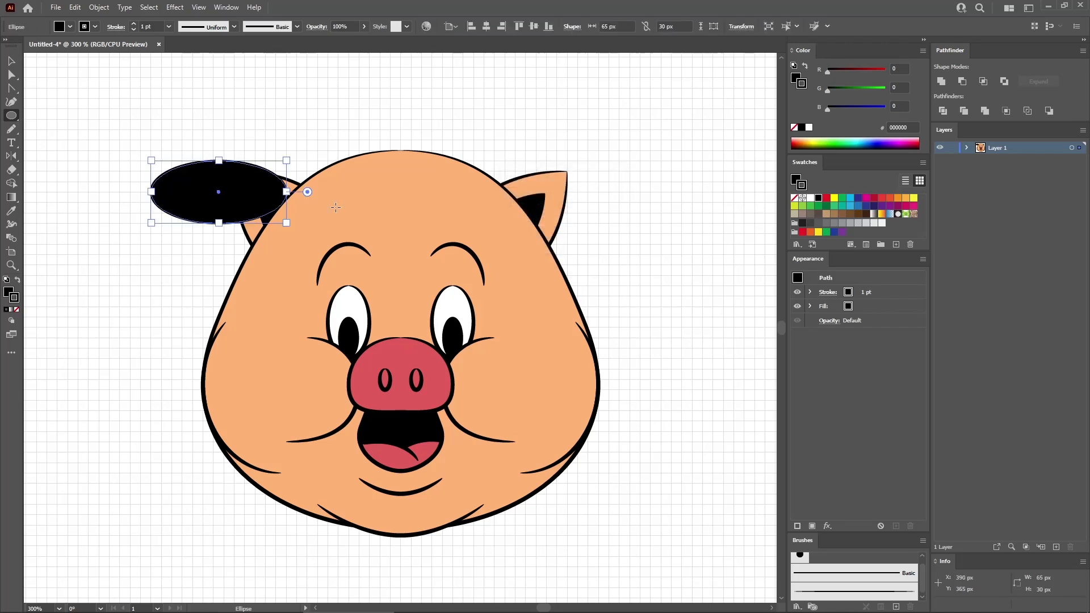
# - Give the 65 x 30 px ellipse a warm grey fill with a red value of 178 and the tapered brush outline
pyautogui.click(852, 307)
pyautogui.click(900, 68)
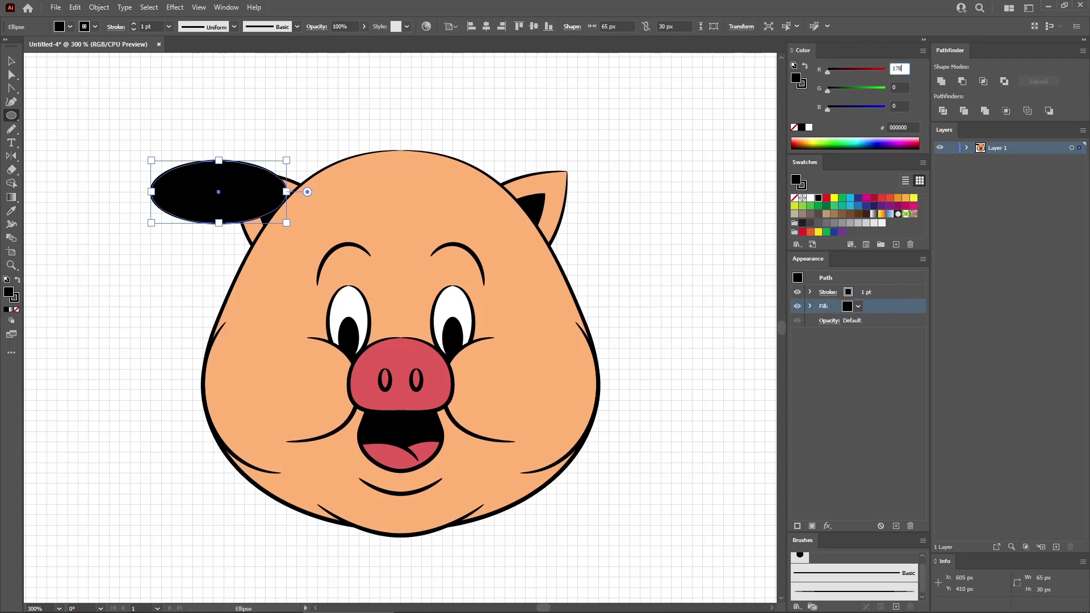
pyautogui.write('178')
pyautogui.press('Tab')
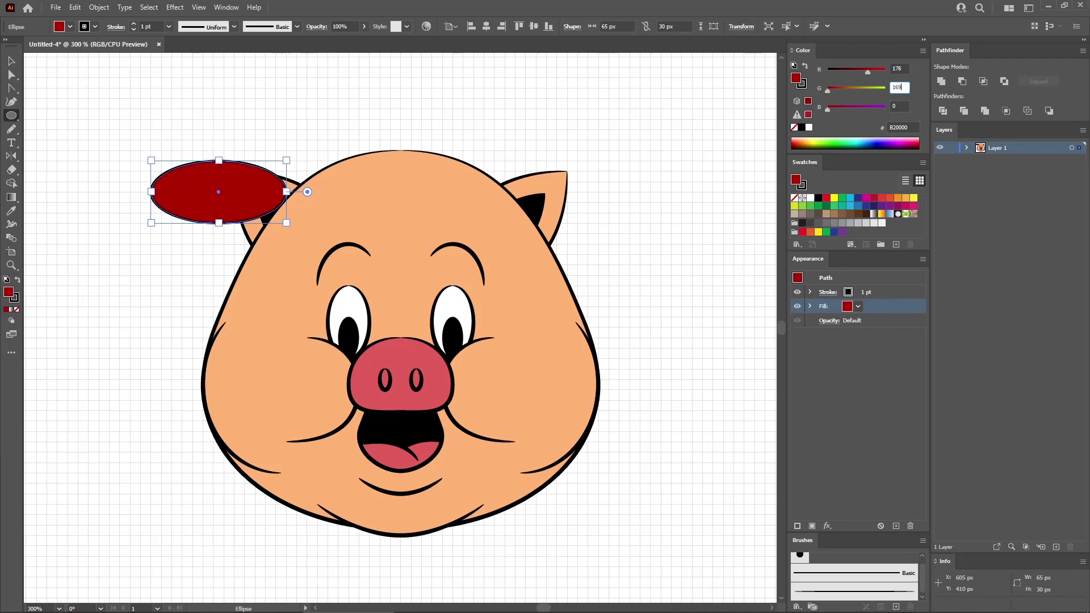
pyautogui.press('Tab')
pyautogui.press('Return')
pyautogui.click(901, 292)
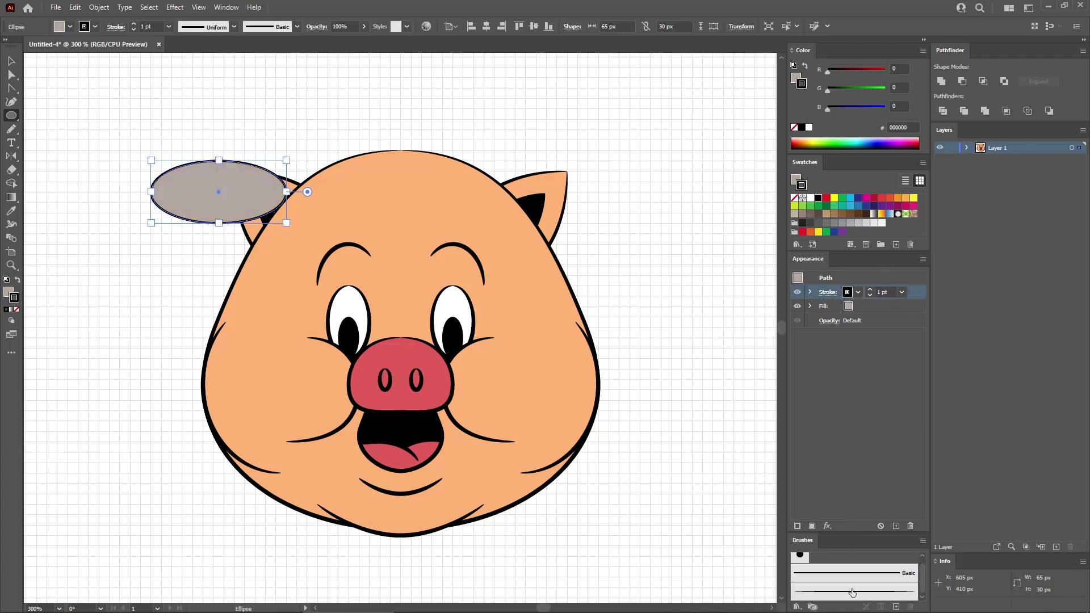
pyautogui.click(852, 592)
# - Move the grey ellipse to the top centre of the head and send it to the back
pyautogui.click(12, 61)
pyautogui.moveTo(253, 191); pyautogui.dragTo(444, 168)
pyautogui.rightClick(439, 177)
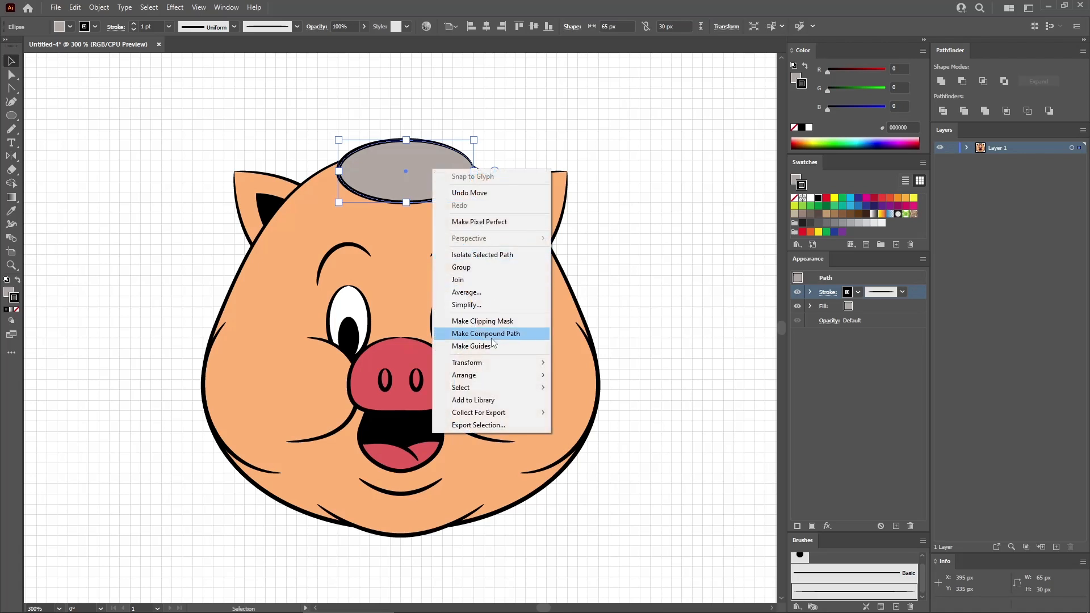
pyautogui.moveTo(491, 375)
pyautogui.click(596, 412)
pyautogui.click(39, 128)
# - Create a 45 x 25 px rectangle to the left of the head
pyautogui.click(11, 115)
pyautogui.moveTo(16, 115); pyautogui.dragTo(56, 117)
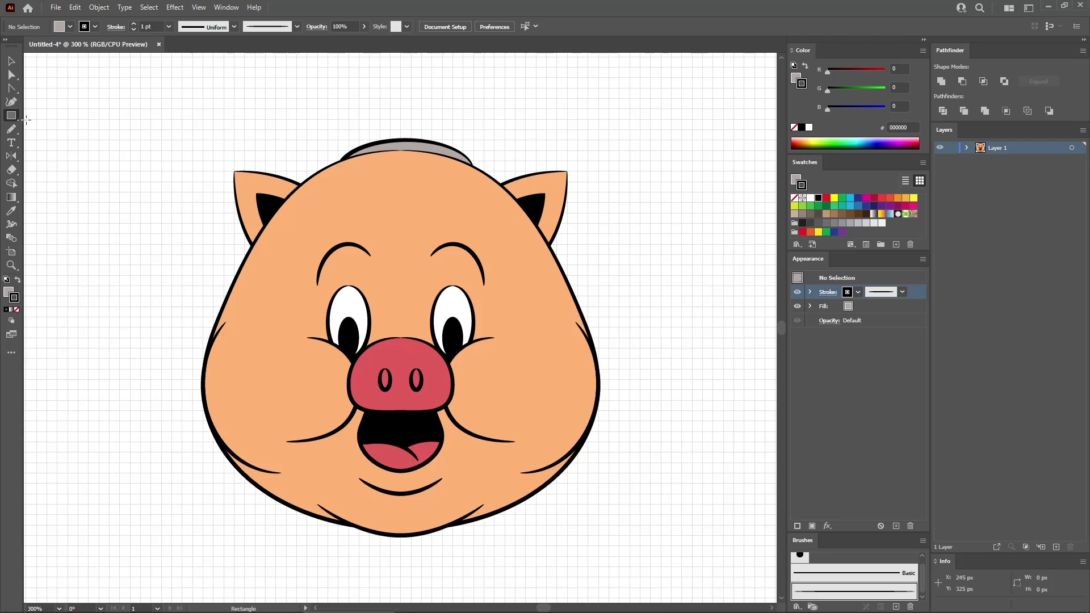
pyautogui.click(166, 203)
pyautogui.write('45')
pyautogui.press('Tab')
pyautogui.write('25')
pyautogui.click(523, 335)
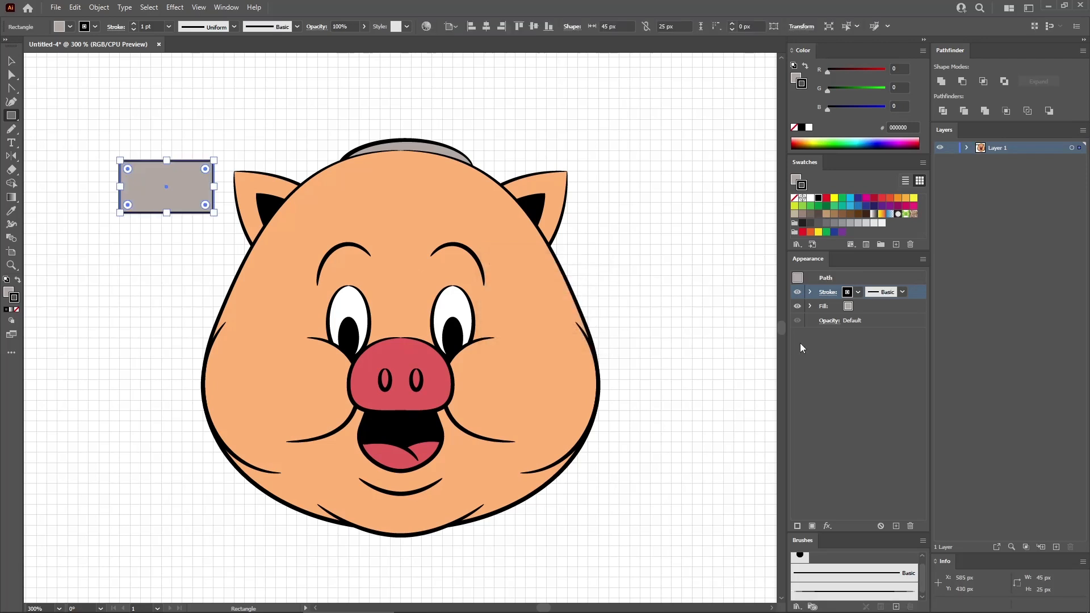
# - Fill the rectangle with RGB 225, 220, 210 and apply the tapered brush to its outline
pyautogui.click(871, 308)
pyautogui.click(908, 68)
pyautogui.write('225')
pyautogui.press('Tab')
pyautogui.write('220')
pyautogui.press('Tab')
pyautogui.write('210')
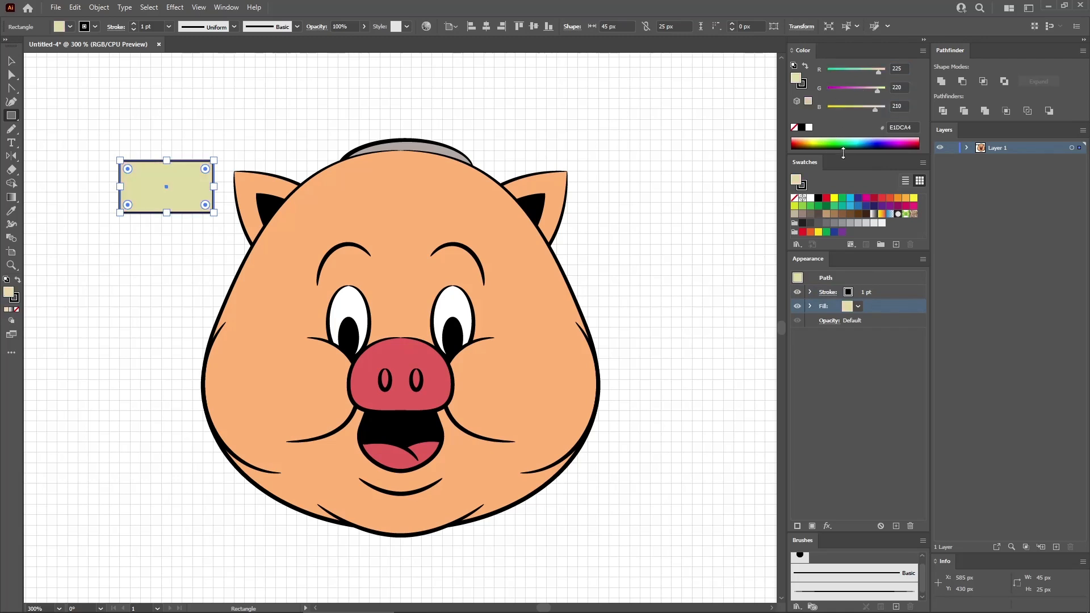
pyautogui.press('Tab')
pyautogui.click(873, 290)
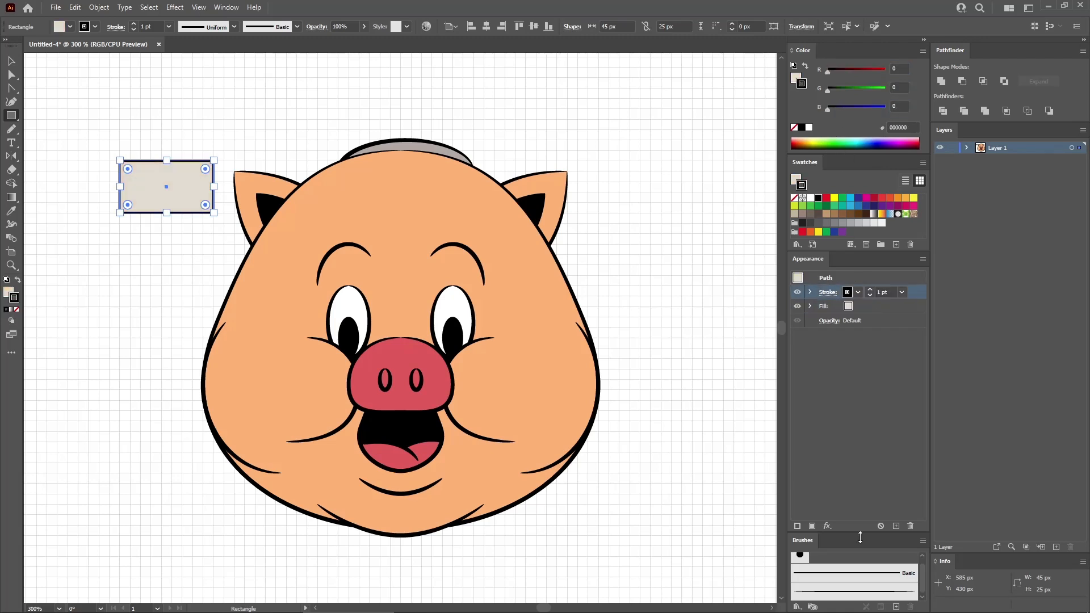
pyautogui.click(858, 587)
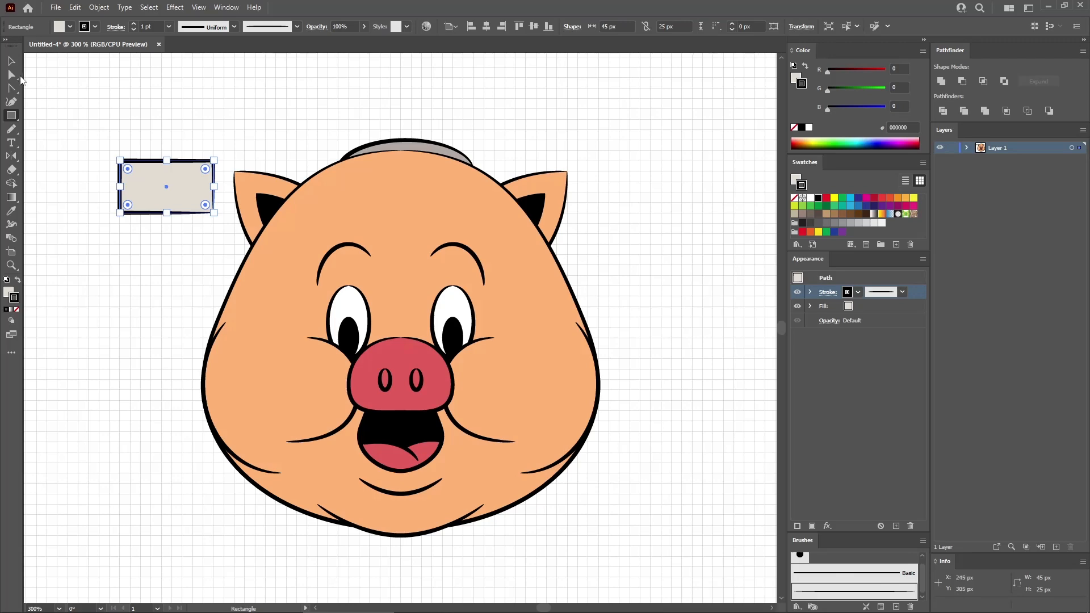
# - Round all the rectangle's corners with a 5 px radius
pyautogui.click(12, 75)
pyautogui.click(489, 26)
pyautogui.write('5')
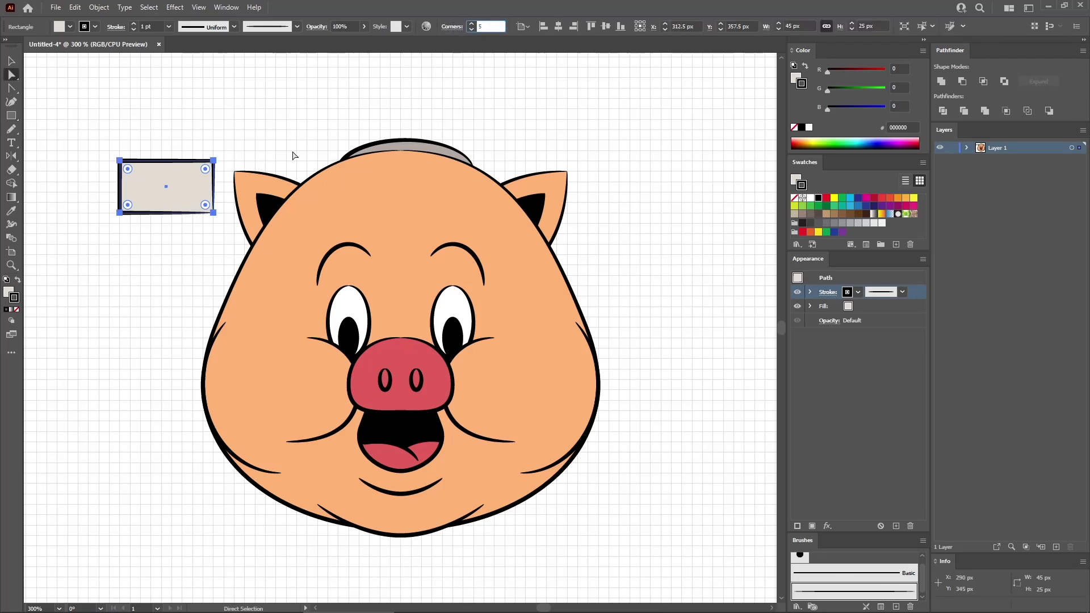
pyautogui.press('Return')
# - Move the rounded rectangle onto the grey ellipse above the head and send it to the back as the hat's crown
pyautogui.moveTo(166, 184); pyautogui.dragTo(404, 141)
pyautogui.rightClick(413, 141)
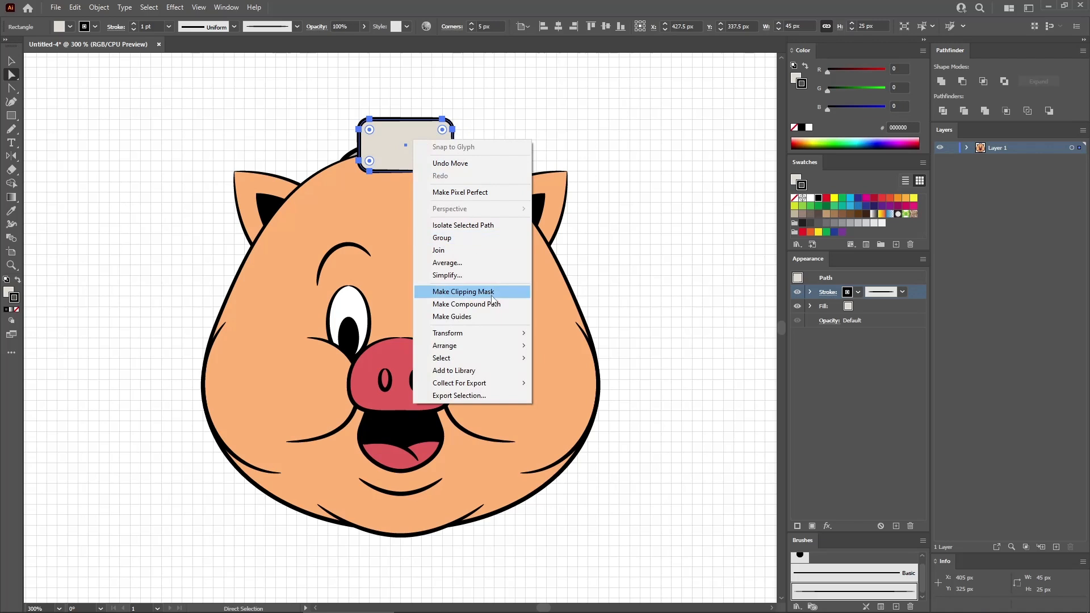
pyautogui.moveTo(483, 346)
pyautogui.click(579, 386)
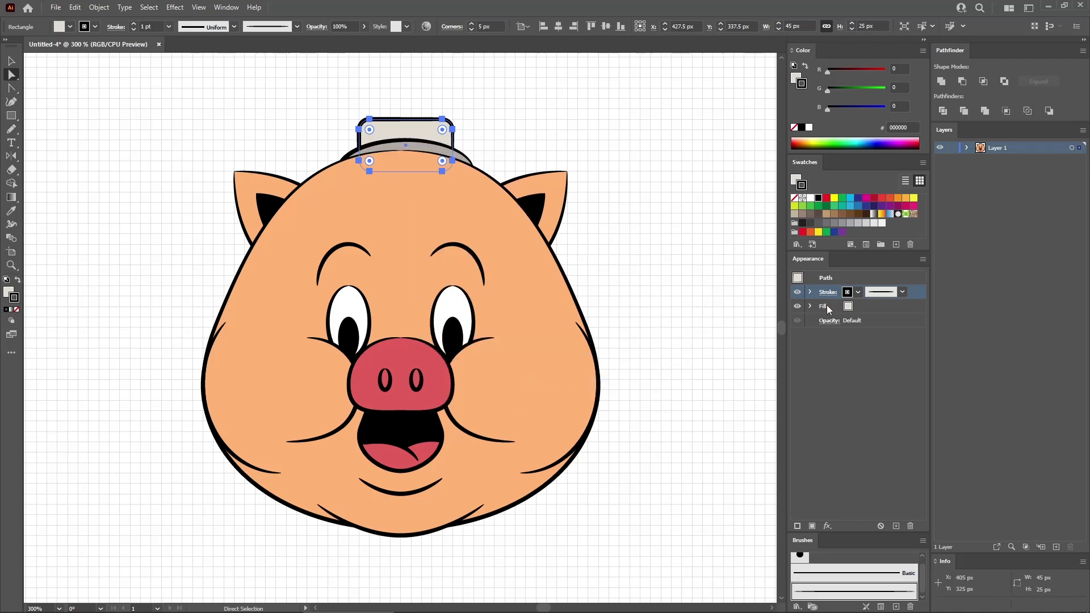
pyautogui.click(842, 276)
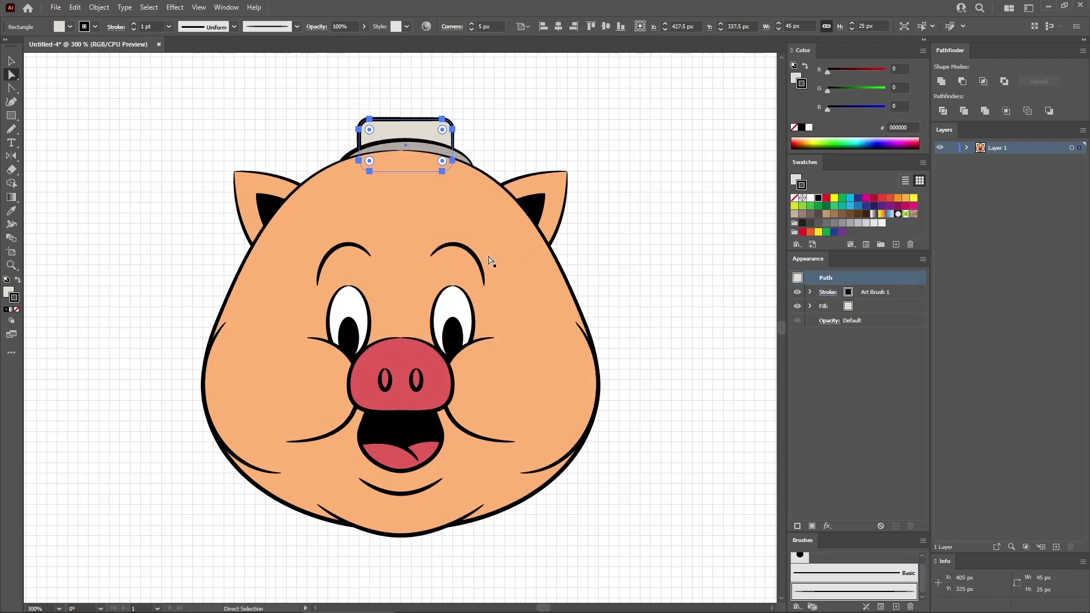
# - Apply a horizontal Arc warp with a 30% bend to the hat's rounded rectangle
pyautogui.click(175, 7)
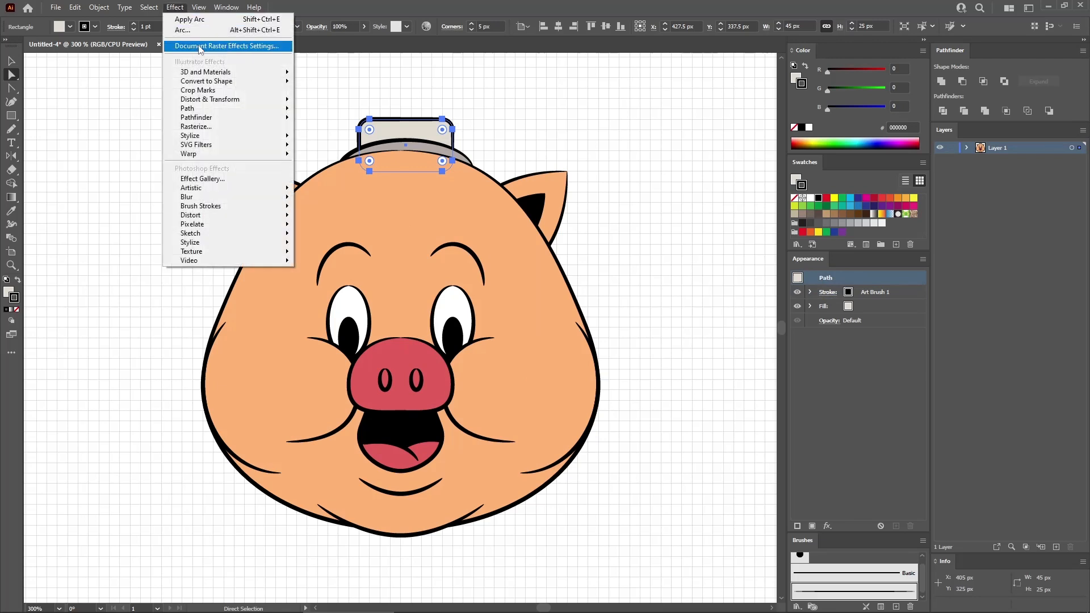
pyautogui.moveTo(206, 155)
pyautogui.click(340, 157)
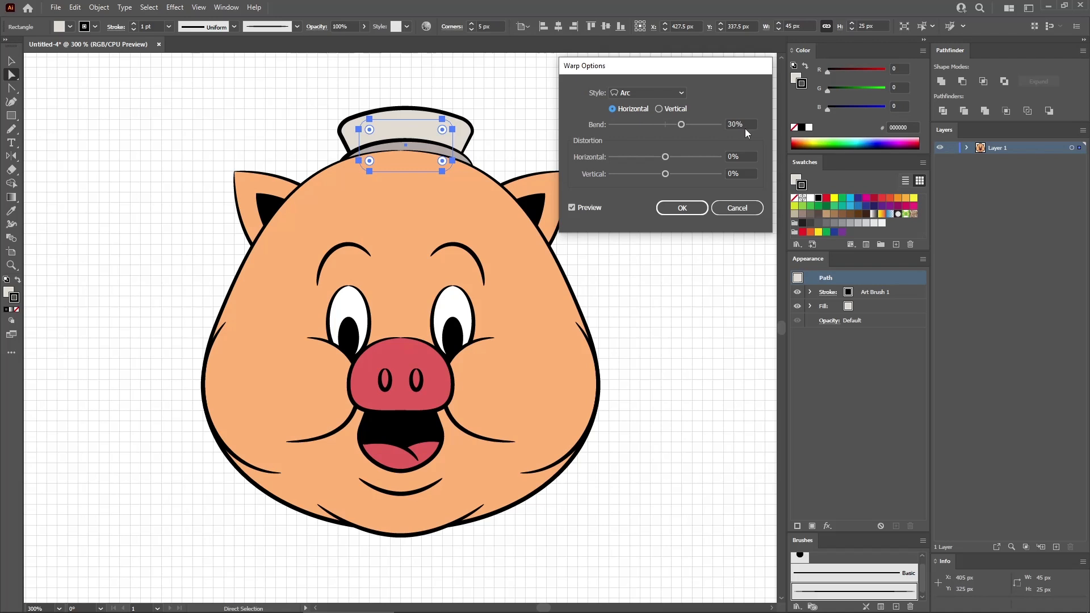
pyautogui.click(747, 125)
pyautogui.click(683, 208)
# - Create a 55 x 45 px ellipse to the left of the head
pyautogui.click(17, 117)
pyautogui.moveTo(16, 116); pyautogui.dragTo(45, 127)
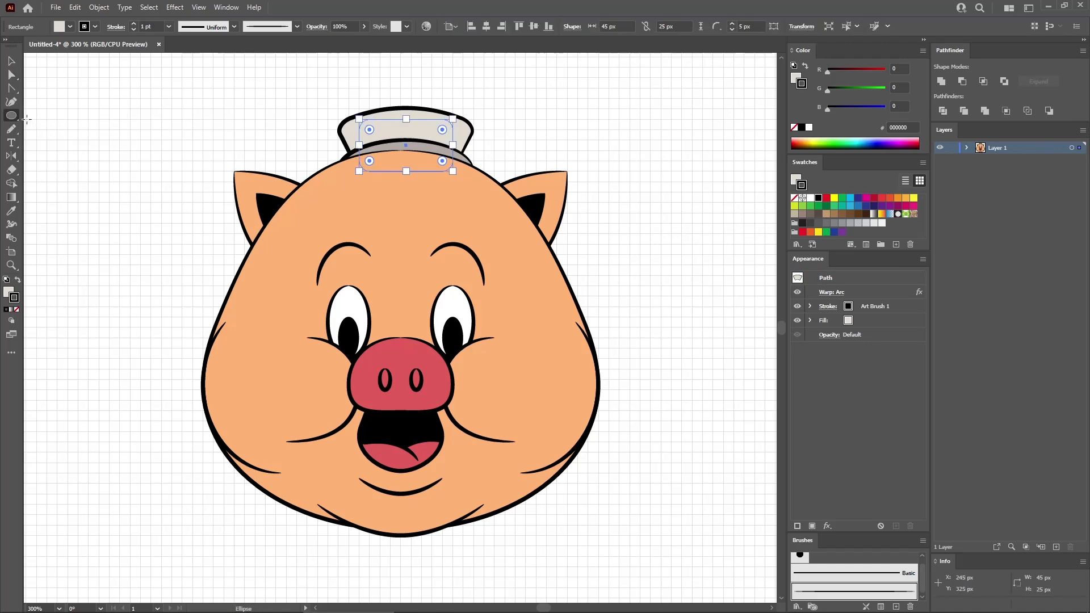
pyautogui.click(130, 200)
pyautogui.write('55')
pyautogui.press('Tab')
pyautogui.write('45')
pyautogui.click(533, 247)
# - Fill the new ellipse with RGB 245, 240, 230 and apply the tapered brush to its outline
pyautogui.click(903, 69)
pyautogui.write('245')
pyautogui.press('Tab')
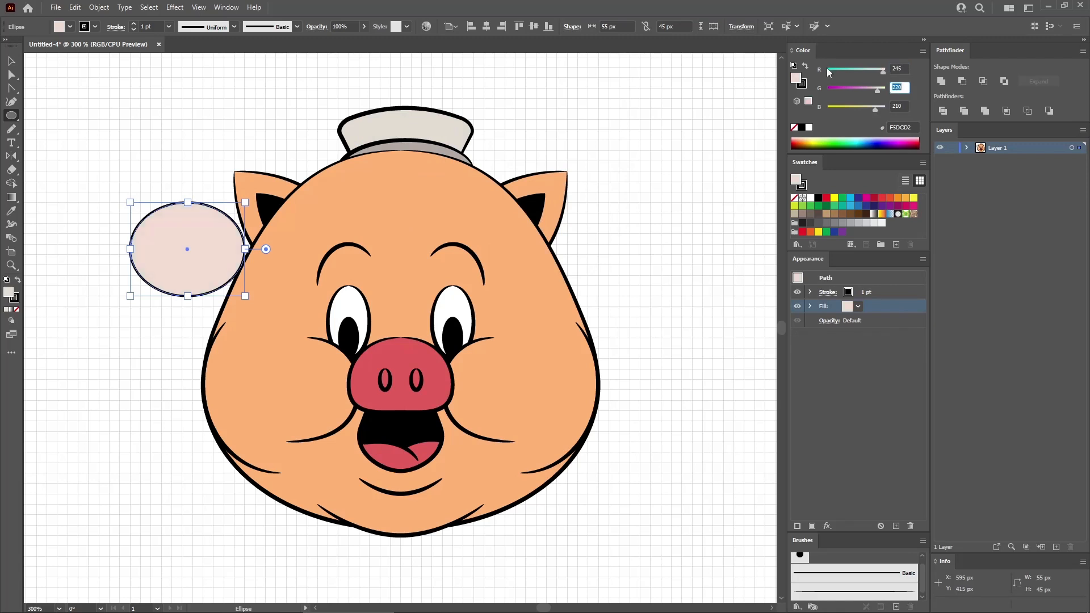
pyautogui.write('240')
pyautogui.press('Tab')
pyautogui.write('230')
pyautogui.press('Return')
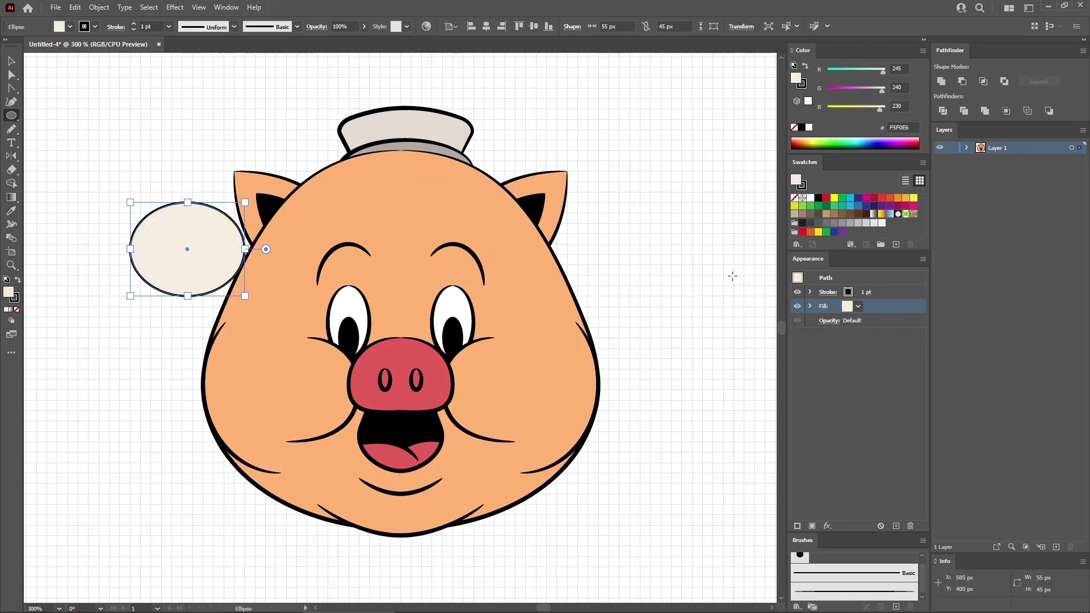
pyautogui.click(873, 293)
pyautogui.click(855, 591)
# - Move the cream ellipse onto the hat above the head and send it to the back as the hat's top
pyautogui.click(11, 62)
pyautogui.moveTo(227, 253); pyautogui.dragTo(442, 125)
pyautogui.rightClick(433, 108)
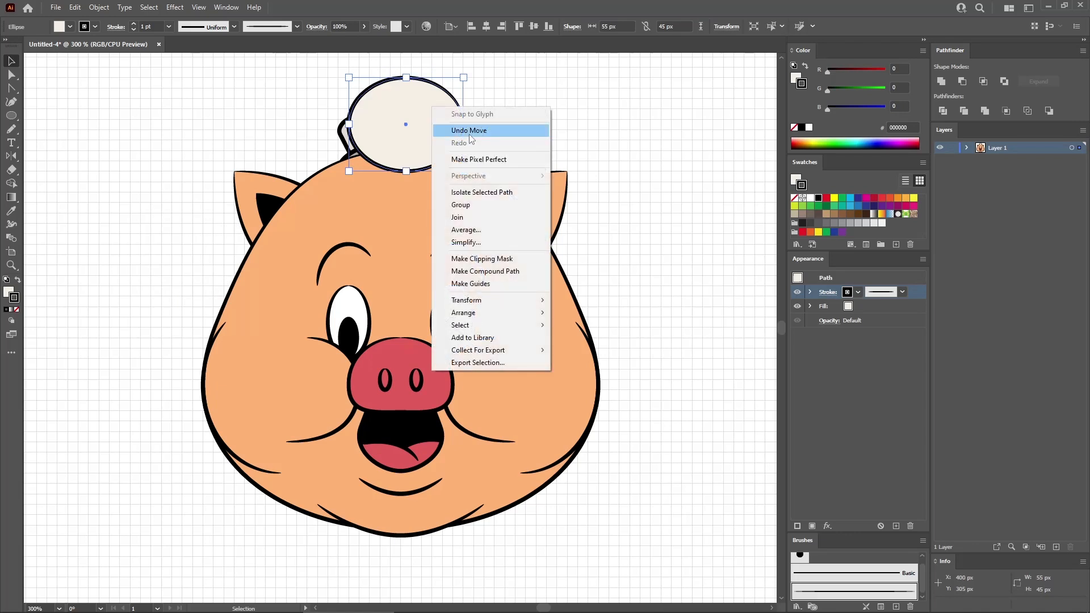
pyautogui.moveTo(489, 314)
pyautogui.click(590, 338)
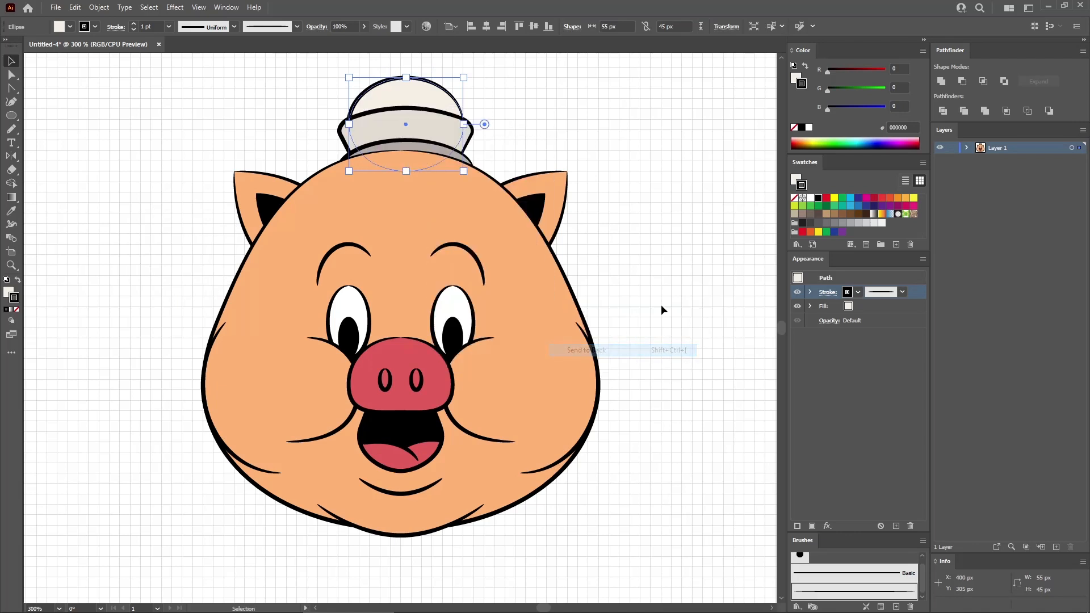
pyautogui.click(680, 233)
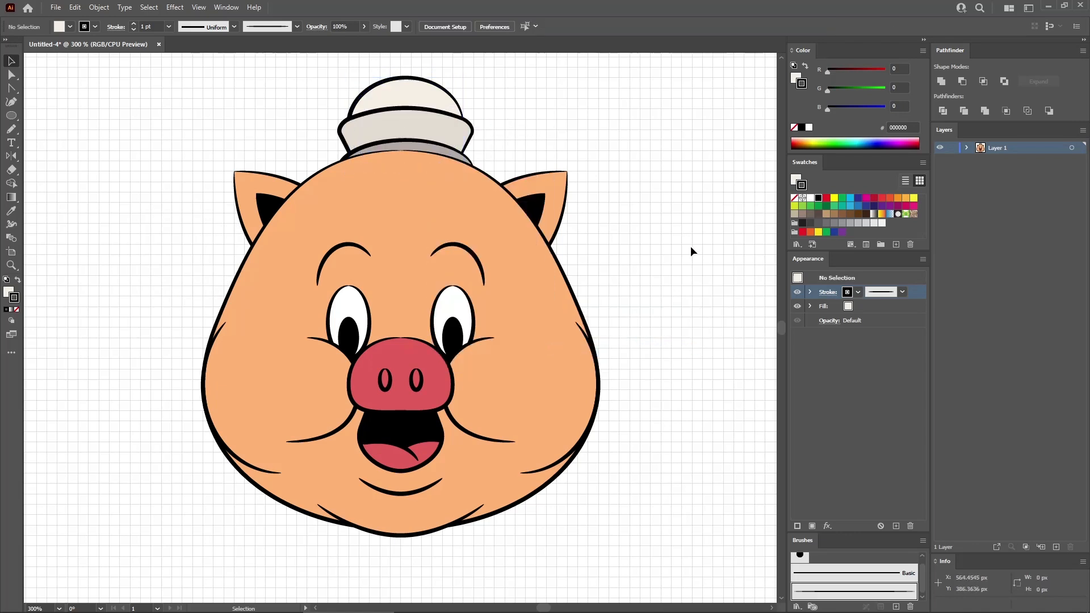
# - Group all the head and hat artwork and hide the group
pyautogui.moveTo(666, 83); pyautogui.dragTo(134, 548)
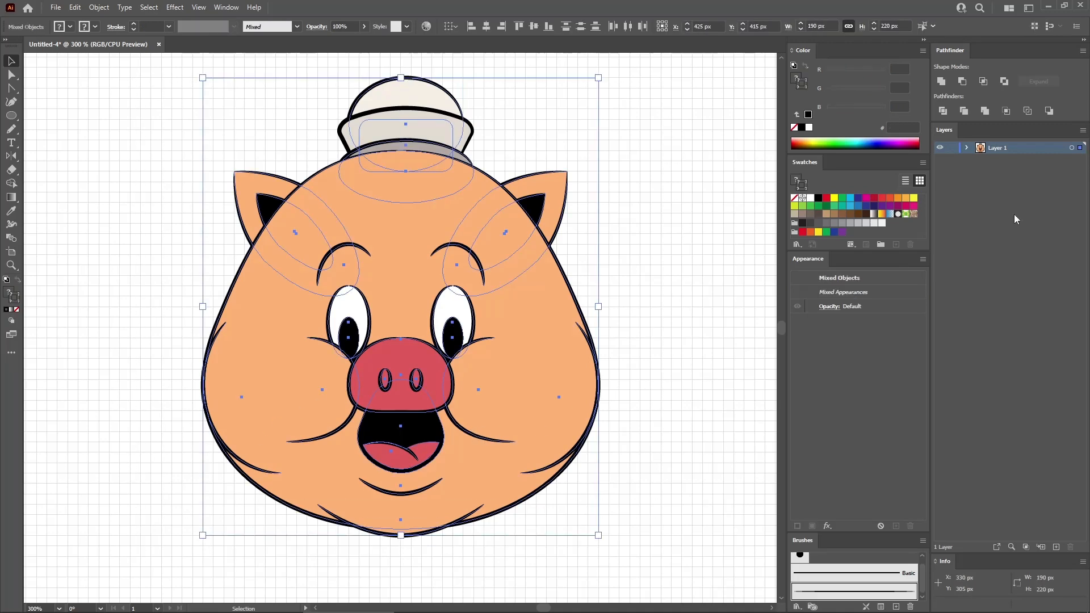
pyautogui.hotkey('ctrl', 'g')
pyautogui.click(966, 148)
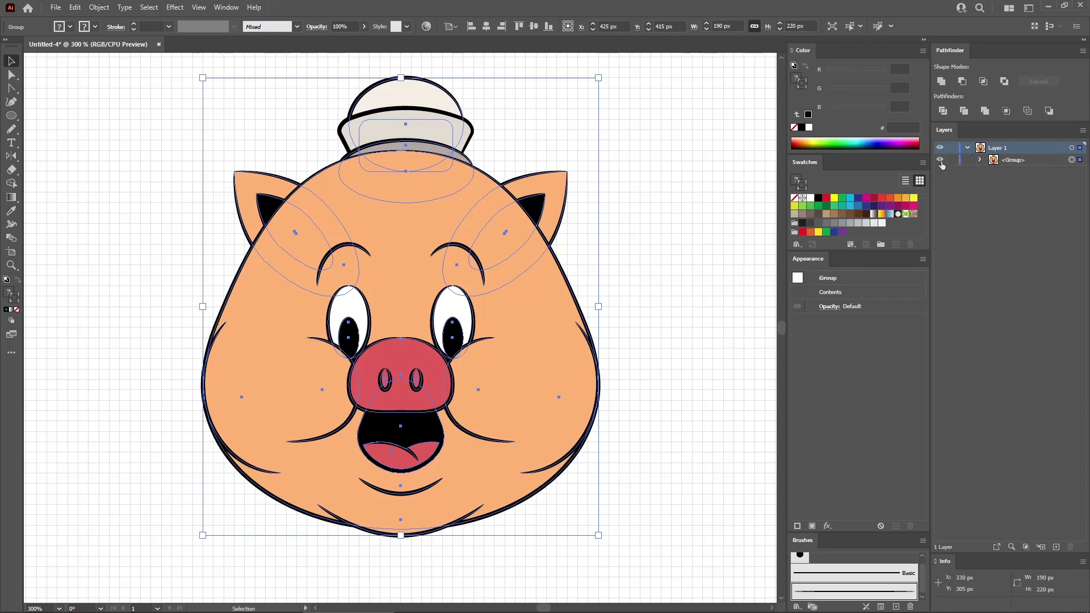
pyautogui.click(759, 165)
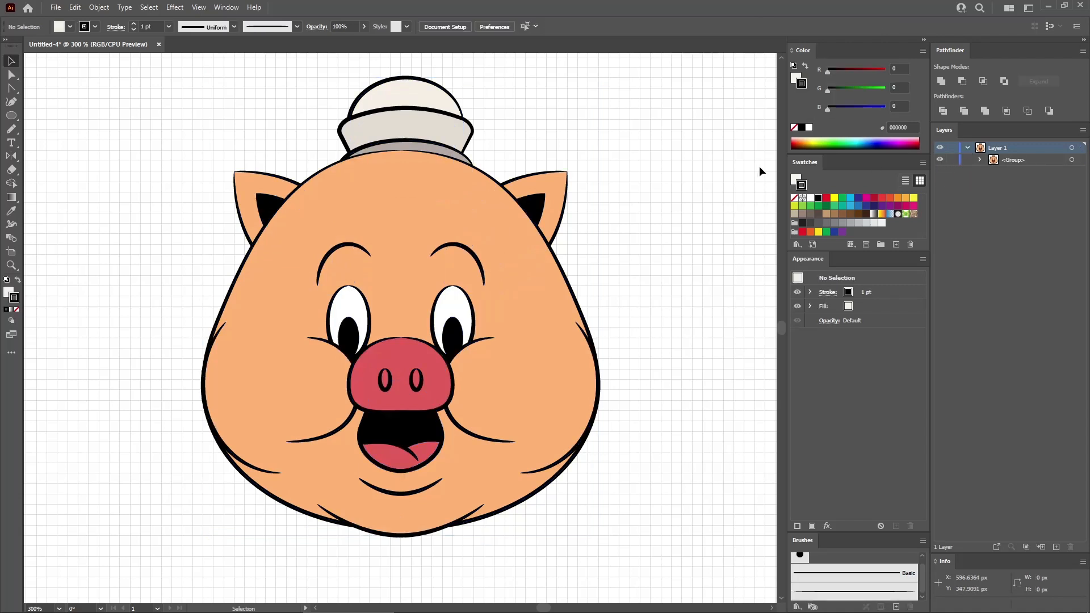
pyautogui.click(939, 160)
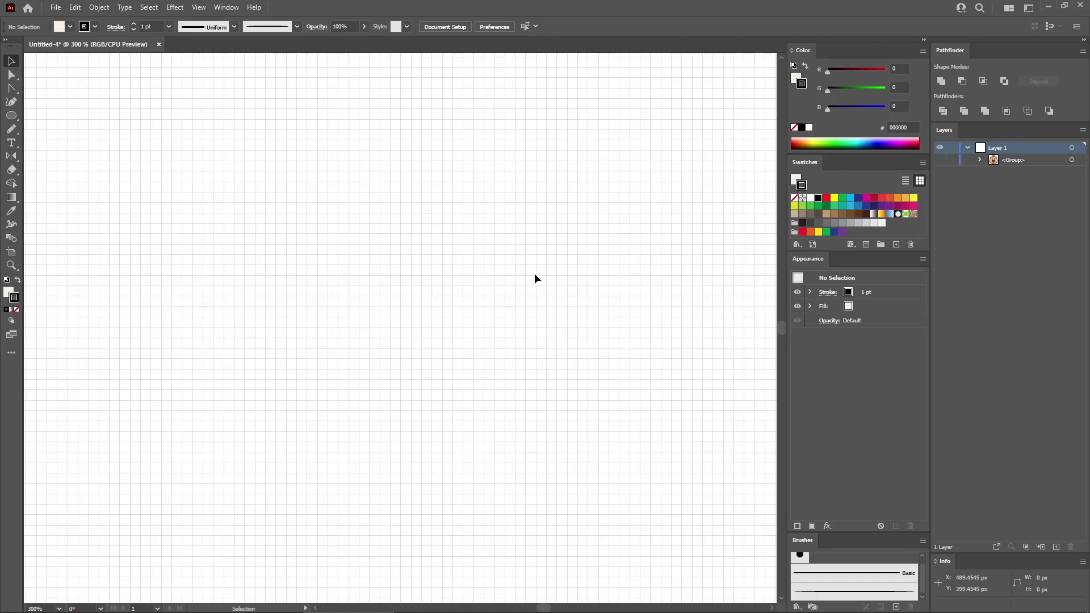
# - Draw a 25 x 45 px ellipse on the empty canvas with a white fill and the tapered brush outline
pyautogui.click(11, 116)
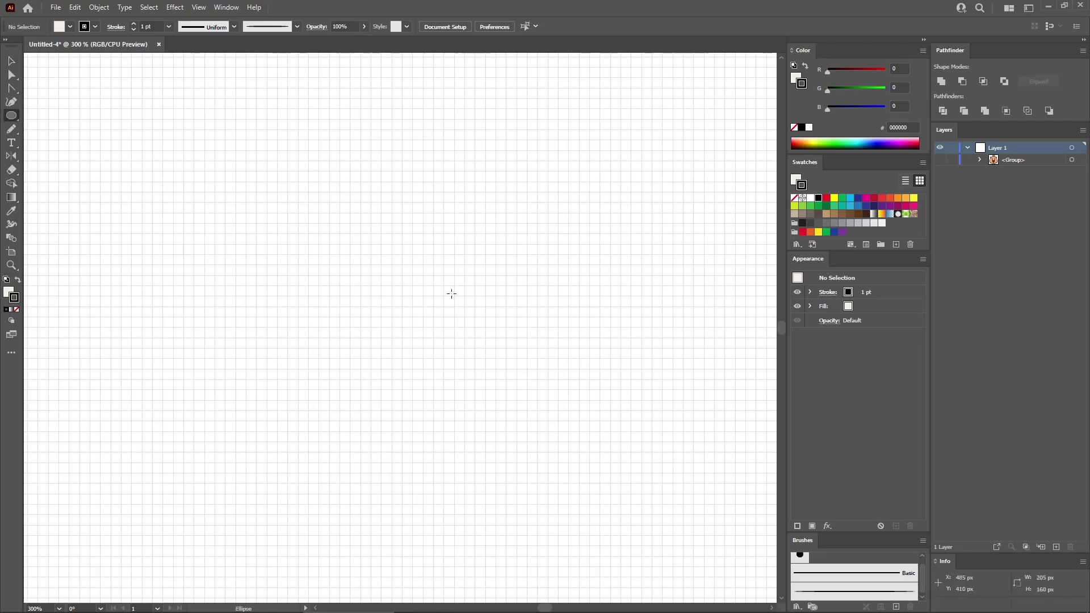
pyautogui.moveTo(487, 265); pyautogui.dragTo(538, 356)
pyautogui.click(881, 308)
pyautogui.click(811, 198)
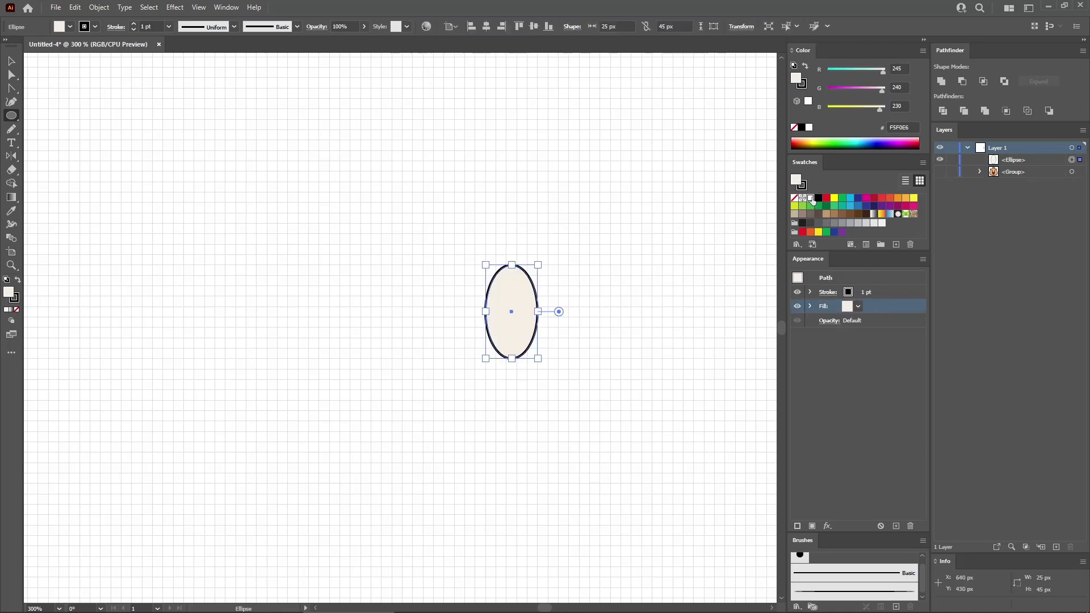
pyautogui.click(894, 291)
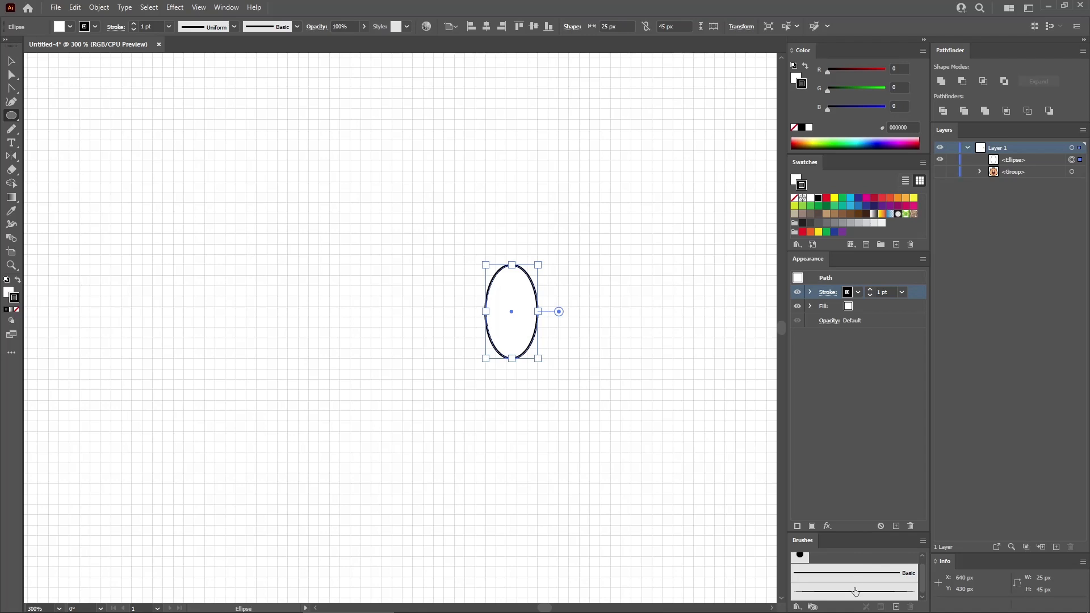
pyautogui.click(856, 592)
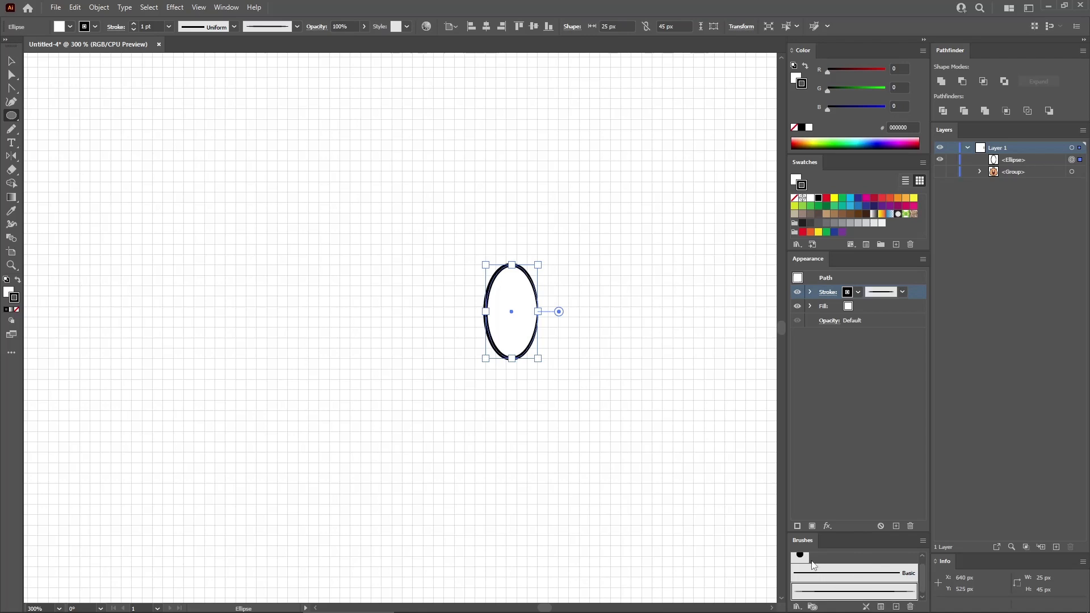
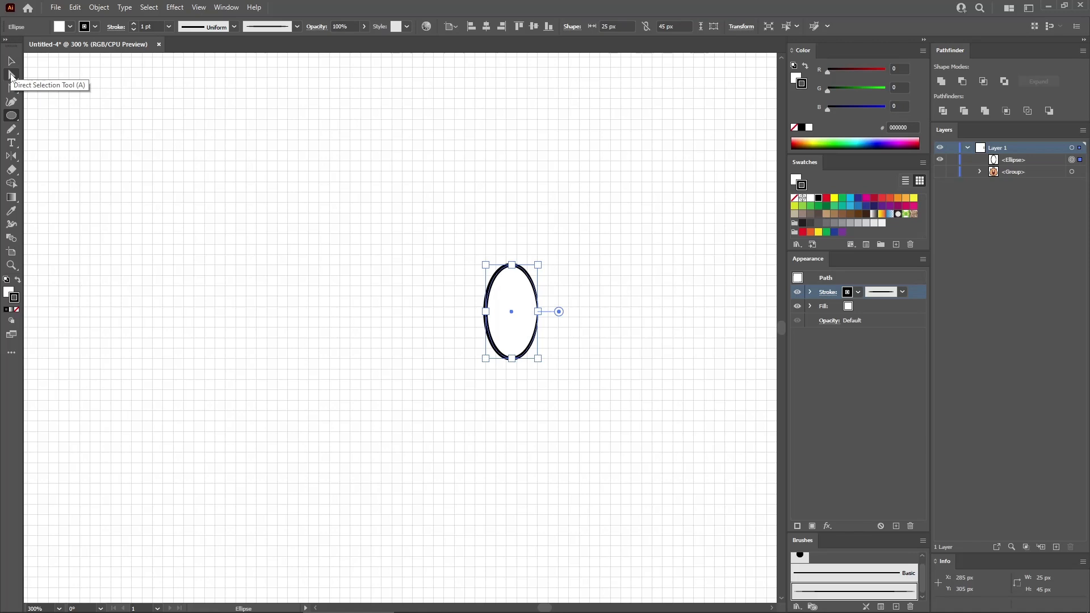
# - Draw a 75 x 30 px ellipse and a 75 x 15 px rectangle beside the upright ellipse
pyautogui.rightClick(13, 116)
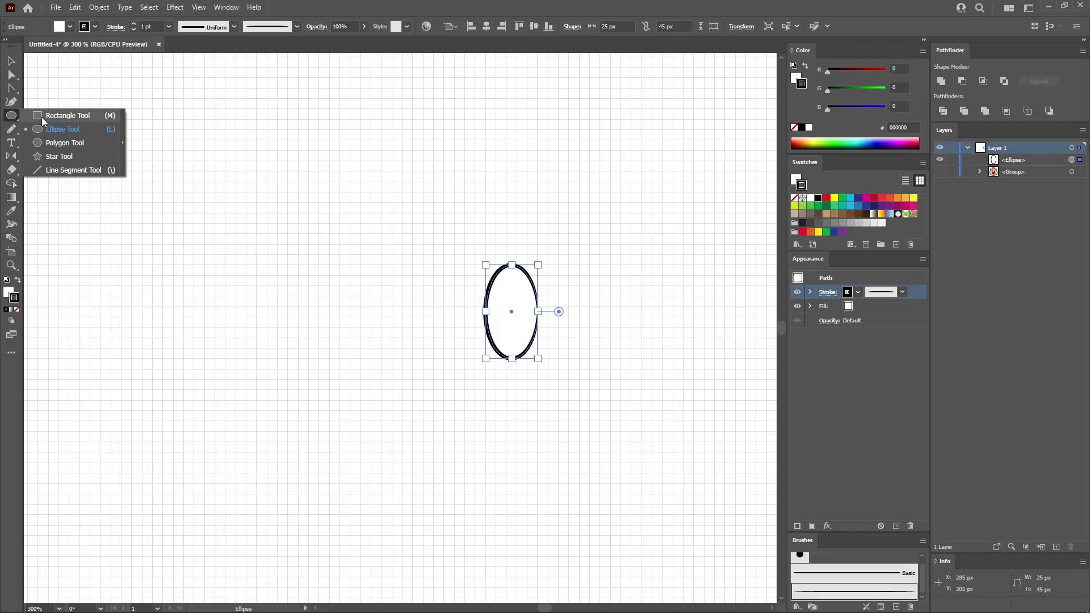
pyautogui.click(43, 128)
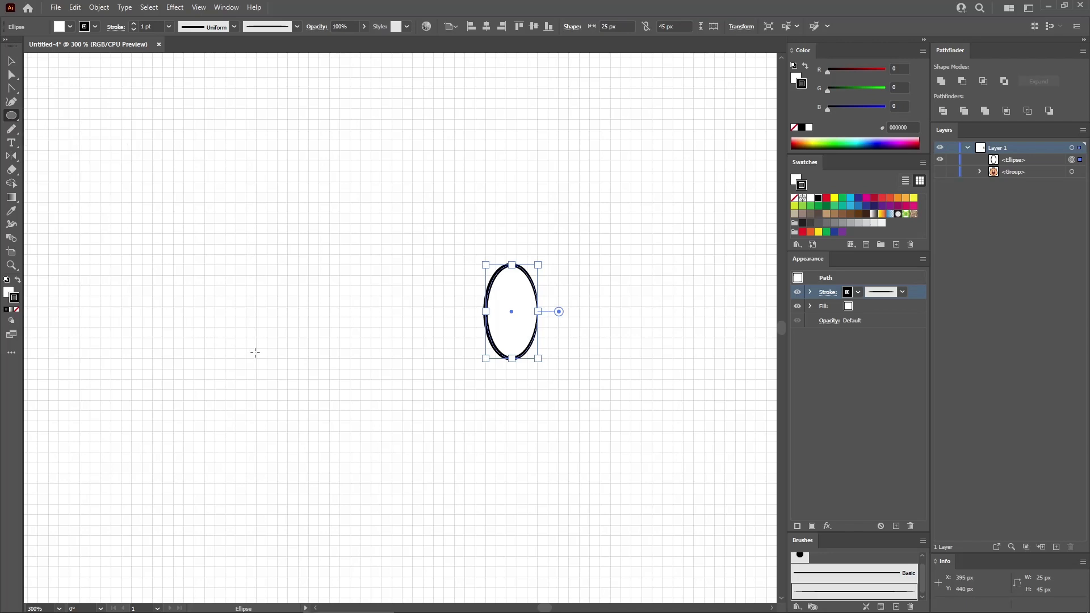
pyautogui.click(235, 309)
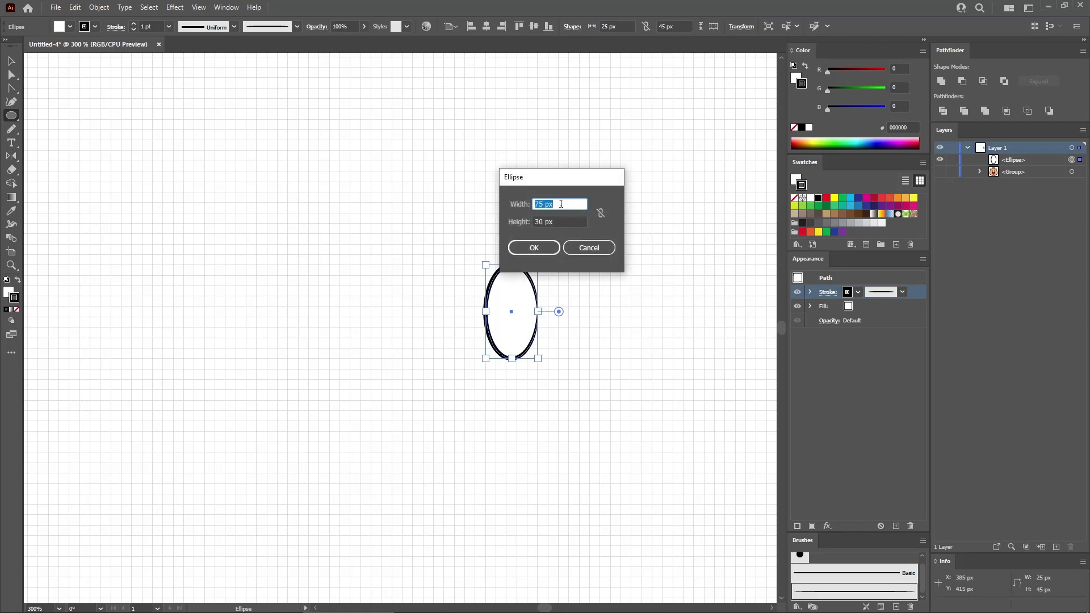
pyautogui.click(543, 250)
pyautogui.press('m')
pyautogui.click(267, 224)
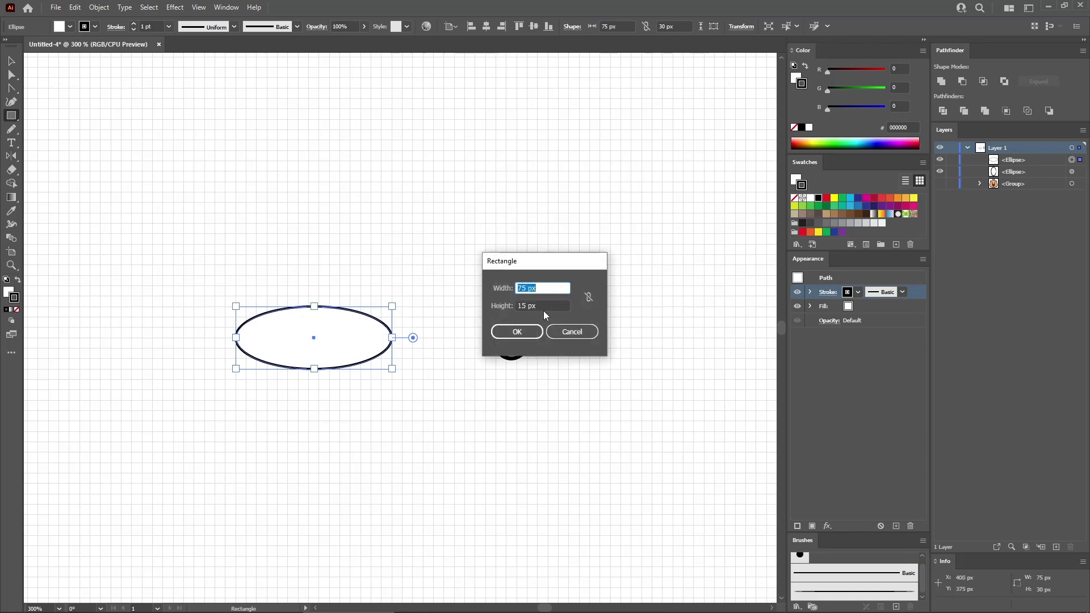
pyautogui.click(527, 332)
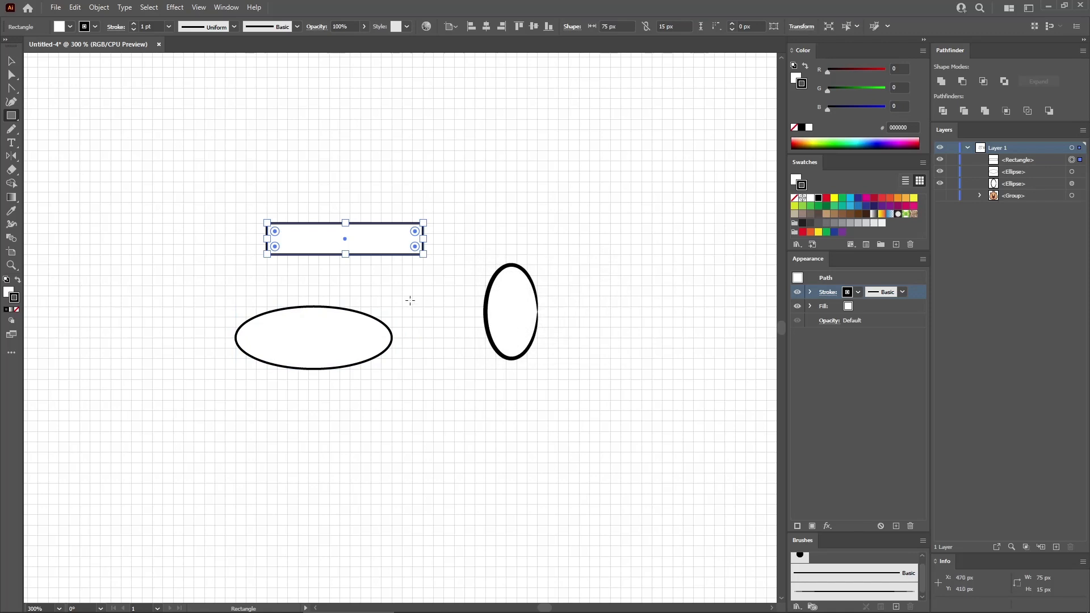
# - Align the rectangle over the upper half of the wide ellipse and unite the two shapes
pyautogui.press('v')
pyautogui.moveTo(390, 235); pyautogui.dragTo(360, 318)
pyautogui.moveTo(344, 275); pyautogui.dragTo(294, 392)
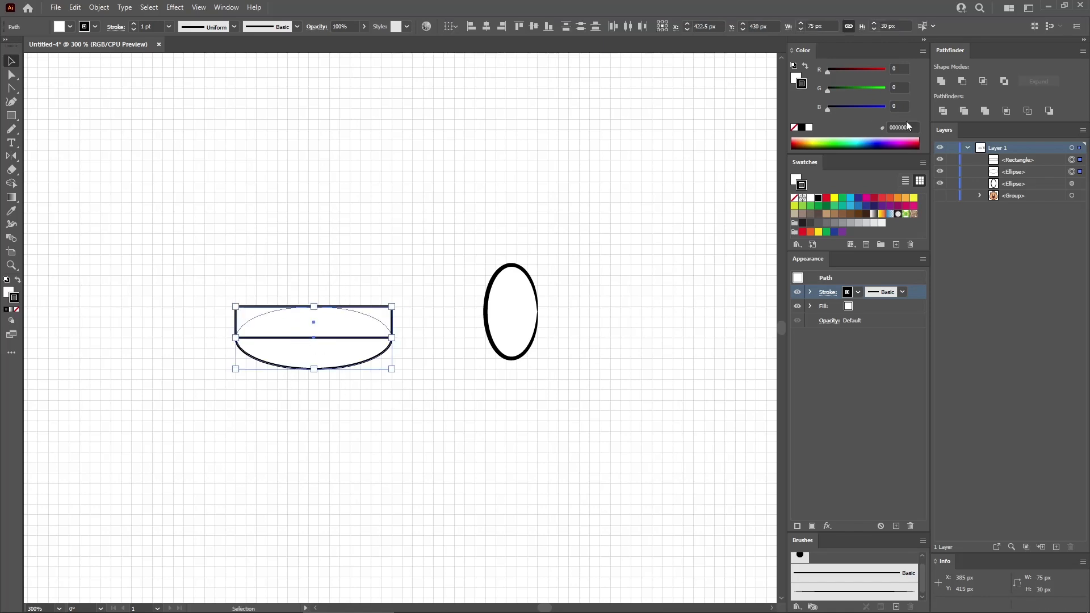
pyautogui.click(942, 82)
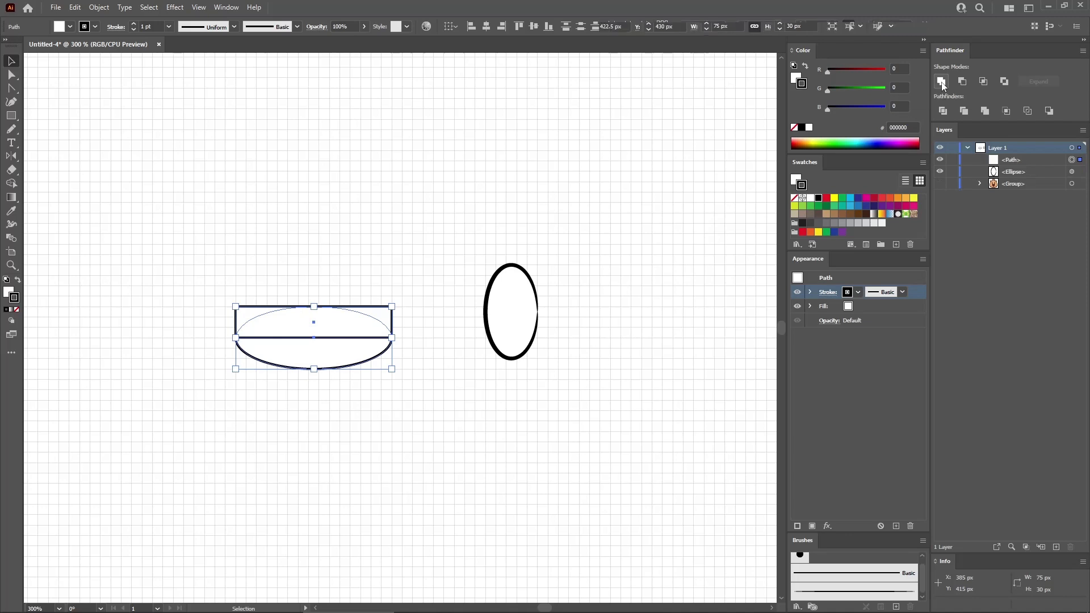
# - Move the united shape over the upright ellipse's lower left, then open it by deleting its upper-left corner anchor and apply the tapered brush
pyautogui.moveTo(347, 329); pyautogui.dragTo(468, 338)
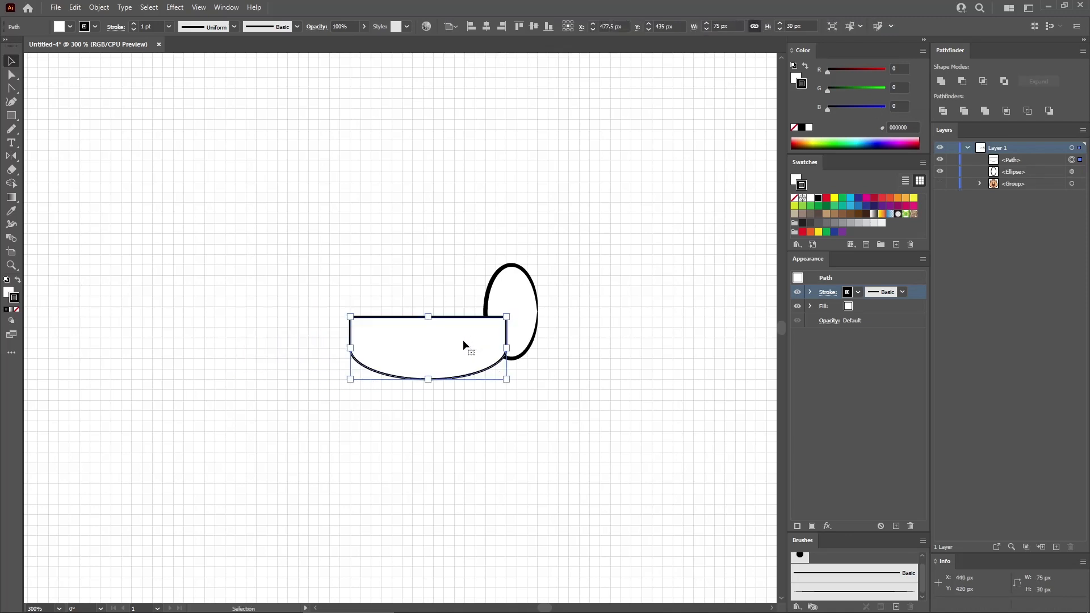
pyautogui.press('a')
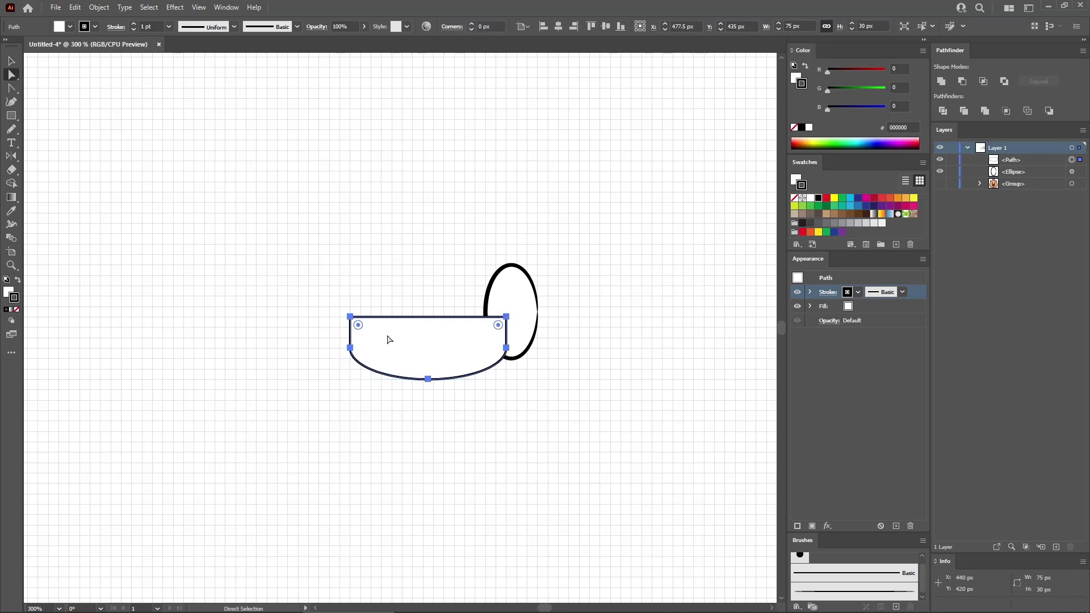
pyautogui.click(351, 318)
pyautogui.press('Delete')
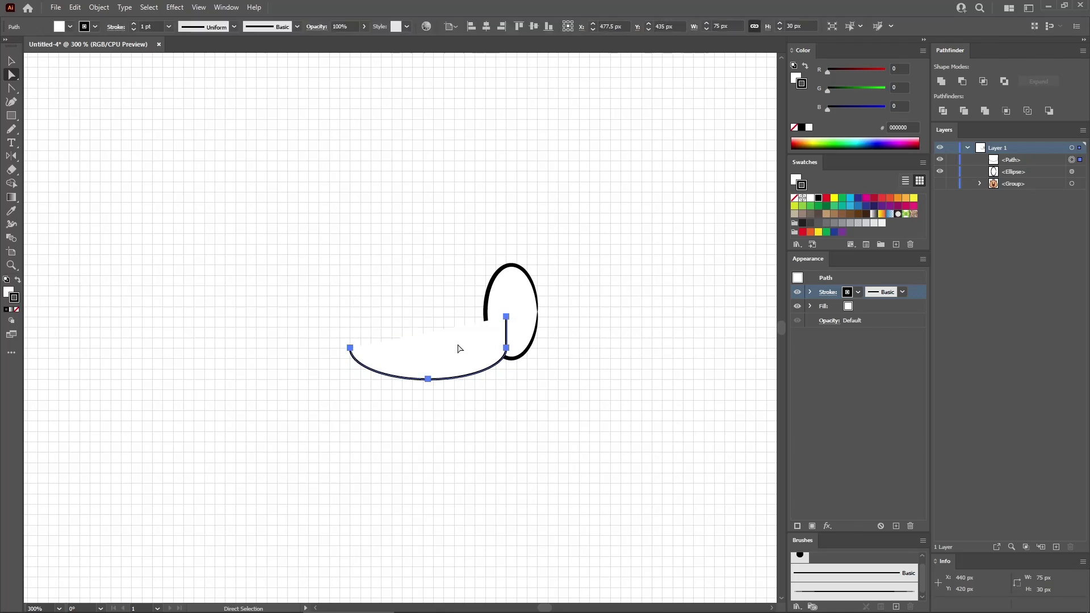
pyautogui.click(843, 592)
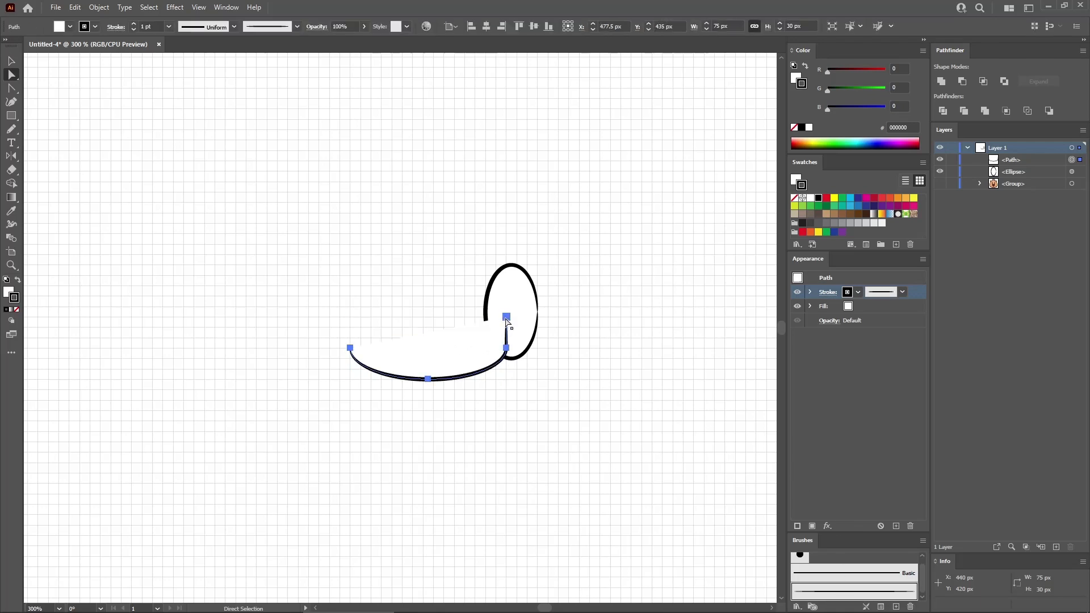
# - Draw a 50 x 20 px ellipse and place it over the left end of the palm shape
pyautogui.press('l')
pyautogui.click(366, 278)
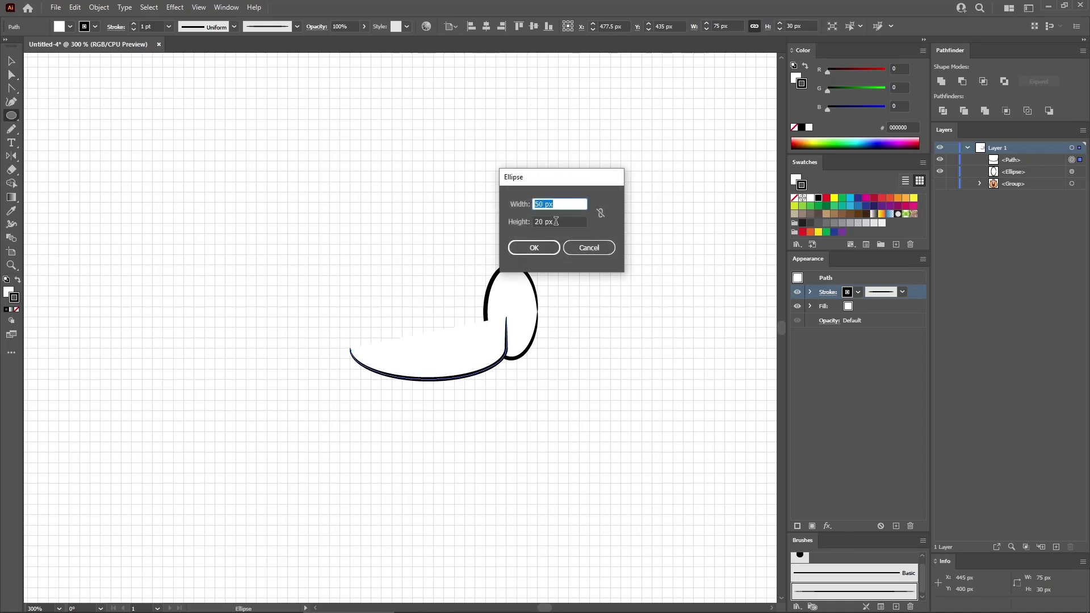
pyautogui.click(545, 250)
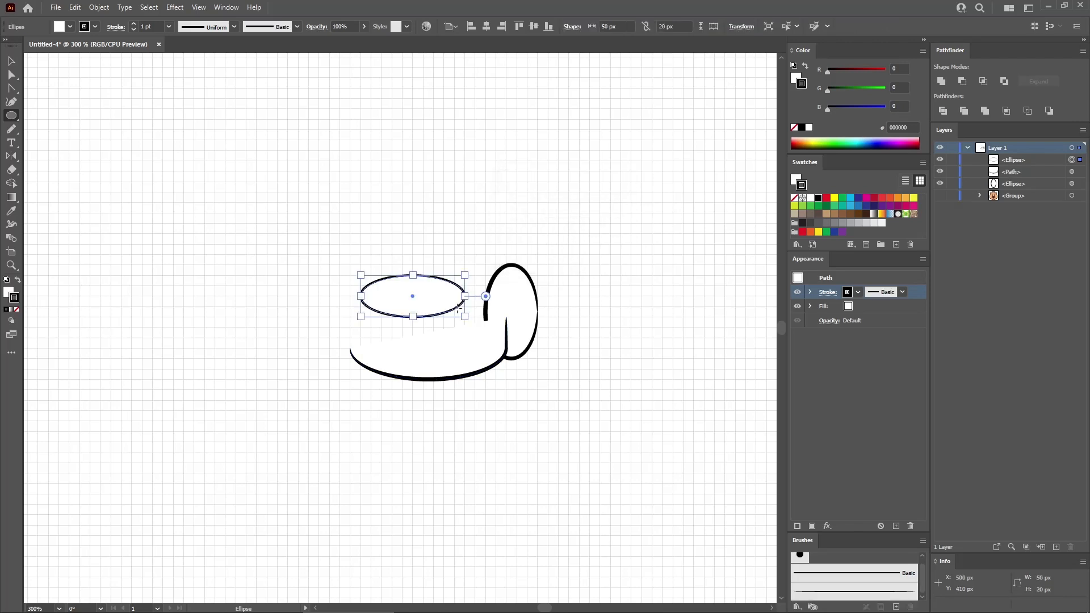
pyautogui.press('v')
pyautogui.moveTo(423, 293); pyautogui.dragTo(386, 323)
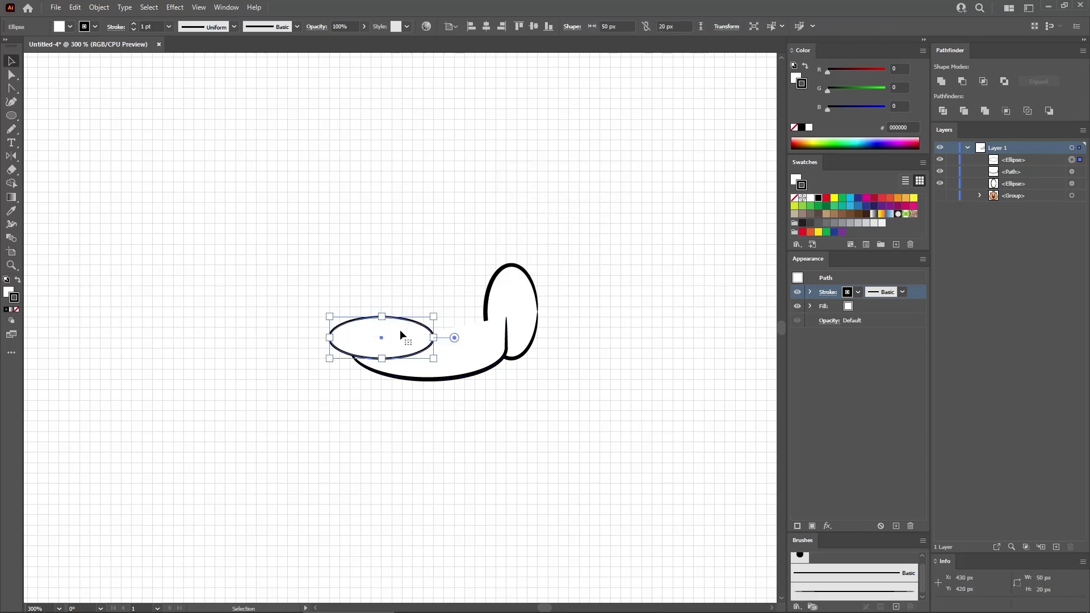
# - Draw a 25 x 20 px rectangle, cover the right half of the small ellipse with it, and unite both into a finger
pyautogui.press('m')
pyautogui.click(402, 263)
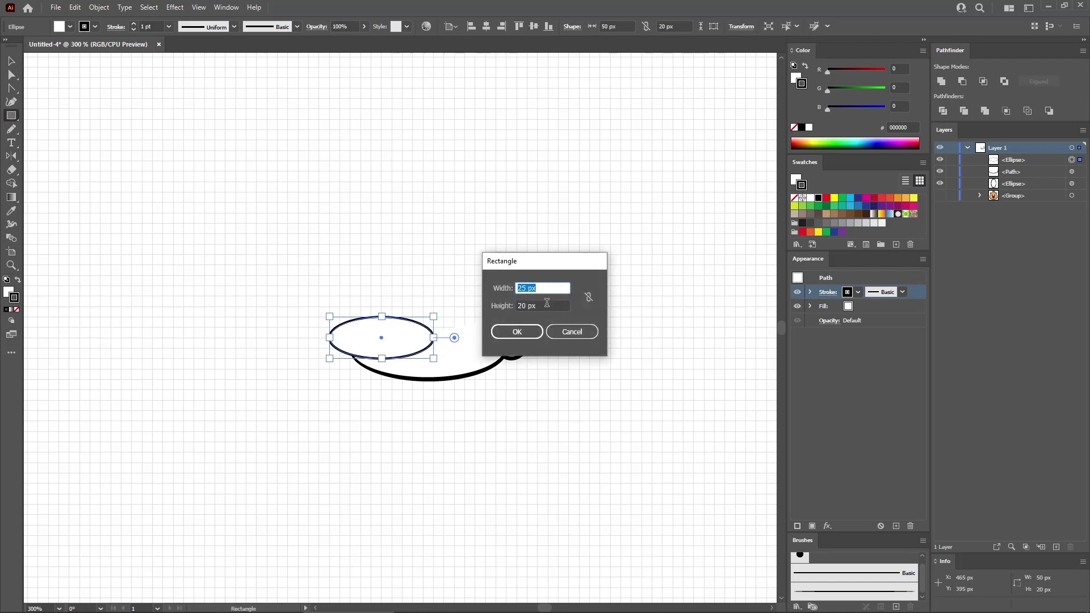
pyautogui.click(522, 332)
pyautogui.press('v')
pyautogui.moveTo(426, 290); pyautogui.dragTo(403, 344)
pyautogui.keyDown('shift'); pyautogui.click(363, 340); pyautogui.keyUp('shift')
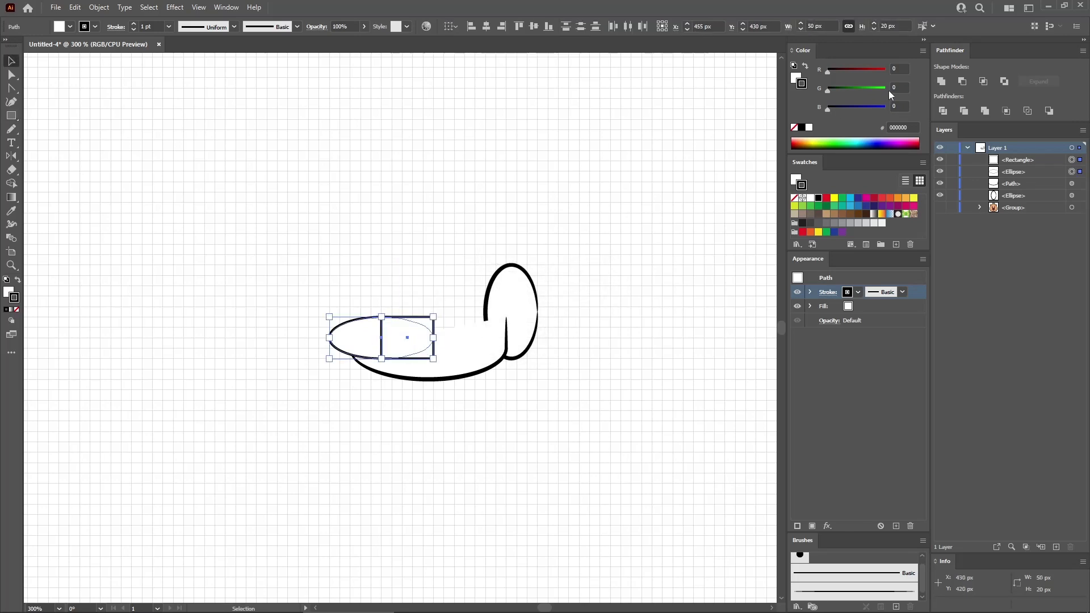
pyautogui.click(940, 81)
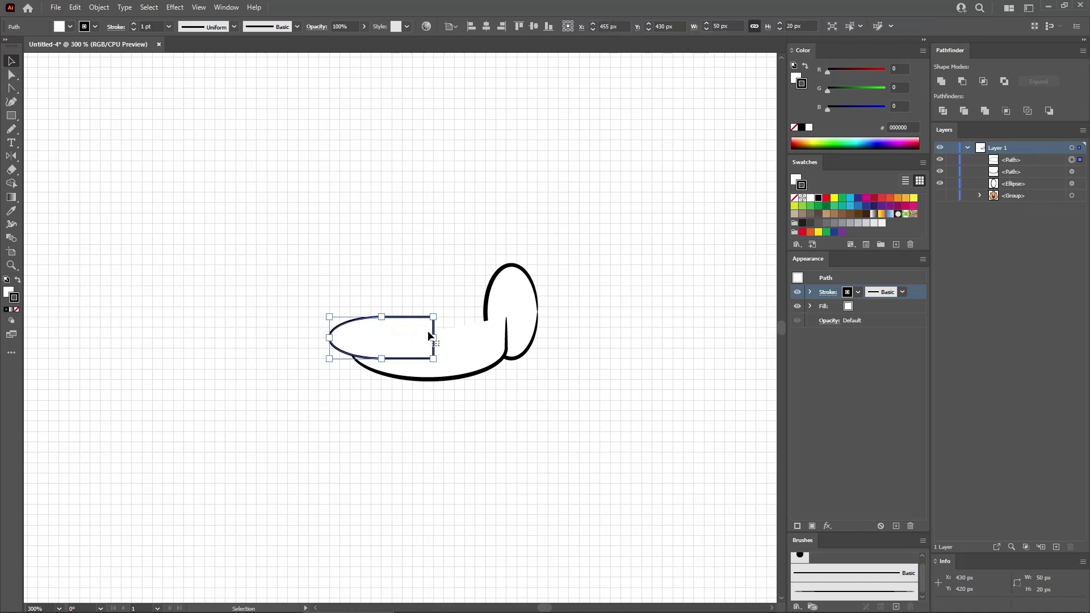
# - Delete the finger's upper-right corner anchor and apply the tapered brush to the open path
pyautogui.press('a')
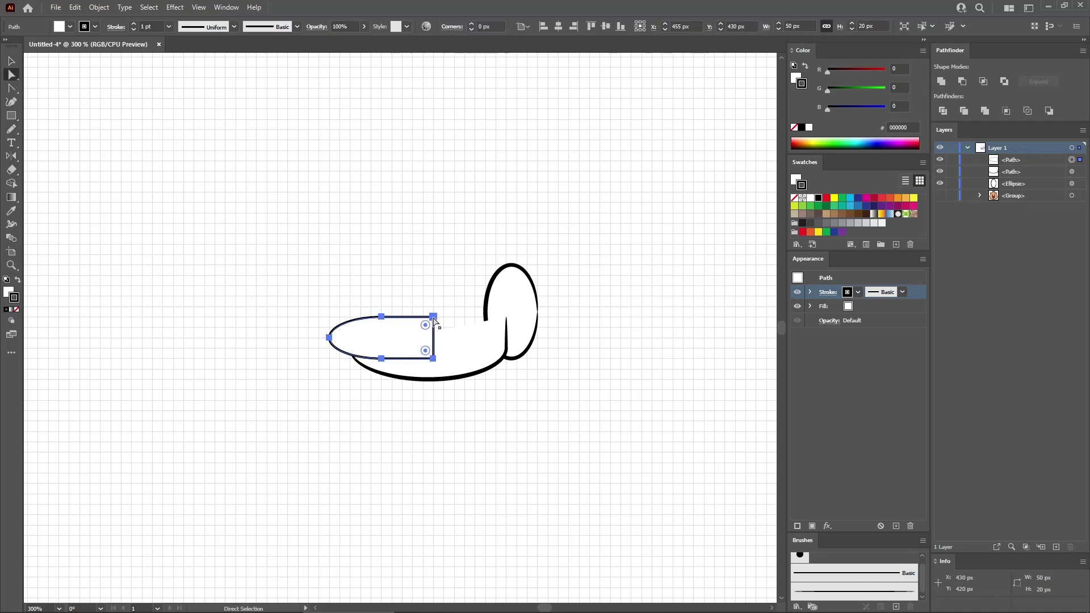
pyautogui.click(434, 318)
pyautogui.press('Delete')
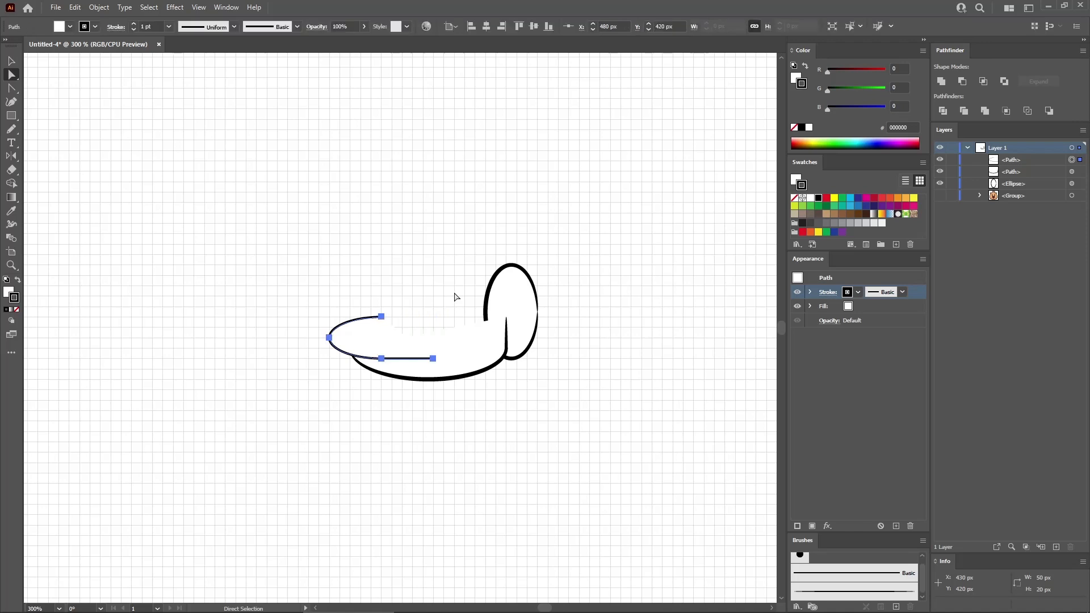
pyautogui.click(831, 583)
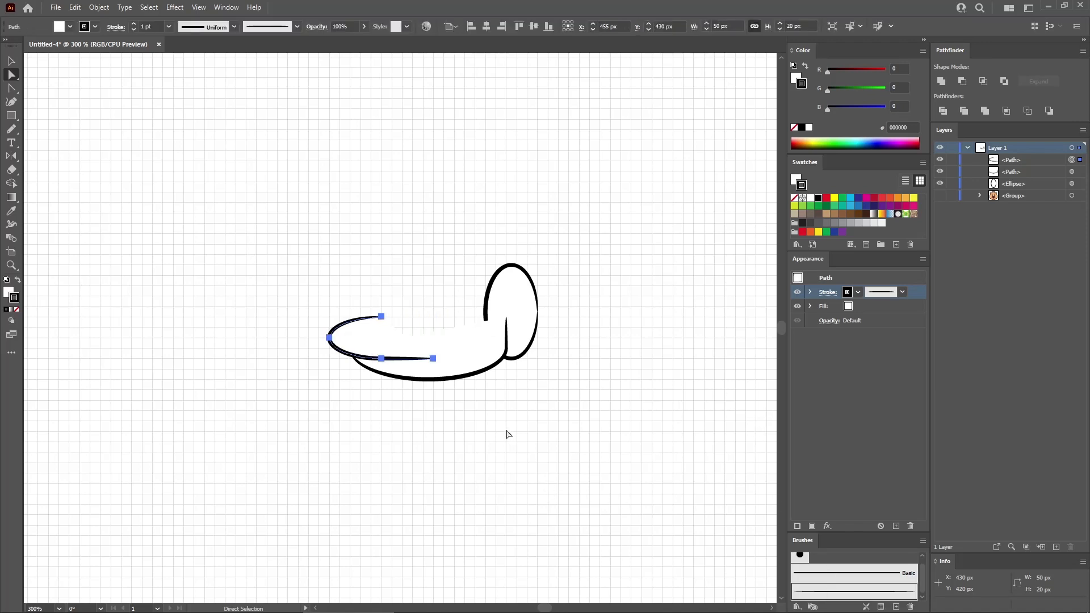
# - Shorten the finger's lower line by 10 px so the path is 40 px wide
pyautogui.click(434, 359)
pyautogui.moveTo(434, 361); pyautogui.dragTo(416, 358)
pyautogui.click(366, 343)
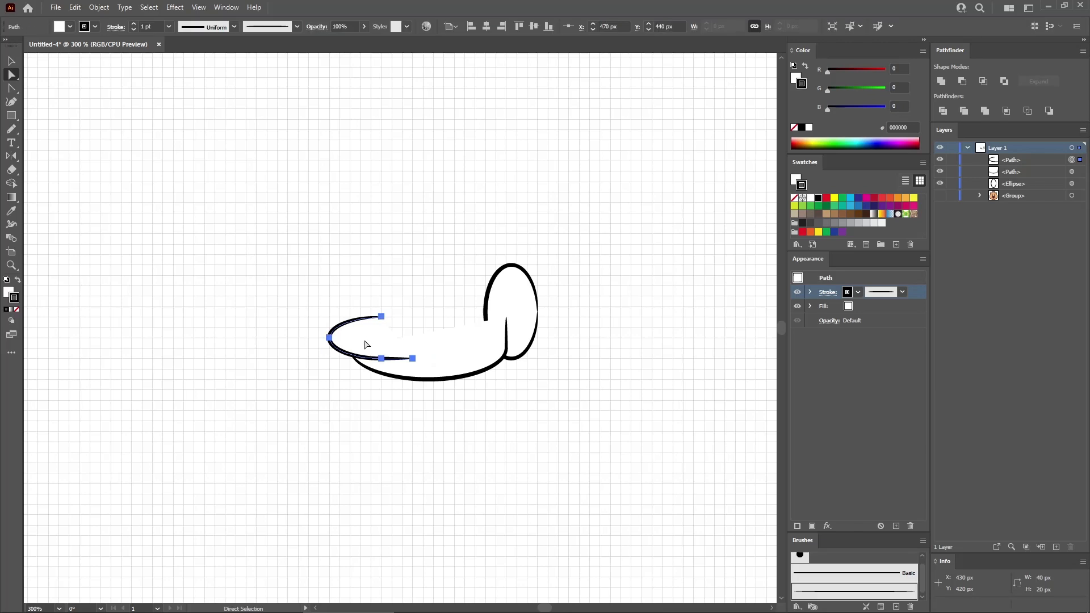
# - Duplicate the finger up and to the left, and lengthen the copy's lower line to make it 45 px wide
pyautogui.moveTo(367, 346); pyautogui.dragTo(339, 301)
pyautogui.click(391, 328)
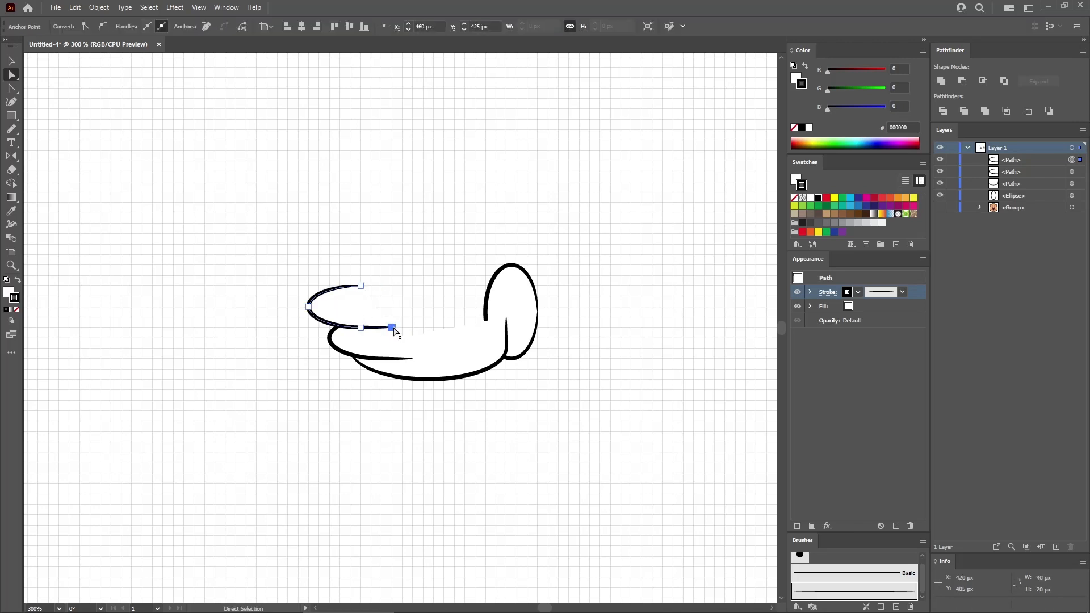
pyautogui.moveTo(394, 331); pyautogui.dragTo(403, 329)
# - Draw another 50 x 20 px ellipse and place it above the second finger, offset to its right
pyautogui.press('l')
pyautogui.click(396, 275)
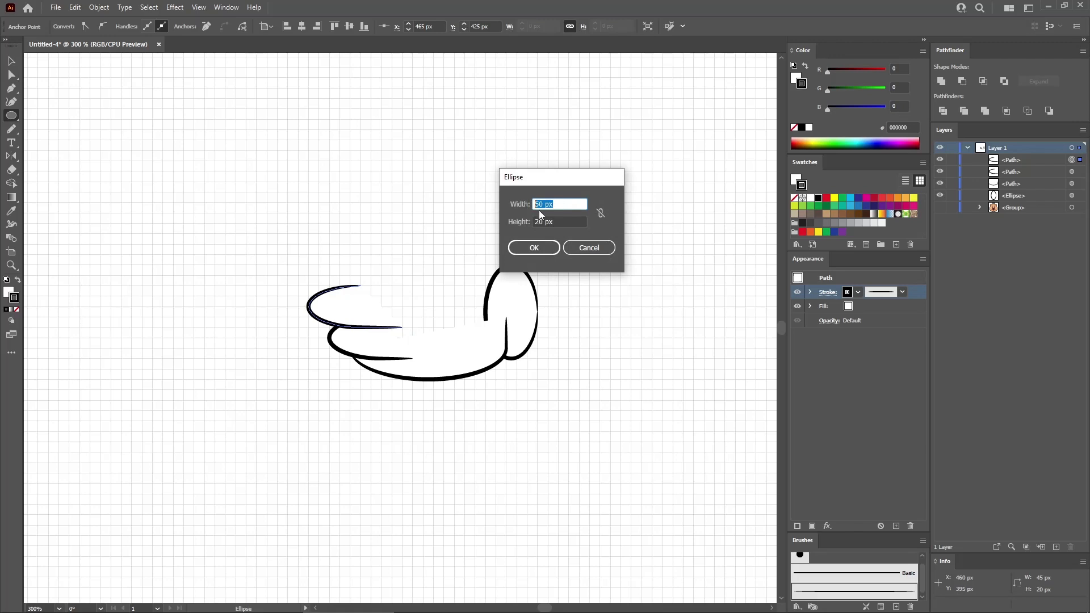
pyautogui.press('Tab')
pyautogui.click(537, 249)
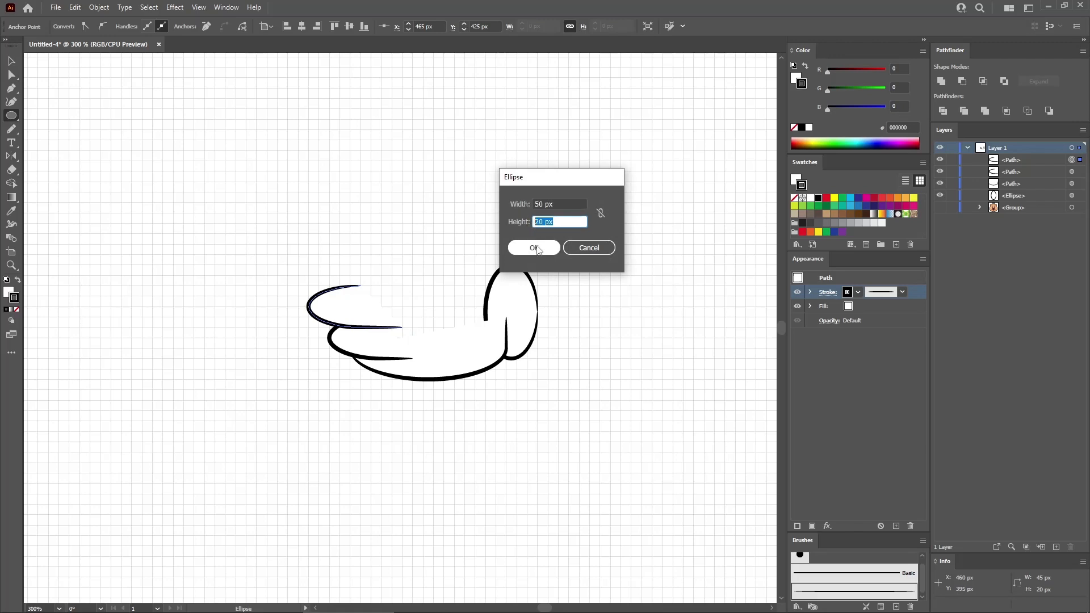
pyautogui.press('v')
pyautogui.moveTo(445, 283); pyautogui.dragTo(387, 287)
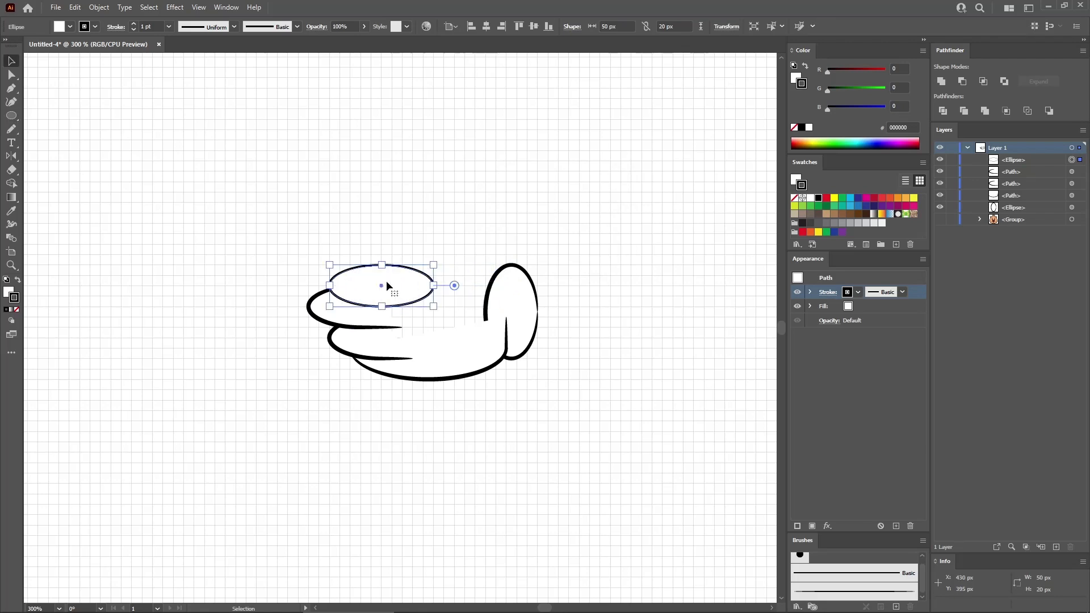
# - Draw a 30 x 20 px rectangle, cover the right half of the upper ellipse with it, and unite the two shapes
pyautogui.press('m')
pyautogui.click(412, 228)
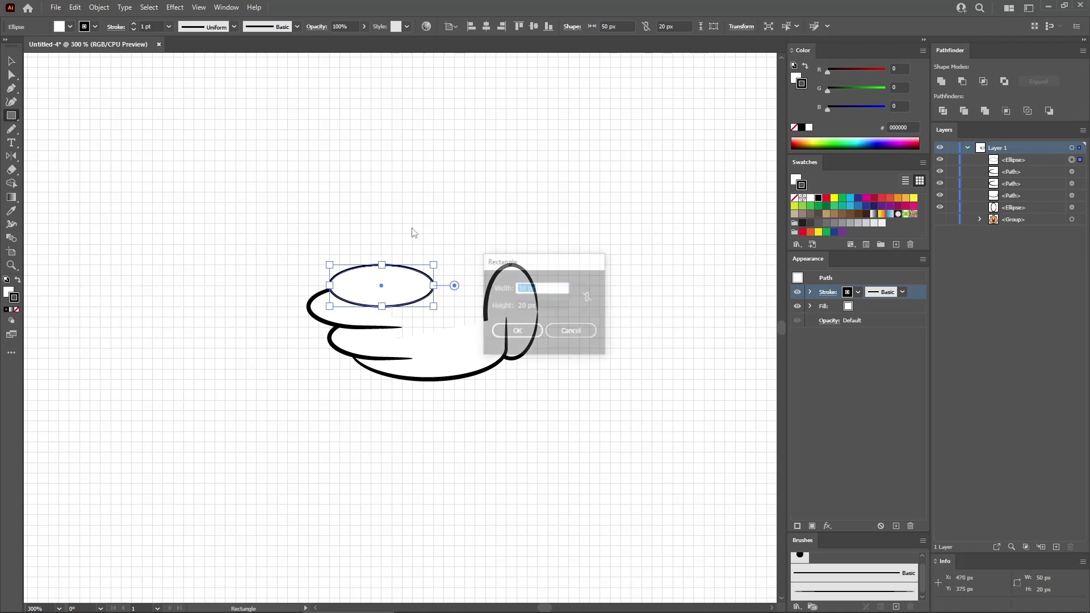
pyautogui.click(517, 331)
pyautogui.press('v')
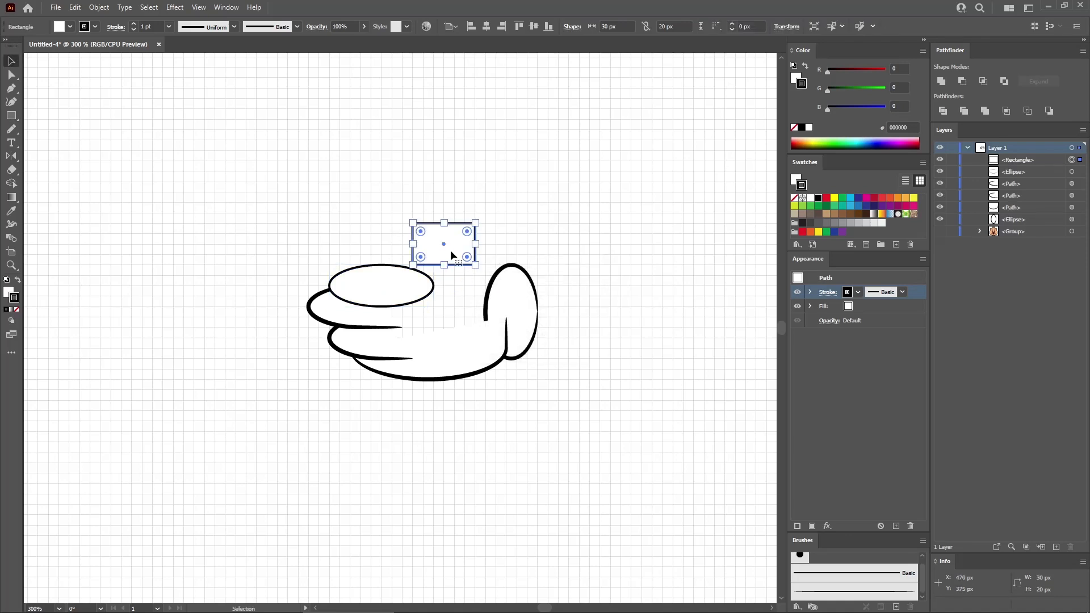
pyautogui.moveTo(444, 243); pyautogui.dragTo(414, 287)
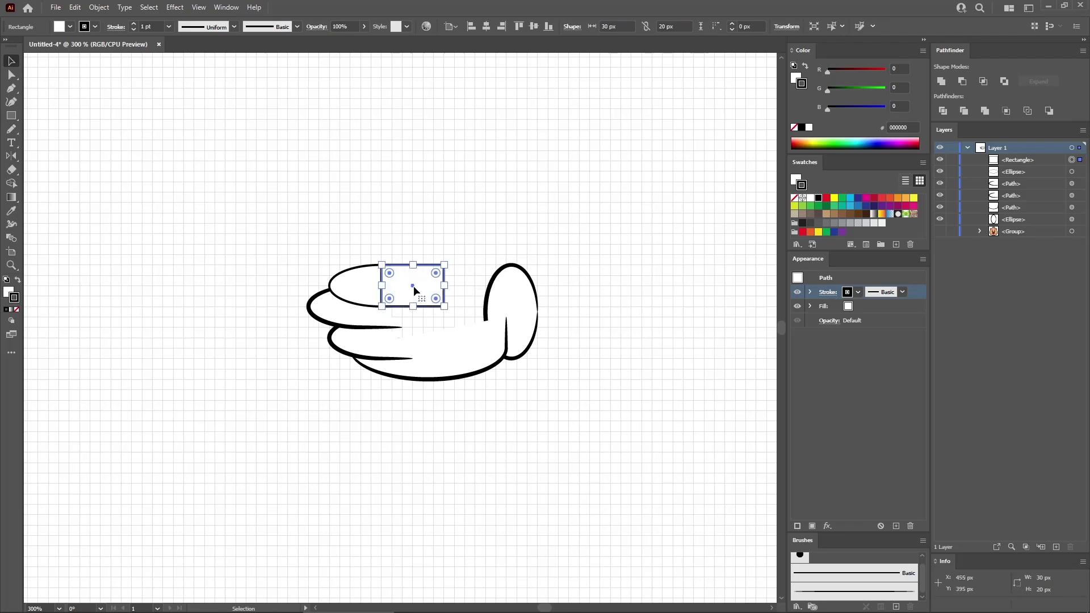
pyautogui.keyDown('shift'); pyautogui.click(357, 290); pyautogui.keyUp('shift')
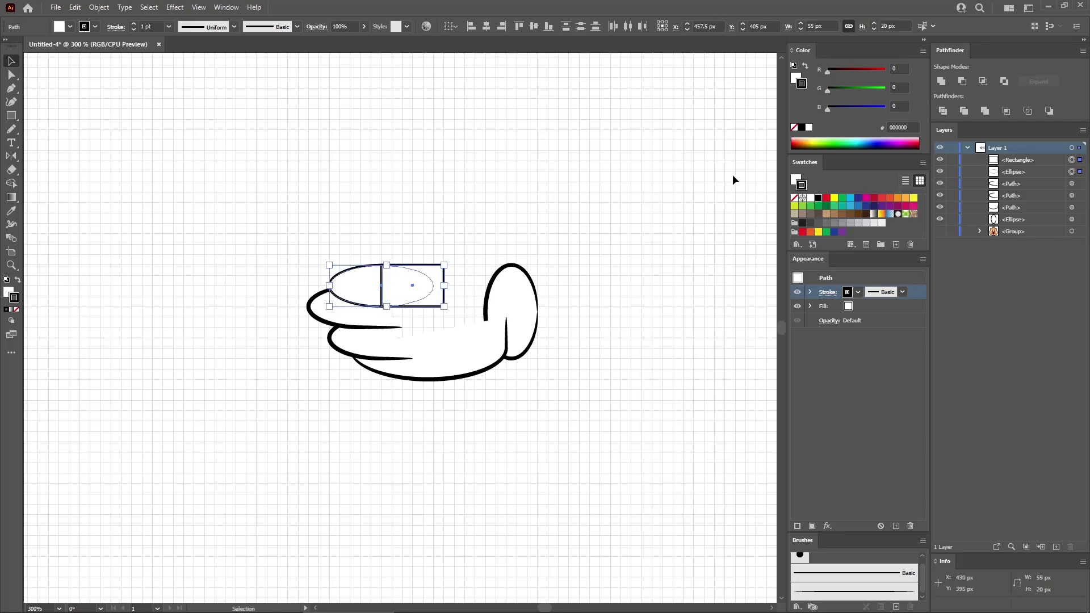
pyautogui.click(941, 83)
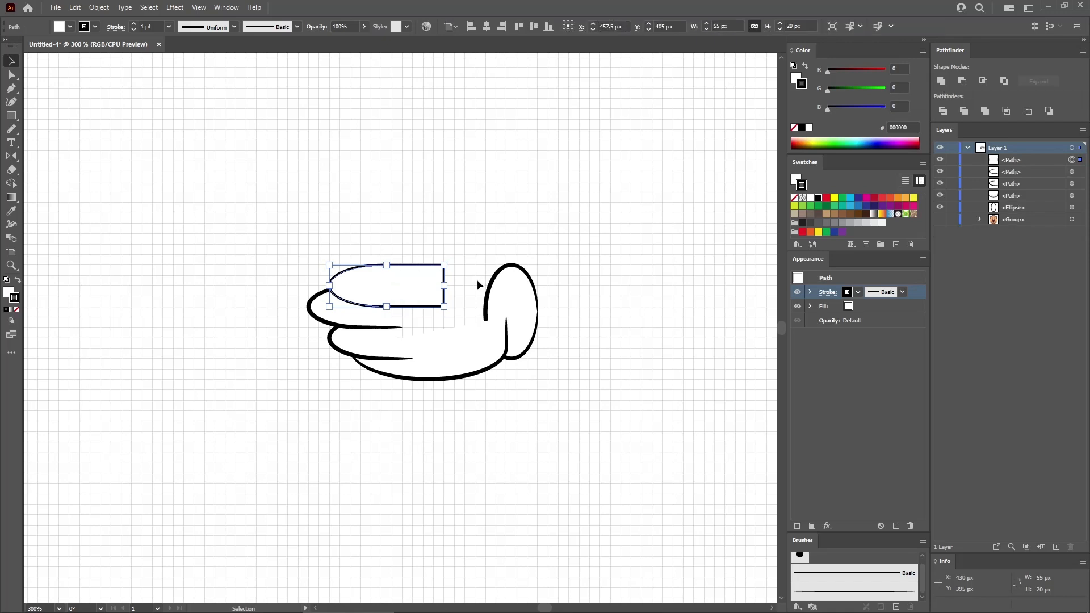
# - Delete the straight right edge of the top finger to leave an open path
pyautogui.press('a')
pyautogui.moveTo(465, 282); pyautogui.dragTo(423, 295)
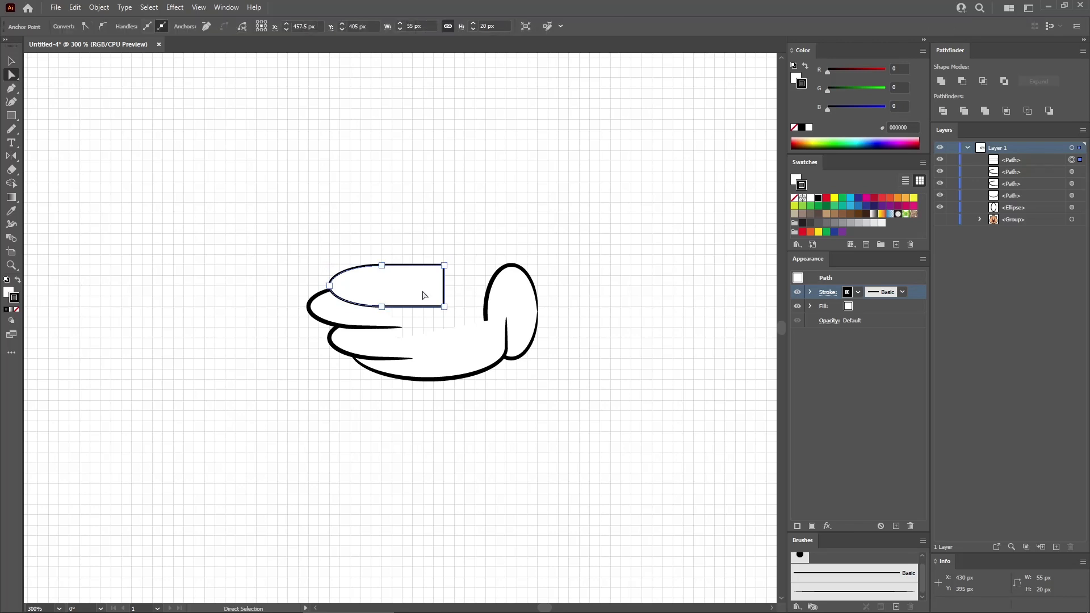
pyautogui.click(423, 294)
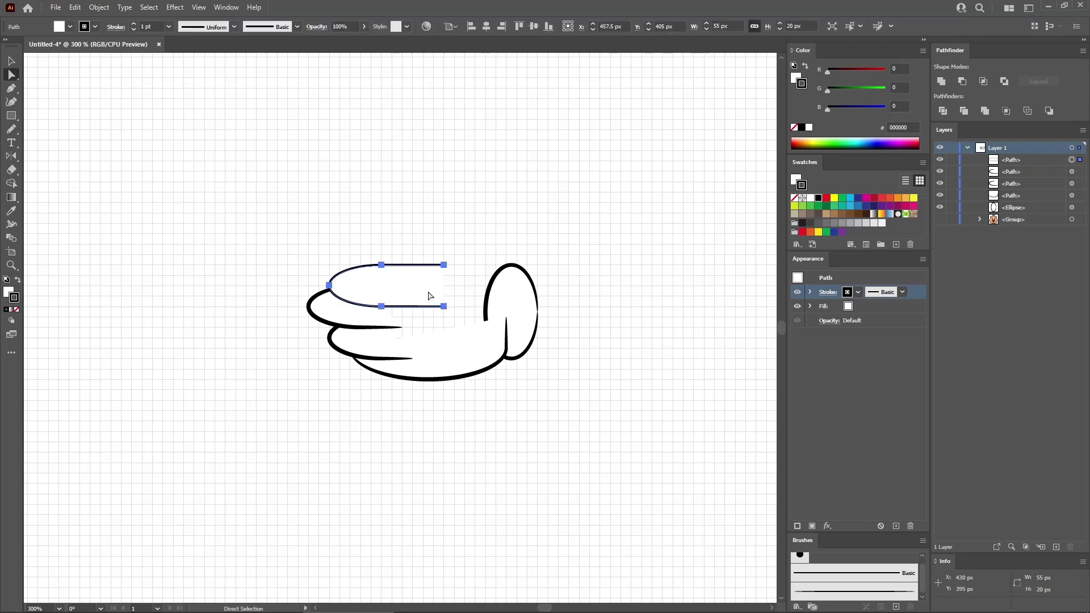
# - Shorten the top finger's lower line by about 20 px and apply the tapered brush to the path
pyautogui.click(444, 307)
pyautogui.moveTo(444, 306); pyautogui.dragTo(405, 308)
pyautogui.click(404, 295)
pyautogui.click(836, 594)
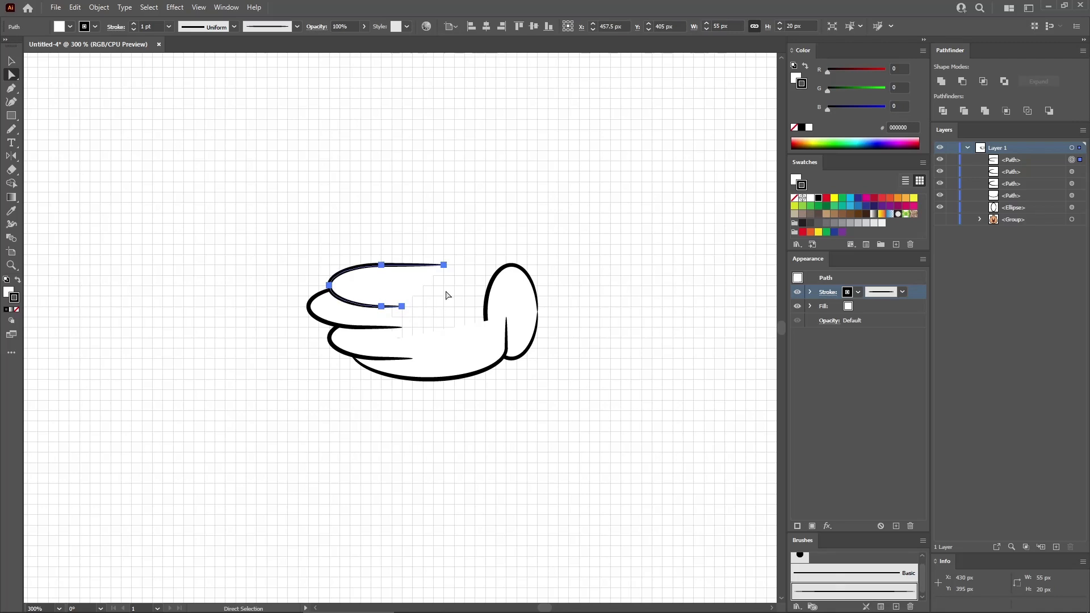
pyautogui.click(459, 290)
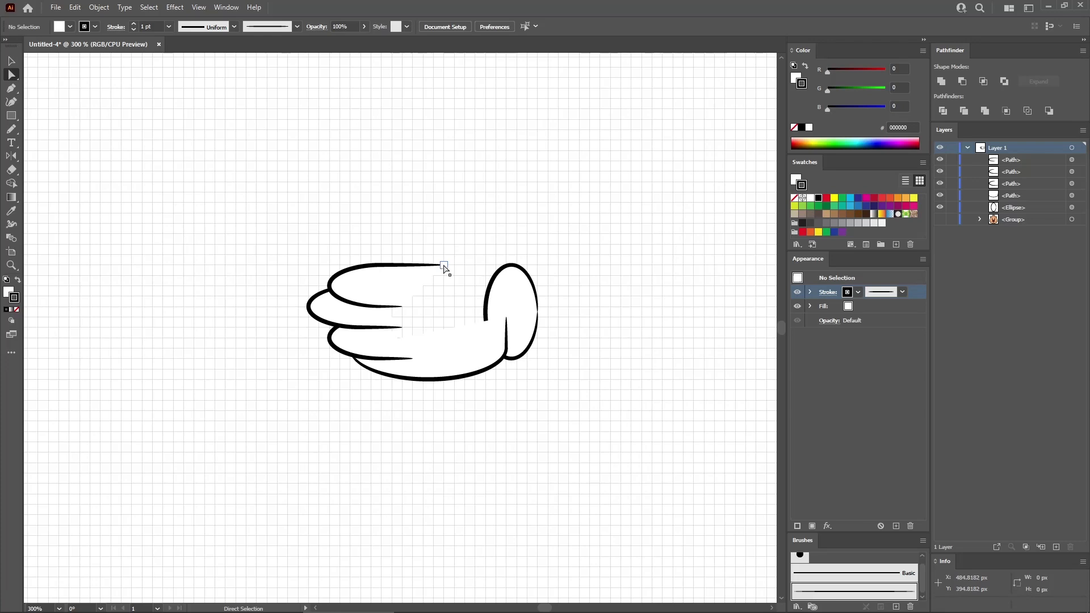
# - Draw a 25 x 30 px ellipse for the thumb and place it at the inner end of the top finger
pyautogui.press('l')
pyautogui.click(464, 232)
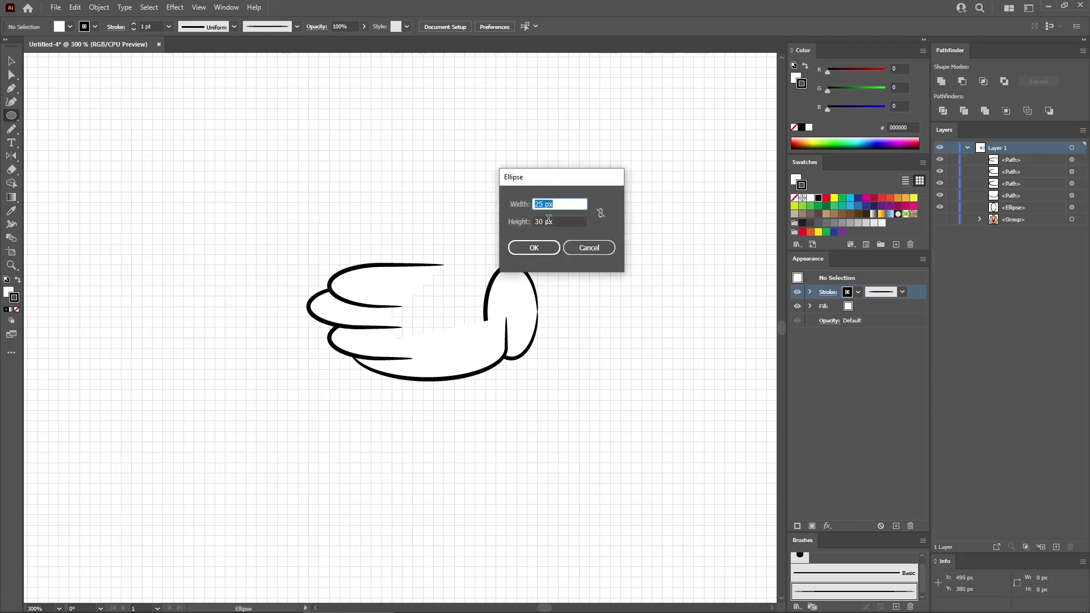
pyautogui.click(542, 248)
pyautogui.press('v')
pyautogui.moveTo(491, 270); pyautogui.dragTo(463, 251)
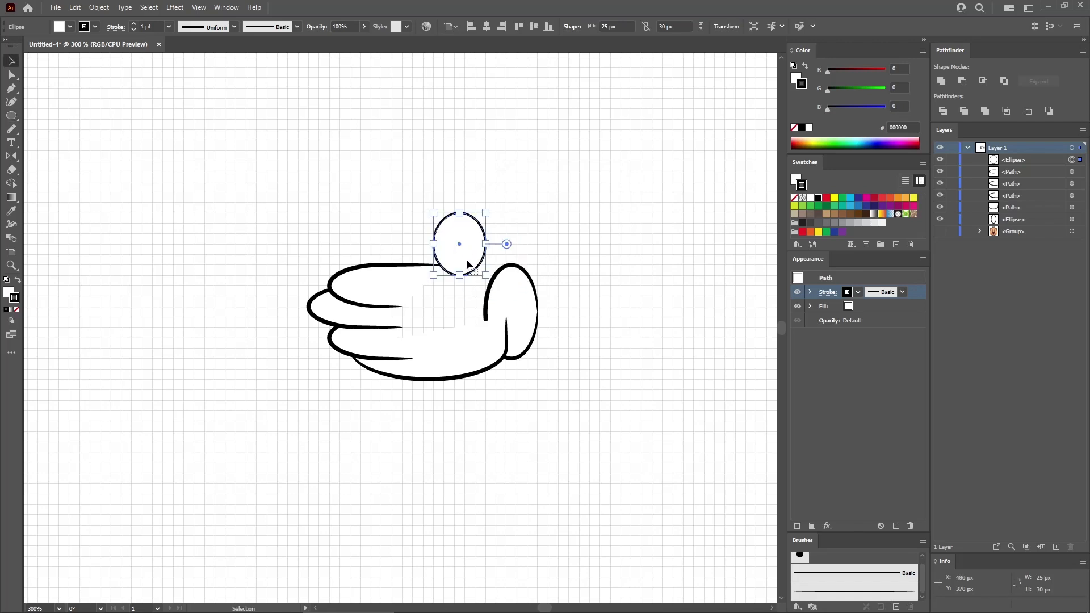
# - Delete the lower-right segment of the thumb ellipse to leave an open path
pyautogui.press('a')
pyautogui.moveTo(471, 293); pyautogui.dragTo(478, 256)
pyautogui.press('Delete')
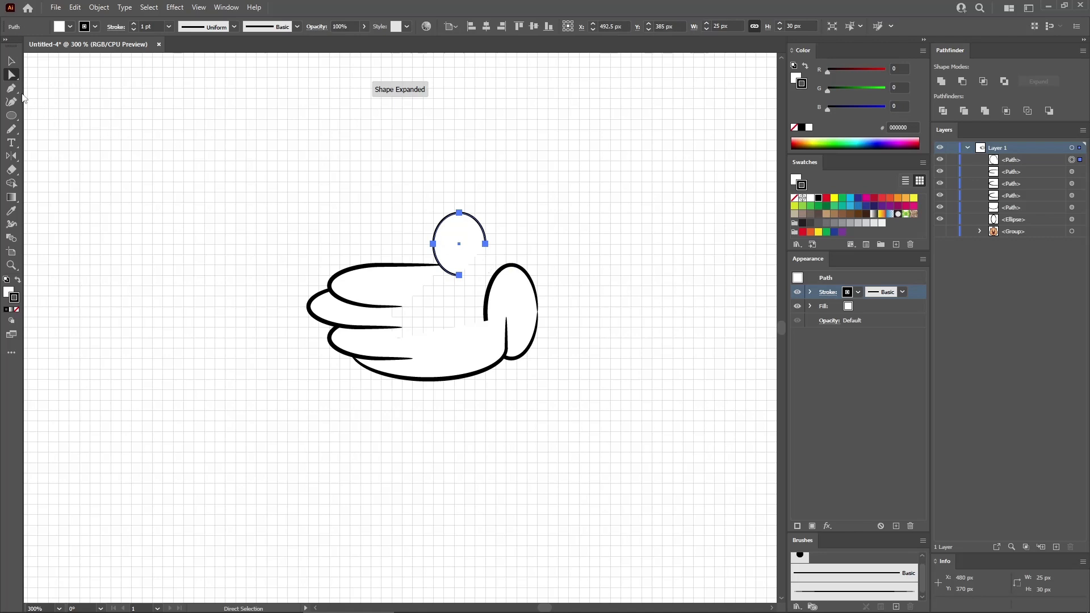
# - Extend the thumb path with the Pen tool from its outer side in an S-curve down to the wrist and apply the tapered brush
pyautogui.press('p')
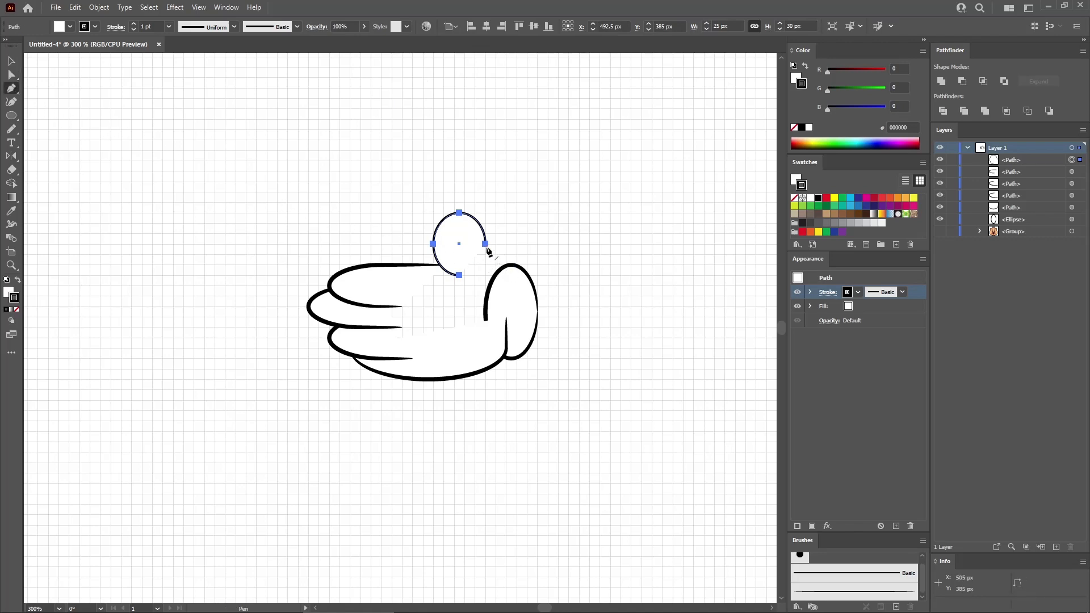
pyautogui.moveTo(487, 248); pyautogui.dragTo(493, 276)
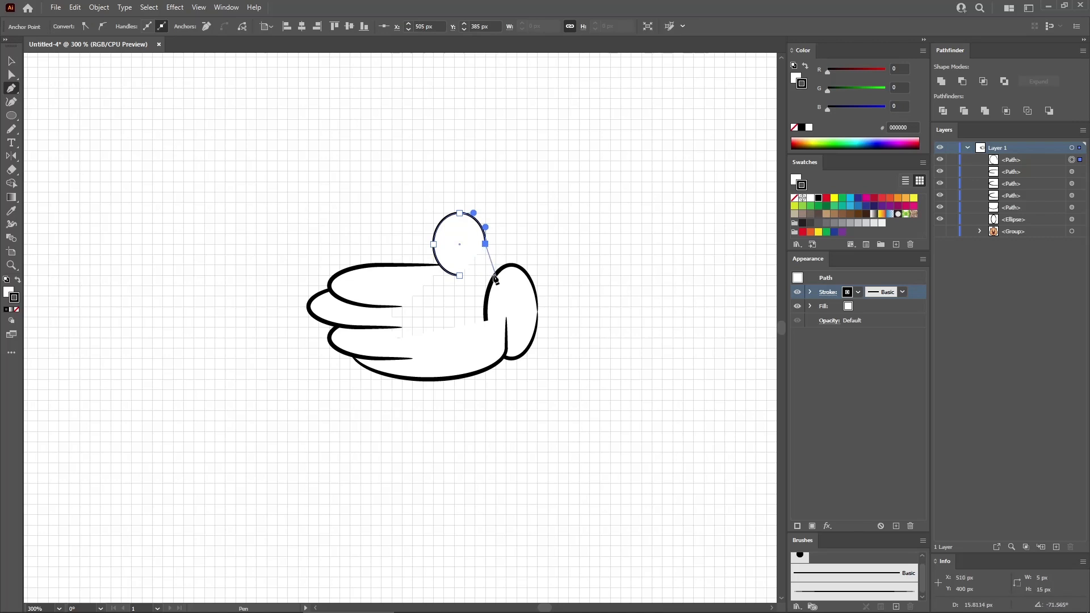
pyautogui.moveTo(496, 276); pyautogui.dragTo(506, 286)
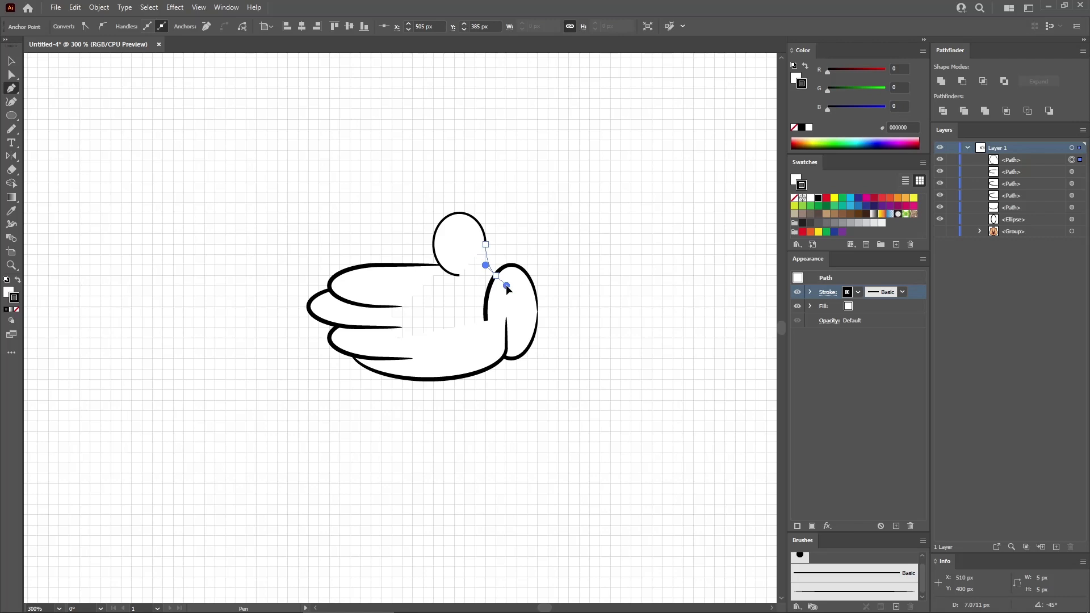
pyautogui.moveTo(507, 284); pyautogui.dragTo(507, 284)
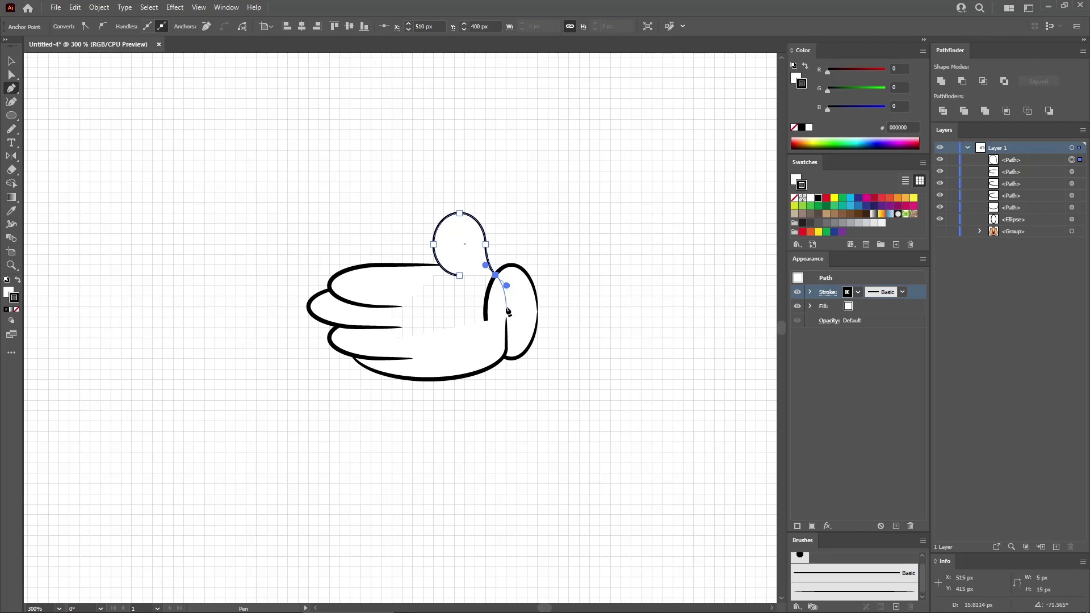
pyautogui.moveTo(506, 306)
pyautogui.mouseDown()
pyautogui.moveTo(555, 297)
pyautogui.moveTo(556, 322)
pyautogui.mouseUp()
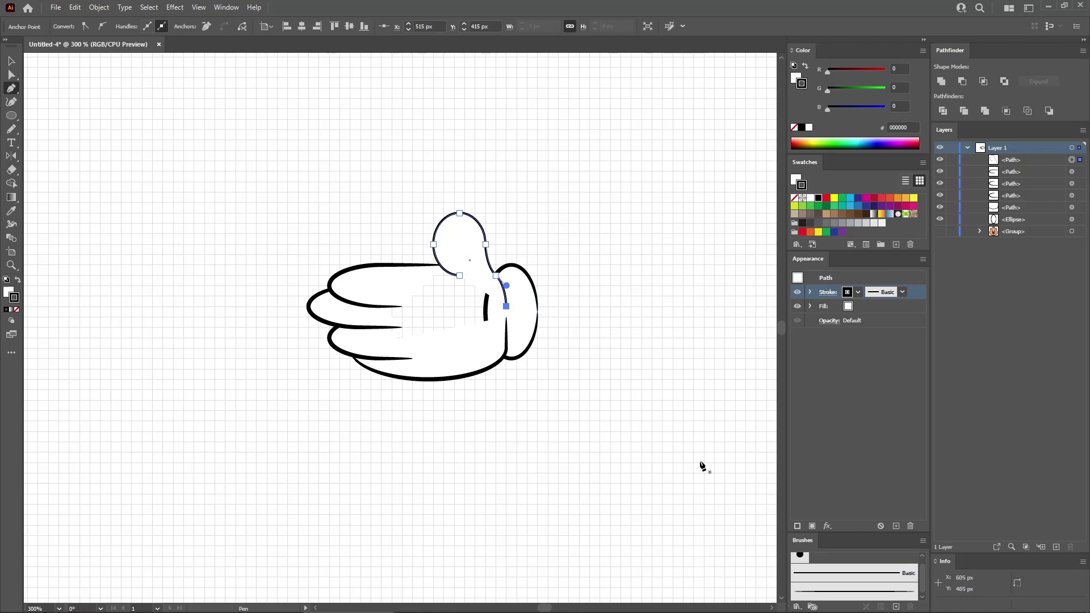
pyautogui.click(812, 593)
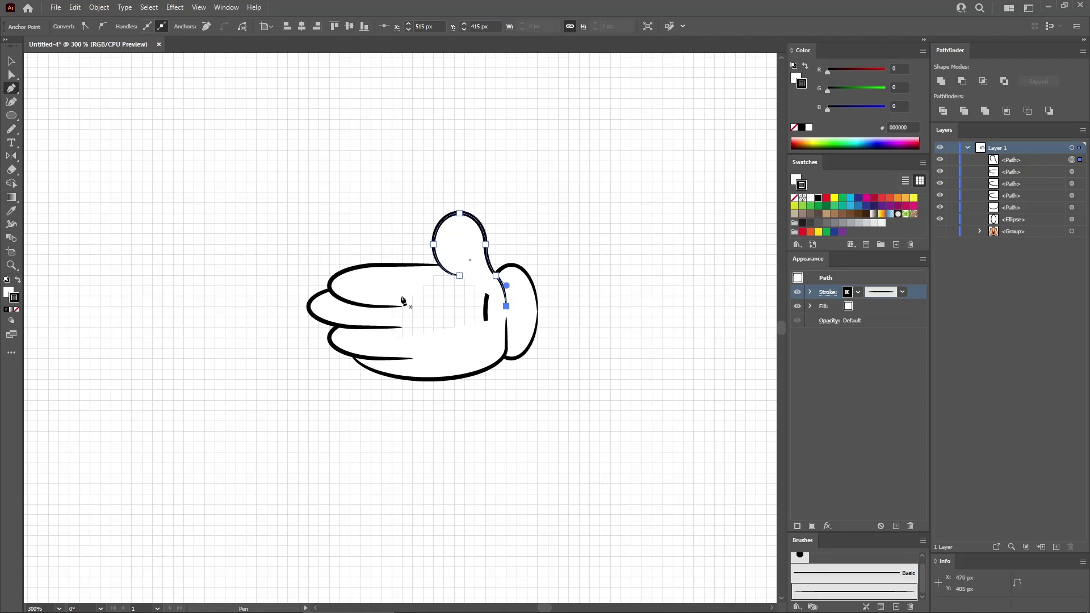
# - Draw a closed five-point white patch over the palm, remove its stroke, and move it behind the finger paths, just above the cuff ellipse
pyautogui.click(382, 348)
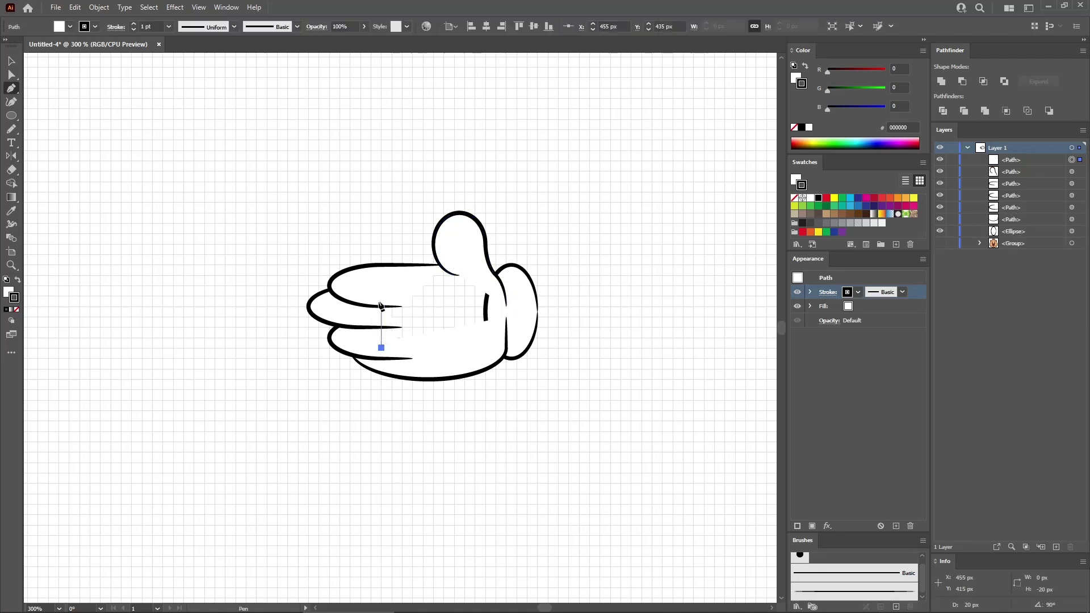
pyautogui.click(382, 296)
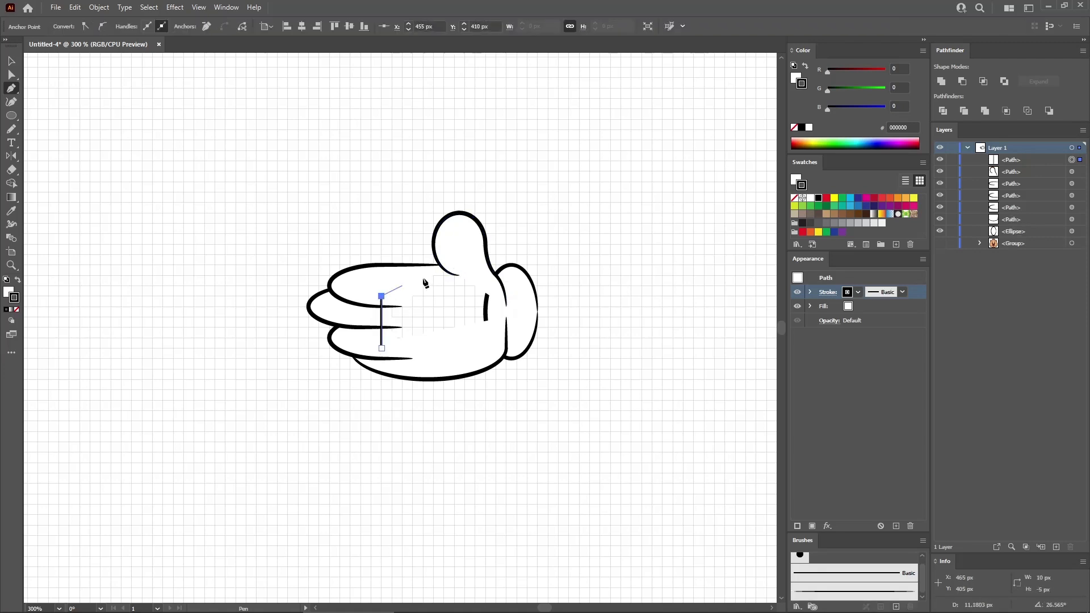
pyautogui.click(465, 254)
pyautogui.click(497, 286)
pyautogui.click(495, 338)
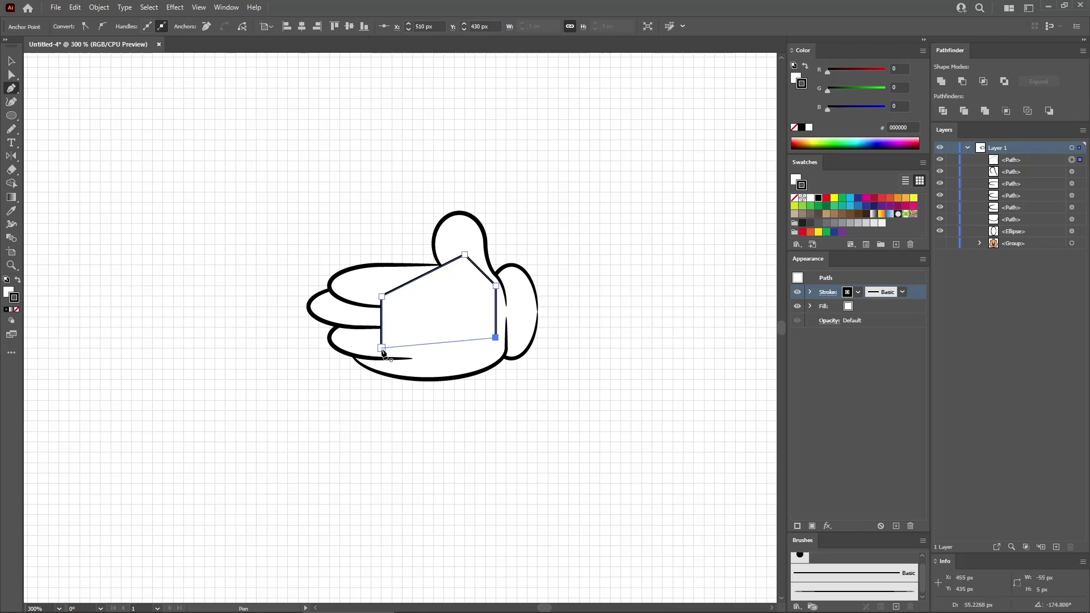
pyautogui.click(382, 349)
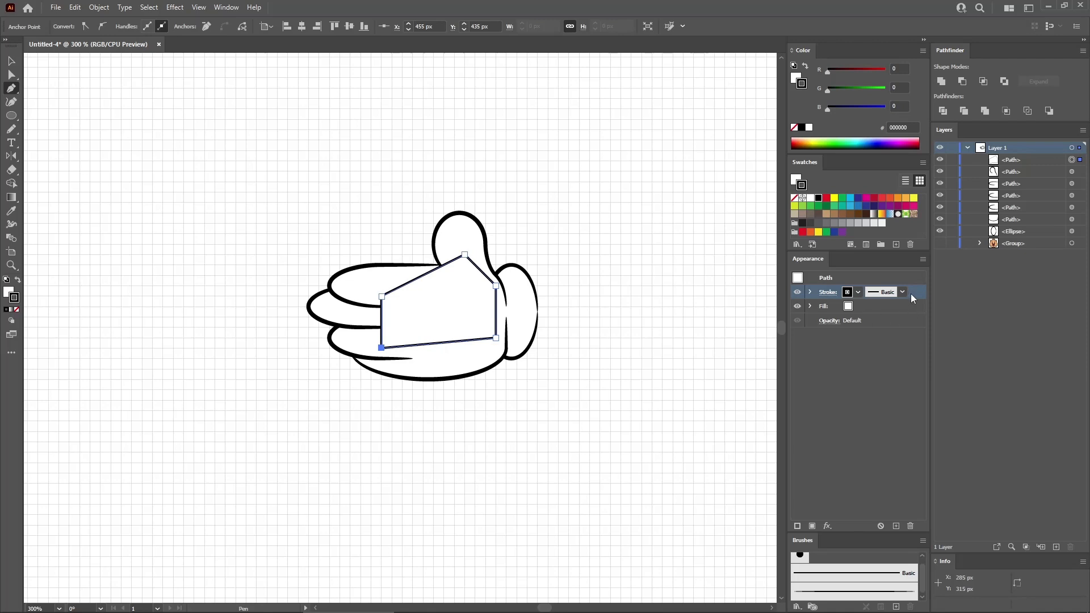
pyautogui.click(915, 525)
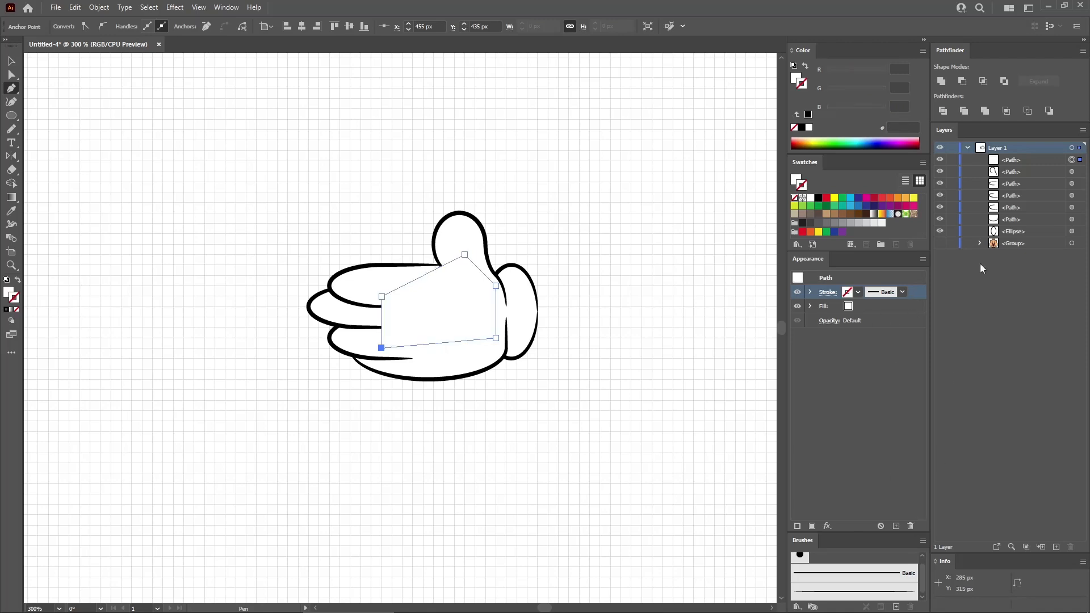
pyautogui.moveTo(1038, 158); pyautogui.dragTo(1031, 223)
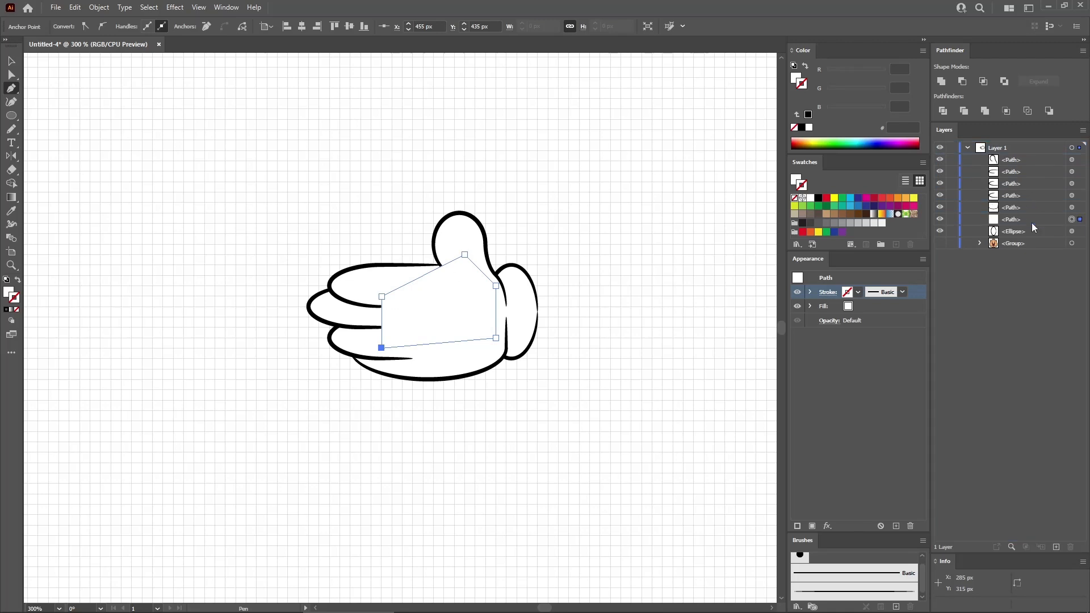
pyautogui.click(1073, 231)
pyautogui.keyDown('ctrl'); pyautogui.click(592, 316); pyautogui.keyUp('ctrl')
# - Select all the hand's paths, including the palm patch and cuff, and group them
pyautogui.press('v')
pyautogui.moveTo(571, 188); pyautogui.dragTo(287, 409)
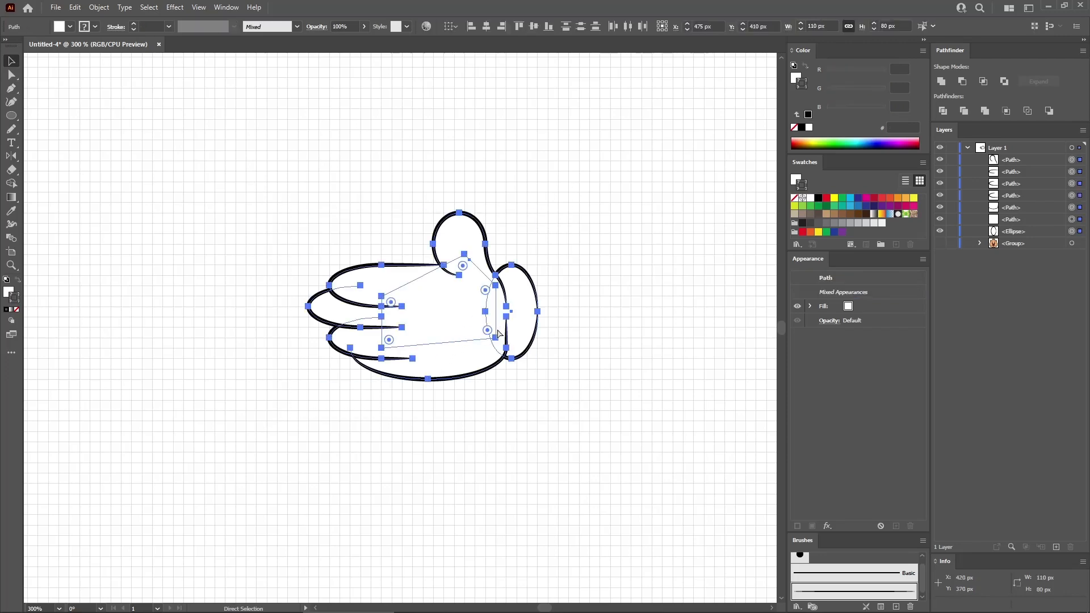
pyautogui.hotkey('ctrl', 'g')
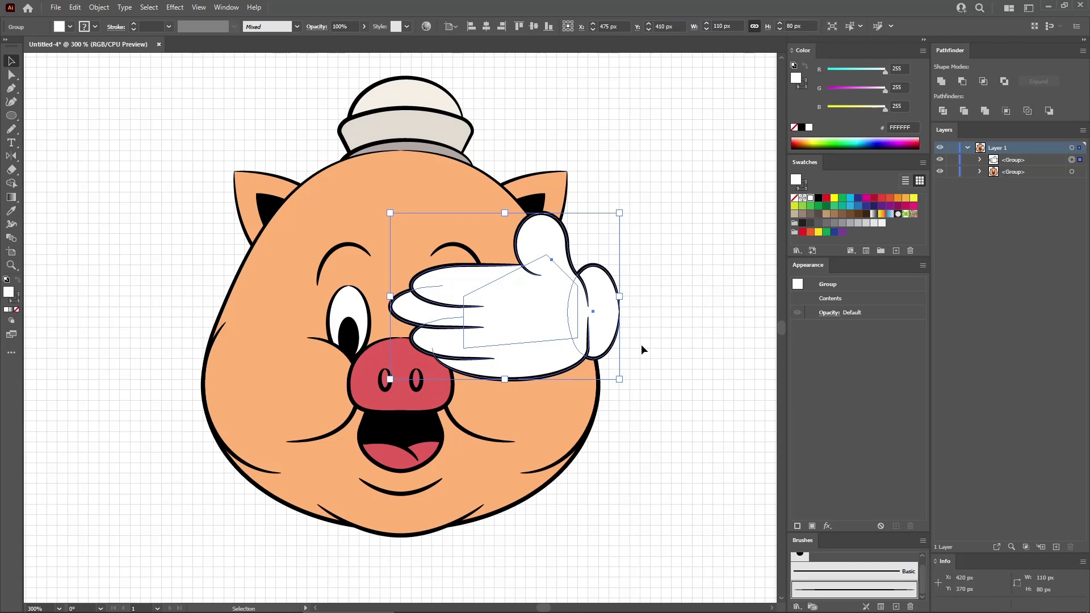
# - Move the hand group onto the lower face and make a horizontally mirrored copy beside it
pyautogui.moveTo(549, 274); pyautogui.dragTo(278, 457)
pyautogui.press('o')
pyautogui.press('v')
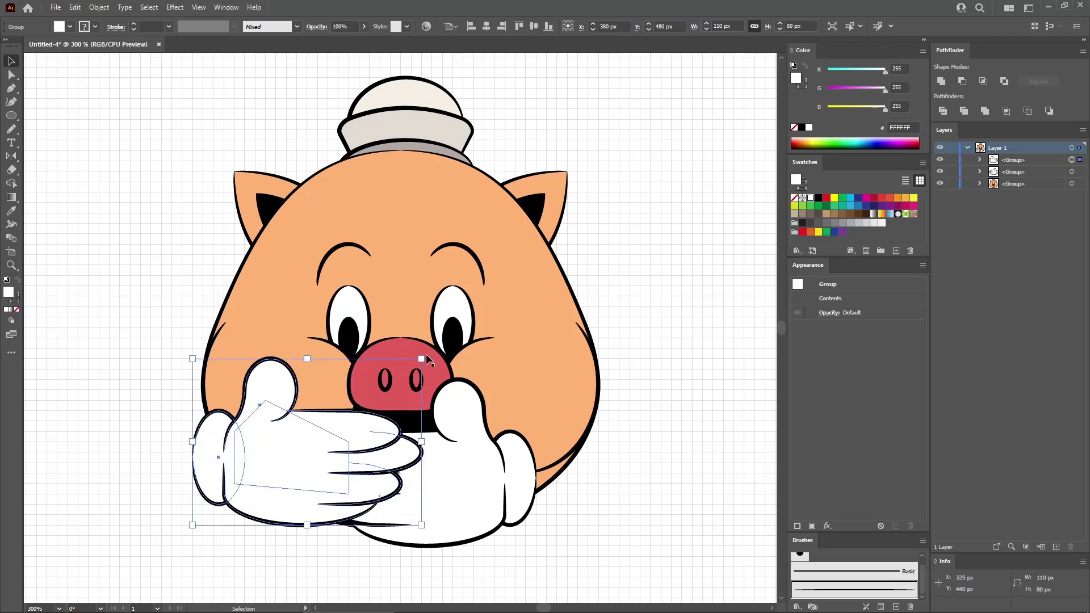
# - Rotate the mirrored hand about 45° counterclockwise and place it over the pig's mouth, overlapping the other hand
pyautogui.moveTo(426, 352); pyautogui.dragTo(348, 305)
pyautogui.moveTo(346, 392); pyautogui.dragTo(455, 389)
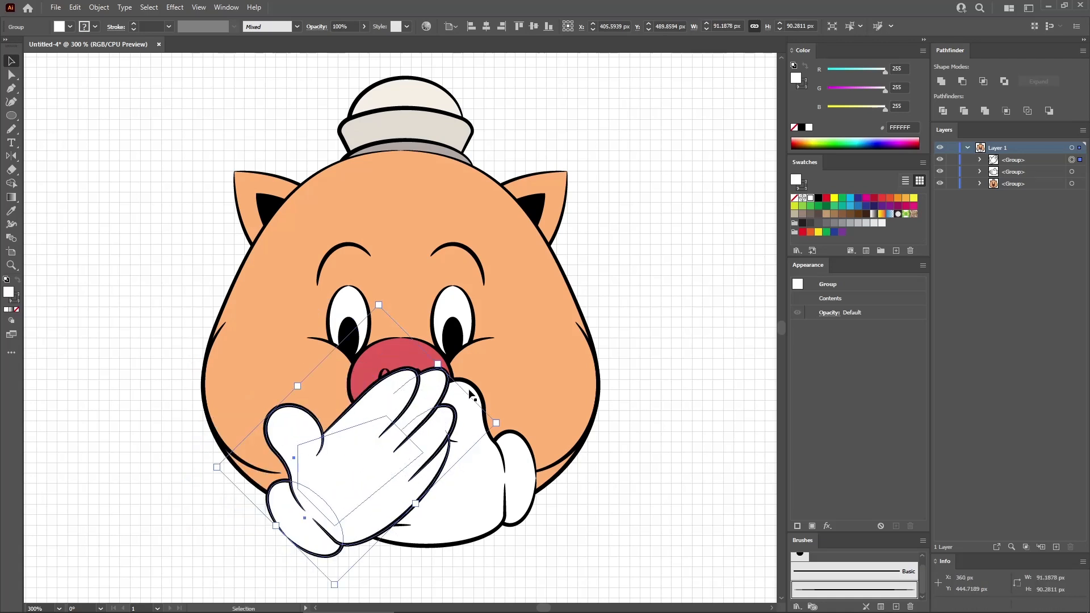
pyautogui.click(649, 342)
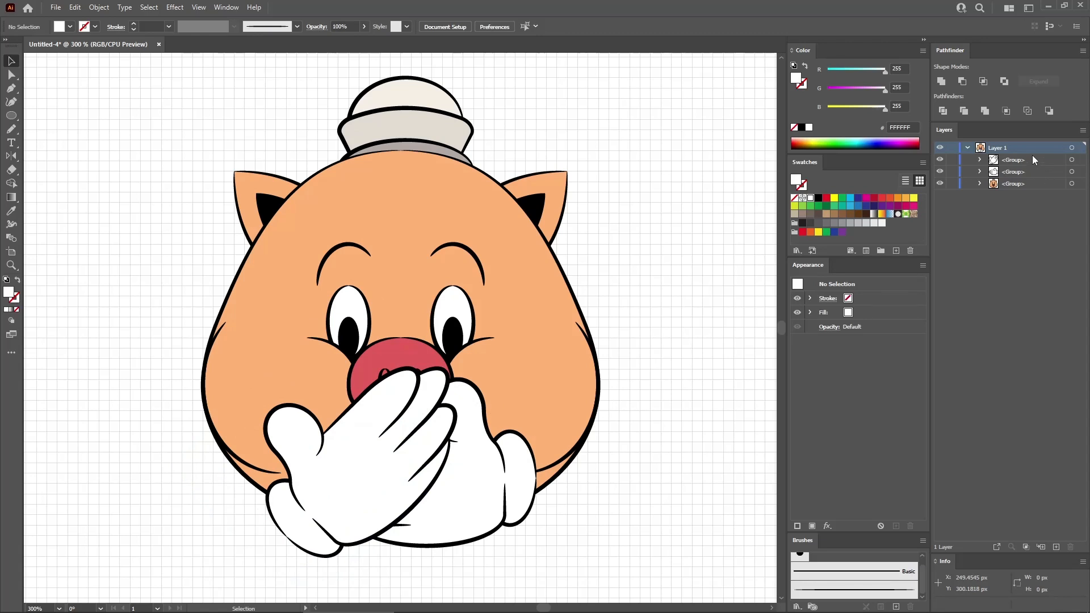
# - Duplicate Layer 1 and hide the original layer
pyautogui.moveTo(1031, 147); pyautogui.dragTo(1058, 546)
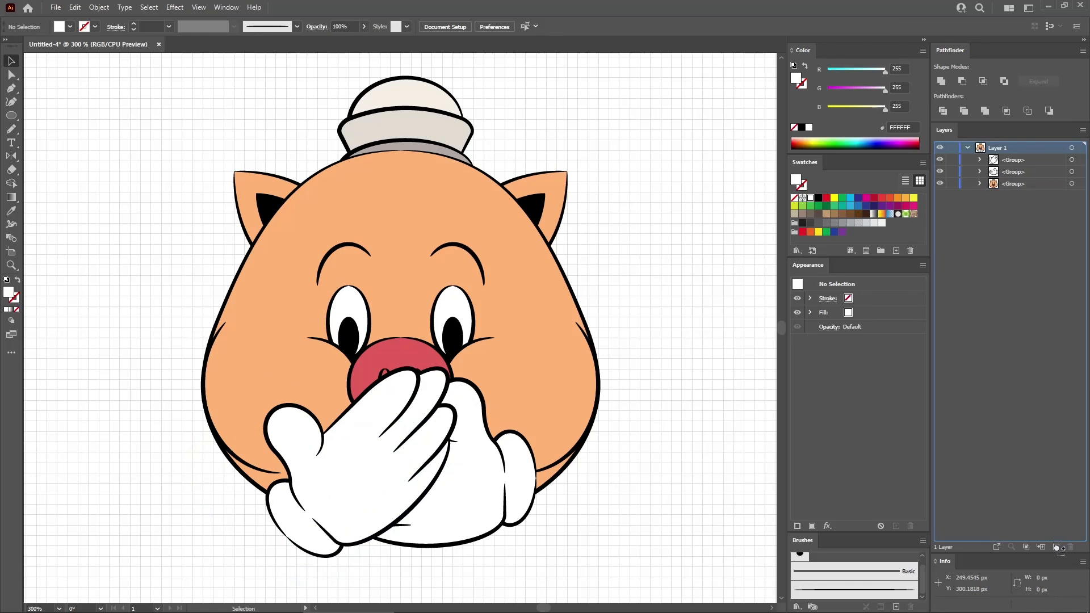
pyautogui.click(968, 195)
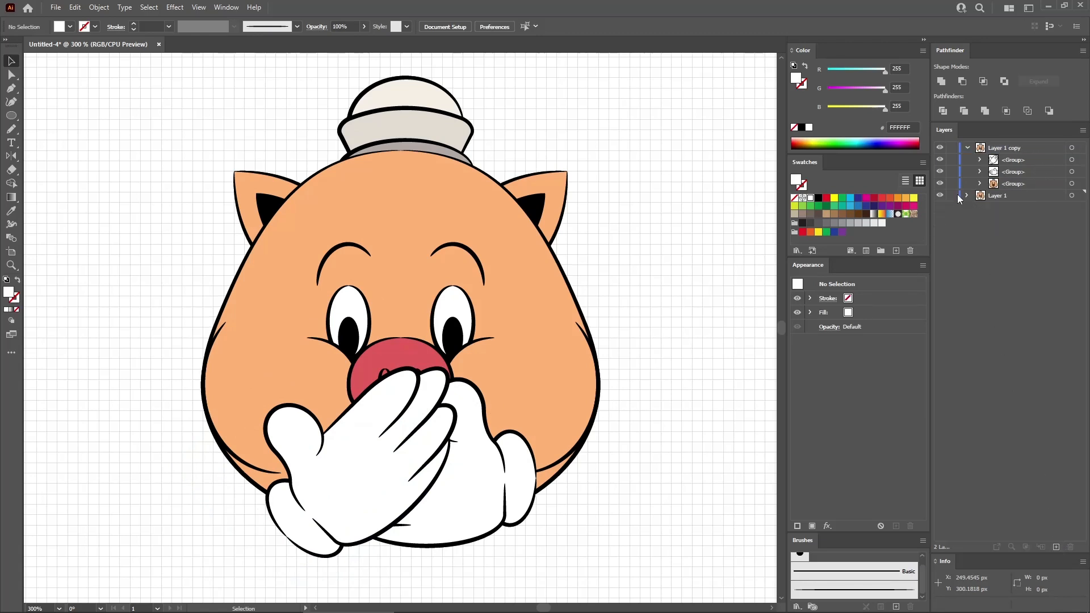
pyautogui.click(940, 195)
# - Move the two hands in the duplicated layer up from the mouth, one over each of the pig's eyes
pyautogui.click(374, 460)
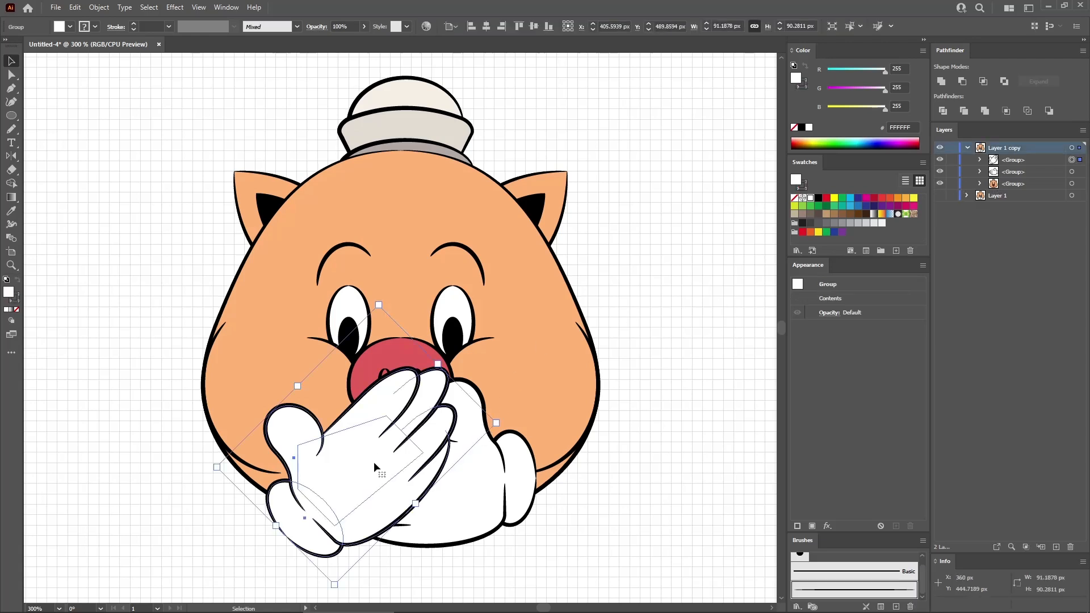
pyautogui.moveTo(373, 462); pyautogui.dragTo(310, 331)
pyautogui.click(425, 489)
pyautogui.moveTo(450, 462); pyautogui.dragTo(555, 276)
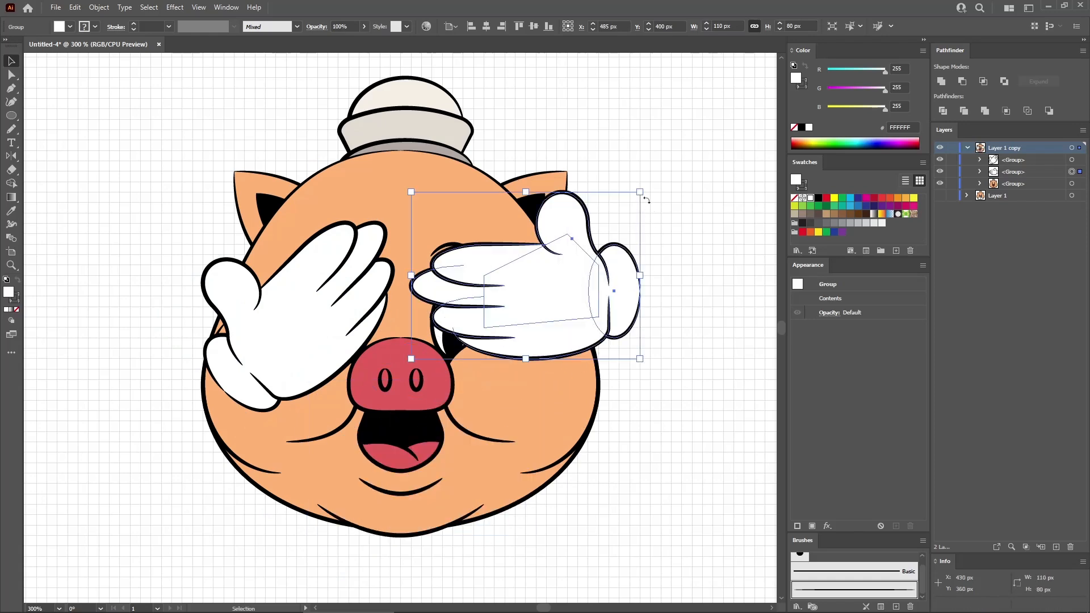
# - Rotate the horizontal hand about 45° clockwise and position it over its eye symmetrically to the other hand
pyautogui.moveTo(645, 190); pyautogui.dragTo(671, 277)
pyautogui.moveTo(524, 302); pyautogui.dragTo(530, 332)
pyautogui.click(641, 217)
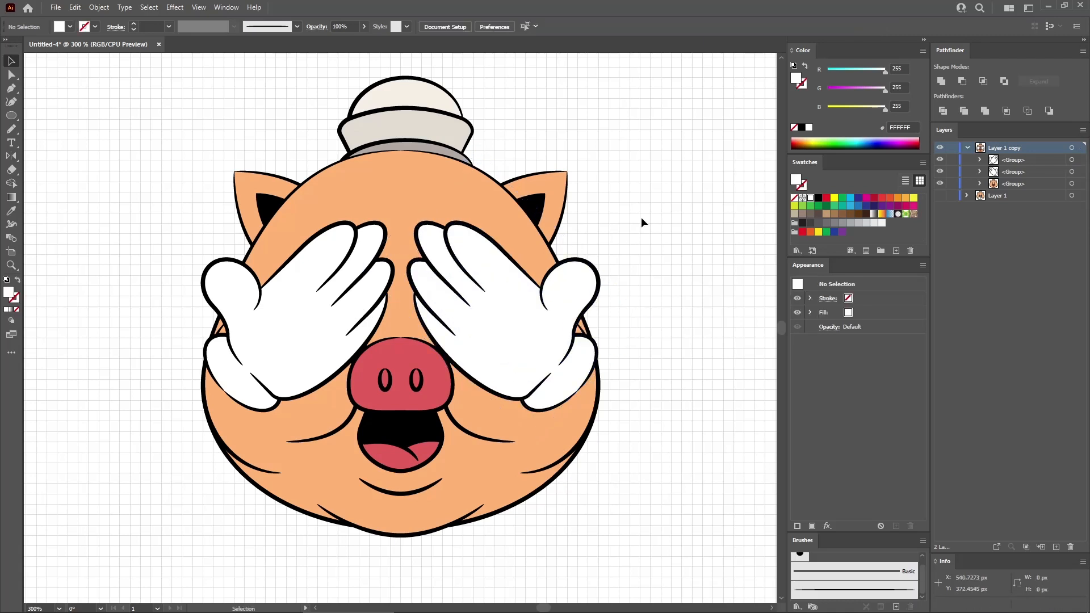
# - Duplicate the Layer 1 copy layer, delete both hand groups from the new layer, and hide the source layer
pyautogui.moveTo(1038, 199); pyautogui.dragTo(1057, 547)
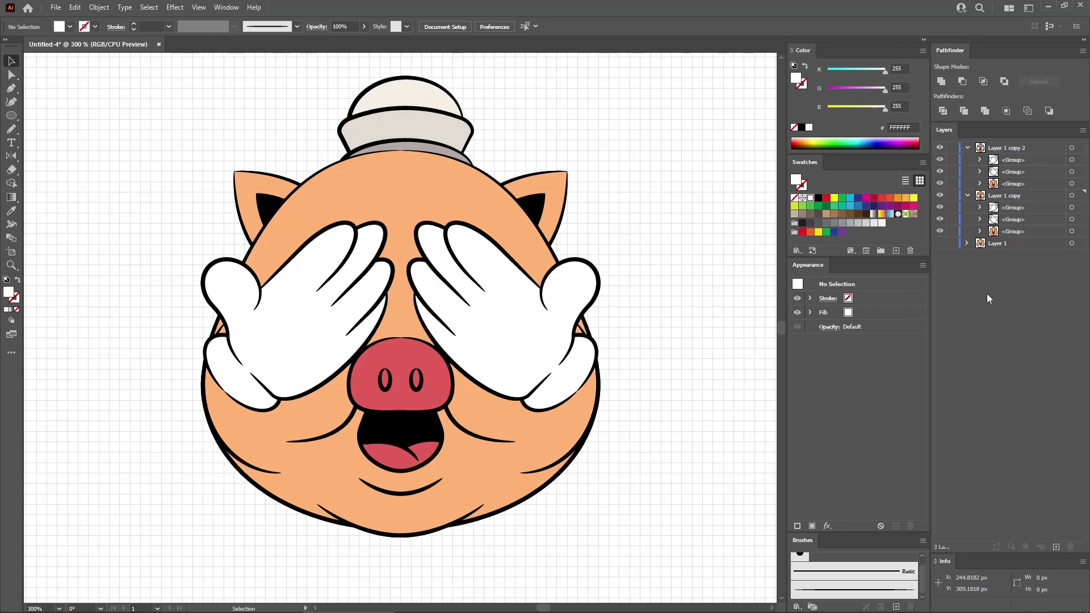
pyautogui.click(1015, 172)
pyautogui.keyDown('shift'); pyautogui.click(1017, 160); pyautogui.keyUp('shift')
pyautogui.click(1071, 547)
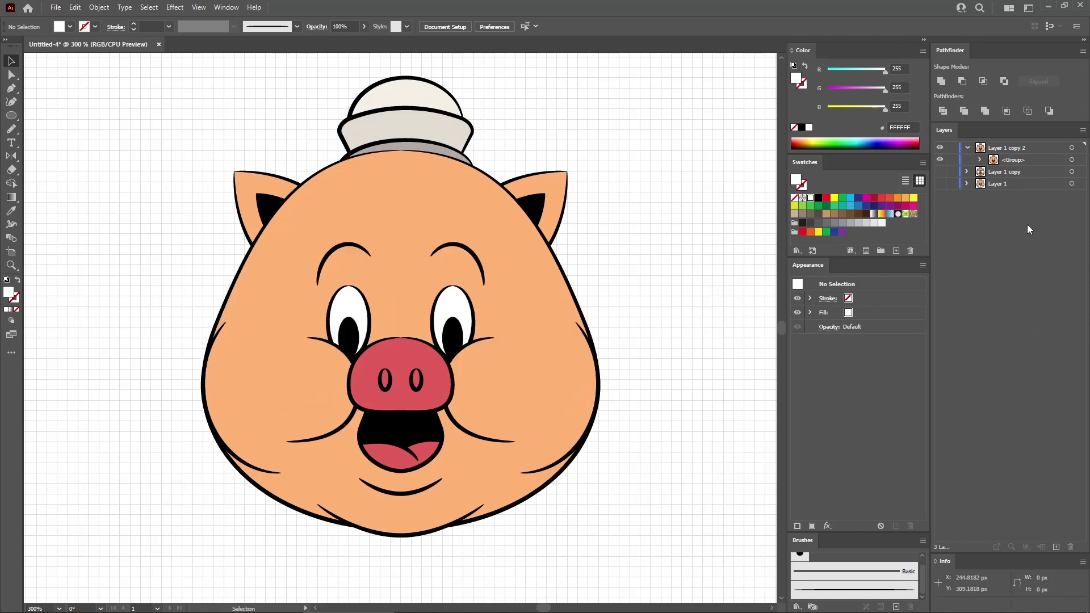
# - Hide the head group in the new layer and draw a 25 x 40 px ellipse on the empty canvas
pyautogui.click(940, 160)
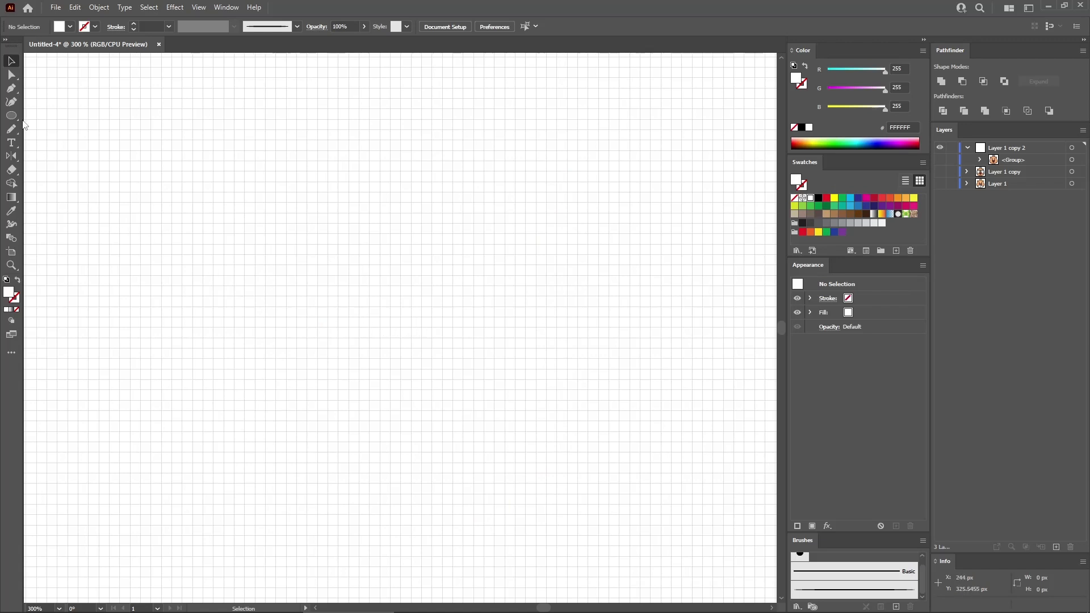
pyautogui.click(12, 116)
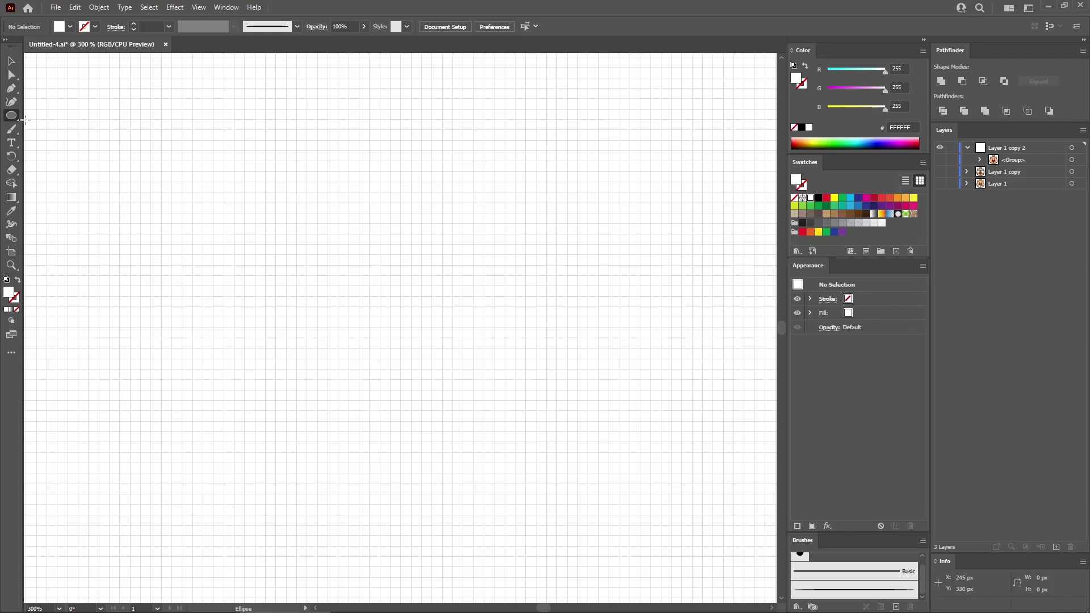
pyautogui.click(329, 274)
pyautogui.write('3')
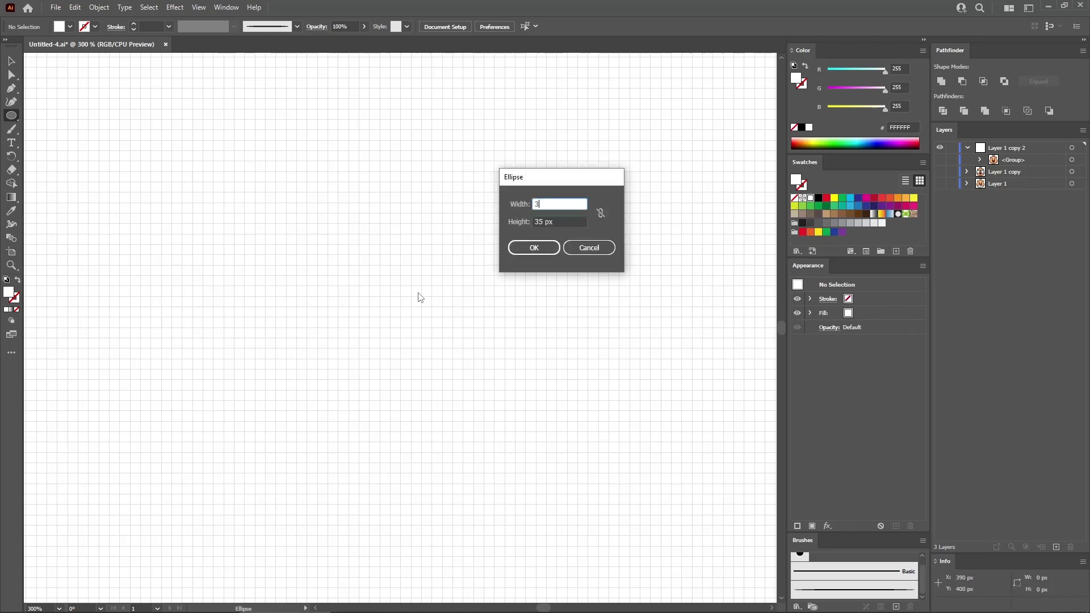
pyautogui.write('5')
pyautogui.press('Tab')
pyautogui.write('40')
pyautogui.press('Return')
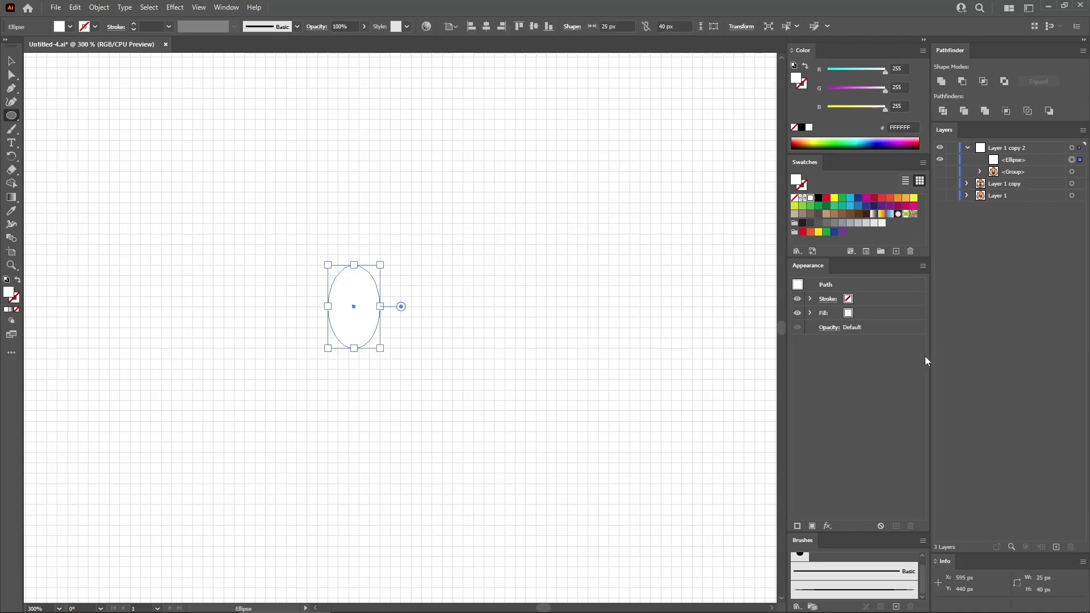
# - Give the ellipse a black tapered brush stroke and move it about 80 px to the right
pyautogui.click(875, 301)
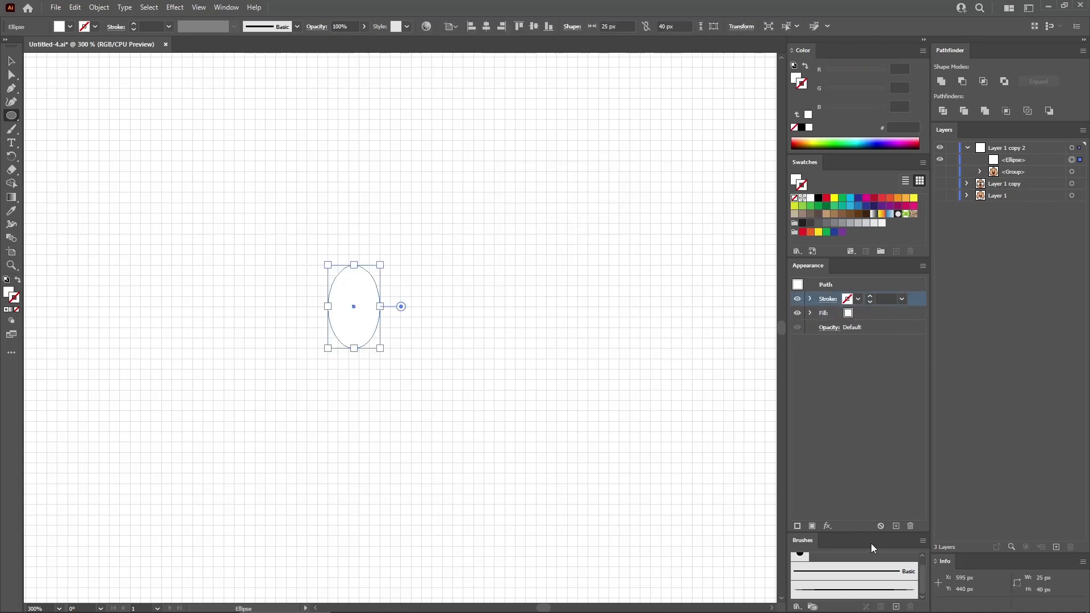
pyautogui.click(869, 586)
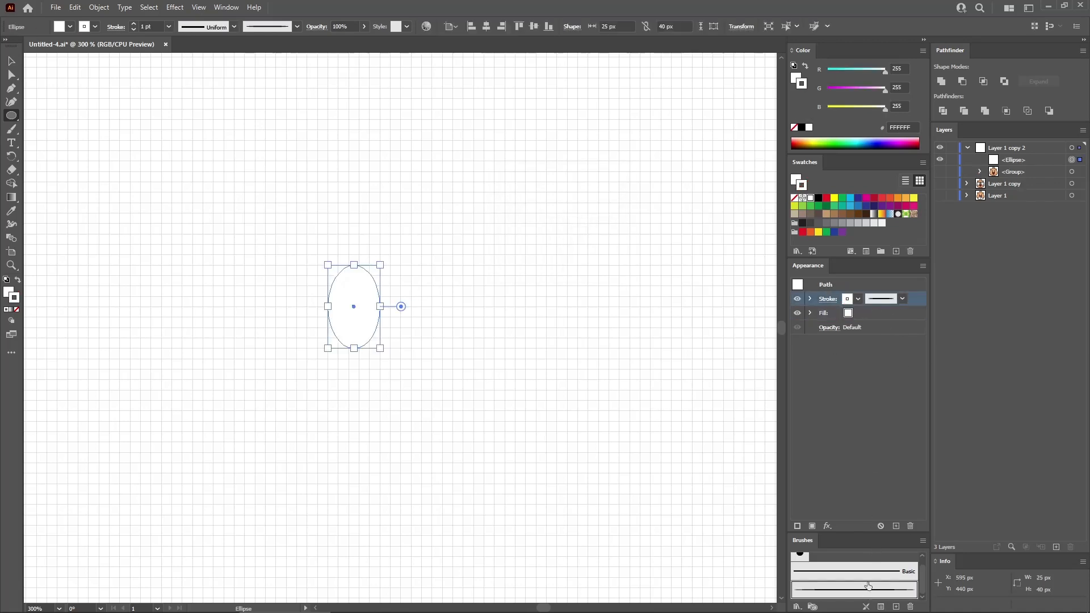
pyautogui.click(819, 198)
pyautogui.press('v')
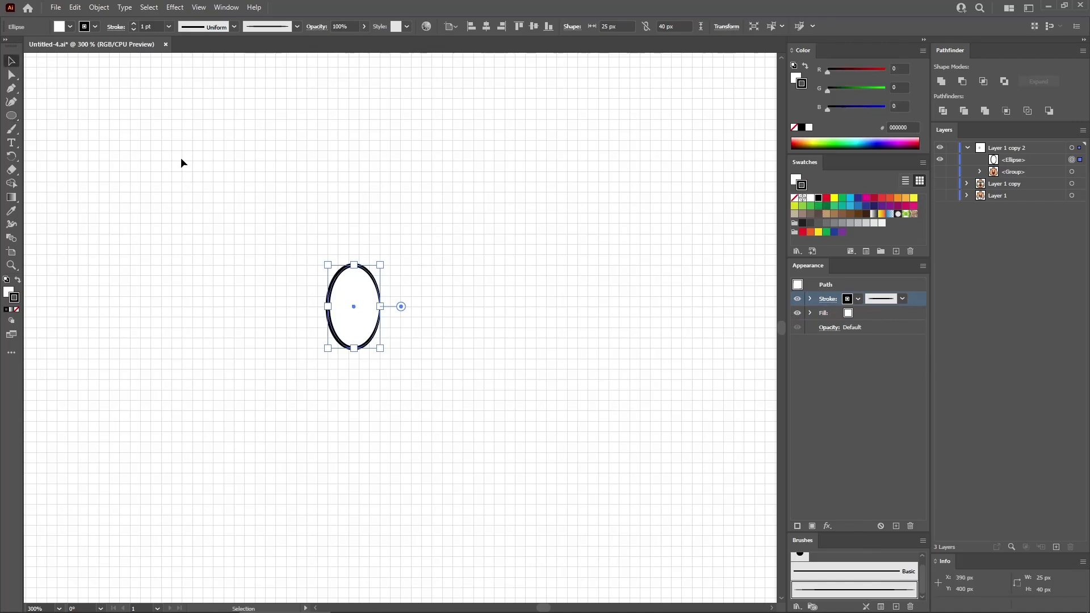
pyautogui.moveTo(366, 312); pyautogui.dragTo(523, 305)
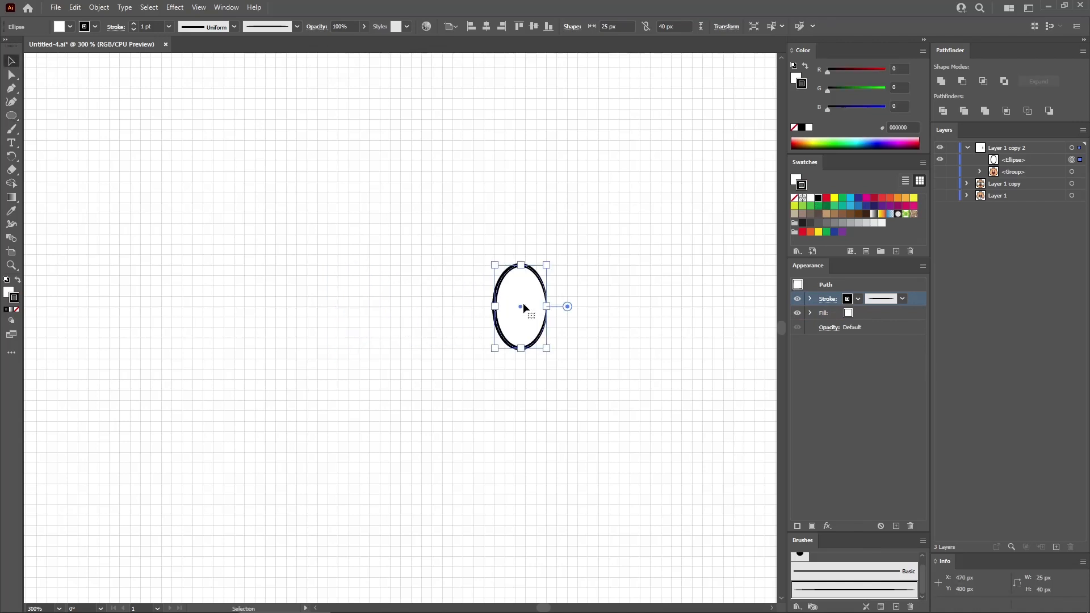
# - Draw a 70 x 35 px ellipse to the left of the small upright ellipse
pyautogui.press('l')
pyautogui.click(305, 307)
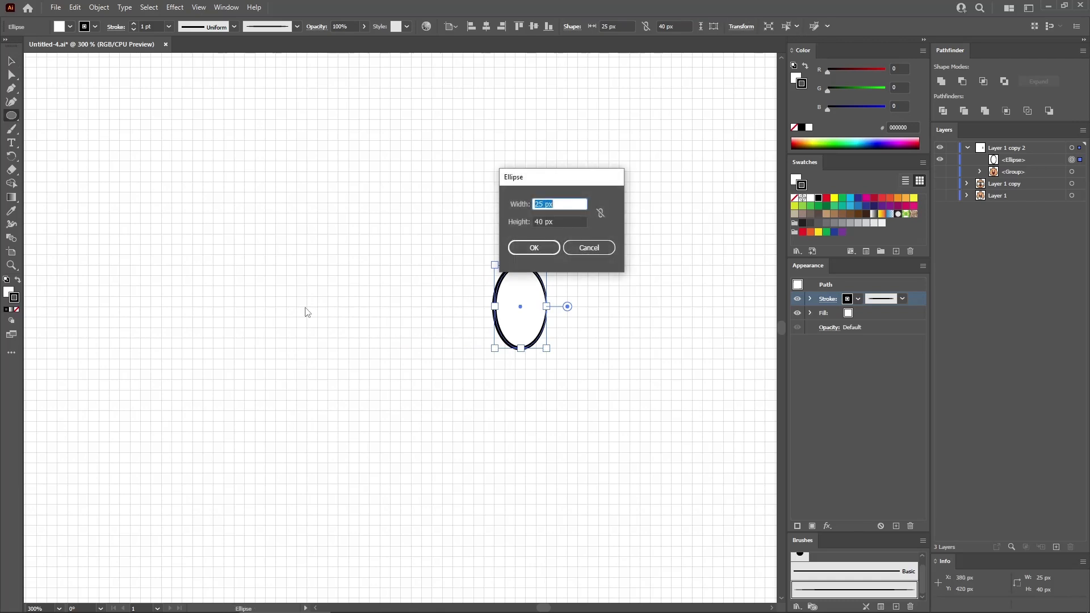
pyautogui.write('70')
pyautogui.press('Tab')
pyautogui.write('3')
pyautogui.press('Return')
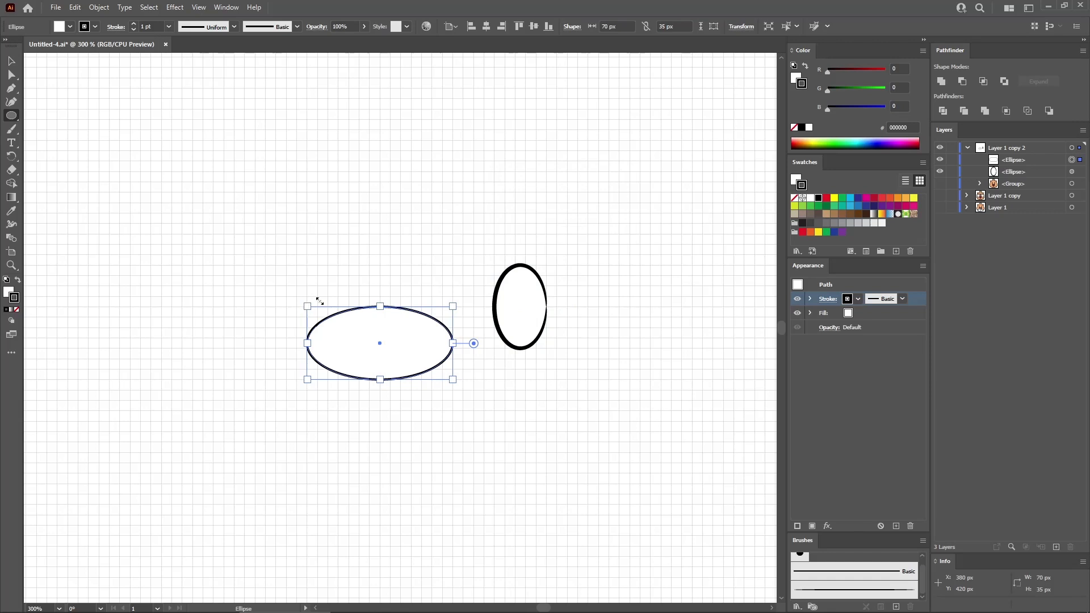
# - Draw a 35 x 35 px square and place it over the right half of the wide ellipse
pyautogui.click(390, 235)
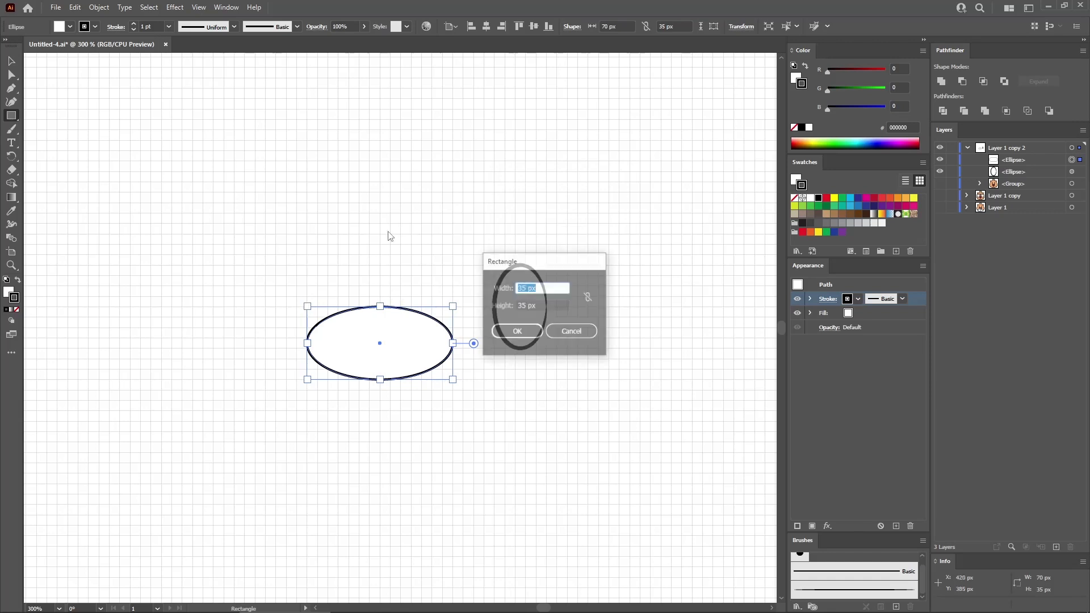
pyautogui.write('35')
pyautogui.press('Tab')
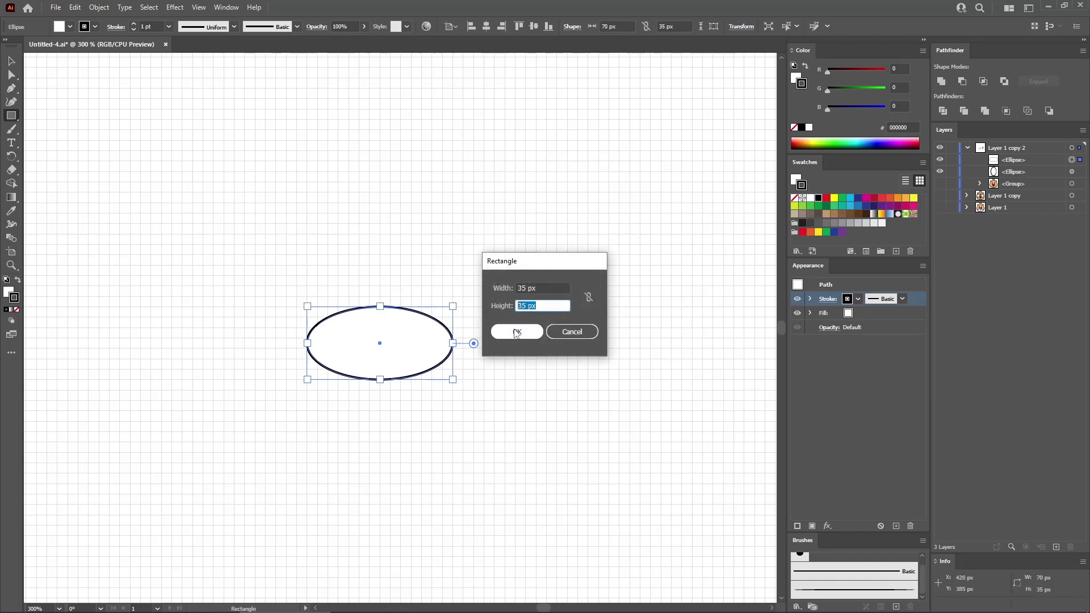
pyautogui.click(514, 332)
pyautogui.press('v')
pyautogui.moveTo(444, 273); pyautogui.dragTo(424, 332)
# - Unite the wide ellipse and square, and move the shape about 30 px right and 15 px up onto the small ellipse
pyautogui.moveTo(416, 265); pyautogui.dragTo(367, 340)
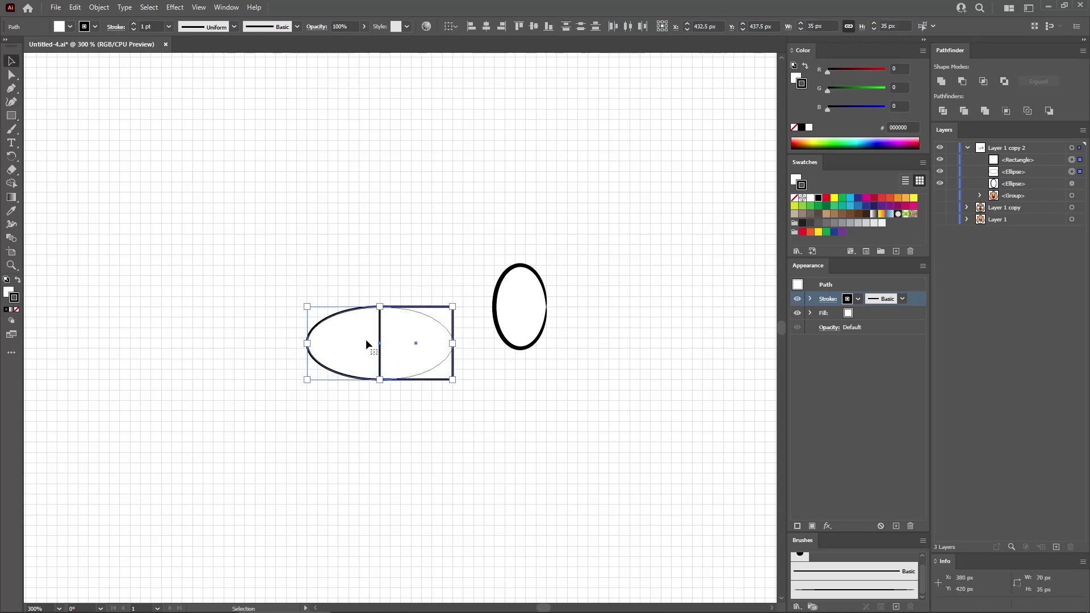
pyautogui.click(941, 82)
pyautogui.moveTo(404, 346); pyautogui.dragTo(461, 319)
# - Delete the united shape's lower anchors to keep only its upper curve, and apply the tapered art brush to it
pyautogui.press('a')
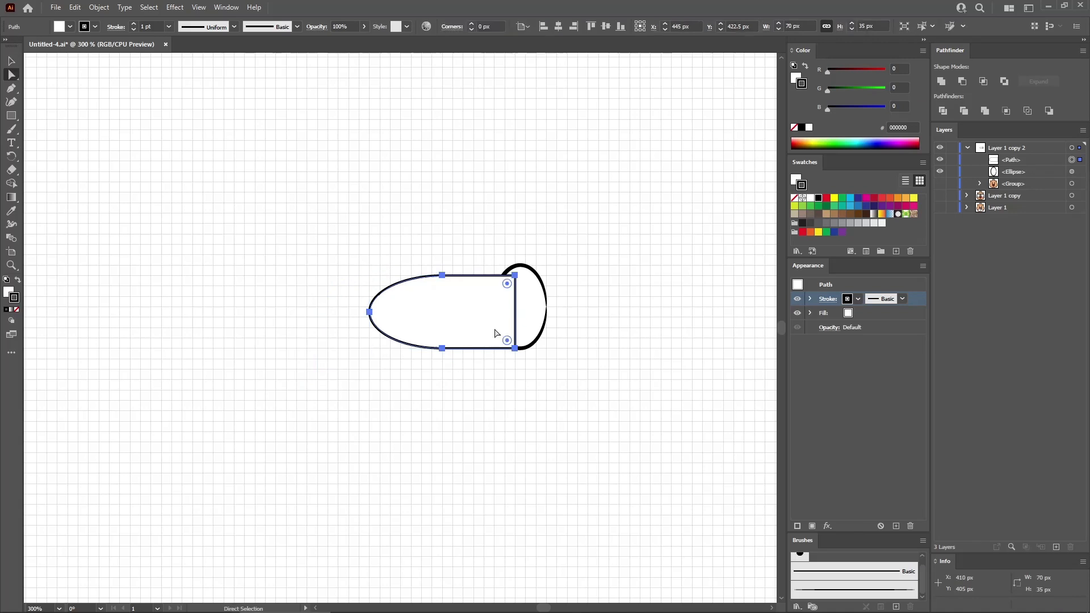
pyautogui.click(515, 350)
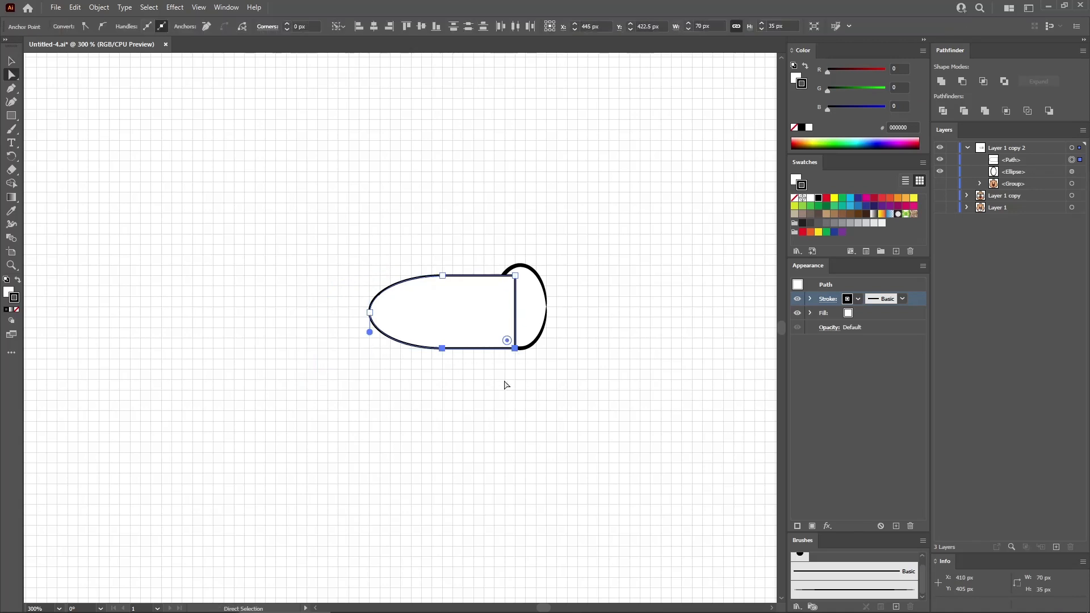
pyautogui.press('Delete')
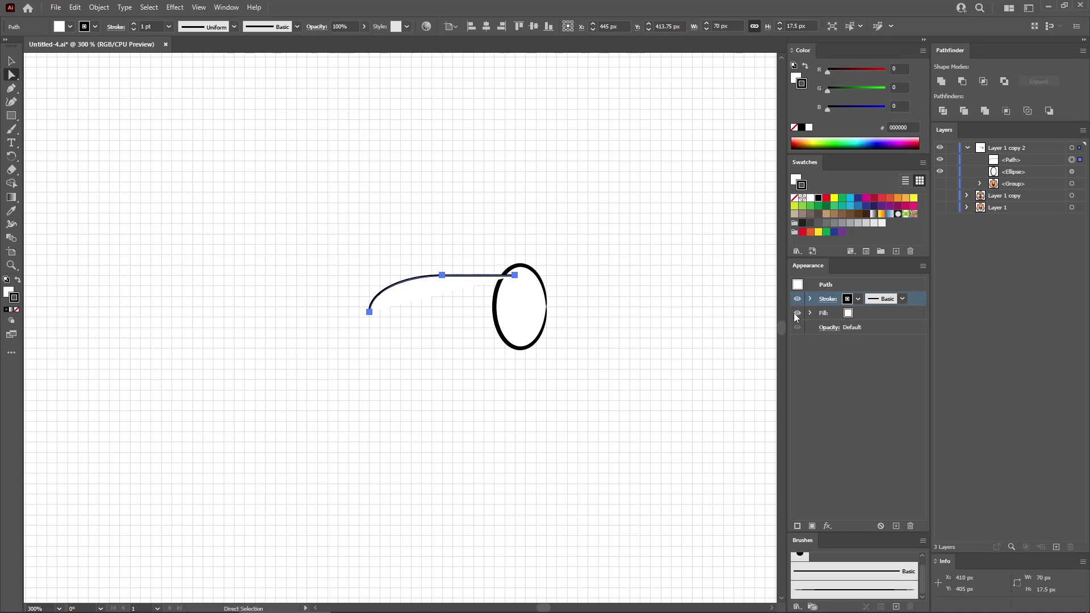
pyautogui.click(849, 591)
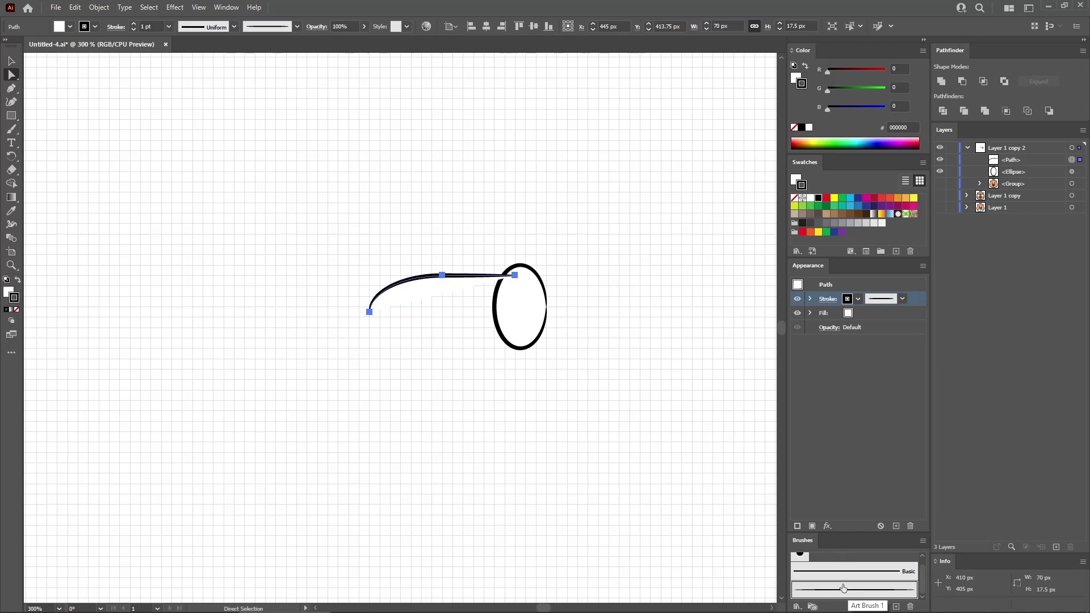
# - Draw a 50 x 20 px ellipse on the empty canvas below the curved line
pyautogui.press('l')
pyautogui.click(335, 377)
pyautogui.write('50')
pyautogui.press('Tab')
pyautogui.write('20')
pyautogui.press('Return')
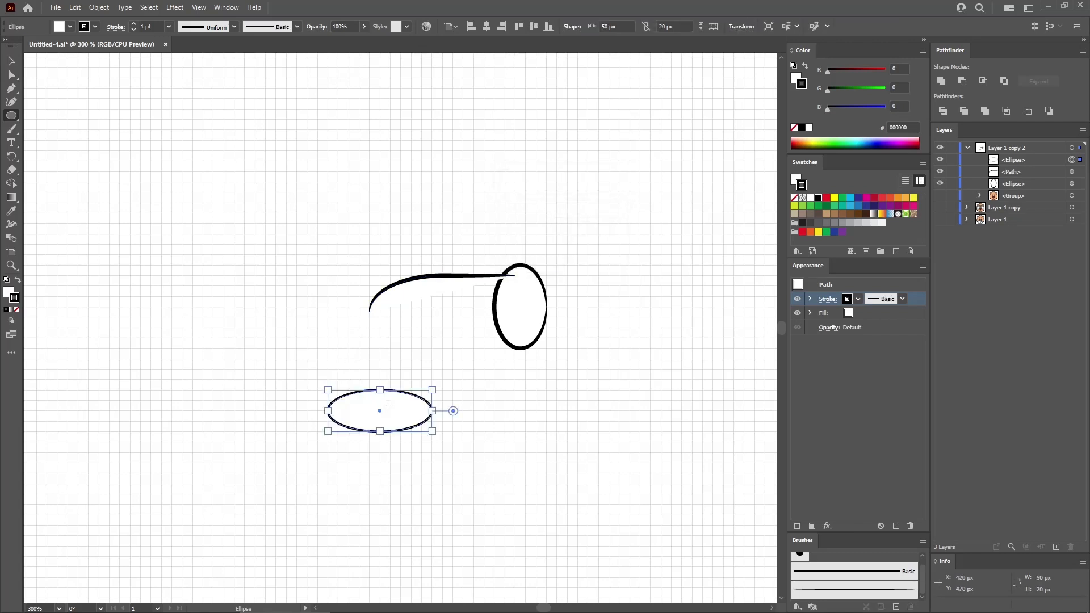
# - Draw a 25 x 20 px rectangle over the right half of the 50 x 20 px ellipse and unite the two shapes
pyautogui.press('m')
pyautogui.click(455, 351)
pyautogui.write('25')
pyautogui.press('Tab')
pyautogui.write('2')
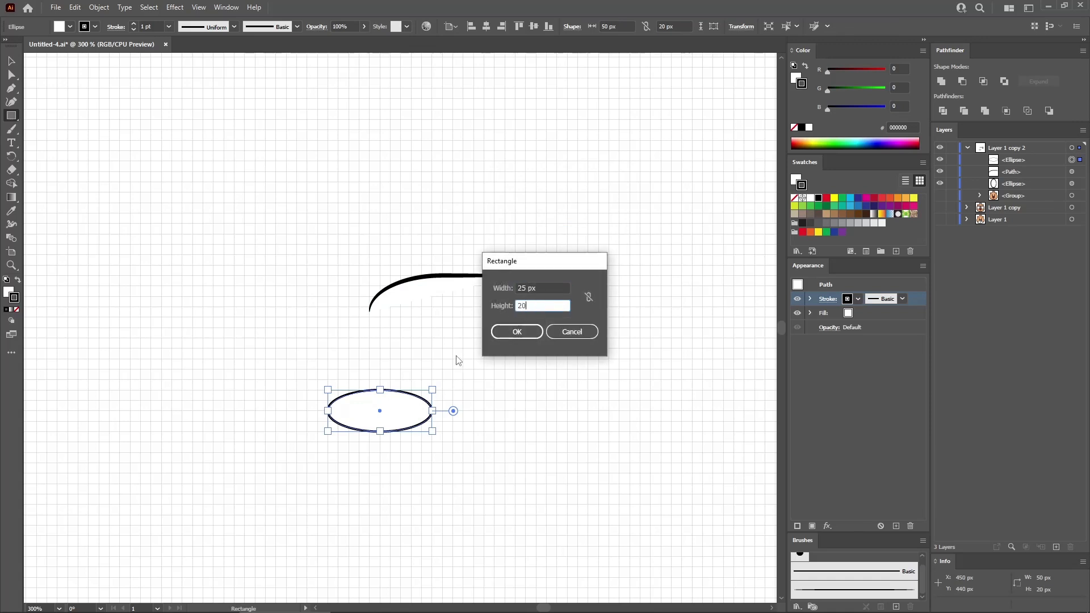
pyautogui.press('Return')
pyautogui.press('v')
pyautogui.moveTo(481, 366); pyautogui.dragTo(335, 373)
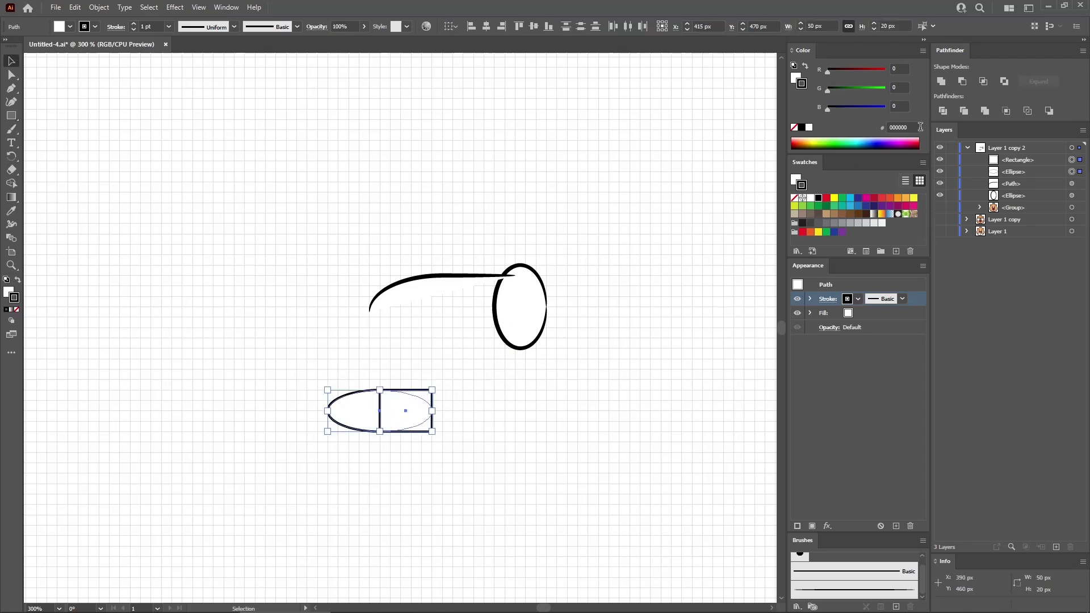
pyautogui.click(941, 81)
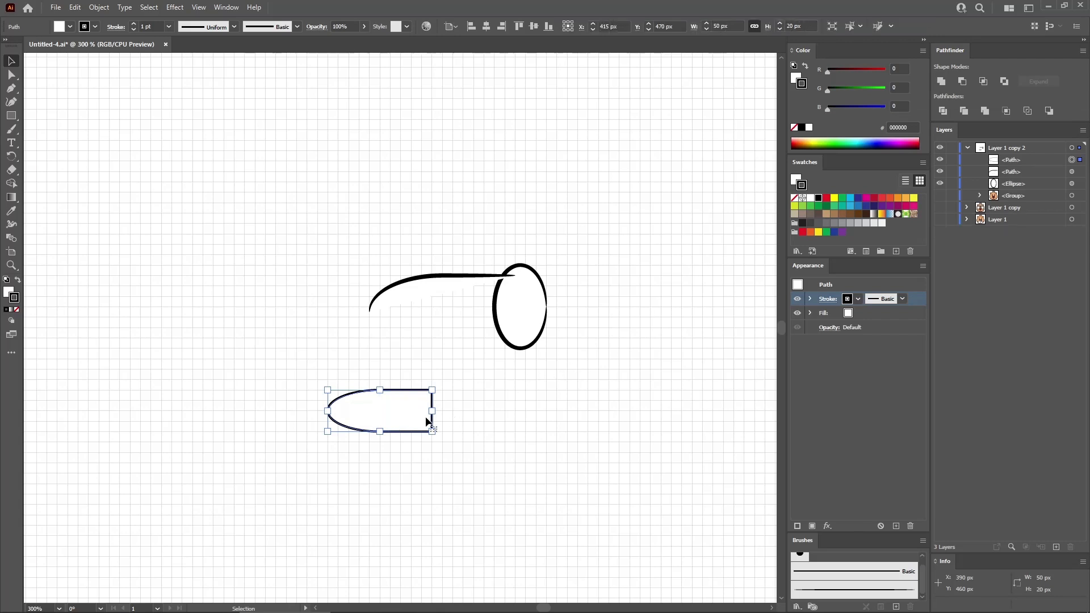
# - Move the finger shape just beneath the curved line, and delete its lower-right corner point to open the path
pyautogui.moveTo(400, 419); pyautogui.dragTo(424, 311)
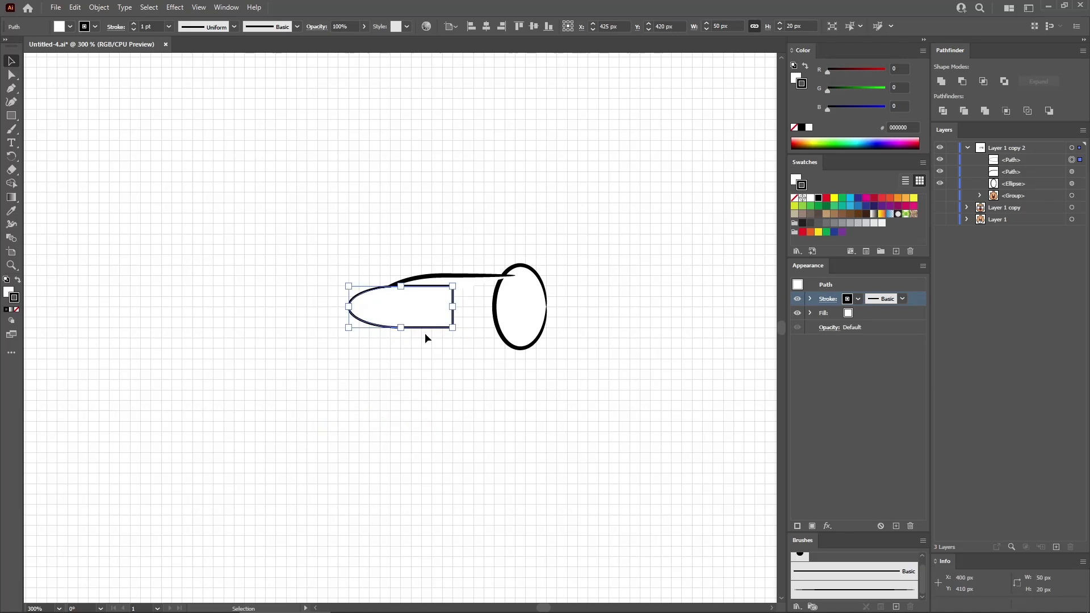
pyautogui.press('a')
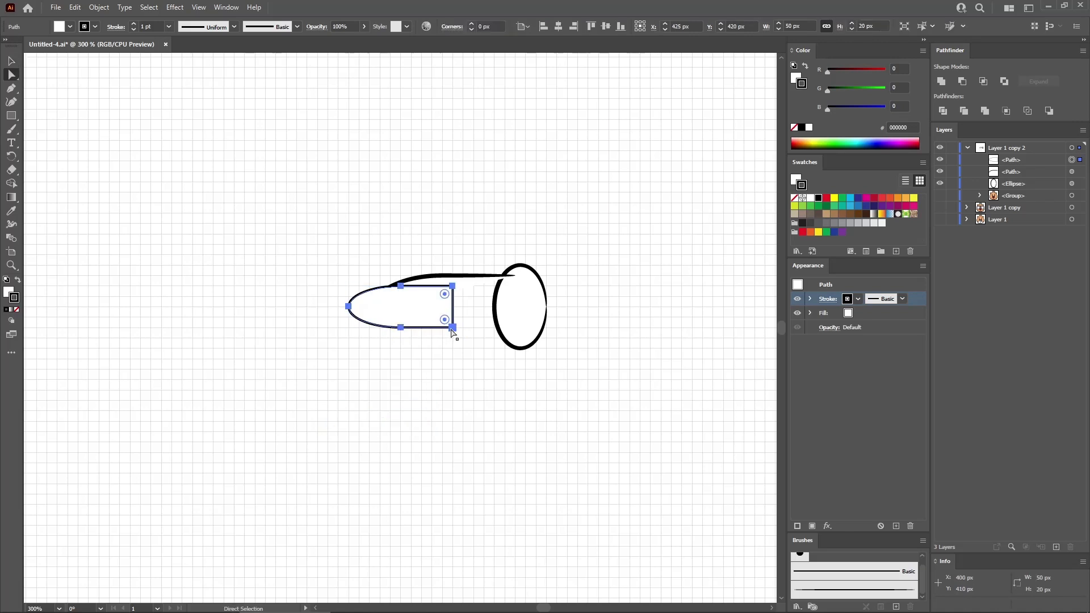
pyautogui.click(452, 328)
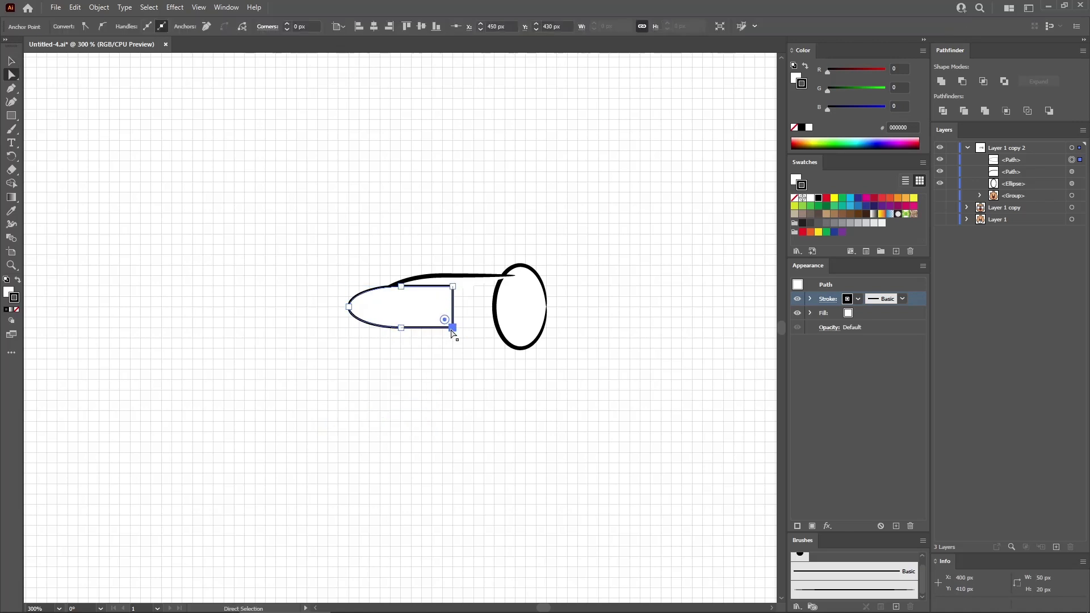
pyautogui.press('Delete')
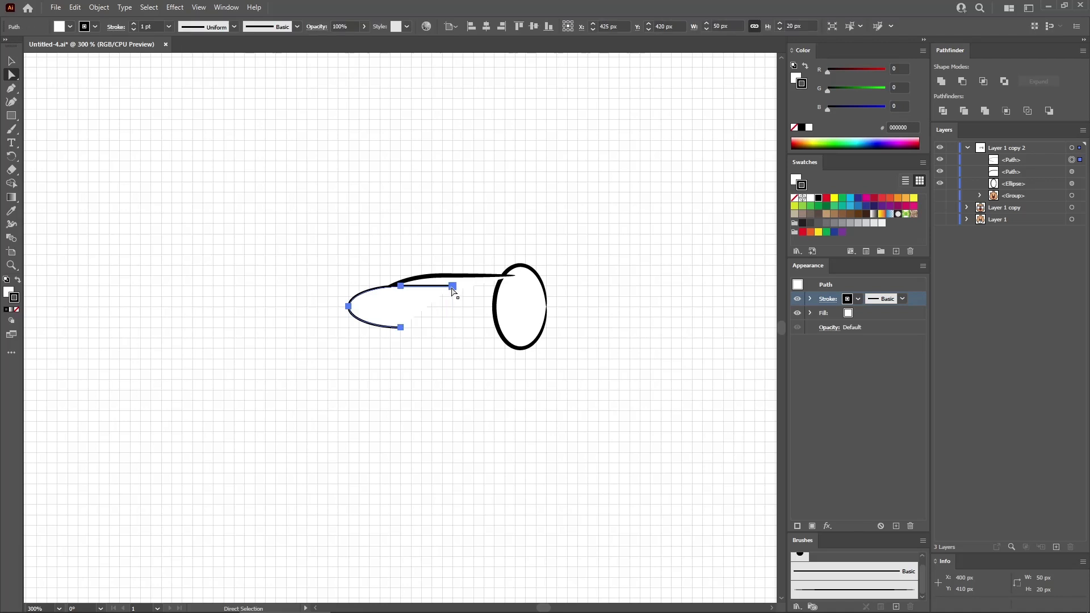
# - Shorten the finger's upper line by 10 px and give the open path the tapered art brush
pyautogui.click(453, 287)
pyautogui.moveTo(452, 289); pyautogui.dragTo(432, 286)
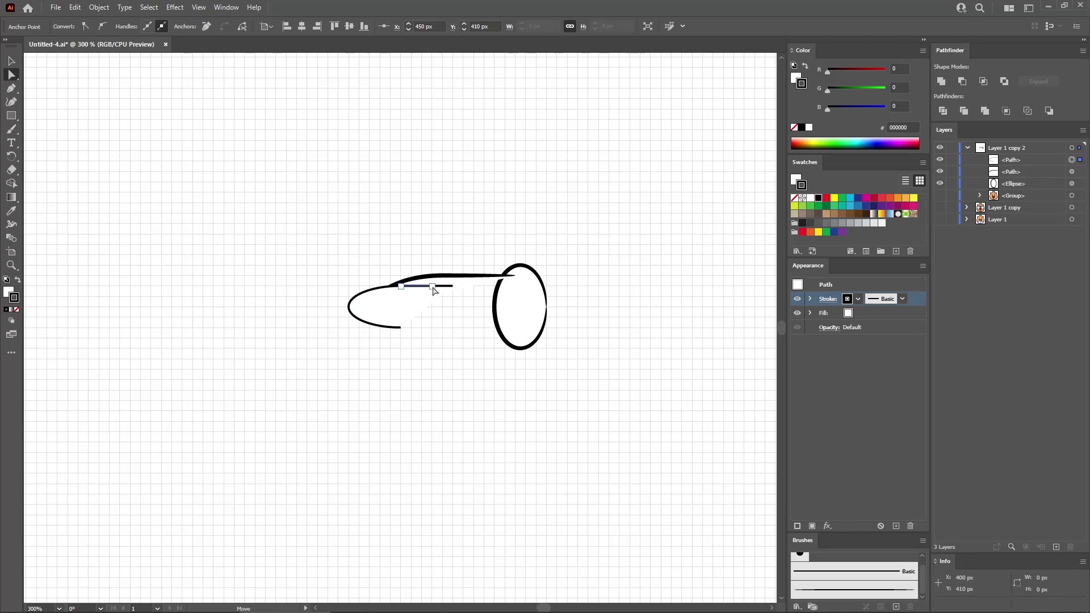
pyautogui.click(830, 591)
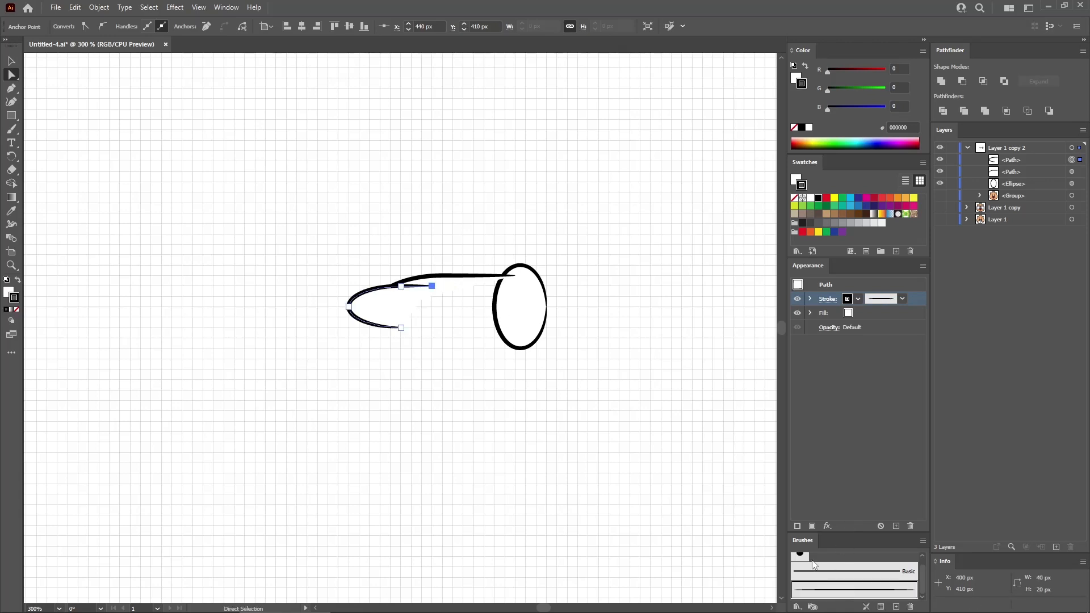
# - Duplicate the finger about 10 px left and 5 px down, and extend the copy's upper line by 5 px
pyautogui.click(399, 307)
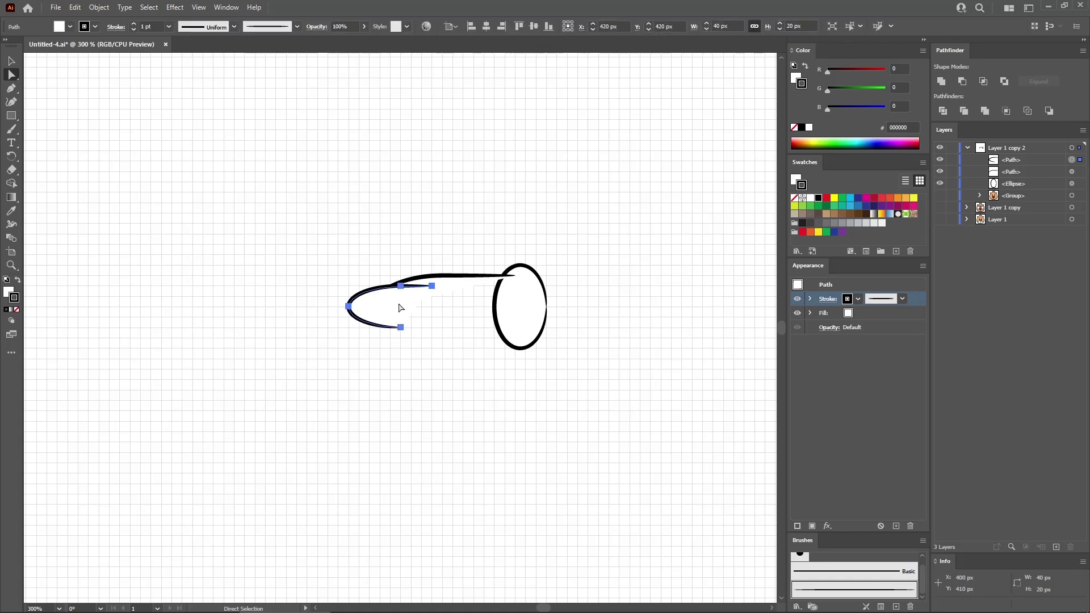
pyautogui.moveTo(399, 298)
pyautogui.mouseDown()
pyautogui.moveTo(400, 308)
pyautogui.moveTo(378, 309)
pyautogui.moveTo(421, 297)
pyautogui.mouseUp()
pyautogui.click(411, 296)
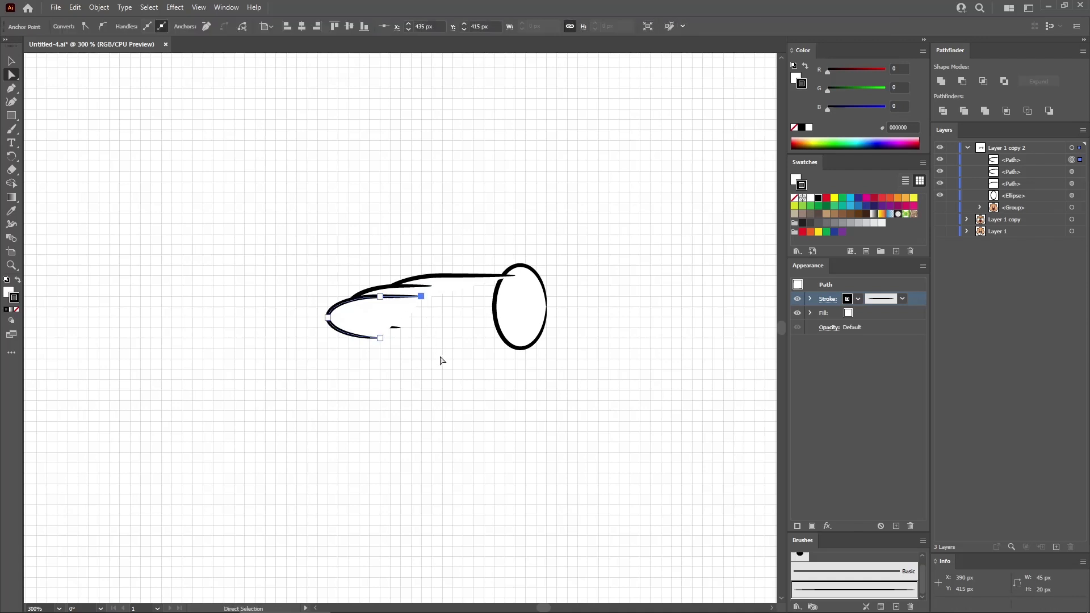
pyautogui.click(442, 361)
# - Draw another 50 x 20 px ellipse below the fingers for the lowest finger
pyautogui.press('l')
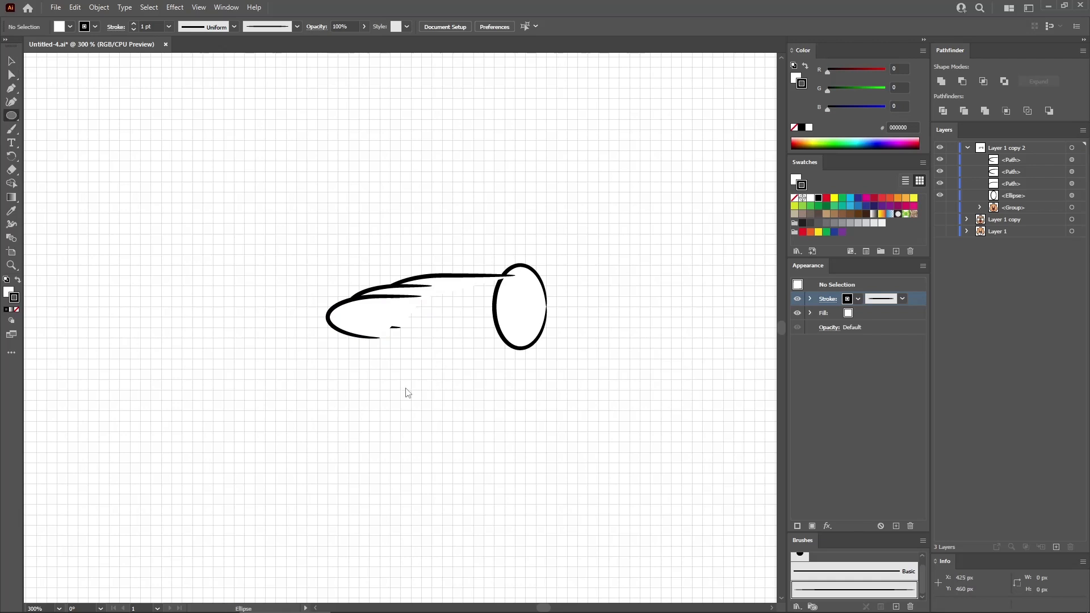
pyautogui.click(432, 399)
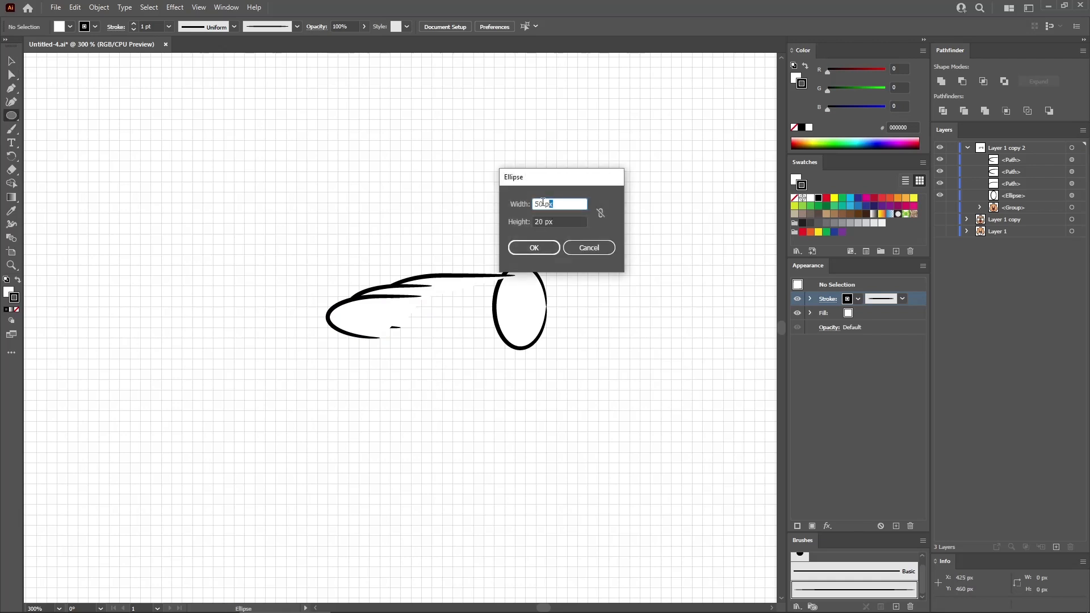
pyautogui.press('Tab')
pyautogui.click(535, 248)
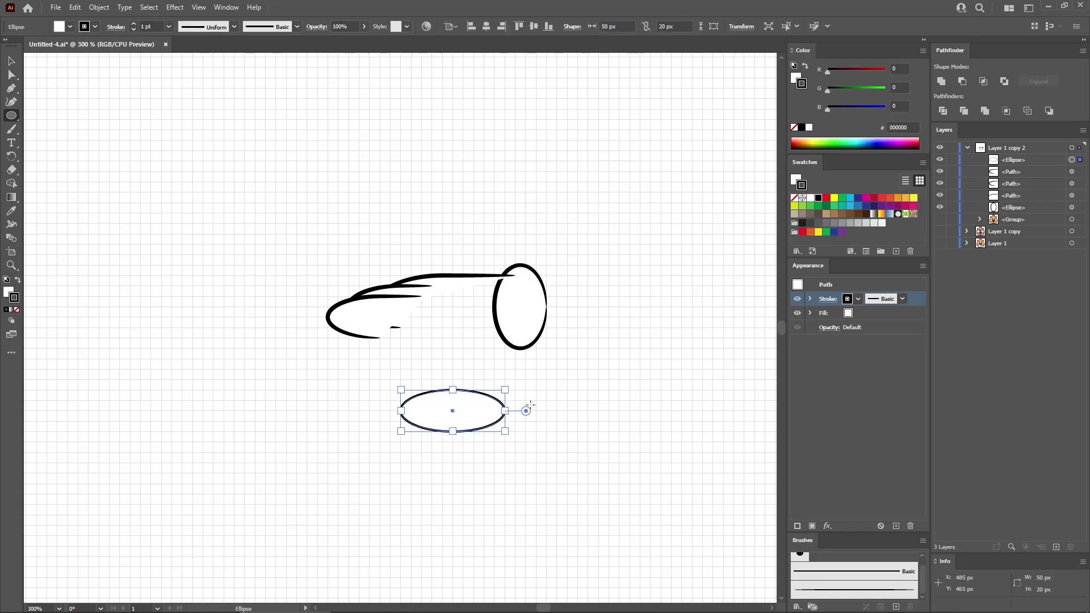
# - Draw a 30 x 20 px rectangle and place it over the new ellipse's right half, starting at the ellipse's center
pyautogui.press('m')
pyautogui.click(576, 383)
pyautogui.write('30')
pyautogui.press('Tab')
pyautogui.write('20')
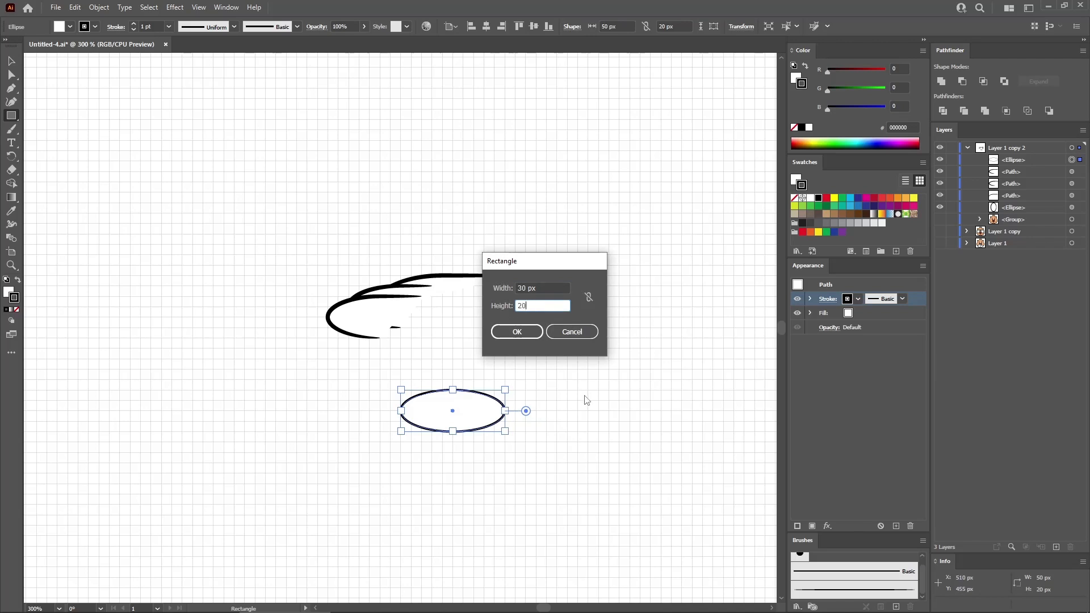
pyautogui.press('Return')
pyautogui.press('v')
pyautogui.moveTo(608, 393); pyautogui.dragTo(480, 401)
# - Unite the ellipse and the 30 x 20 px rectangle, and move the shape up as the hand's lowest finger
pyautogui.moveTo(529, 453); pyautogui.dragTo(414, 389)
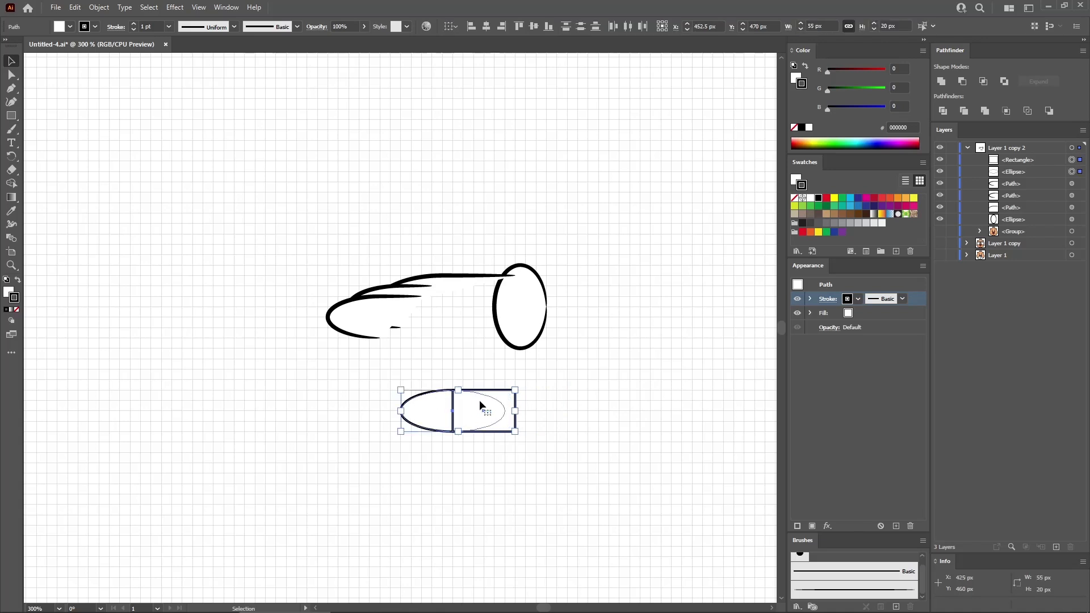
pyautogui.click(941, 82)
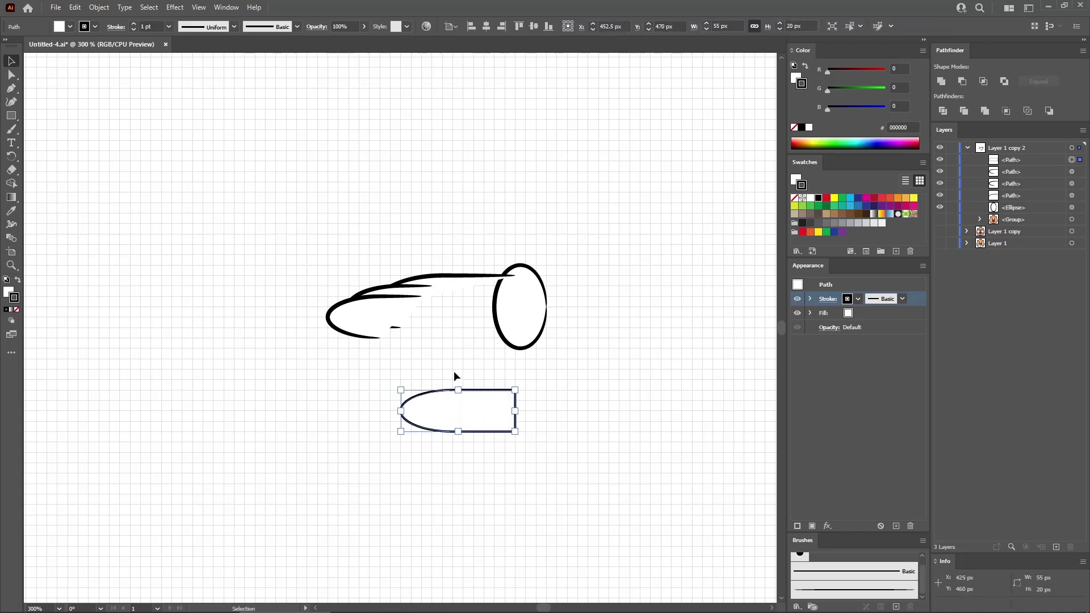
pyautogui.moveTo(469, 427); pyautogui.dragTo(410, 346)
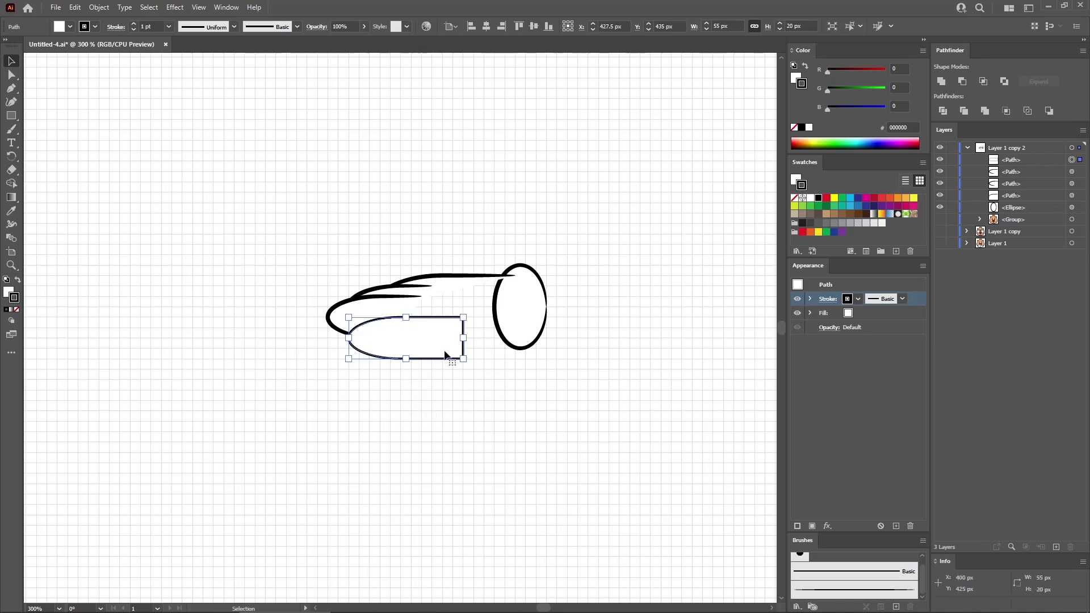
# - Delete the lowest finger's straight right edge to leave that end open
pyautogui.press('a')
pyautogui.moveTo(482, 334); pyautogui.dragTo(444, 343)
pyautogui.press('Delete')
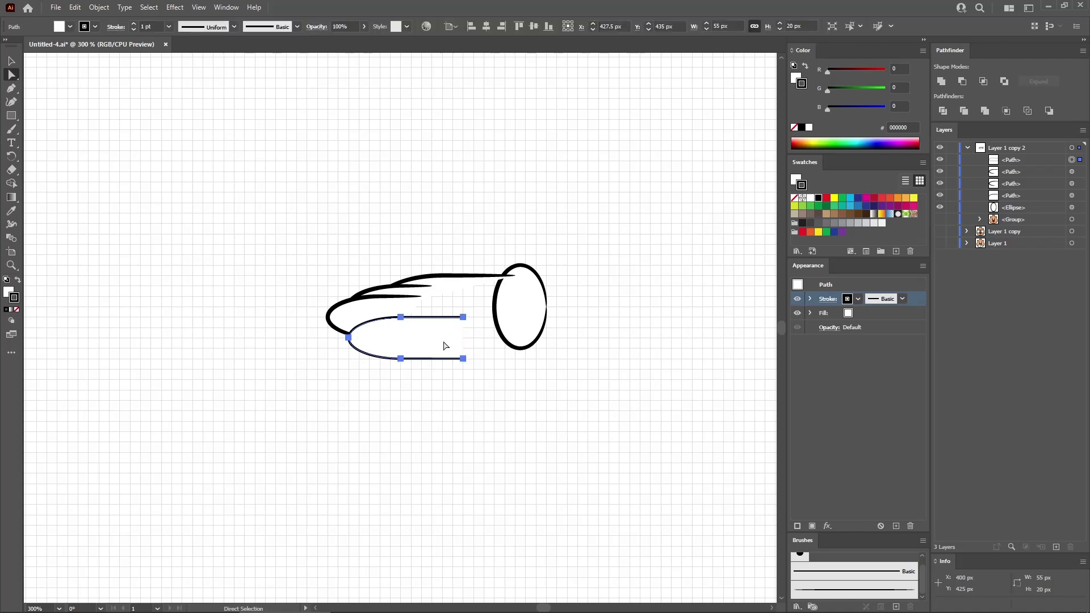
# - Shorten the lowest finger's upper line by 20 px and apply the tapered art brush to the finger
pyautogui.click(465, 318)
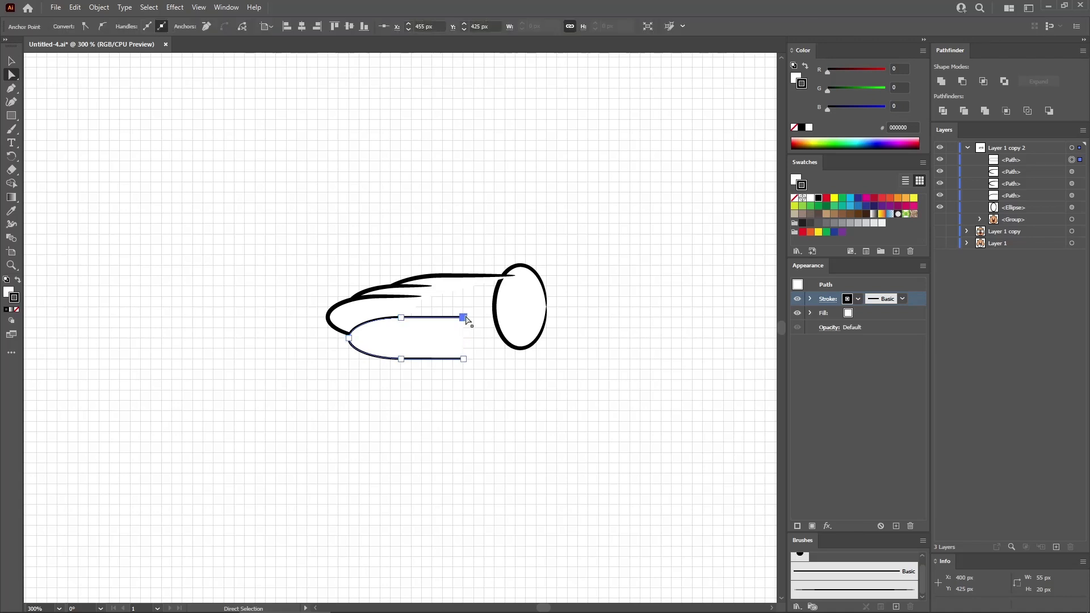
pyautogui.moveTo(467, 320); pyautogui.dragTo(422, 318)
pyautogui.click(812, 591)
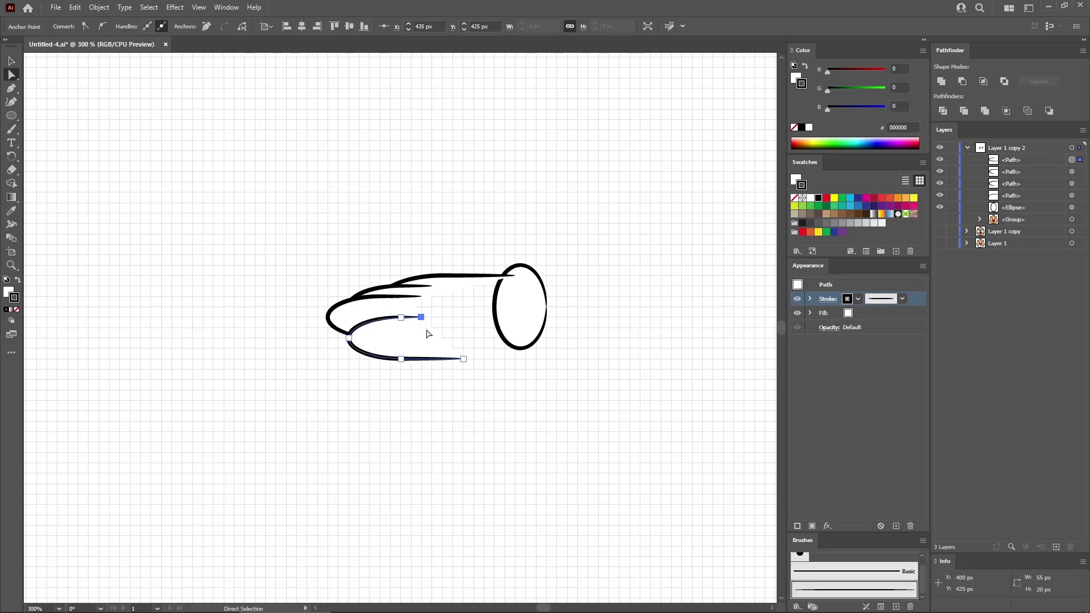
# - Draw a 25 x 30 px ellipse and place it just under the right end of the lowest finger
pyautogui.press('l')
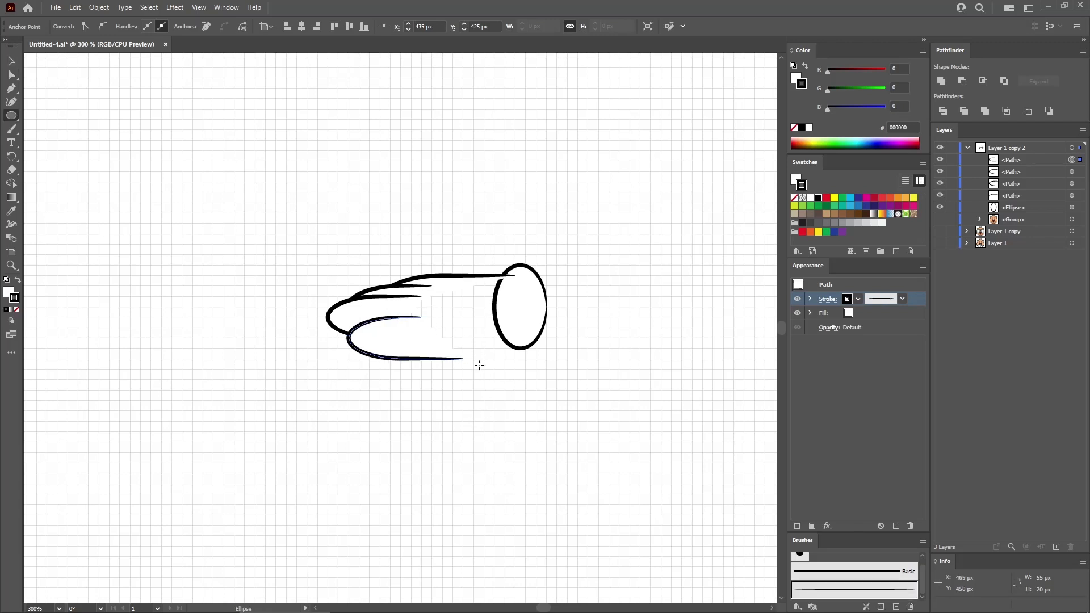
pyautogui.click(513, 325)
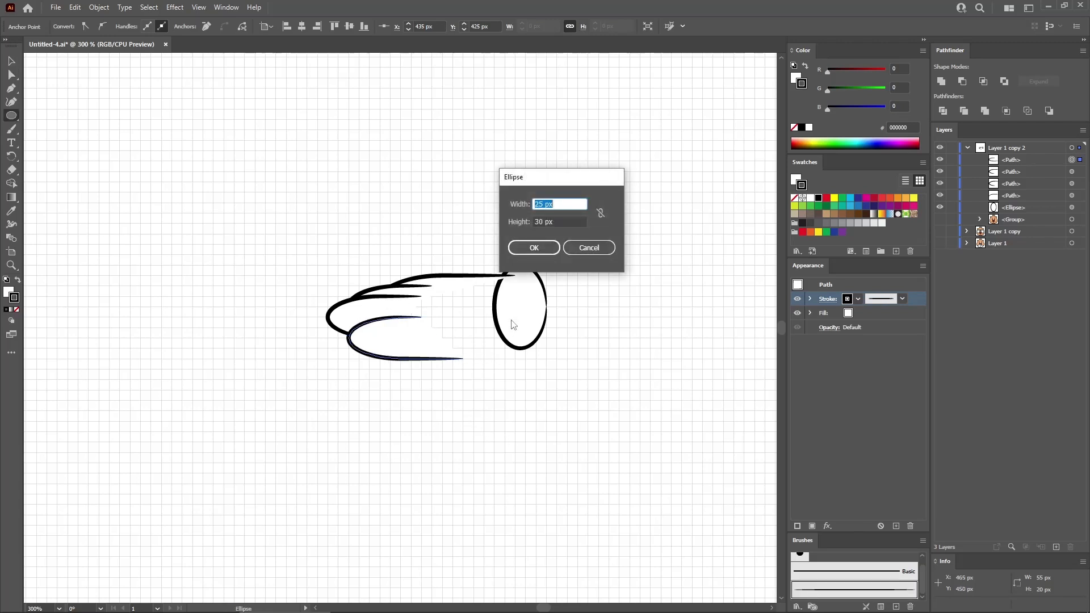
pyautogui.click(563, 220)
pyautogui.click(536, 248)
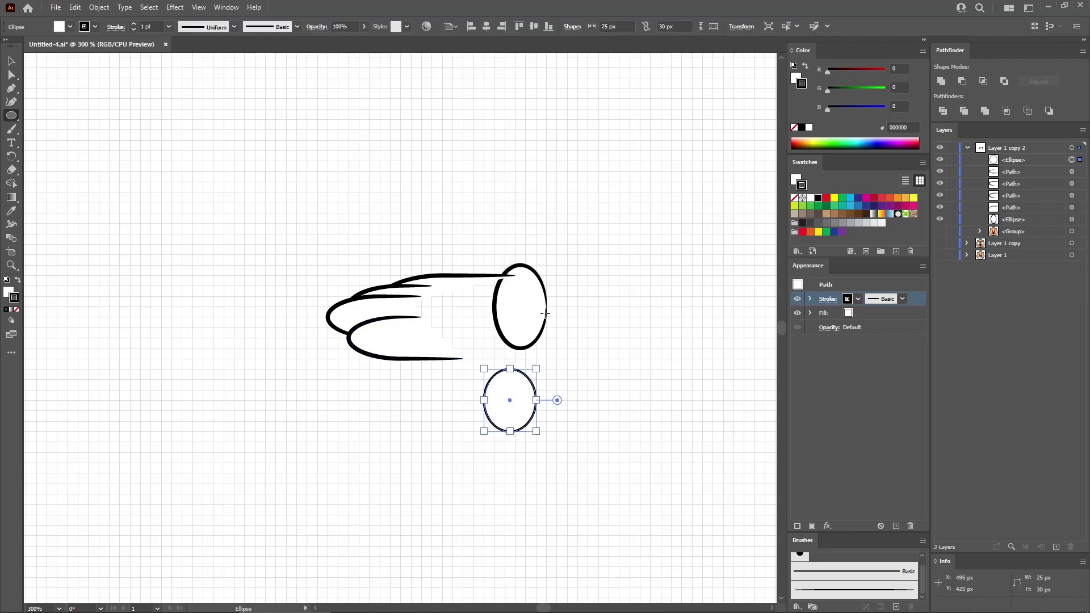
pyautogui.press('v')
pyautogui.moveTo(513, 402); pyautogui.dragTo(487, 387)
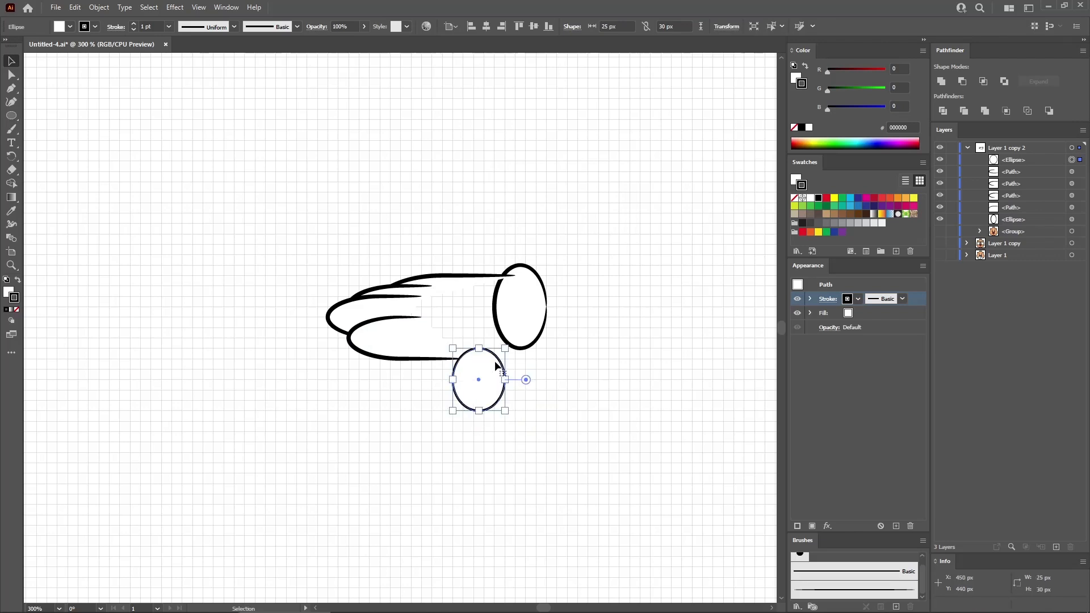
# - Delete the upper-right segment of the 25 x 30 px ellipse to leave the thumb shape open
pyautogui.press('a')
pyautogui.moveTo(503, 348); pyautogui.dragTo(492, 369)
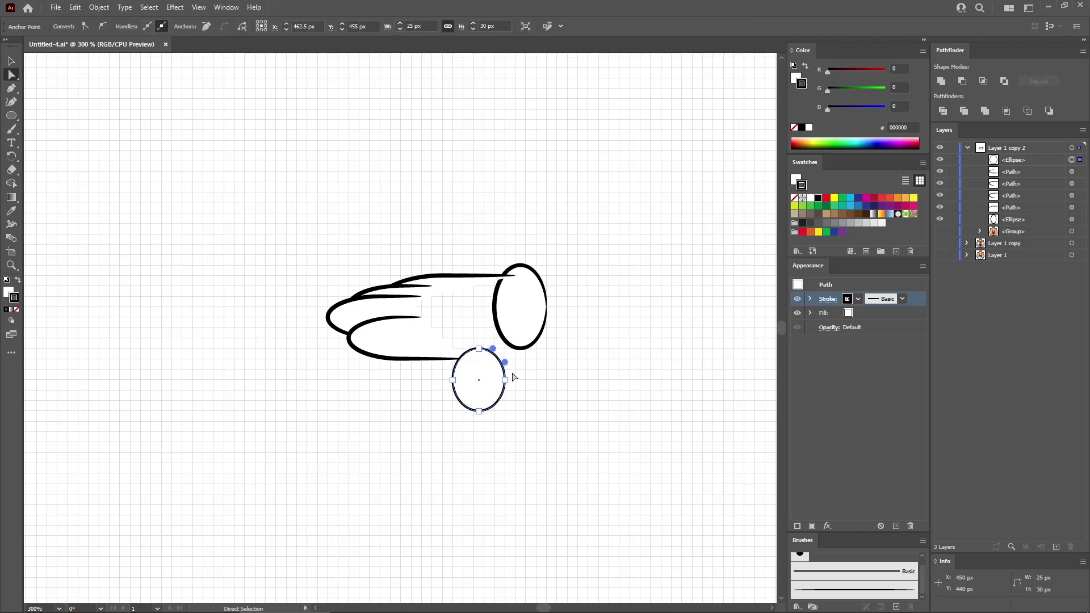
pyautogui.press('Delete')
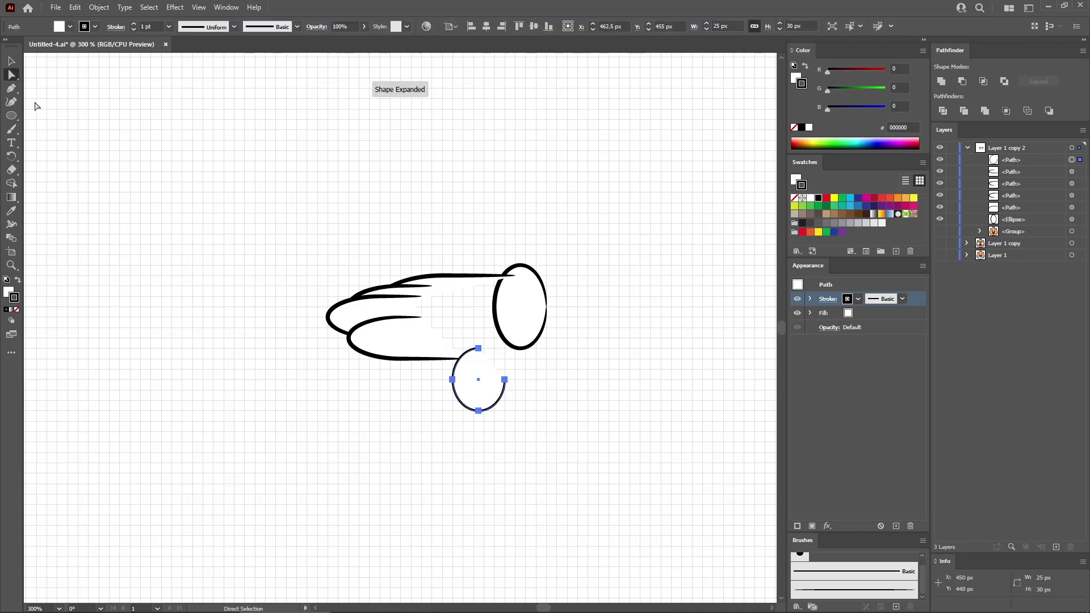
# - Extend the open ellipse's right end with a curved line up into the wrist ellipse and apply the tapered art brush to the thumb
pyautogui.click(15, 89)
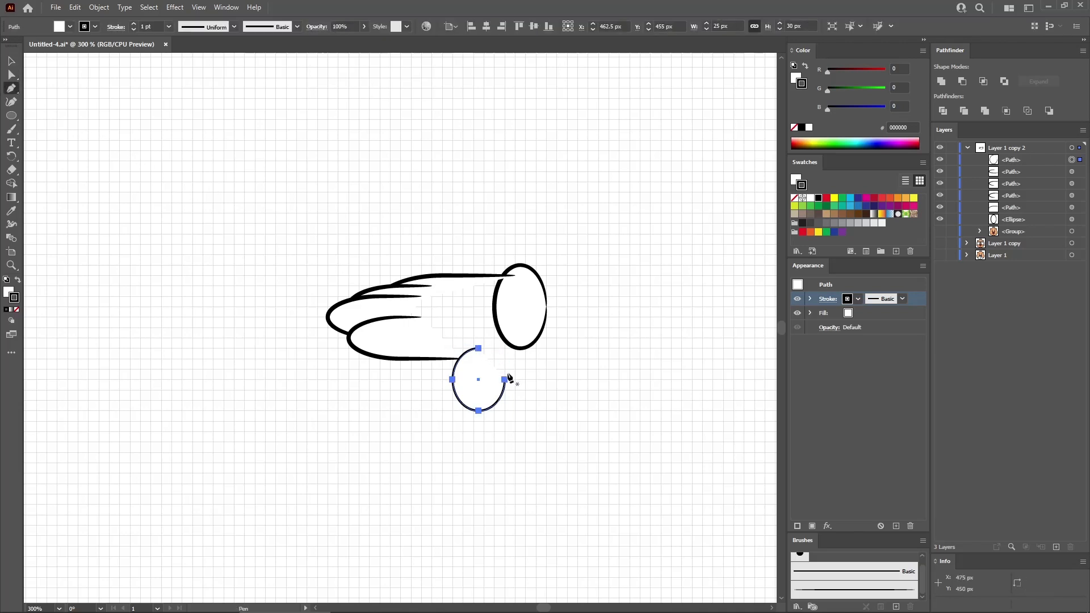
pyautogui.click(504, 379)
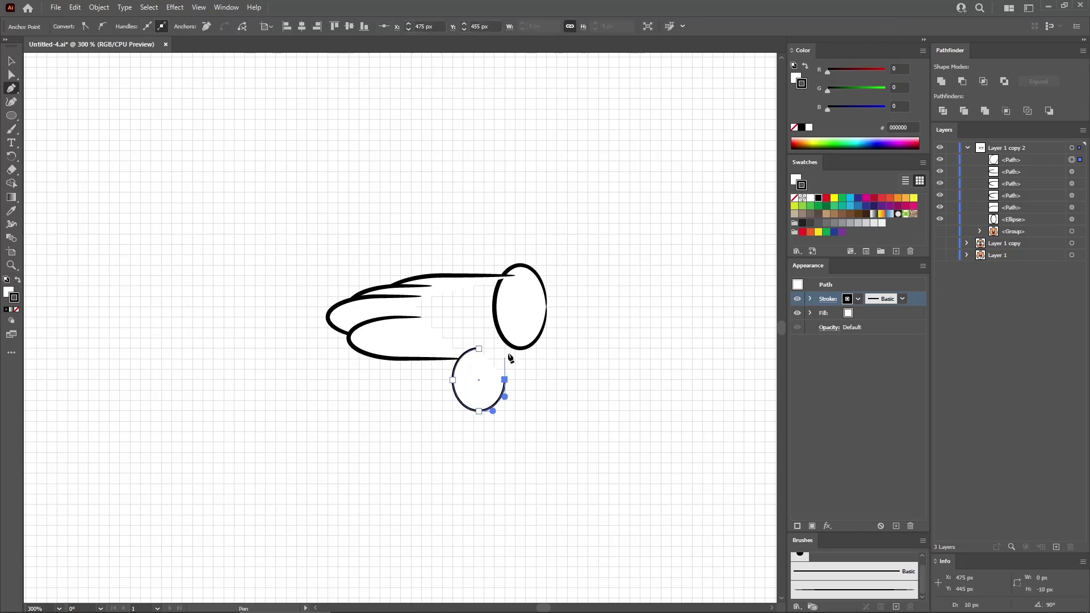
pyautogui.moveTo(514, 348); pyautogui.dragTo(526, 339)
pyautogui.moveTo(526, 317); pyautogui.dragTo(565, 321)
pyautogui.press('Escape')
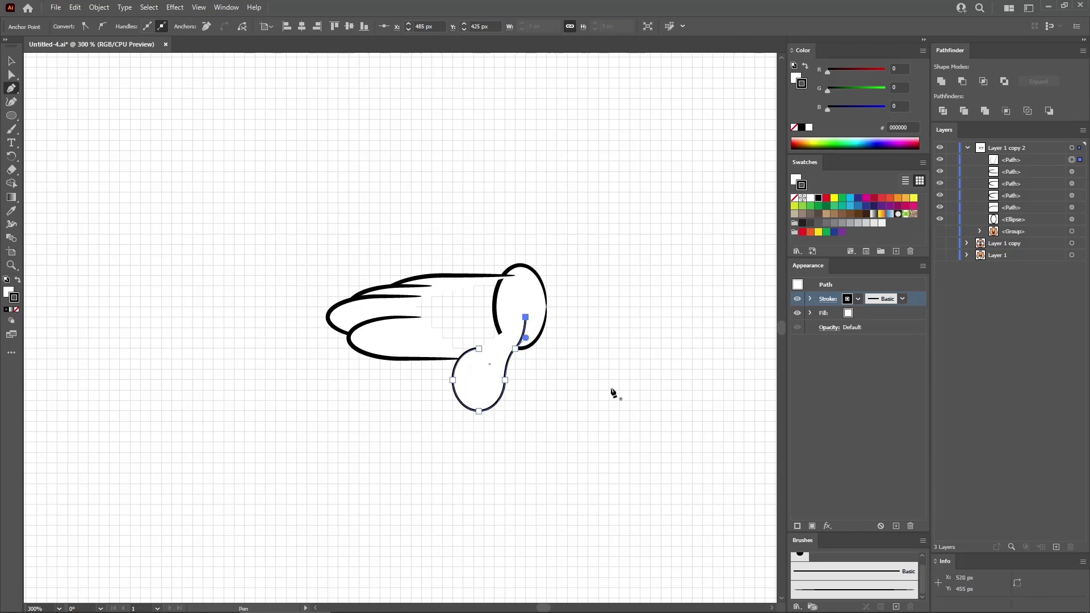
pyautogui.click(832, 590)
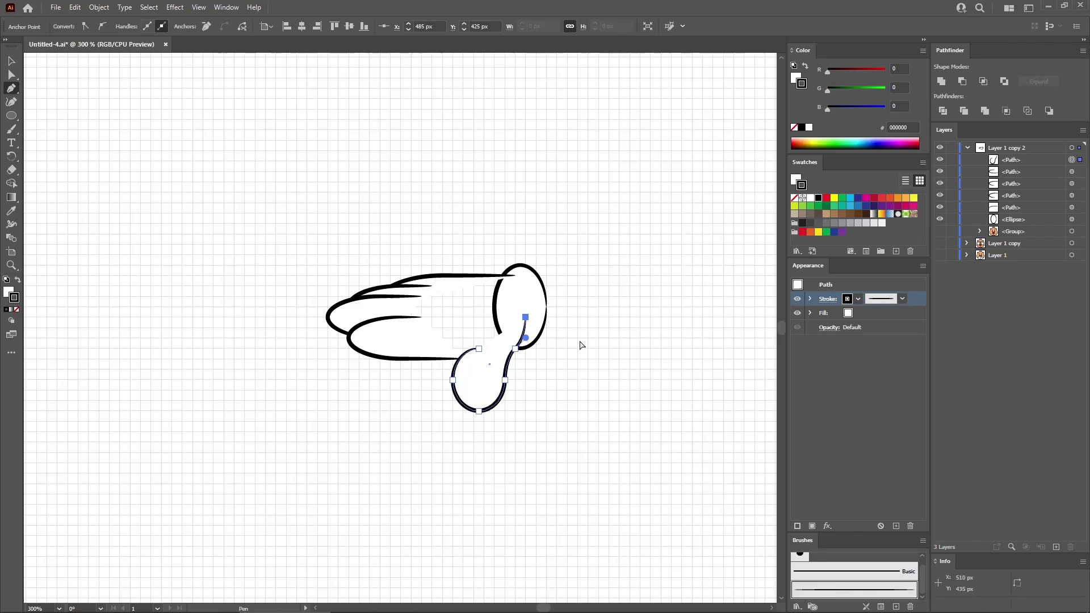
pyautogui.keyDown('ctrl'); pyautogui.click(580, 341); pyautogui.keyUp('ctrl')
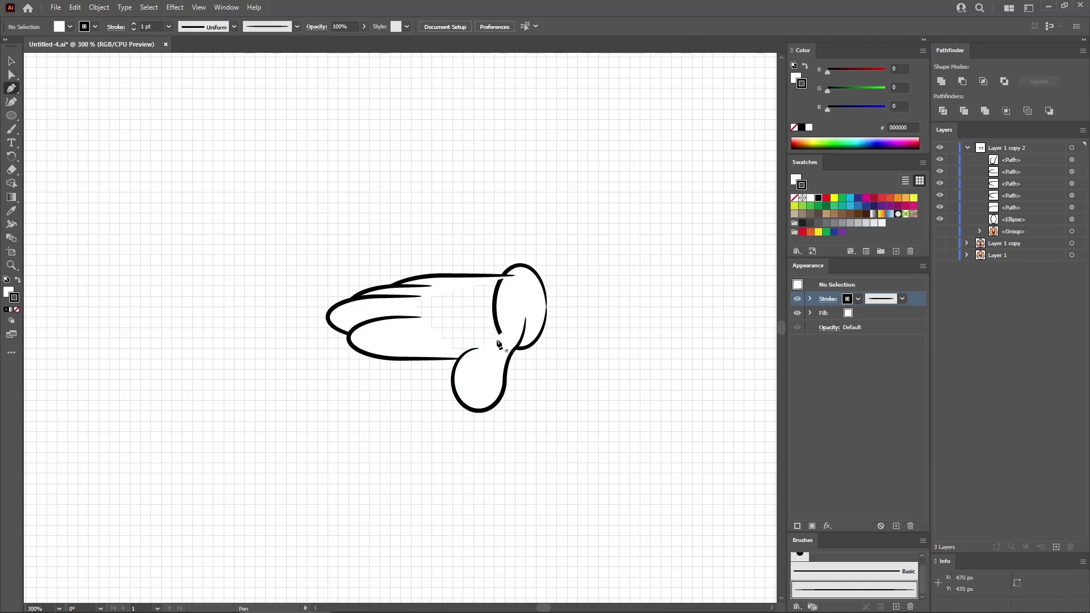
# - Draw a closed six-point polygon about 70 x 40 px over the palm, reaching from the finger bases into the wrist ellipse
pyautogui.click(390, 349)
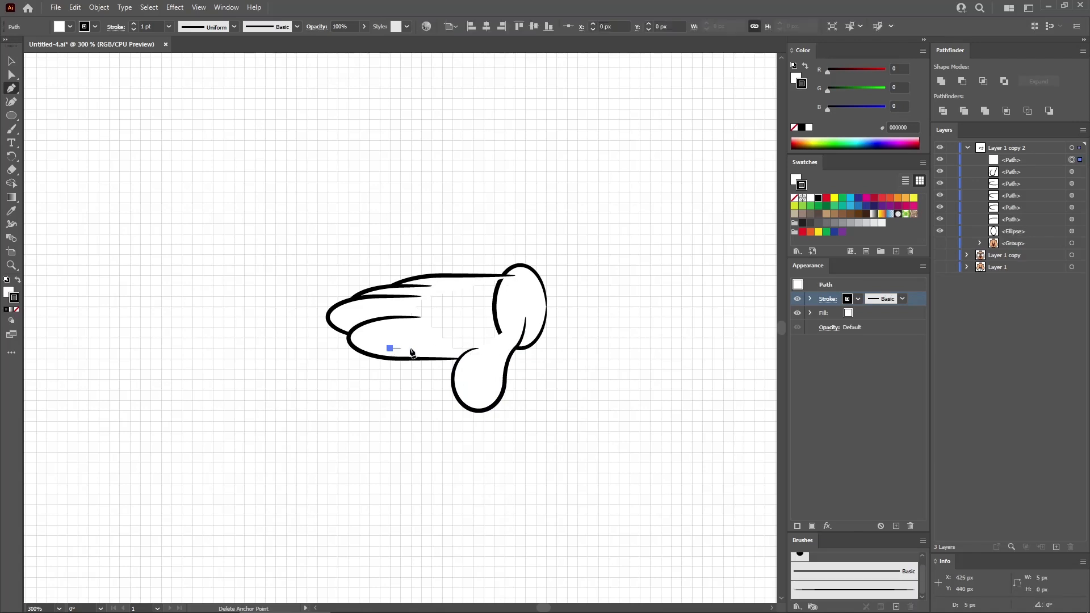
pyautogui.click(483, 358)
pyautogui.click(536, 317)
pyautogui.click(526, 275)
pyautogui.click(452, 275)
pyautogui.click(391, 307)
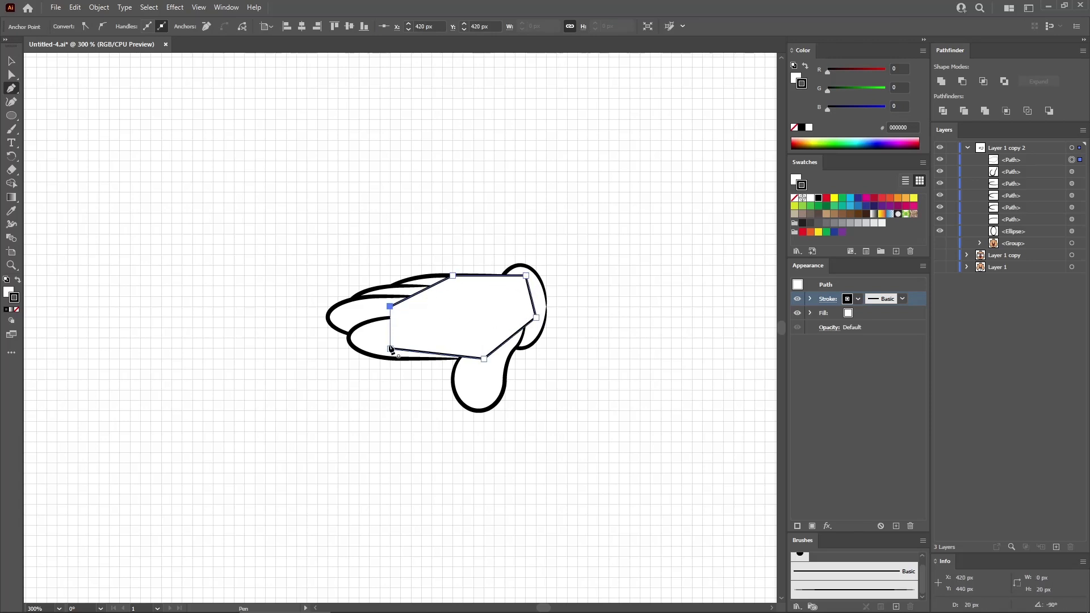
pyautogui.click(390, 348)
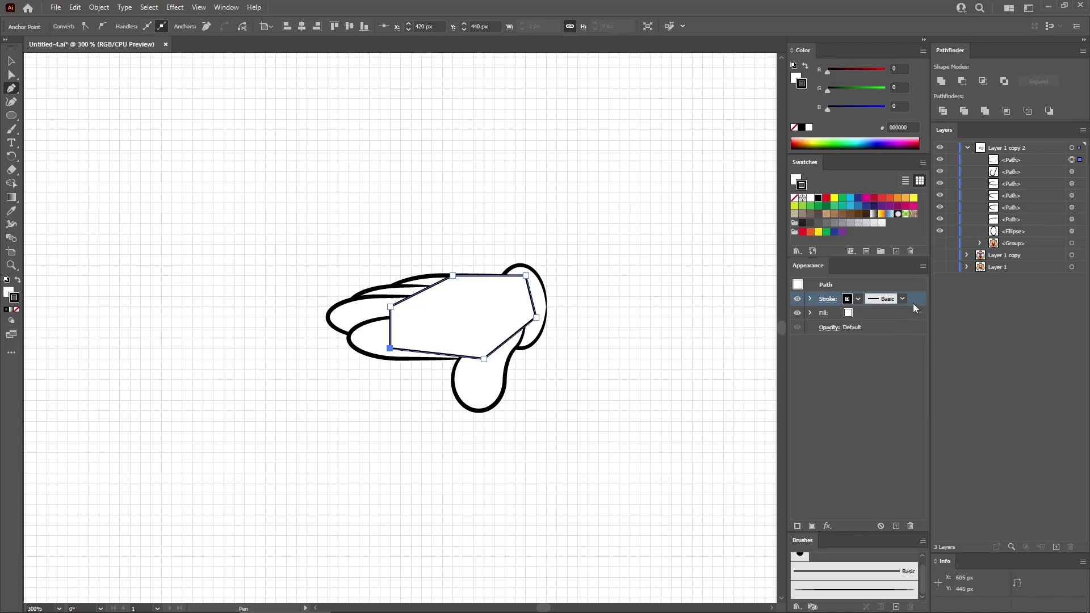
# - Remove the palm polygon's stroke and move it beneath the finger and thumb paths, just above the wrist ellipse
pyautogui.click(910, 526)
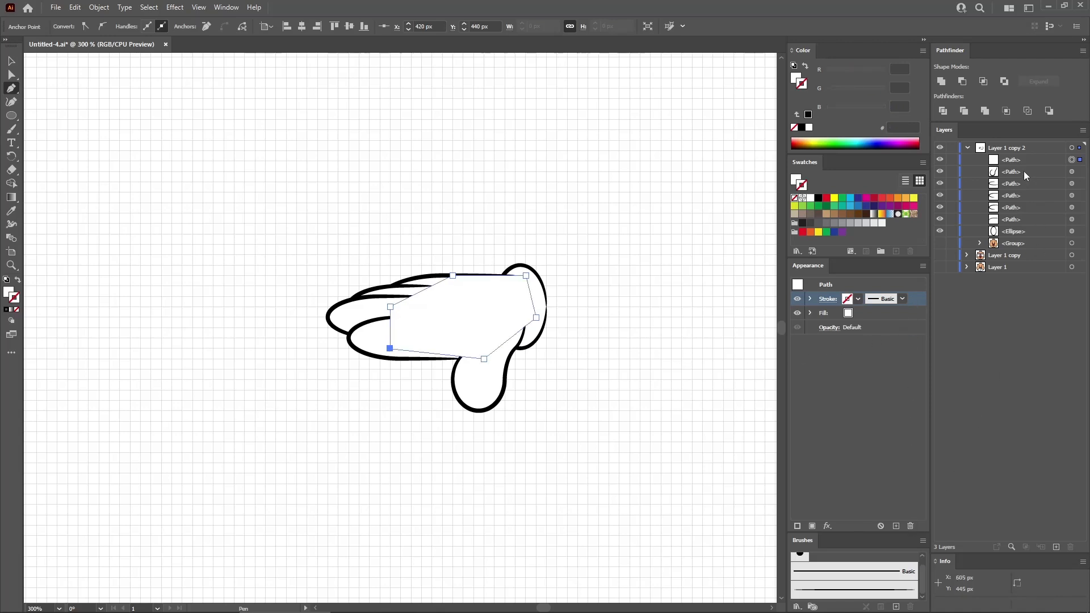
pyautogui.moveTo(1026, 165)
pyautogui.mouseDown()
pyautogui.moveTo(1033, 158)
pyautogui.moveTo(1025, 226)
pyautogui.mouseUp()
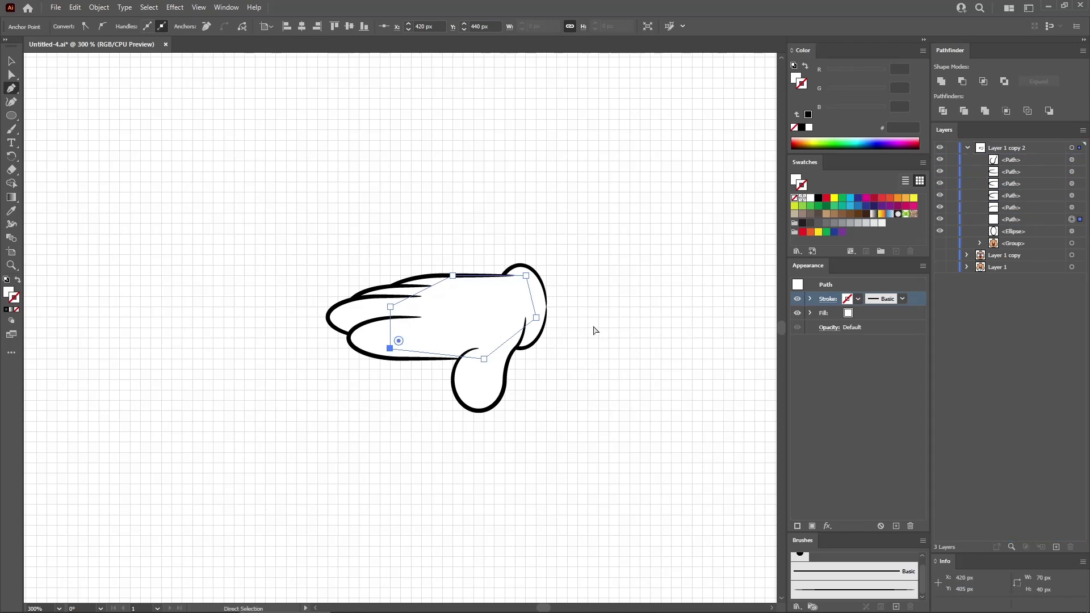
pyautogui.keyDown('ctrl'); pyautogui.click(594, 331); pyautogui.keyUp('ctrl')
# - Select all the hand's parts and group them
pyautogui.press('v')
pyautogui.moveTo(590, 240); pyautogui.dragTo(275, 443)
pyautogui.press('a')
pyautogui.hotkey('ctrl', 'g')
pyautogui.press('v')
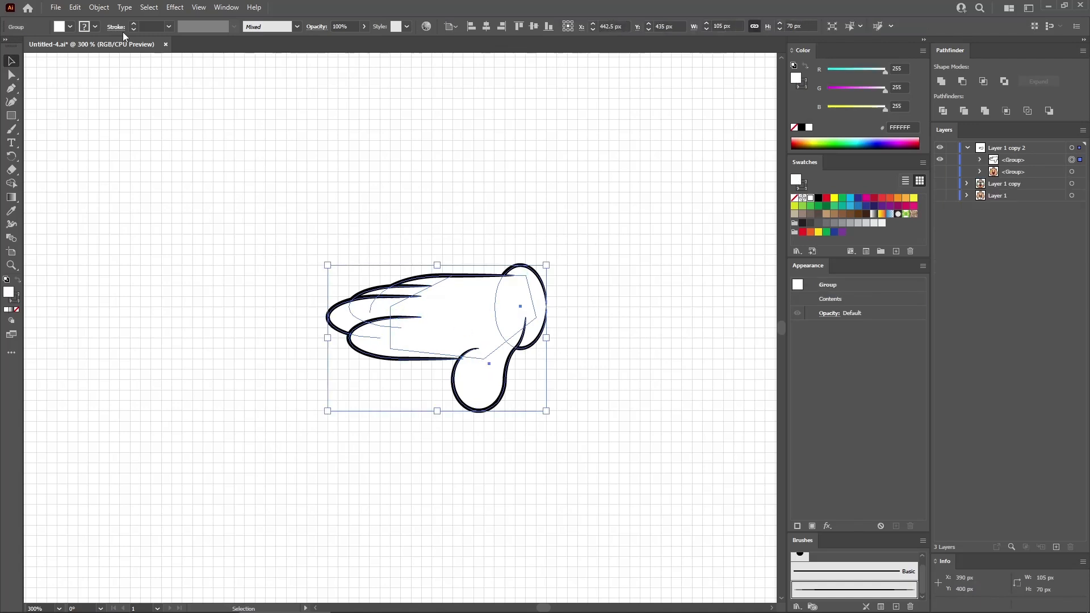
# - Rotate the hand group by -60°
pyautogui.click(99, 7)
pyautogui.moveTo(216, 20)
pyautogui.click(307, 49)
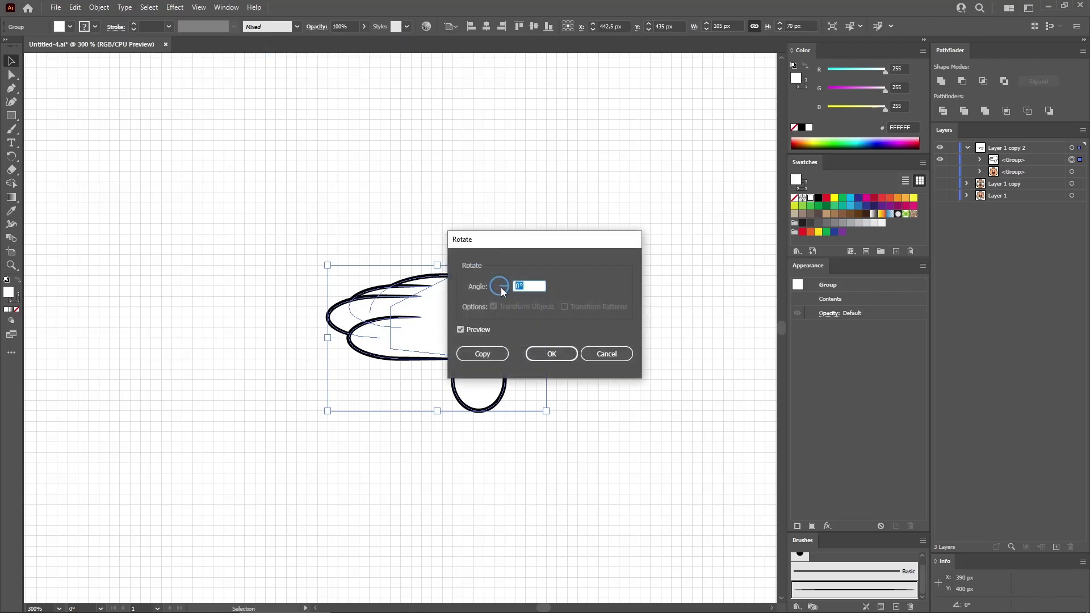
pyautogui.write('-60')
pyautogui.click(552, 354)
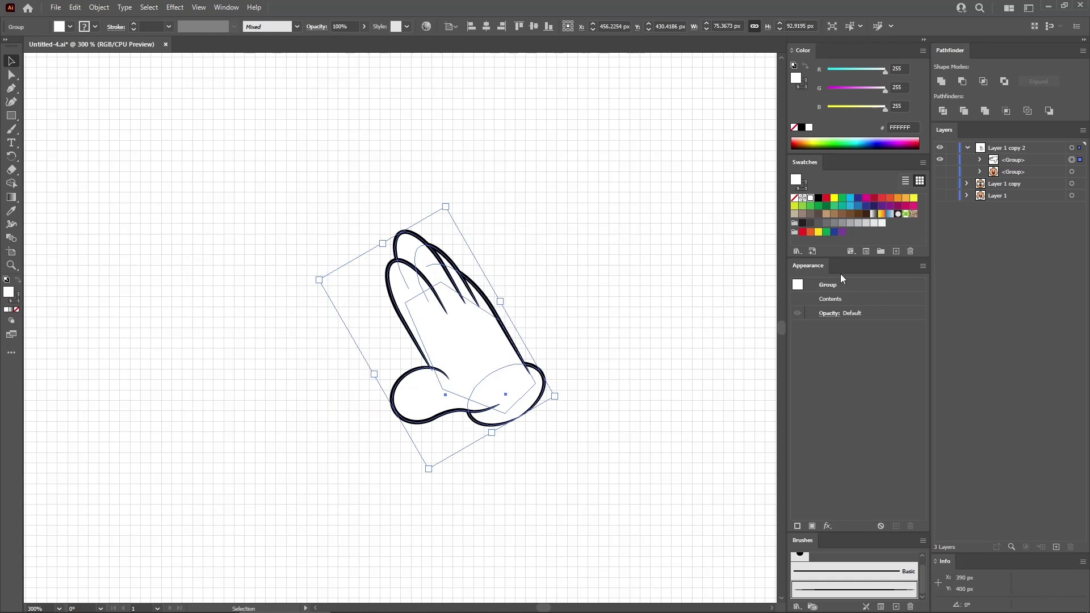
# - Show the pig head group and place one hand at the head's upper right and a copy at its upper left
pyautogui.click(941, 172)
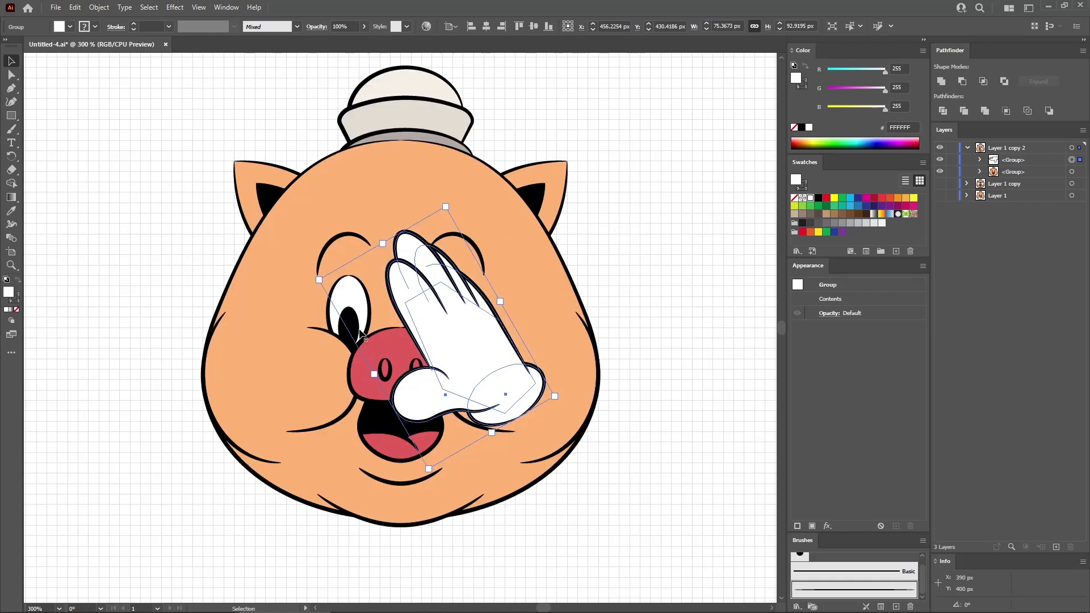
pyautogui.moveTo(450, 327); pyautogui.dragTo(288, 206)
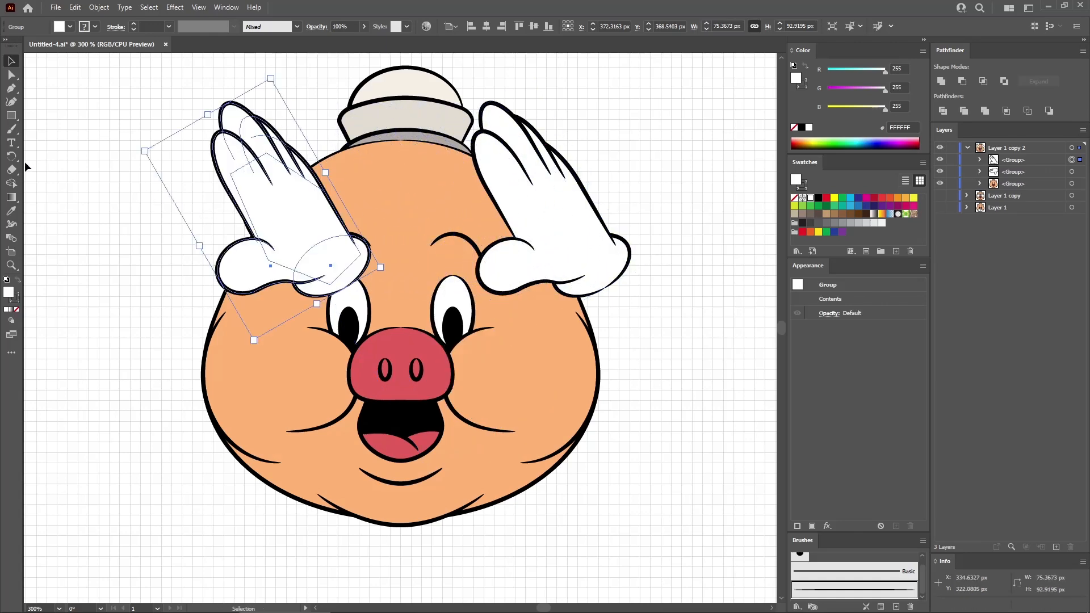
# - Mirror the left hand copy horizontally and position it over the ear on the upper left of the pig's head
pyautogui.click(11, 156)
pyautogui.click(57, 183)
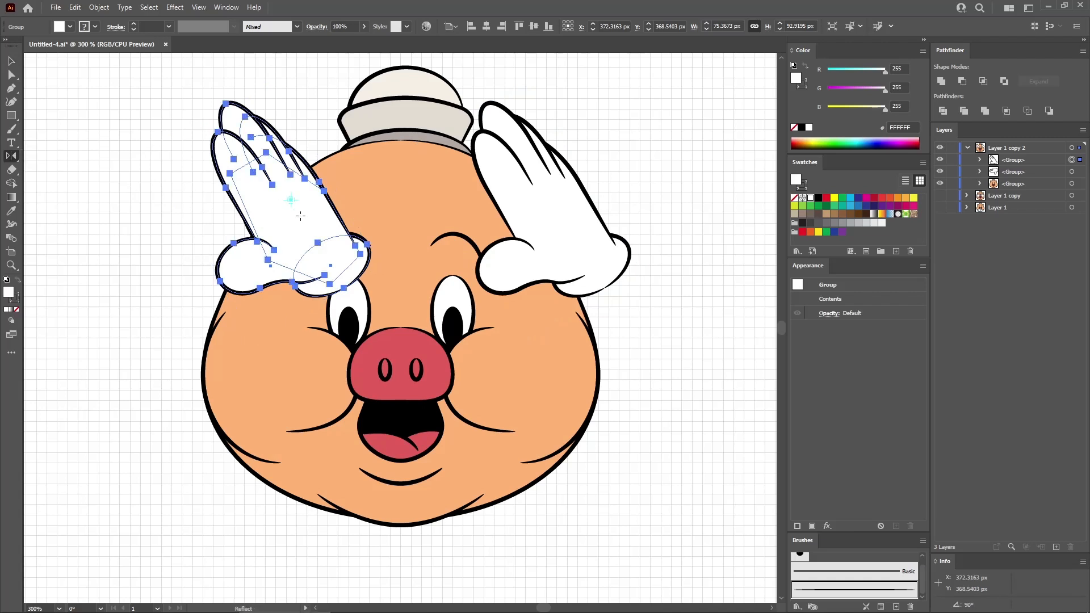
pyautogui.moveTo(330, 222); pyautogui.dragTo(244, 222)
pyautogui.press('v')
pyautogui.moveTo(322, 192); pyautogui.dragTo(264, 204)
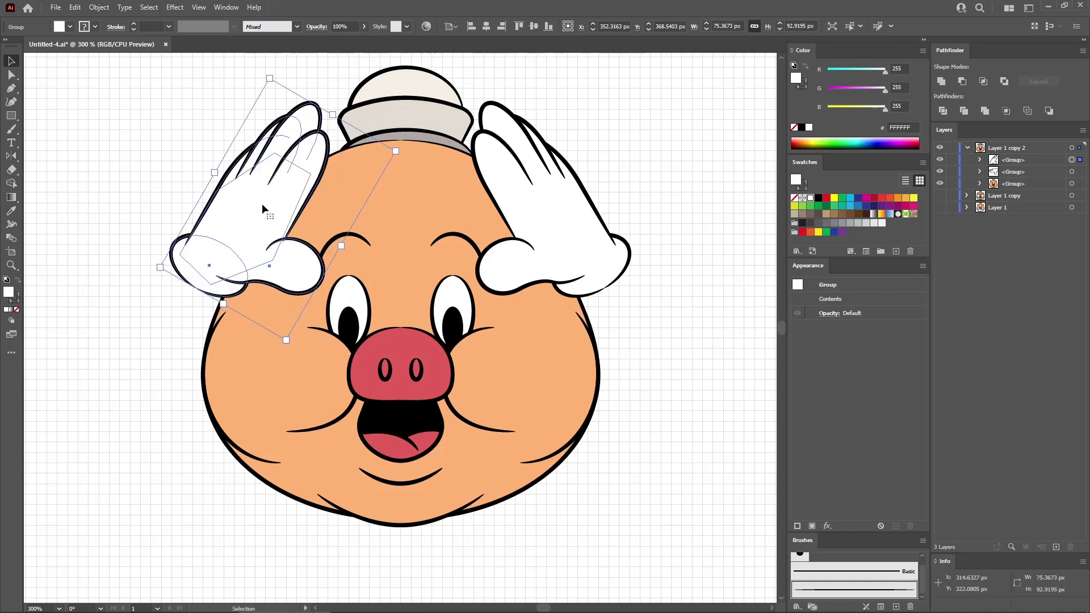
pyautogui.click(654, 205)
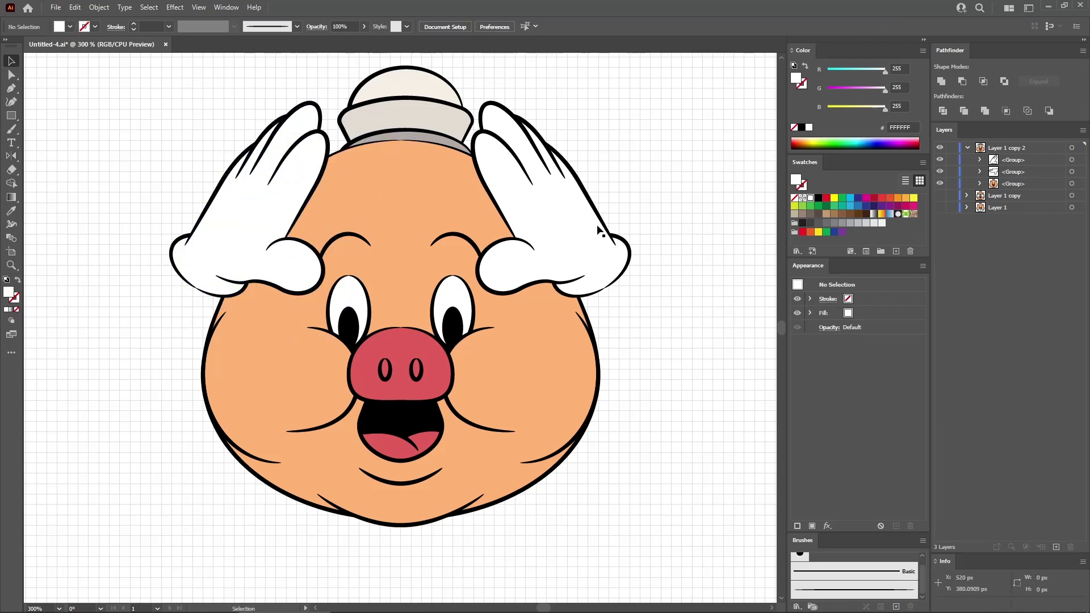
pyautogui.hotkey('ctrl', '0')
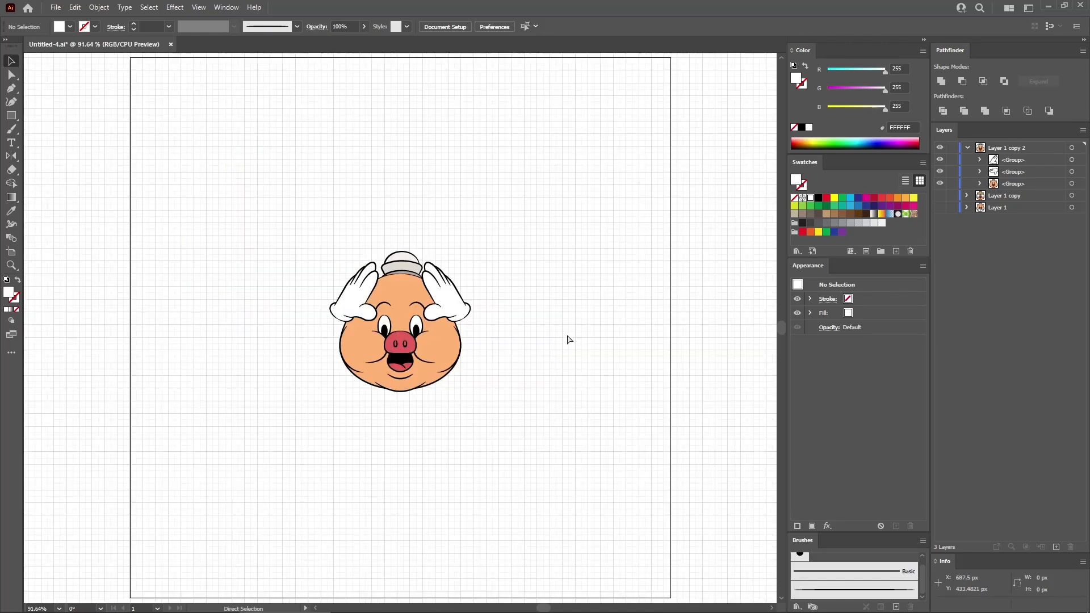
pyautogui.hotkey('ctrl', 'z')
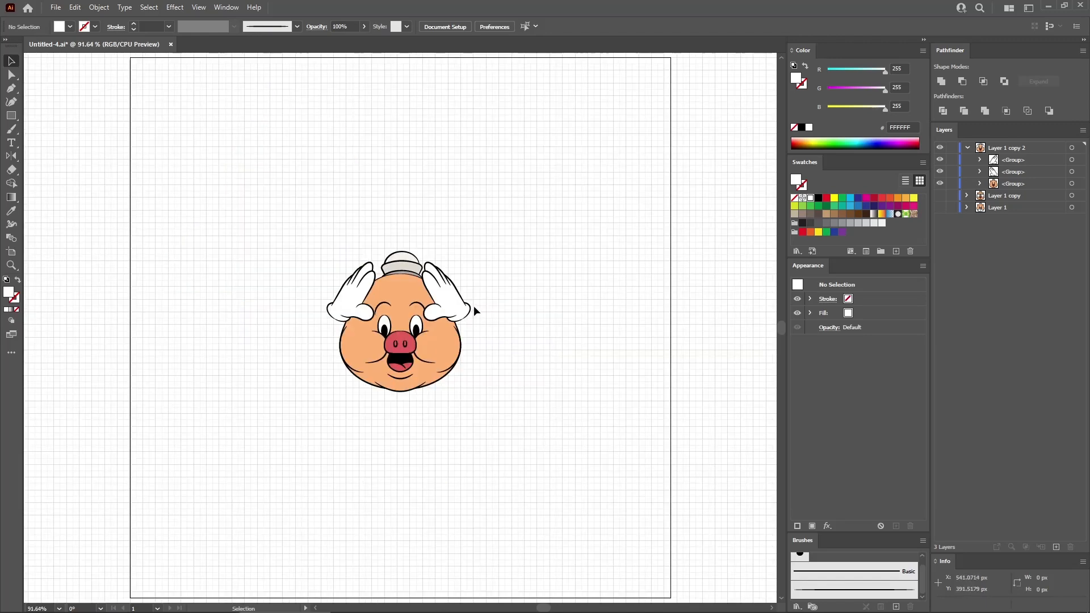
# - Hide Layer 1 copy 2, show Layer 1 copy, and move its pig horizontally to the artboard's left edge
pyautogui.click(967, 148)
pyautogui.click(941, 148)
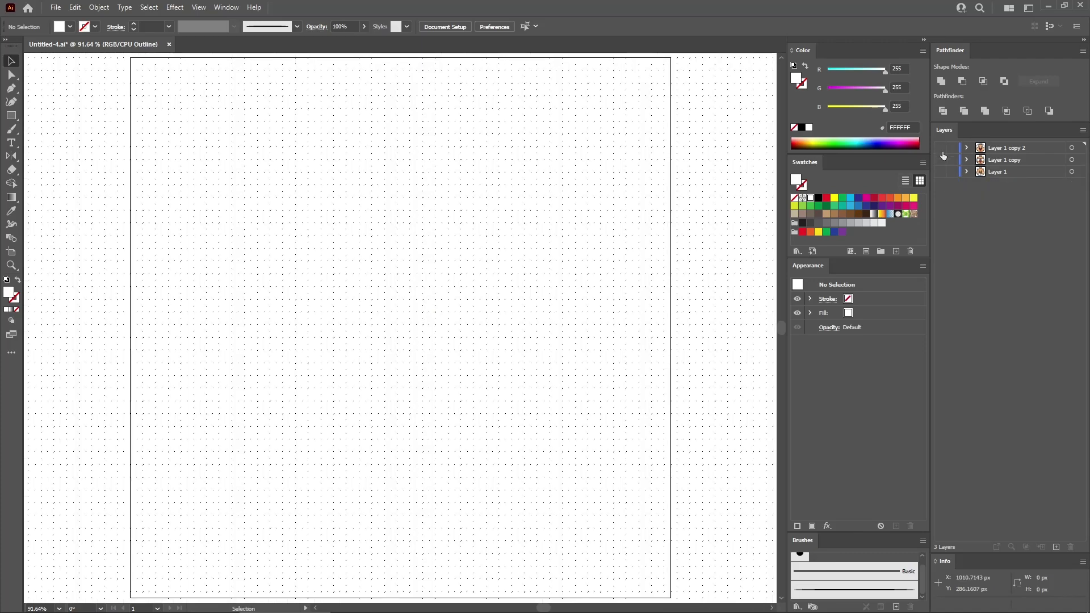
pyautogui.click(941, 159)
pyautogui.moveTo(511, 424); pyautogui.dragTo(333, 250)
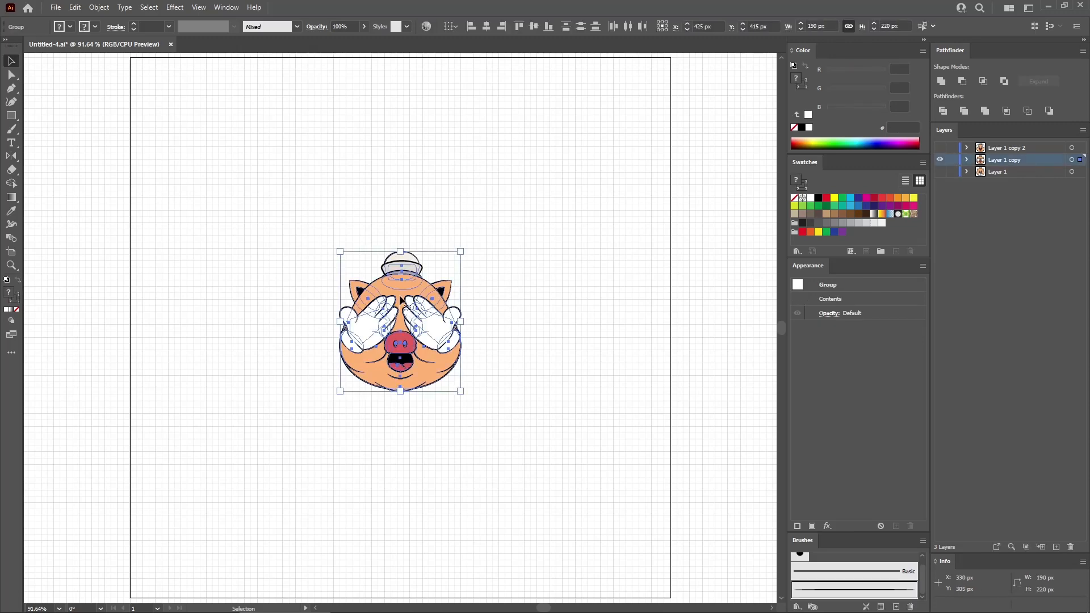
pyautogui.moveTo(401, 298); pyautogui.dragTo(196, 294)
pyautogui.click(376, 300)
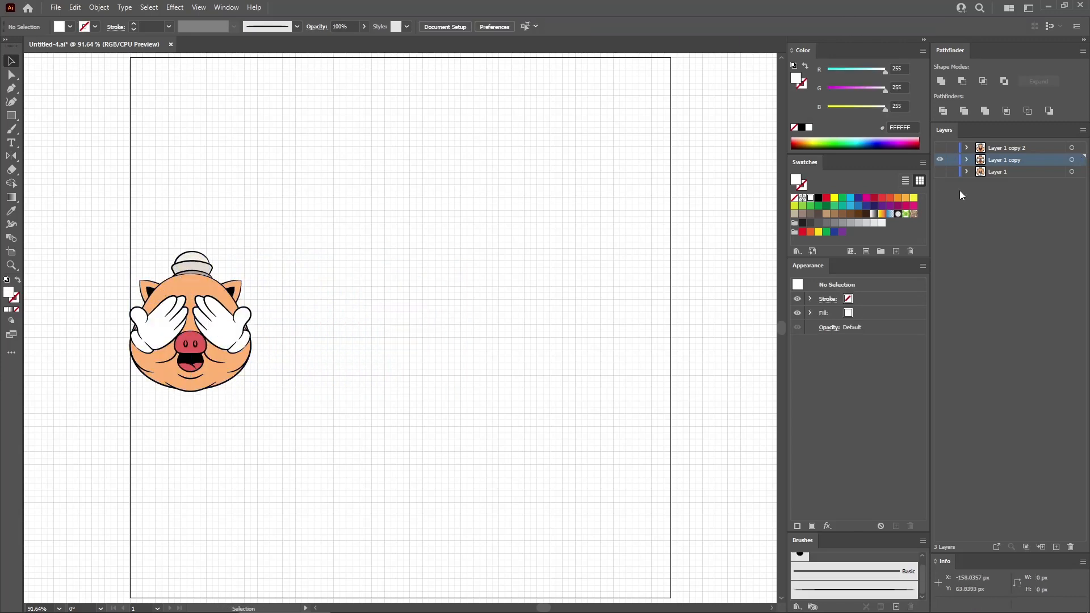
# - Show Layer 1, move its pig horizontally to the artboard's right edge, and make Layer 1 copy 2 visible again
pyautogui.click(941, 171)
pyautogui.moveTo(498, 409); pyautogui.dragTo(313, 224)
pyautogui.moveTo(401, 296); pyautogui.dragTo(610, 297)
pyautogui.click(723, 322)
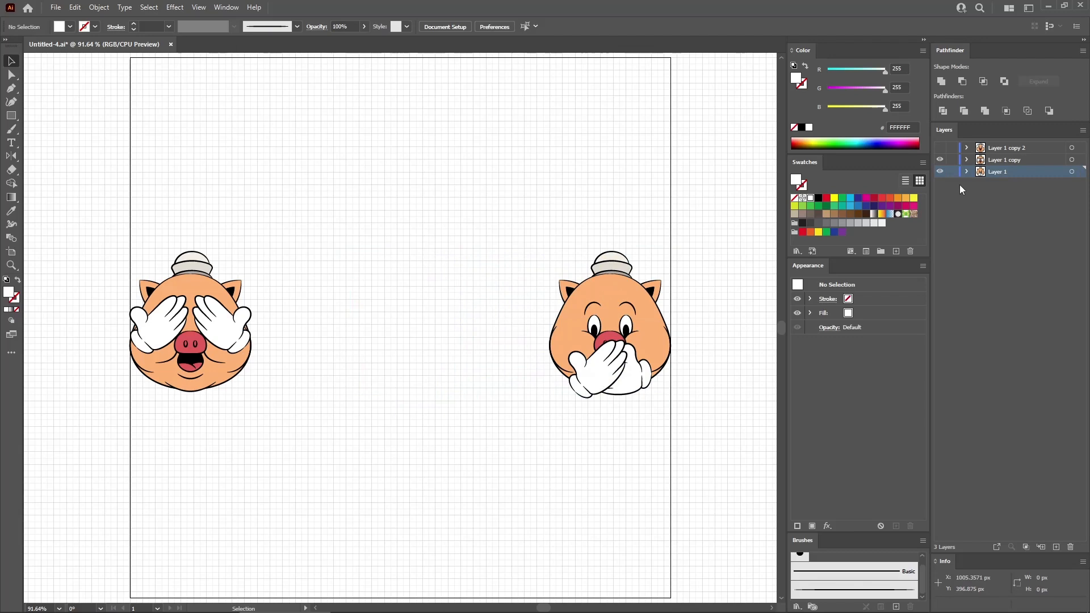
pyautogui.click(941, 148)
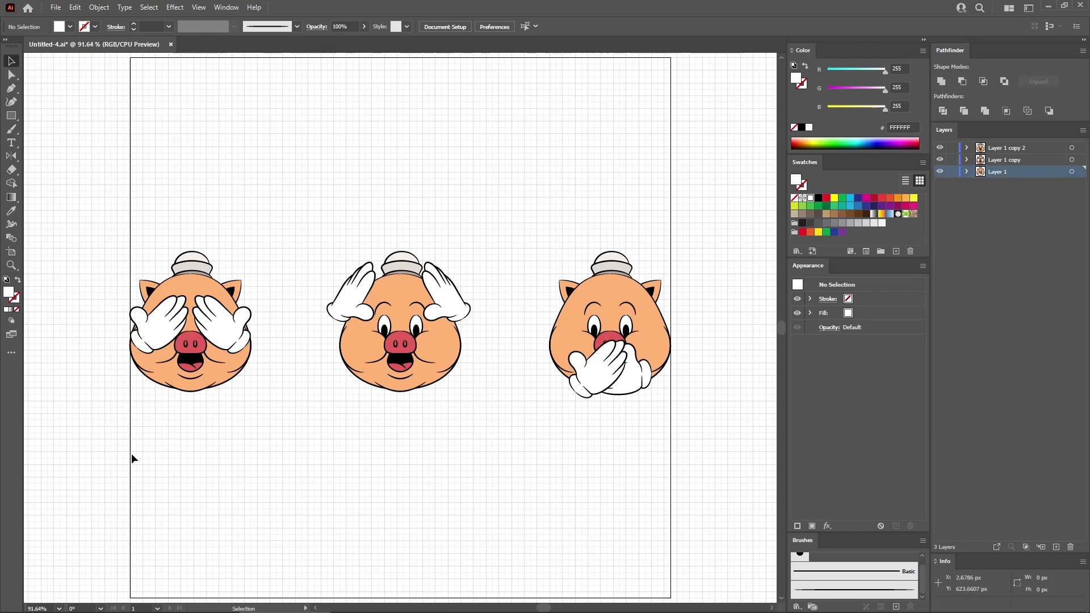
# - Set the artboard's width to 1450 px
pyautogui.click(12, 254)
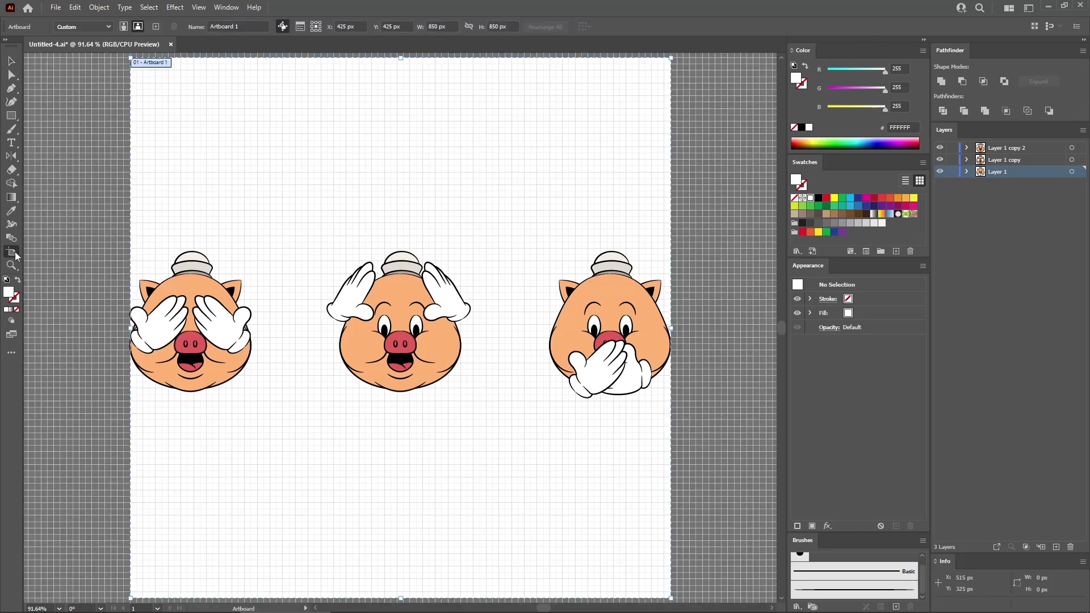
pyautogui.click(431, 27)
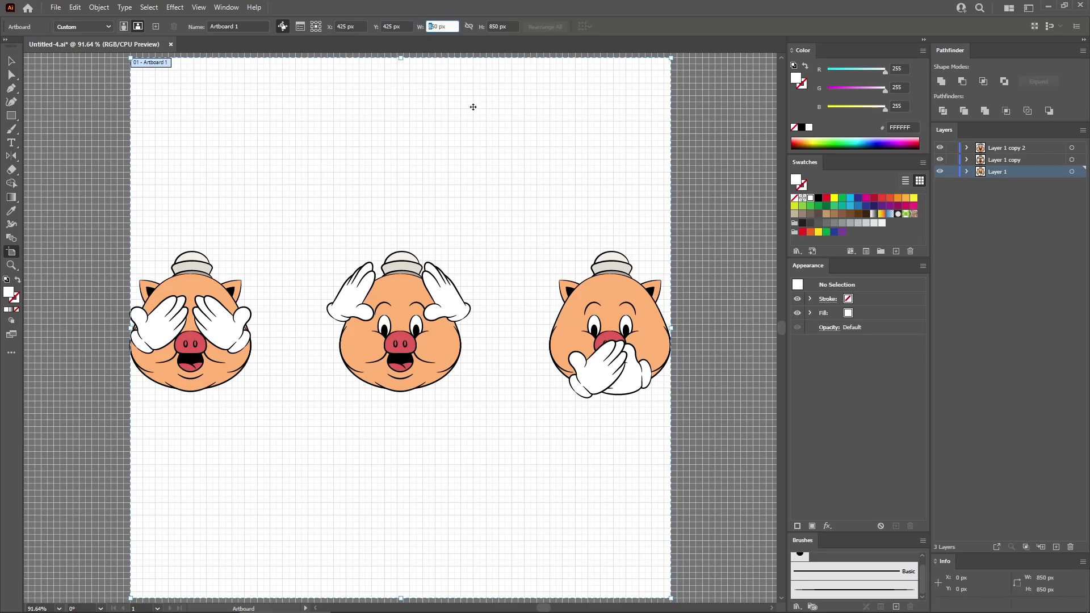
pyautogui.write('14')
pyautogui.press('Return')
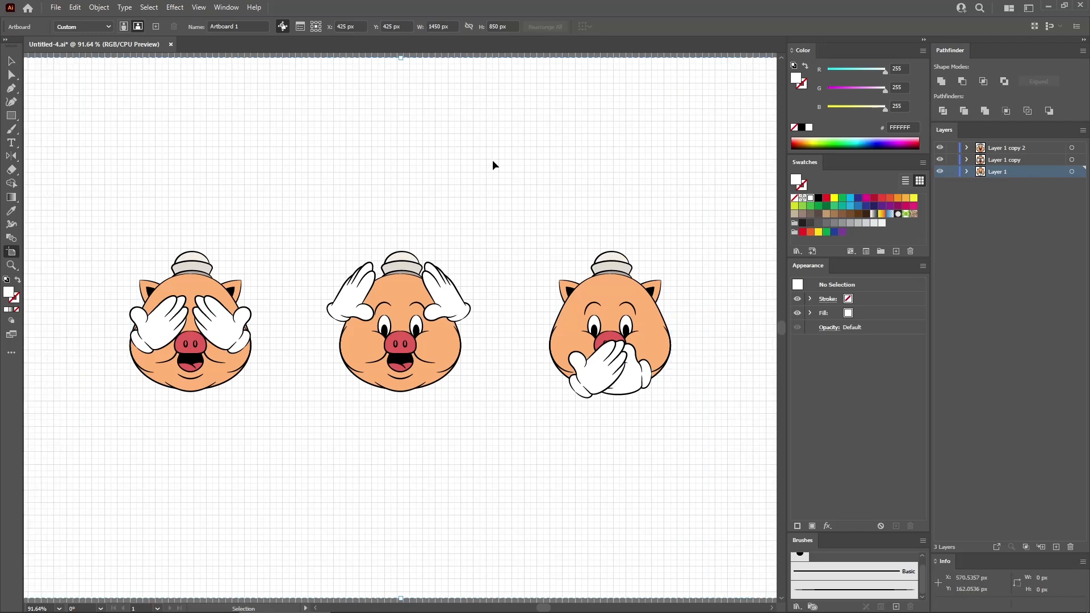
pyautogui.hotkey('ctrl', '-')
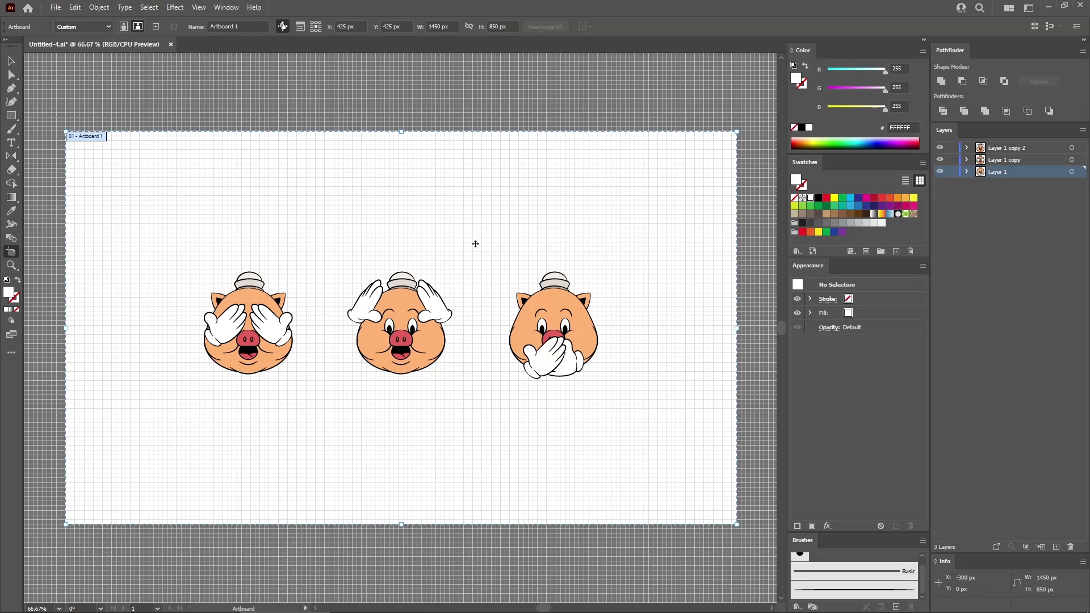
# - Draw a rectangle about 1471 x 880 px covering the whole artboard and move it beneath the groups in Layer 1
pyautogui.click(12, 115)
pyautogui.moveTo(60, 126); pyautogui.dragTo(742, 531)
pyautogui.click(967, 173)
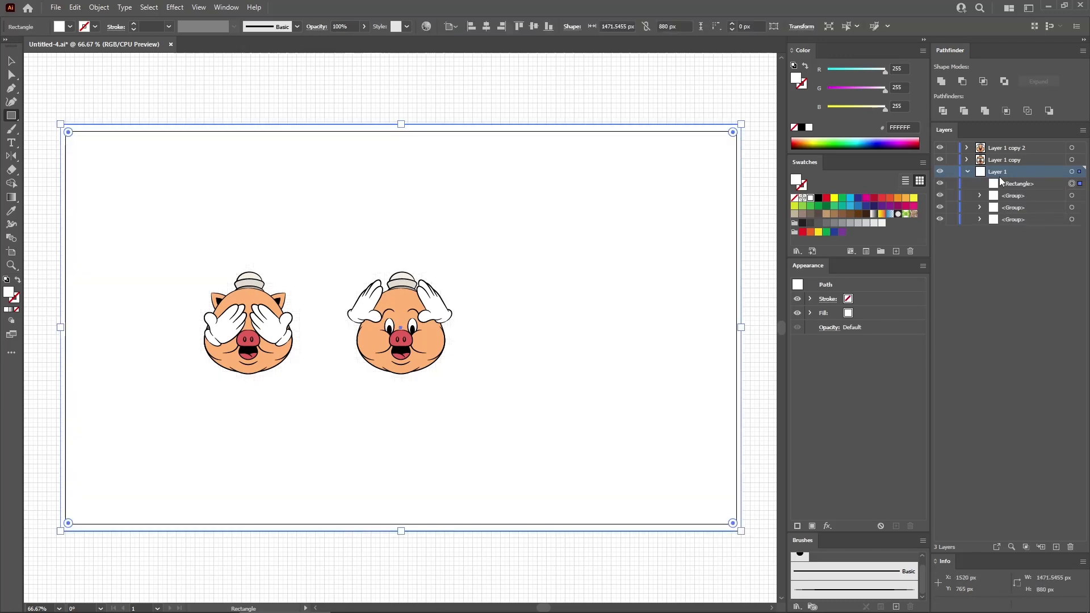
pyautogui.moveTo(1041, 187); pyautogui.dragTo(1039, 225)
# - Fill the background rectangle with the beige colour R 242, G 224, B 188
pyautogui.click(871, 315)
pyautogui.click(902, 69)
pyautogui.write('242')
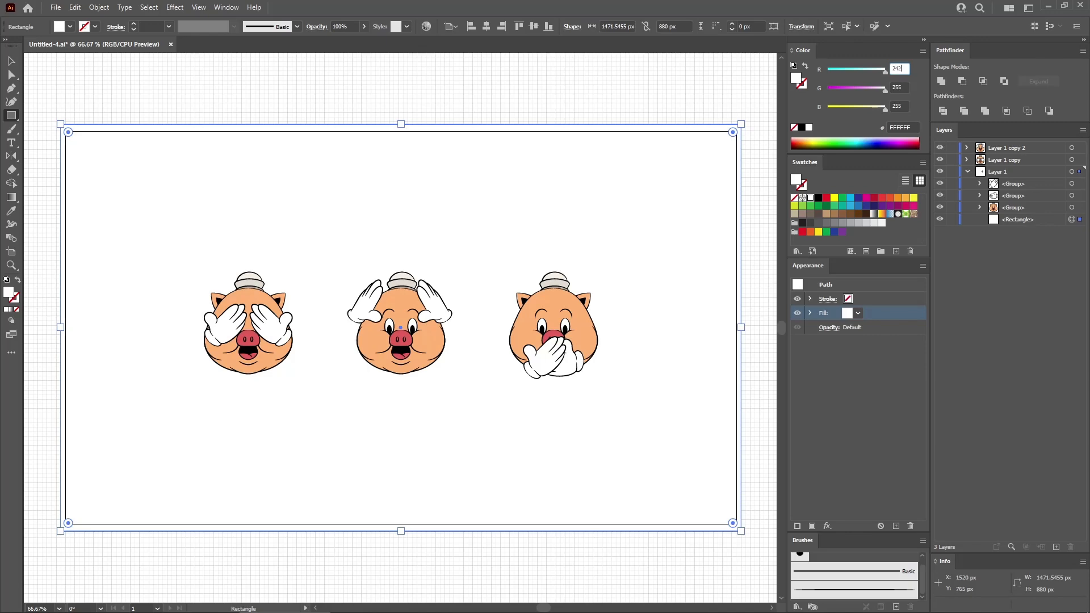
pyautogui.press('Tab')
pyautogui.write('224')
pyautogui.press('Tab')
pyautogui.write('18')
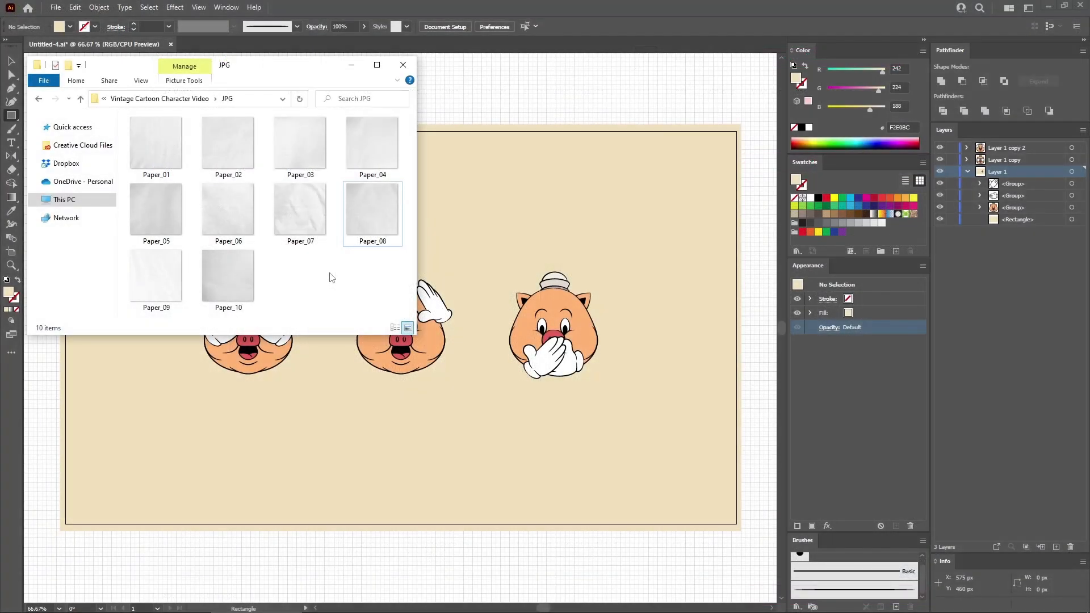
# - Place the Paper_08 texture from the file explorer's JPG folder into the Illustrator document as a linked file
pyautogui.click(373, 216)
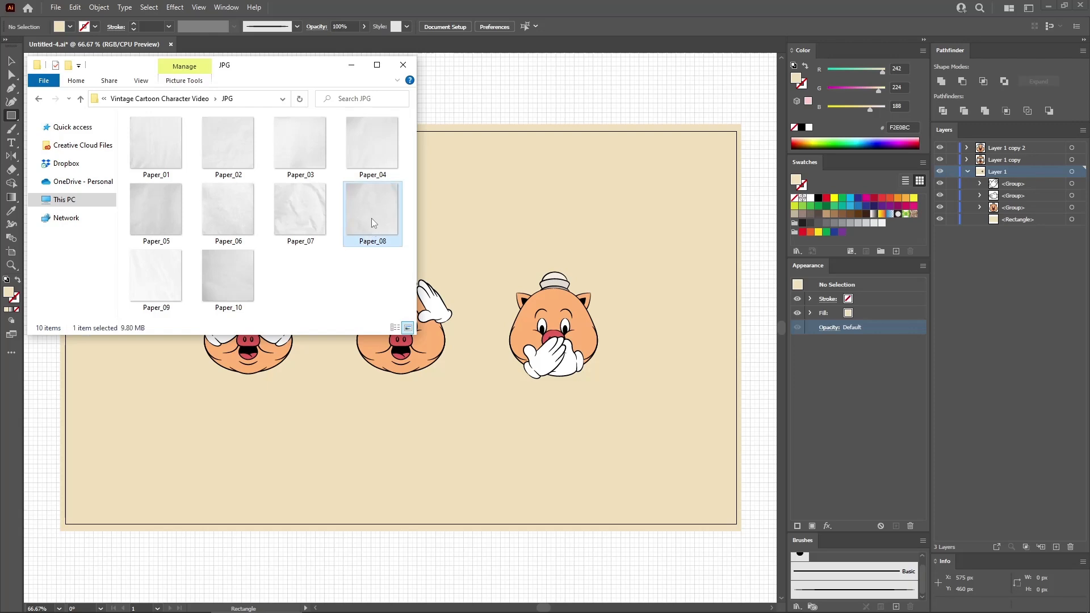
pyautogui.moveTo(373, 210); pyautogui.dragTo(471, 295)
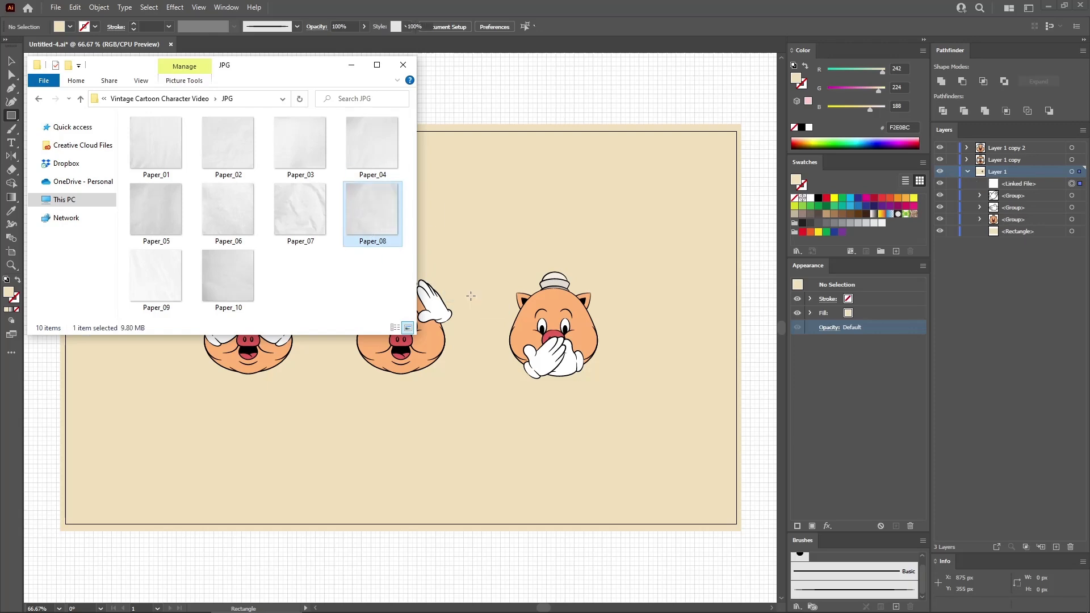
# - Move the linked paper texture to the top of Layer 1 copy 2, above all the pig groups
pyautogui.click(1036, 279)
pyautogui.click(967, 148)
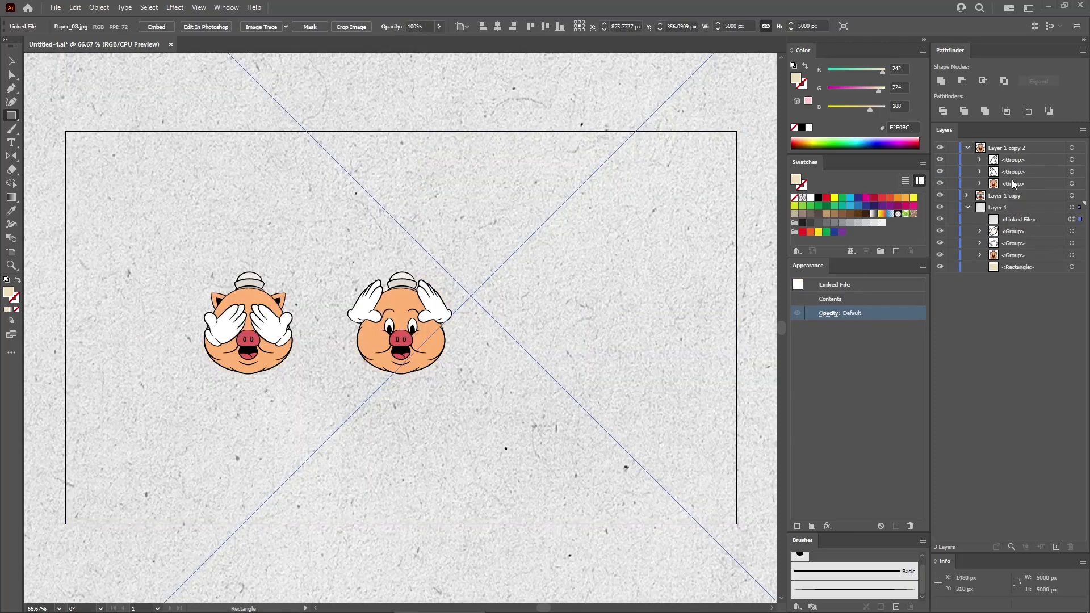
pyautogui.moveTo(1021, 221); pyautogui.dragTo(1015, 152)
# - Resize the paper texture proportionally to 1450 px wide and centre it horizontally and vertically on the artboard
pyautogui.doubleClick(732, 25)
pyautogui.write('145')
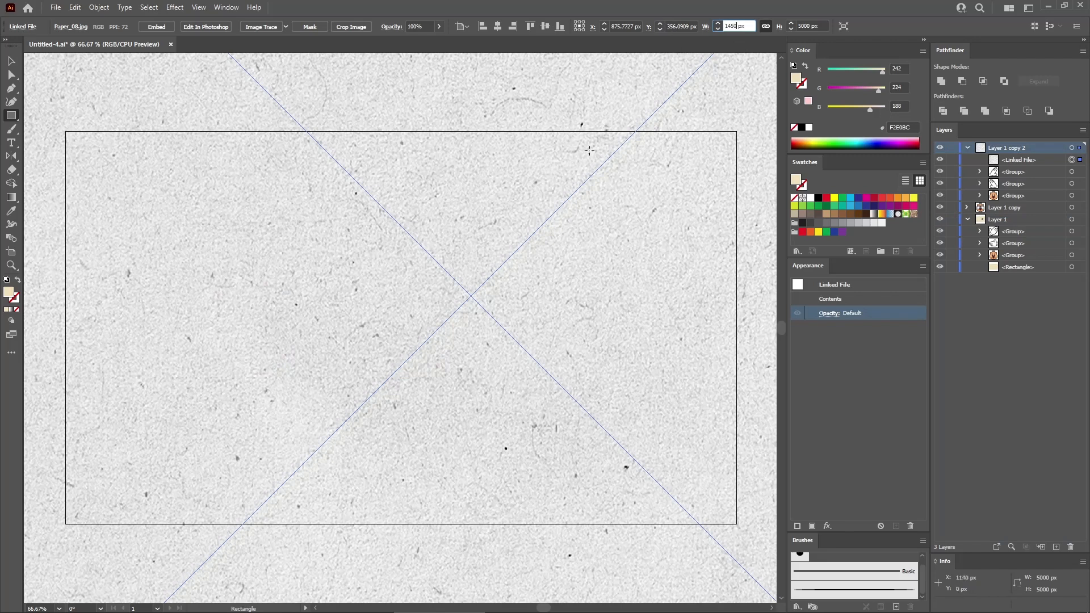
pyautogui.write('0')
pyautogui.press('Return')
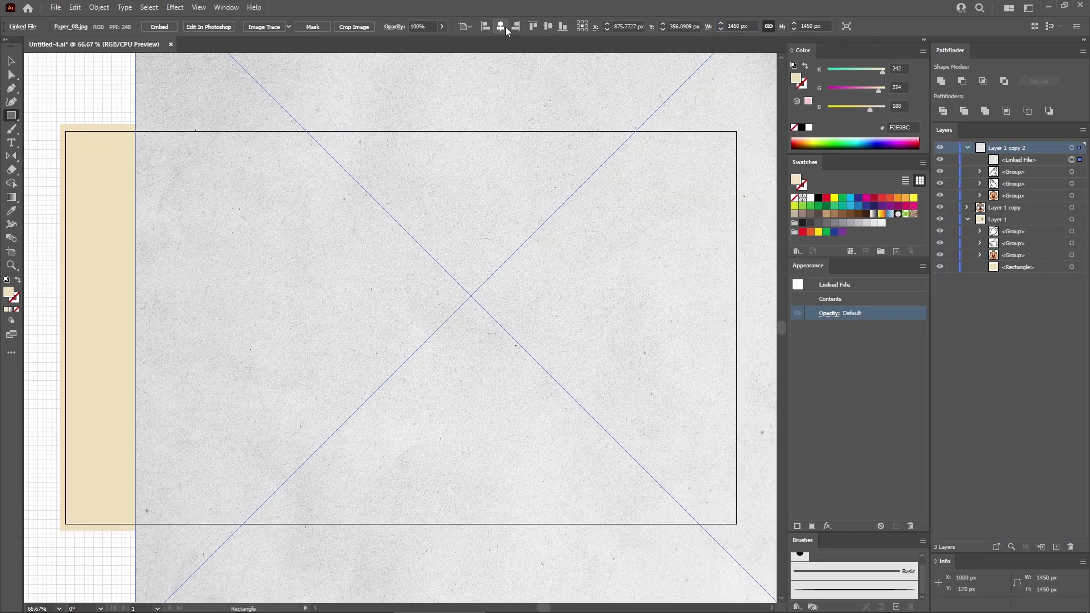
pyautogui.click(502, 27)
pyautogui.click(548, 26)
# - Set the paper texture's opacity to 70% and its blending mode to Multiply, leaving nothing selected
pyautogui.doubleClick(431, 26)
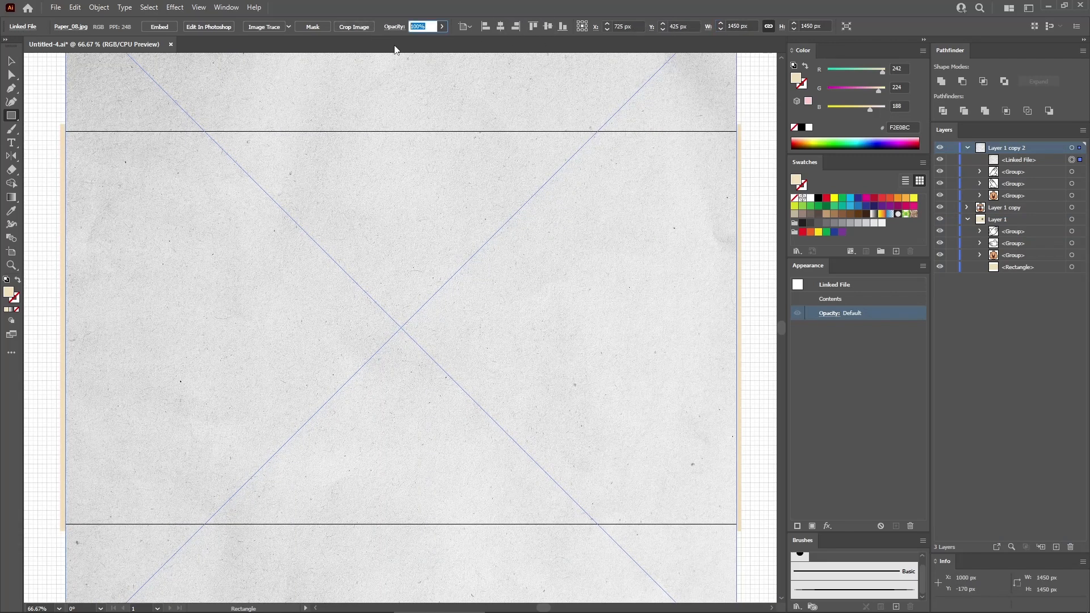
pyautogui.write('70')
pyautogui.press('Return')
pyautogui.click(394, 26)
pyautogui.click(322, 46)
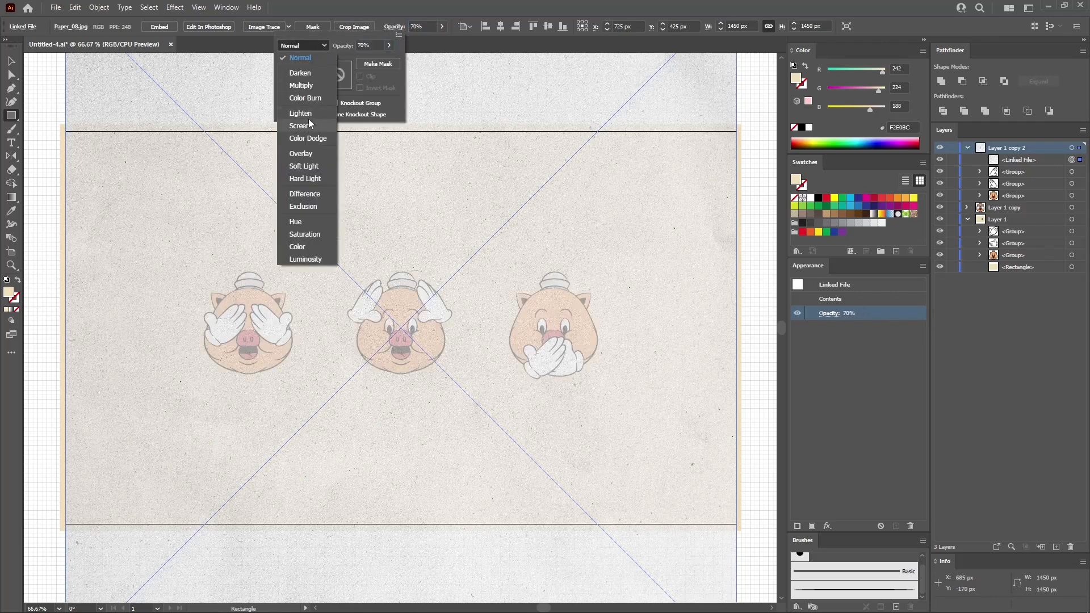
pyautogui.click(306, 88)
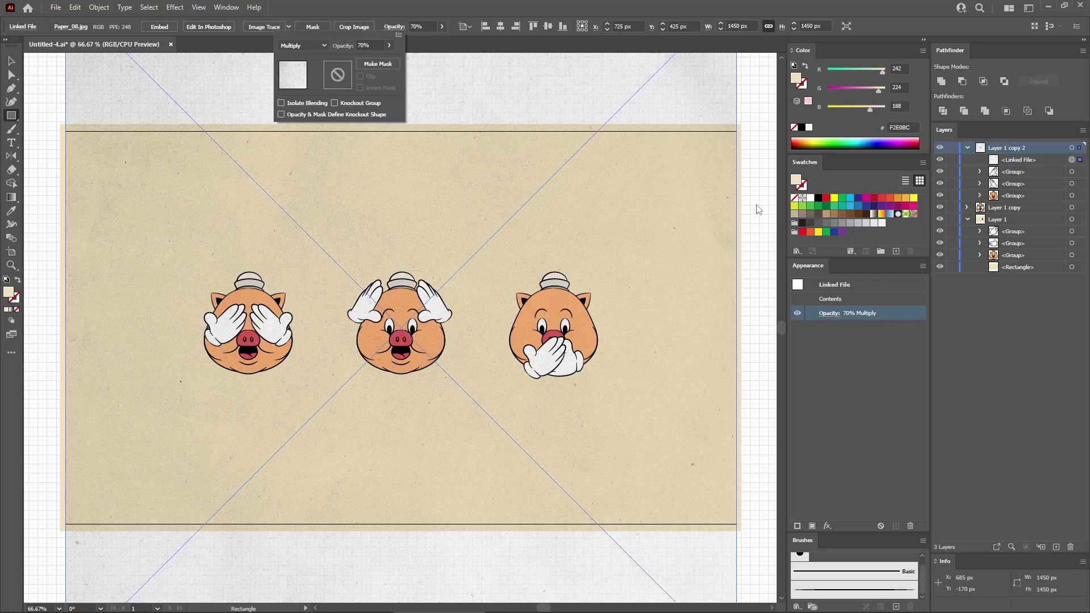
pyautogui.keyDown('ctrl'); pyautogui.click(754, 200); pyautogui.keyUp('ctrl')
pyautogui.keyDown('ctrl'); pyautogui.click(754, 200); pyautogui.keyUp('ctrl')
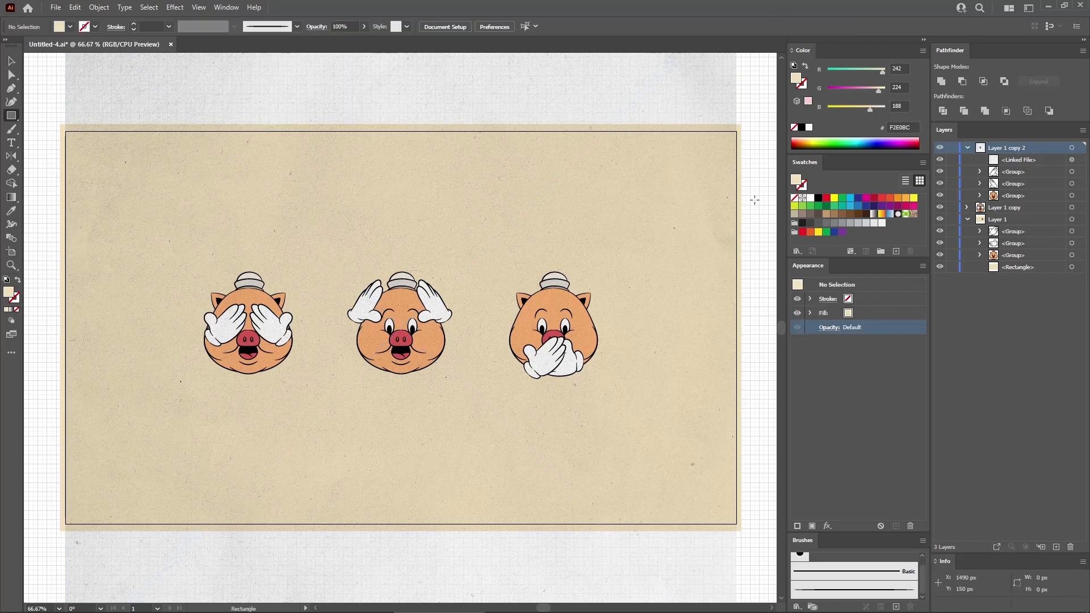